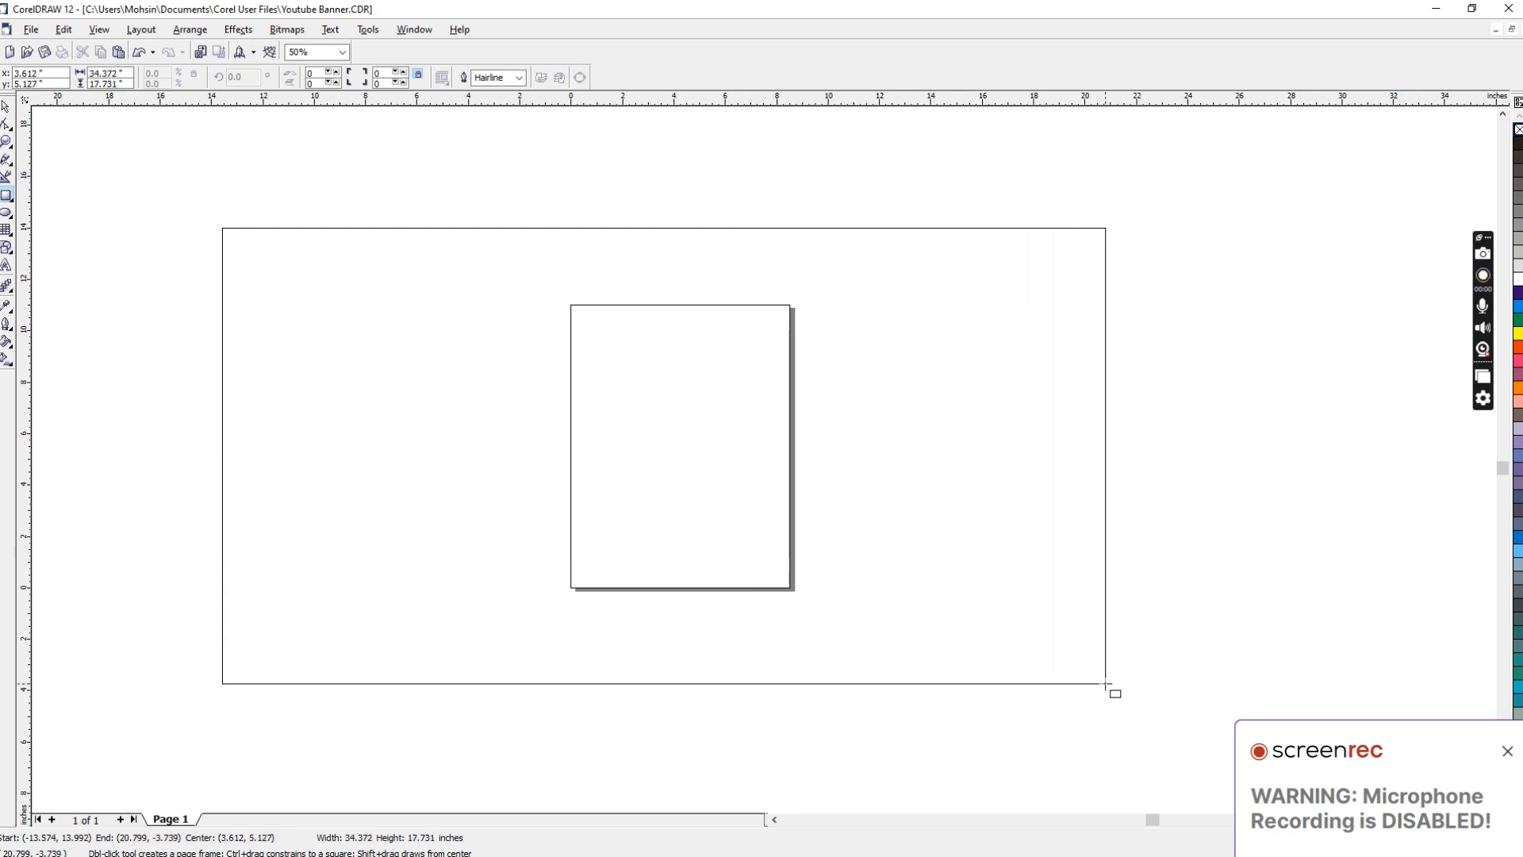
Step: Resize the large rectangle non-proportionally to 35.55 by 20 inches and centre it on the page
key(space)
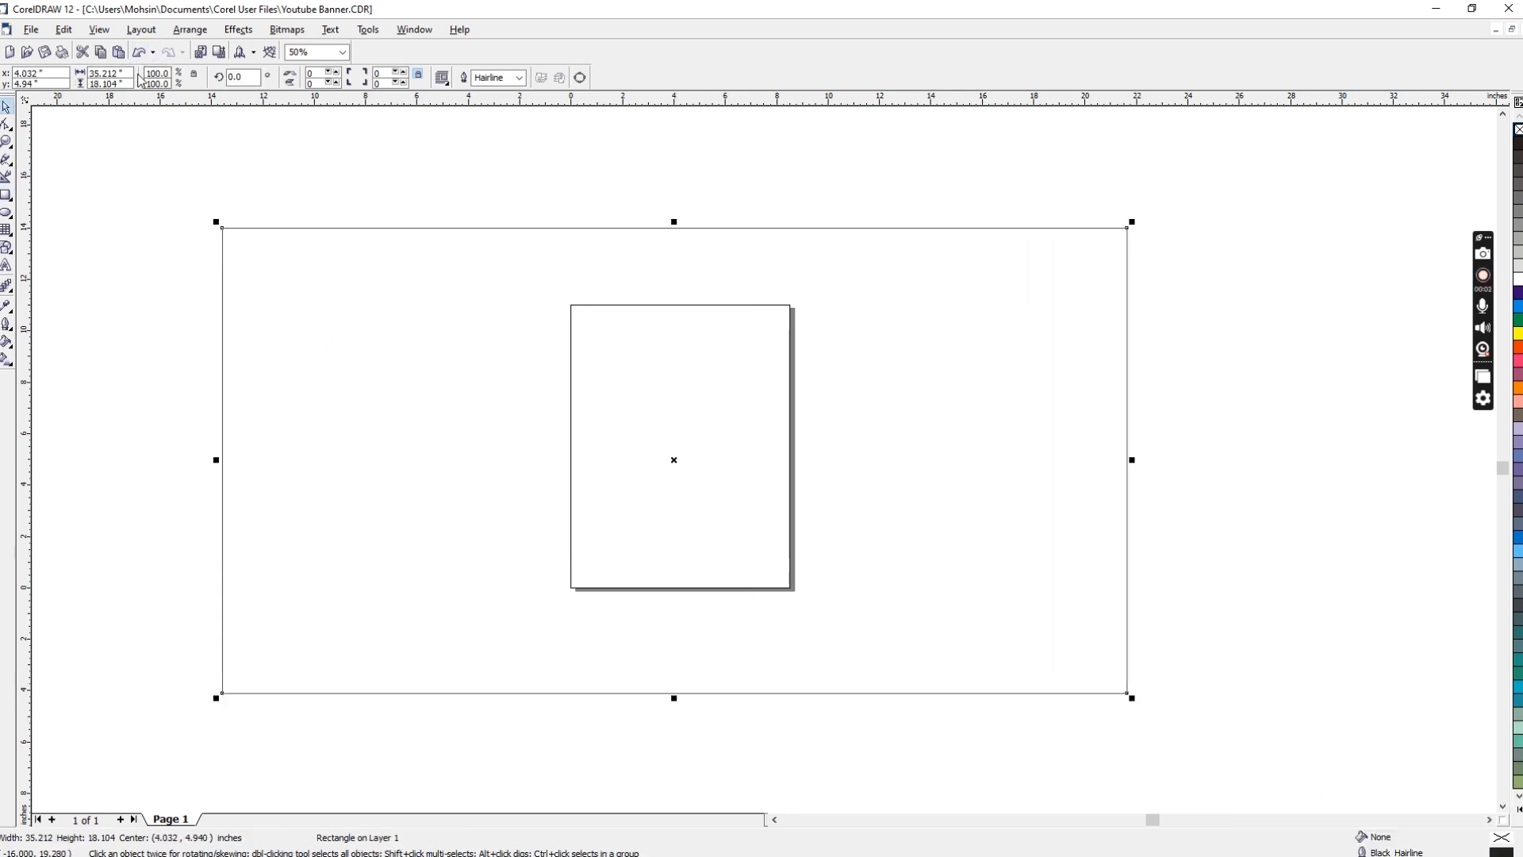
click(194, 74)
drag(130, 73, 10, 74)
text(3555)
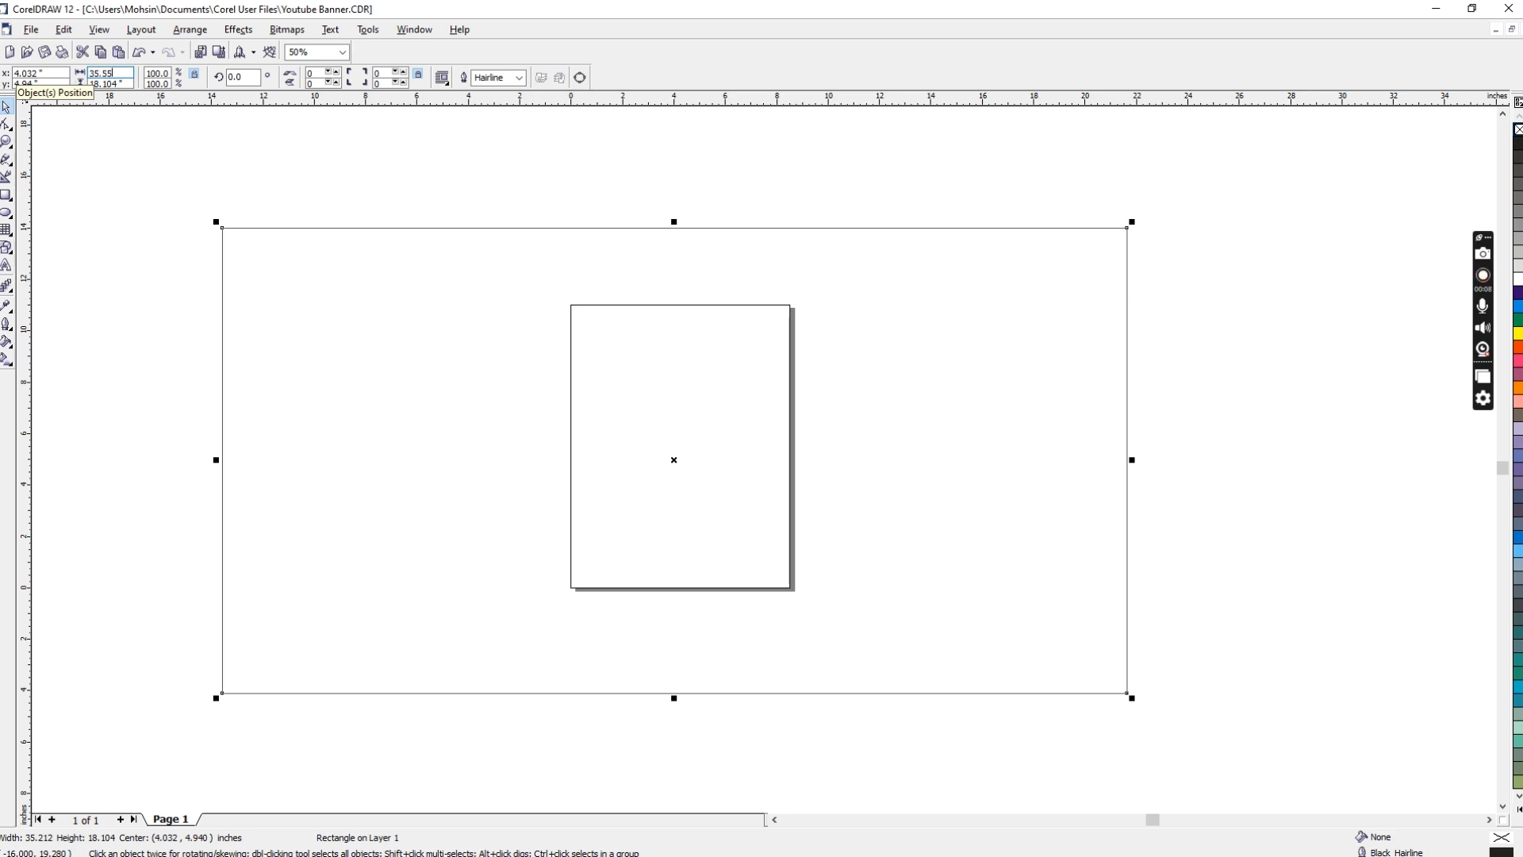
key(Tab)
text(20)
key(Return)
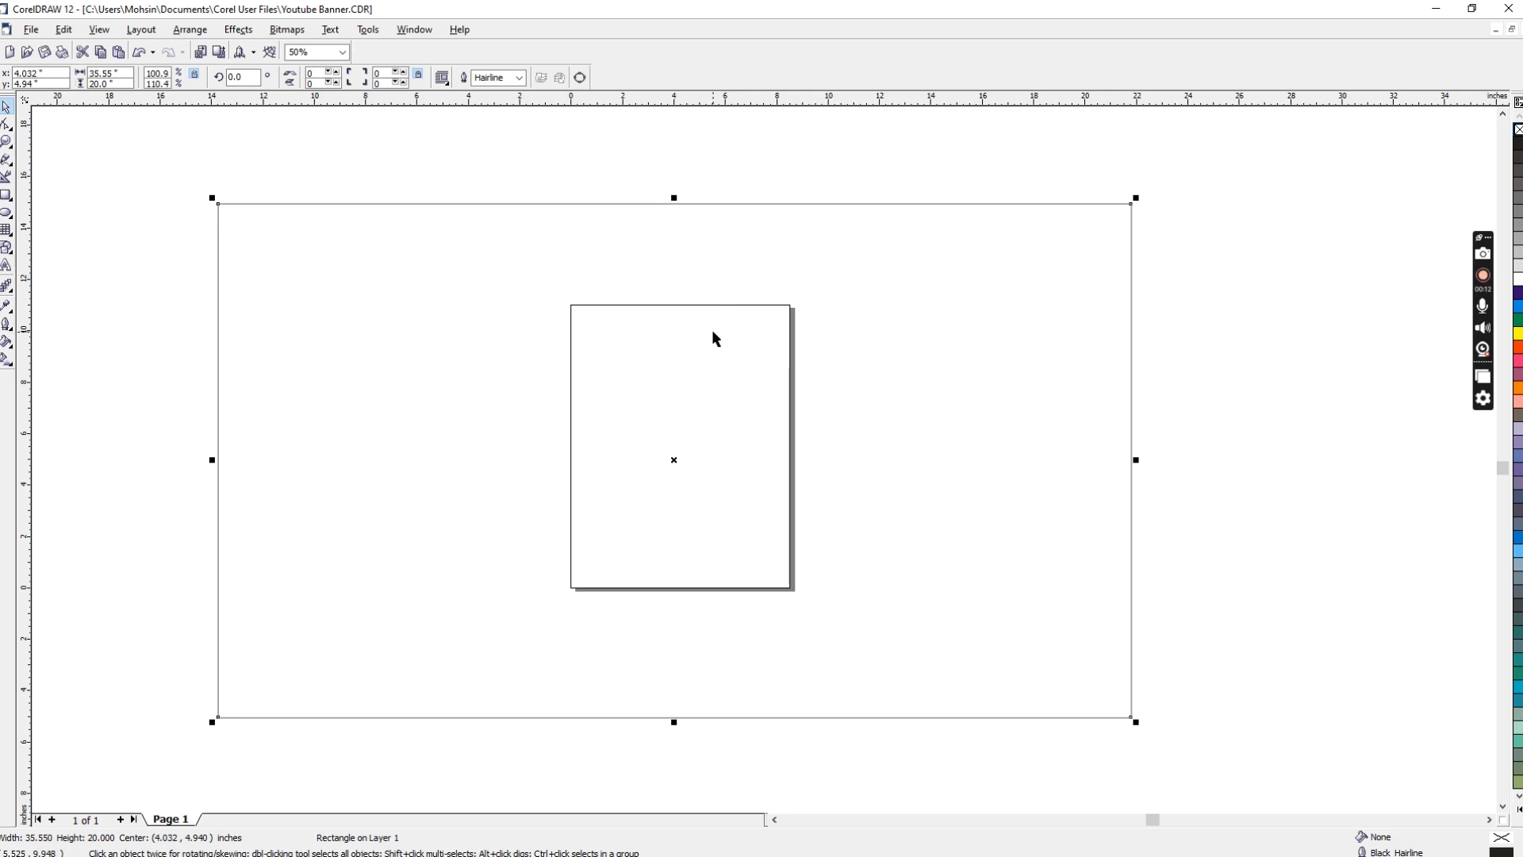
click(479, 319)
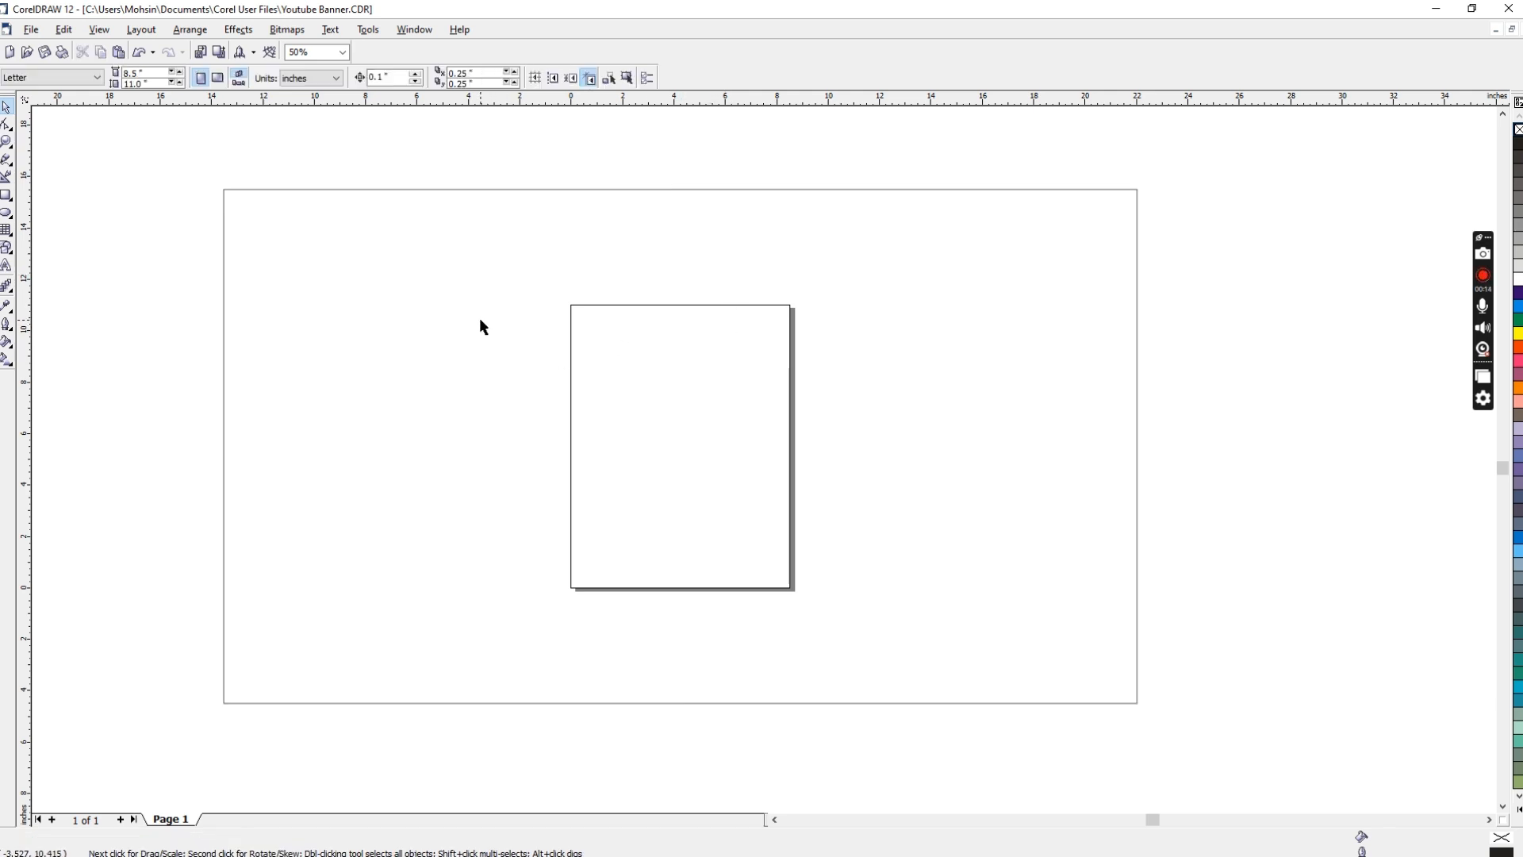
Step: Duplicate the 35.55 by 20 inch rectangle and align the copy centrally over the original in both directions
click(605, 190)
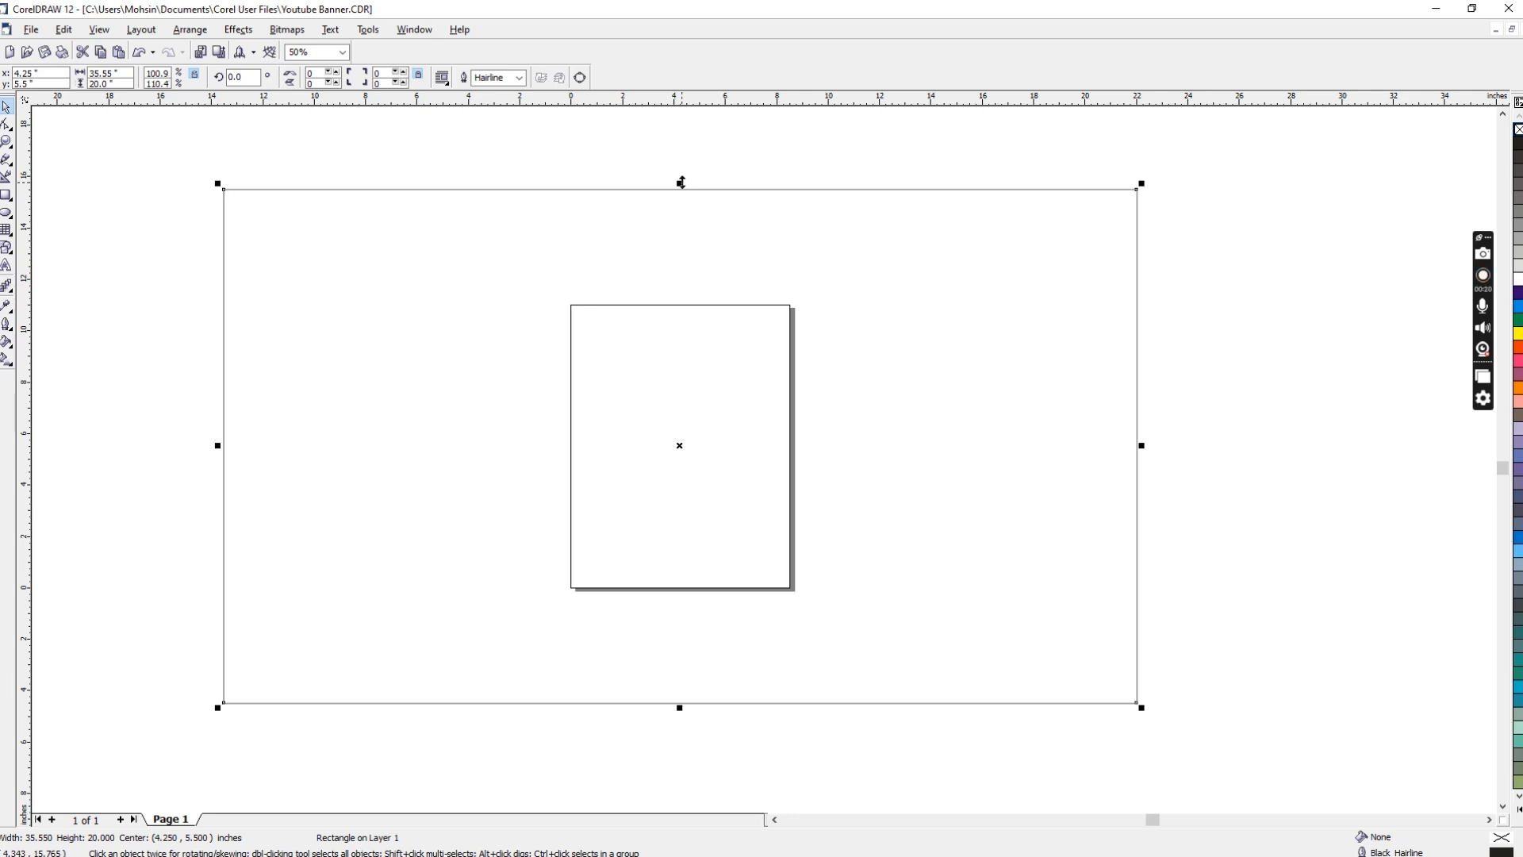
key(ctrl+d)
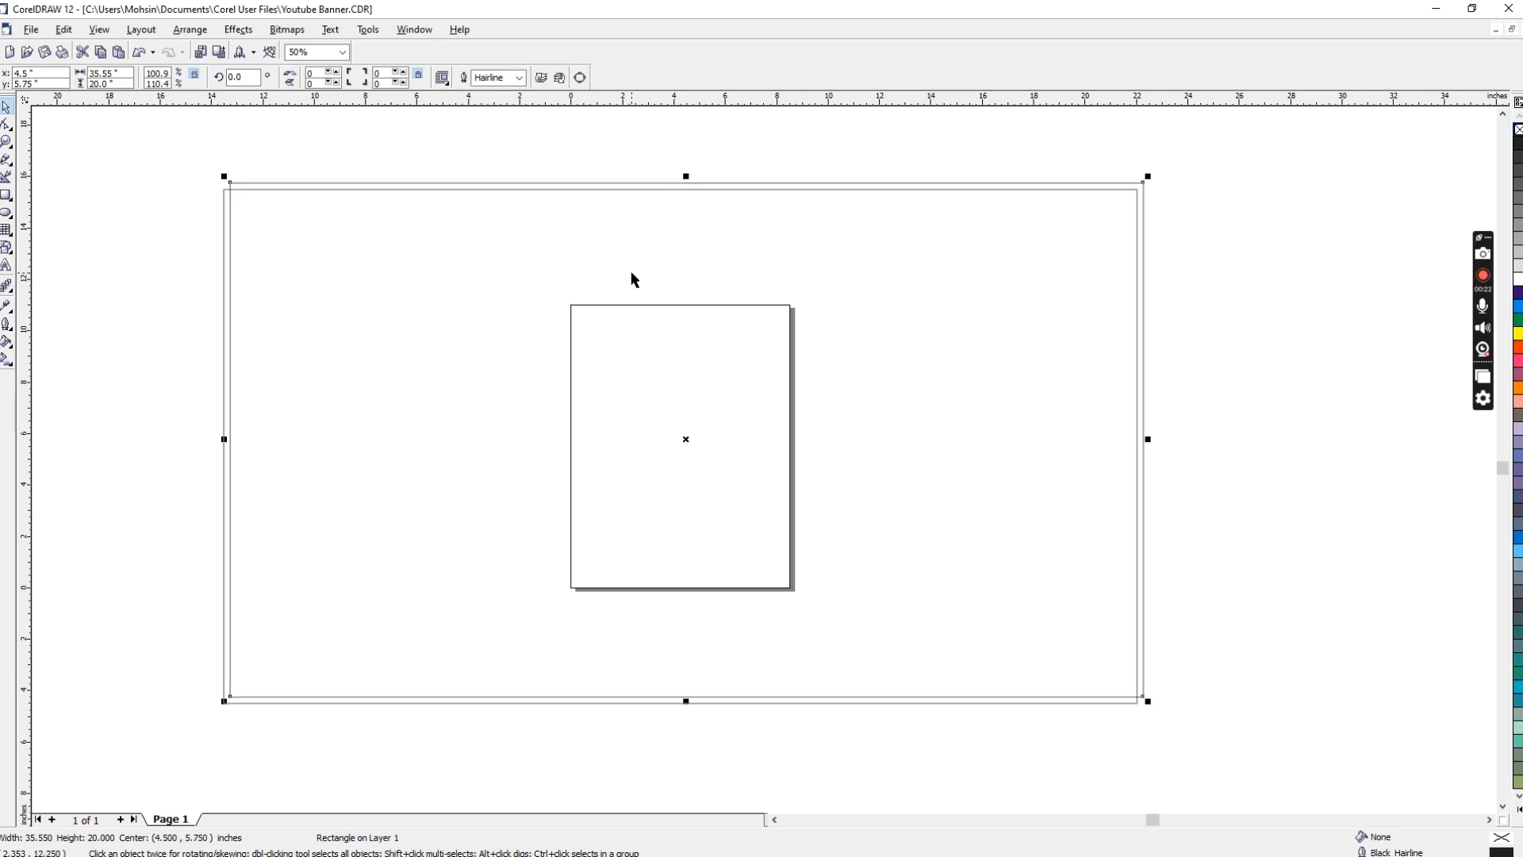
shift+click(223, 202)
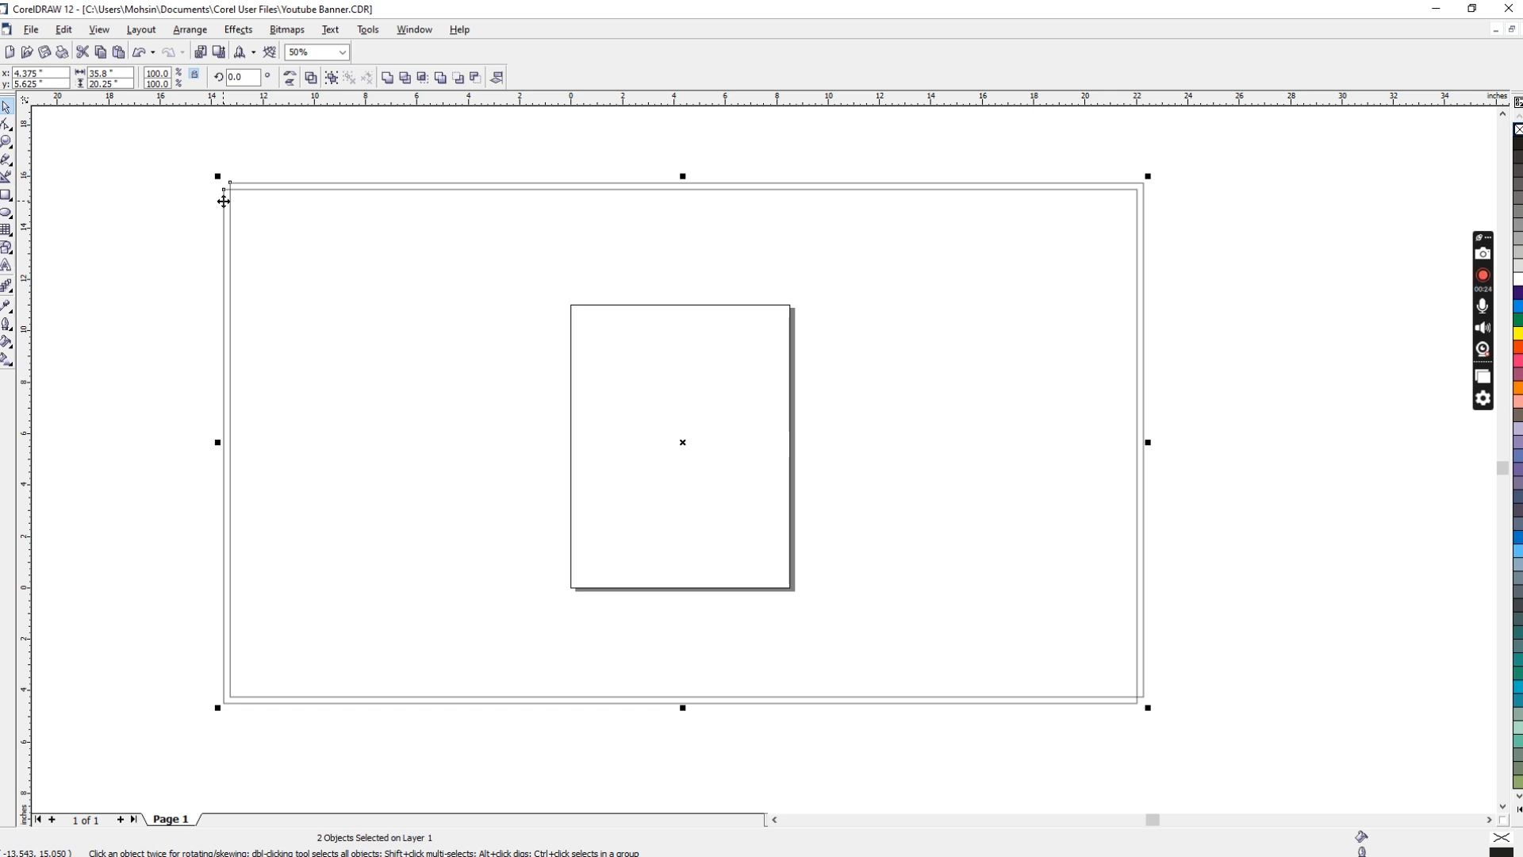
key(c)
key(e)
click(184, 191)
Step: Convert the copy to curves and slant its left edge, moving the upper node to x about -1.5 and the lower node to about 9.4 inches
click(270, 190)
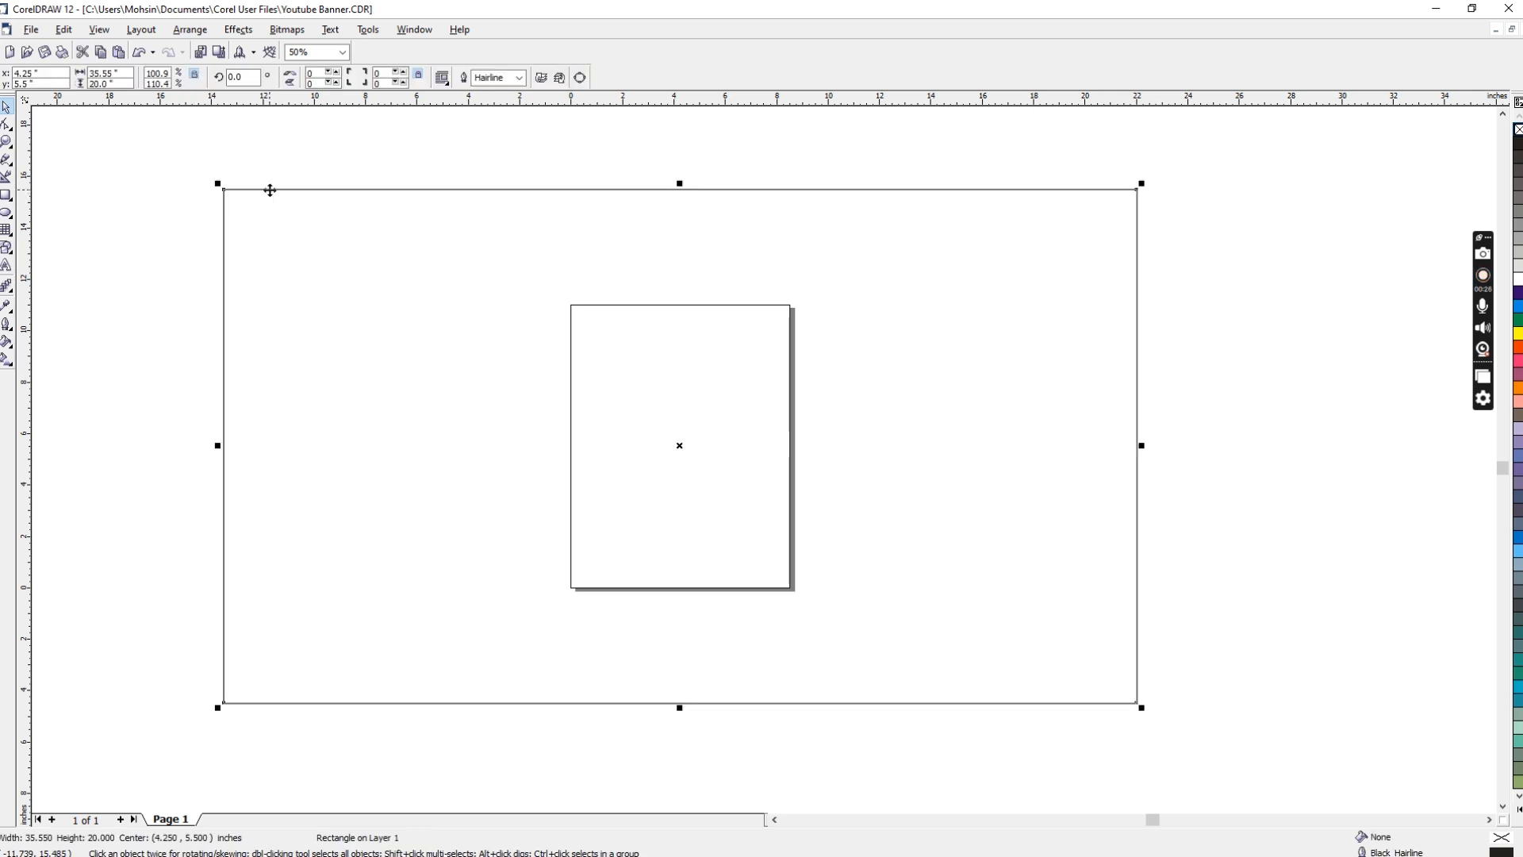
key(ctrl+q)
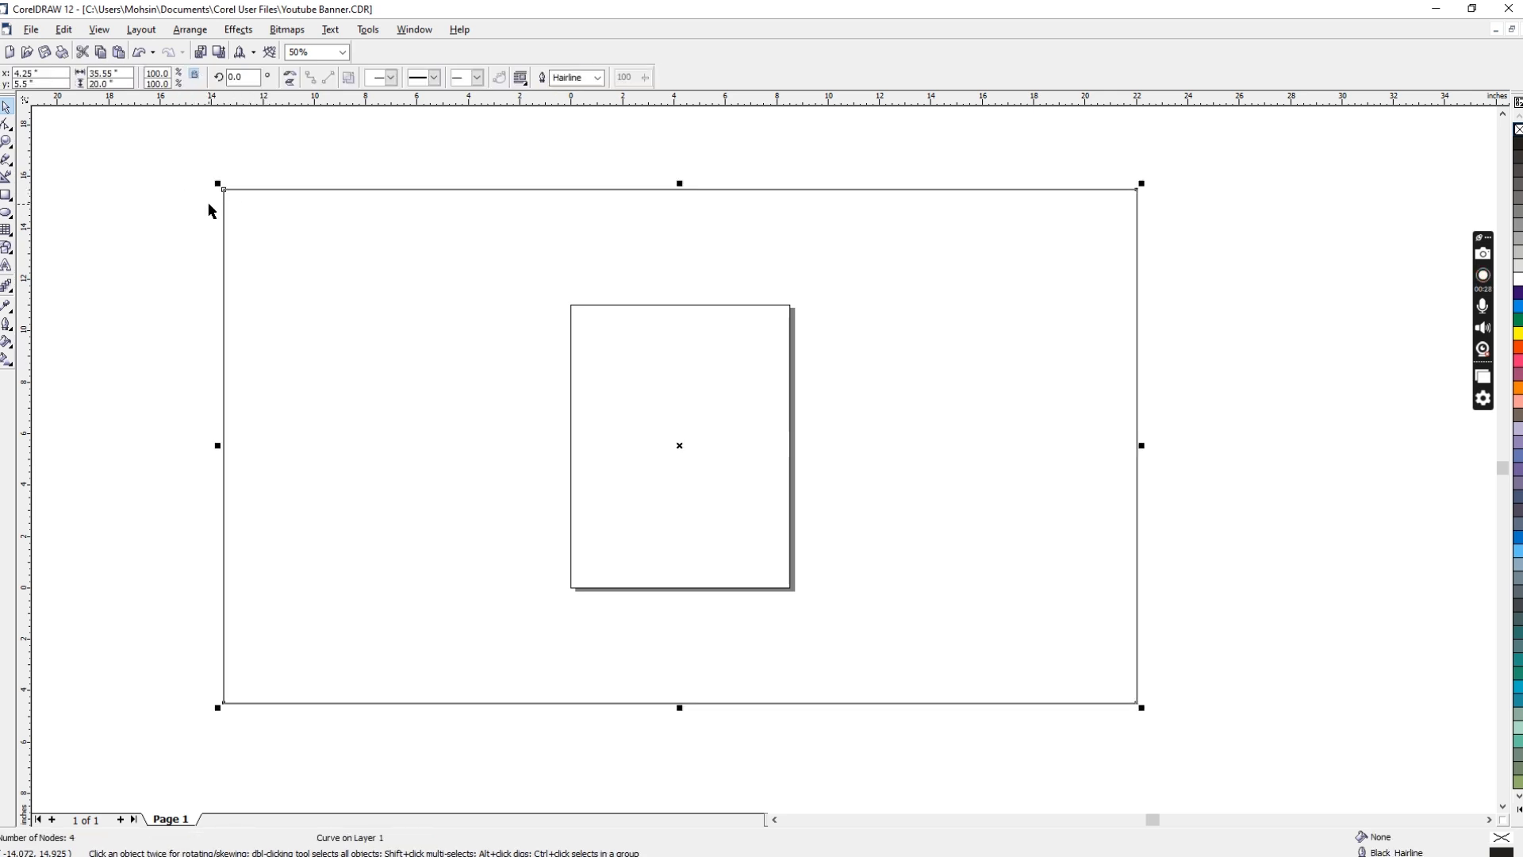
key(F10)
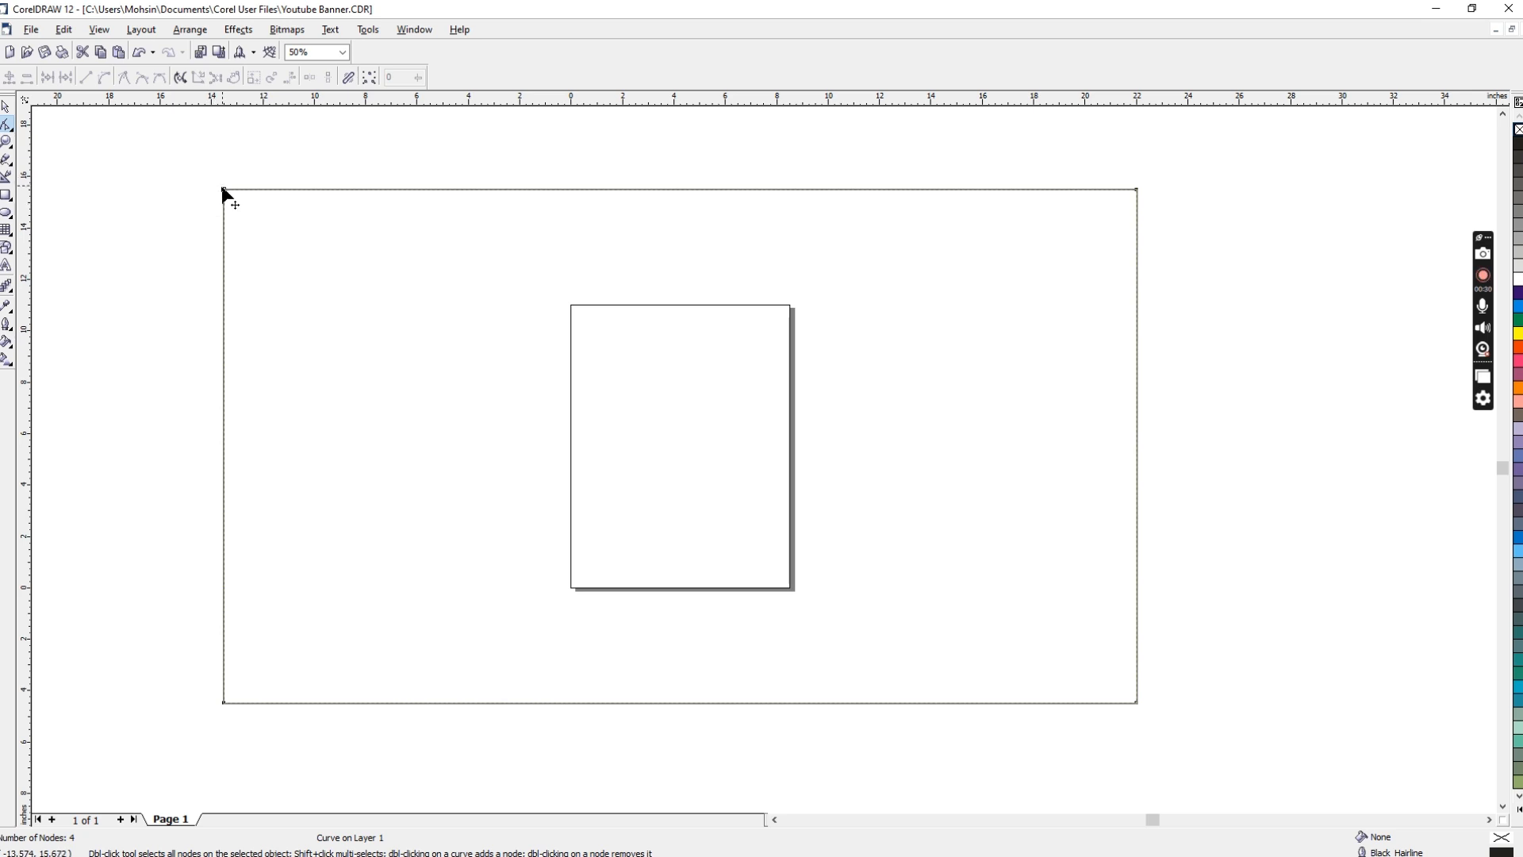
drag(225, 192, 600, 227)
drag(224, 703, 812, 720)
drag(610, 190, 532, 190)
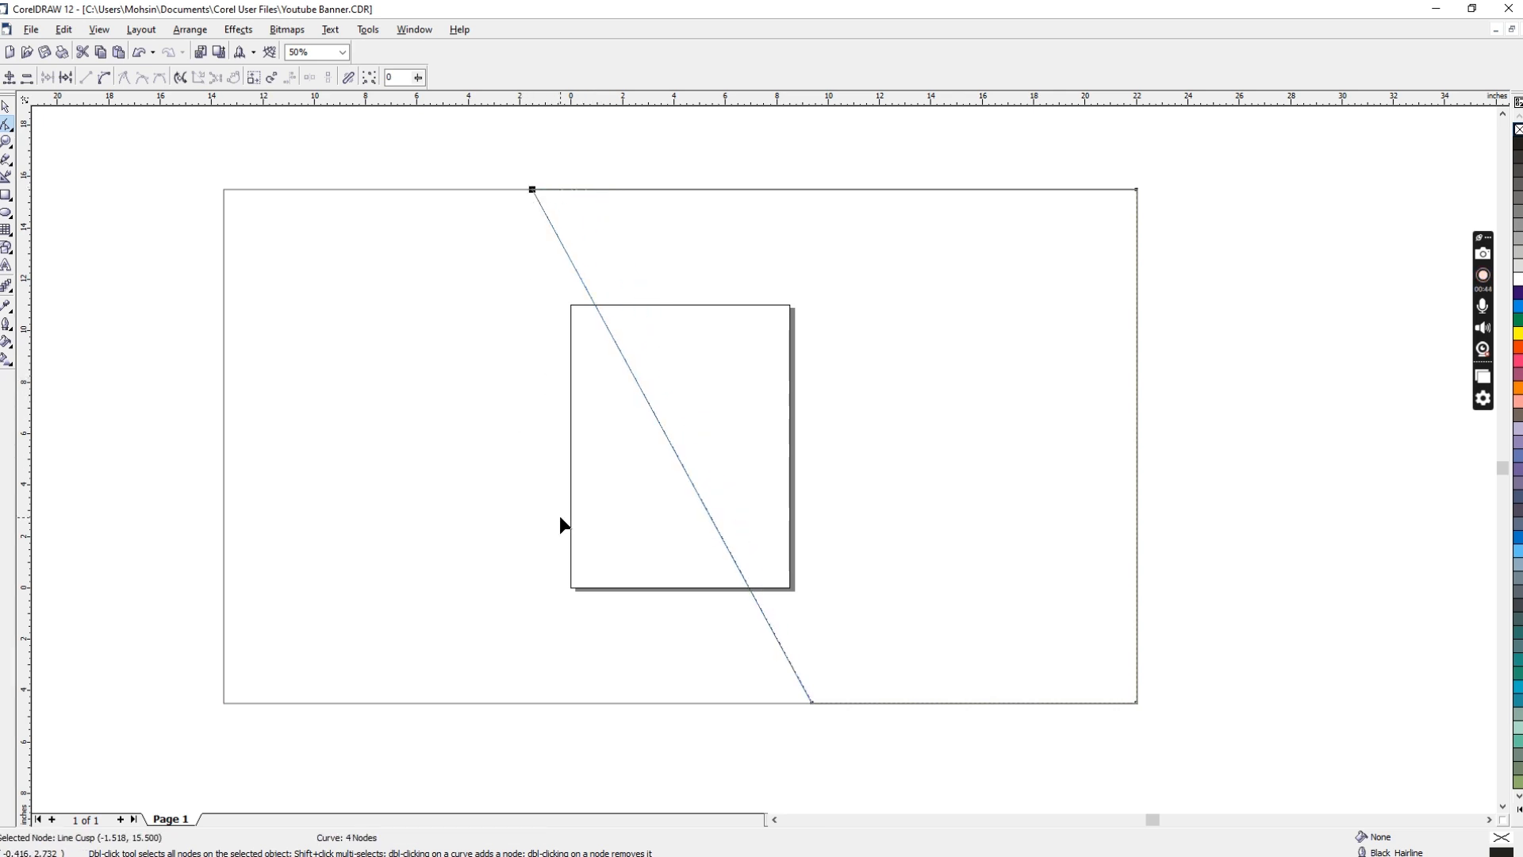
key(space)
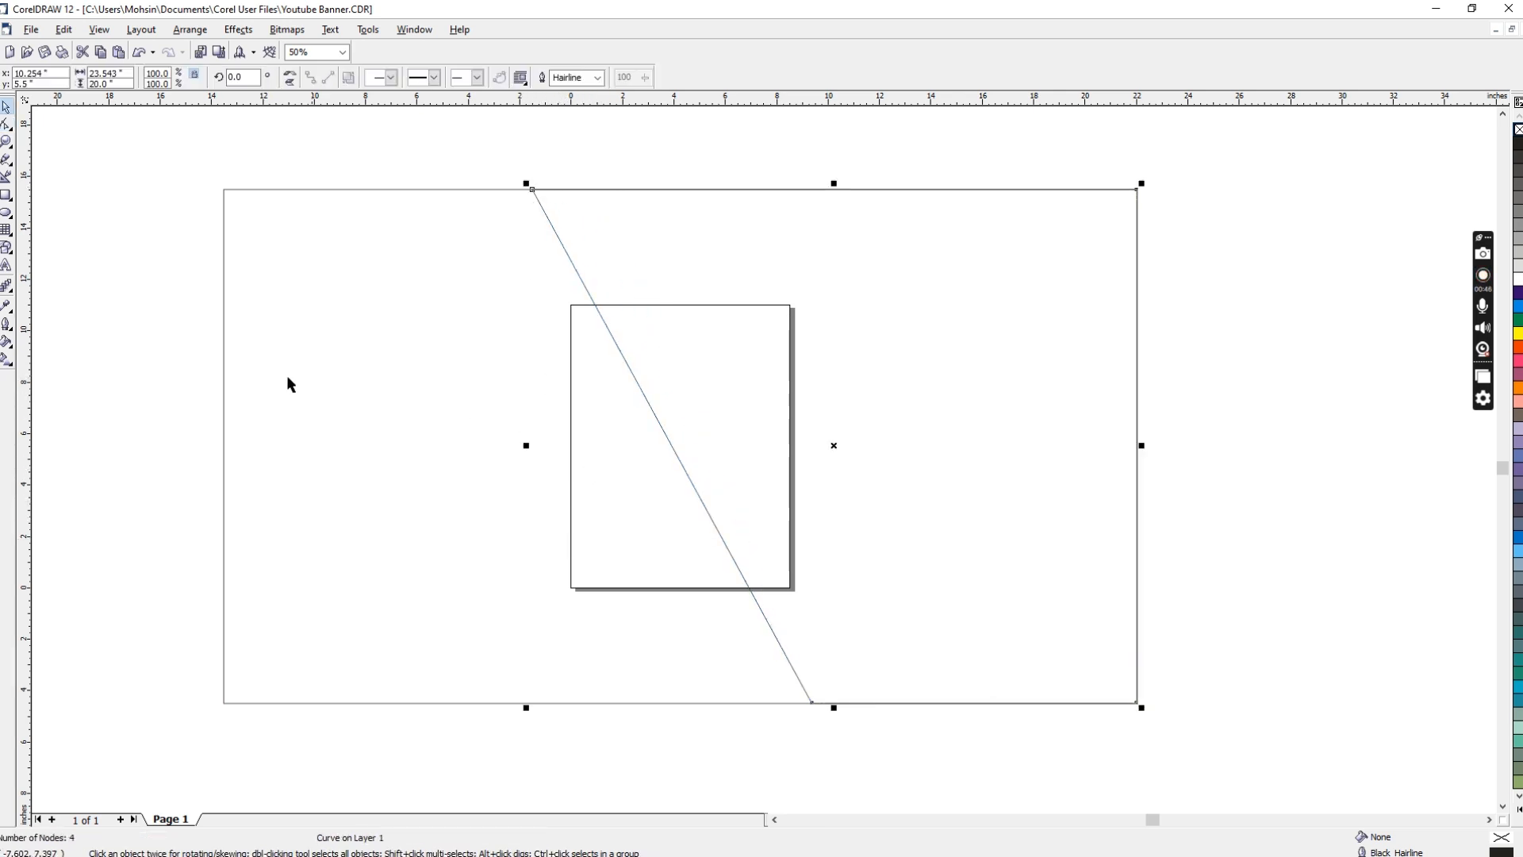
Step: Duplicate the full rectangle again and centre the second copy horizontally and vertically over it
click(225, 356)
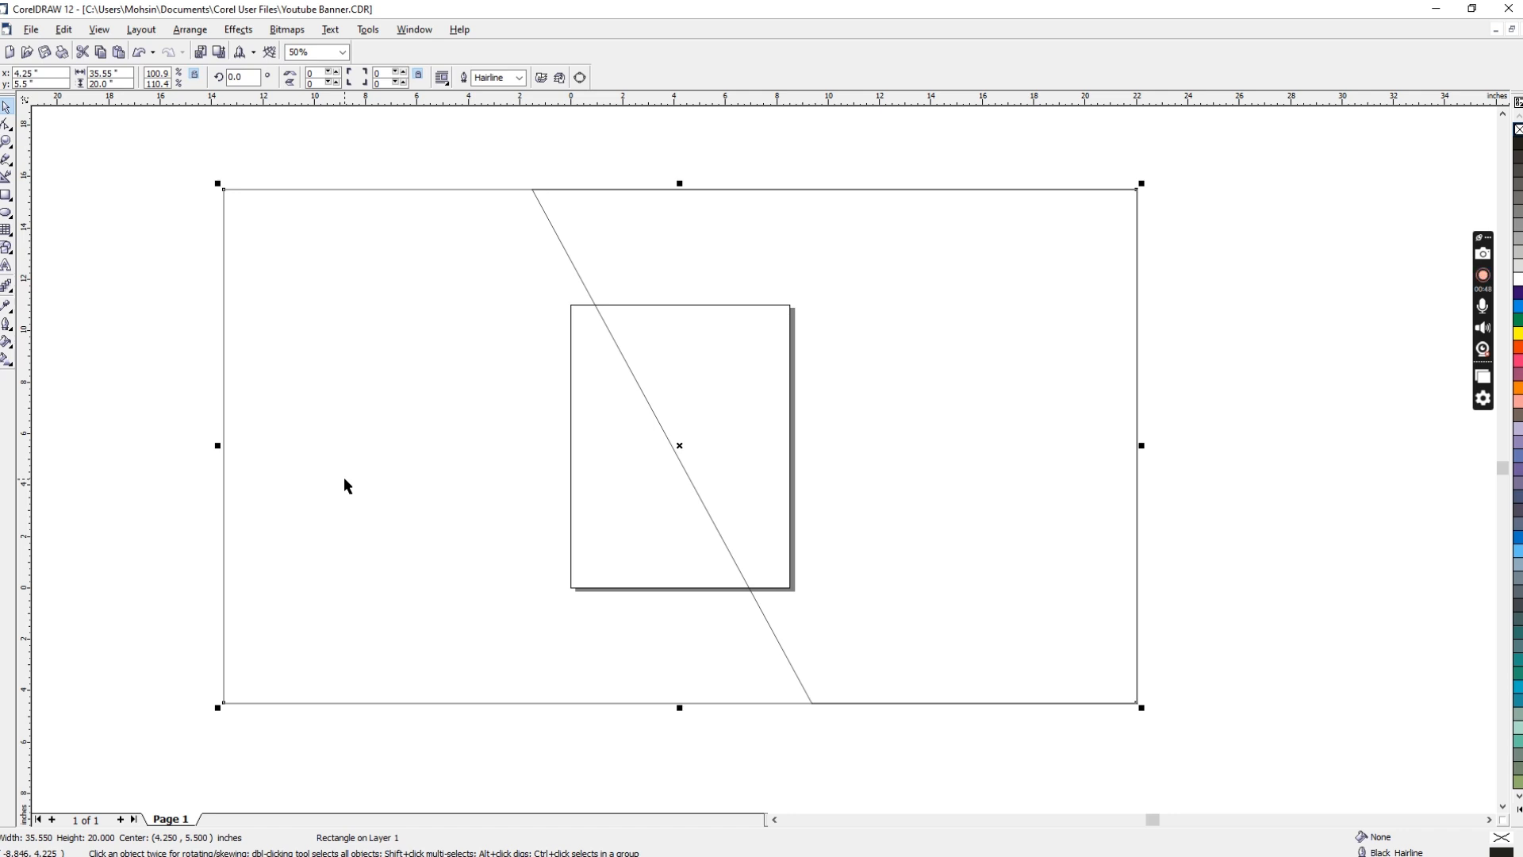
key(ctrl+d)
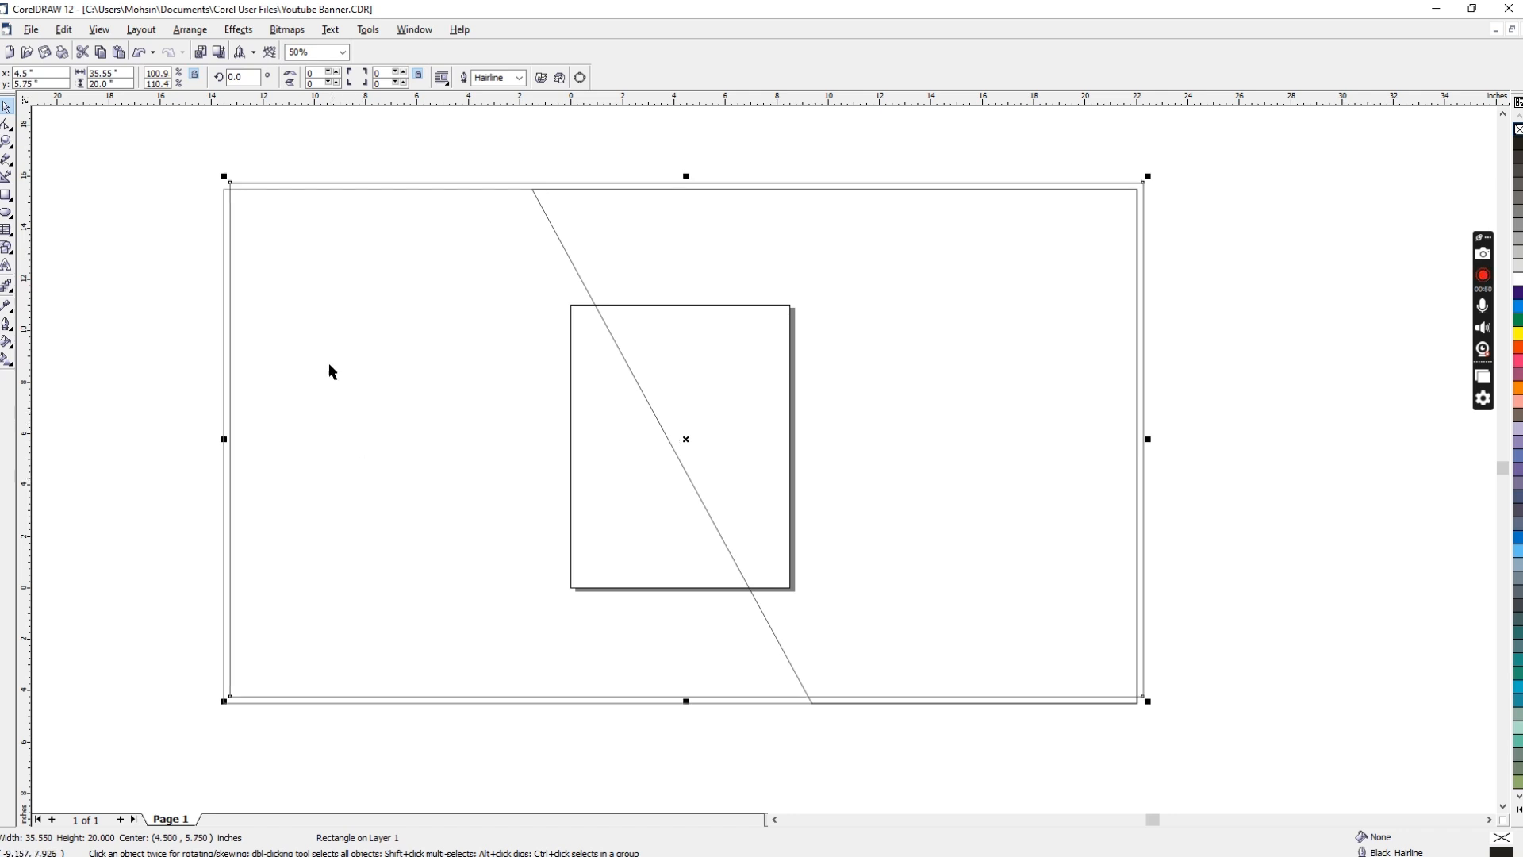
shift+click(225, 278)
key(c)
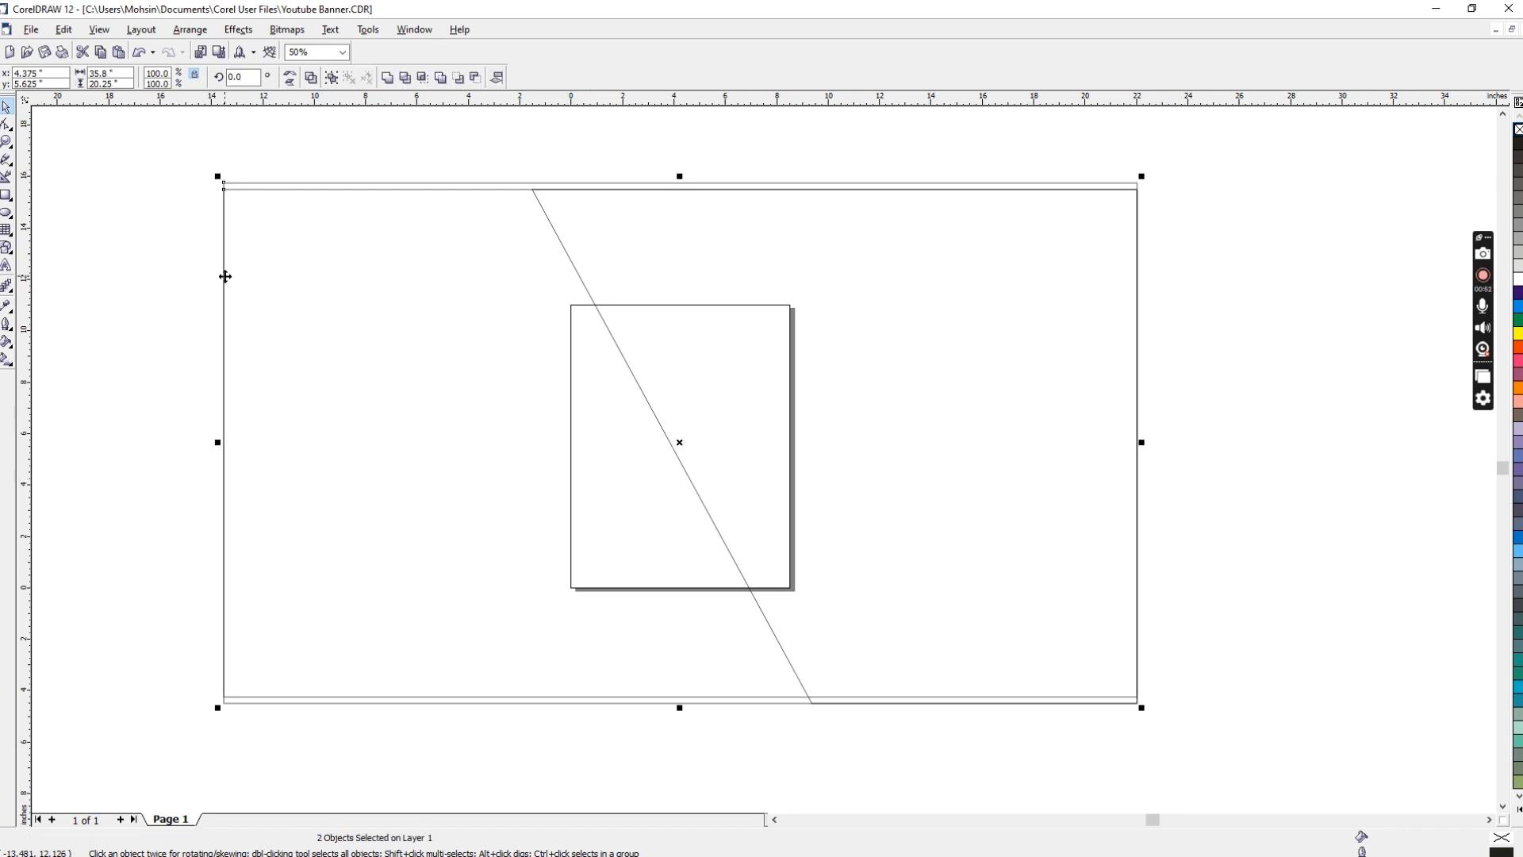
key(e)
Step: Convert the second copy to curves and slant its left edge oppositely, with the upper node at x about 14.1 and the lower at about -5 inches
click(306, 191)
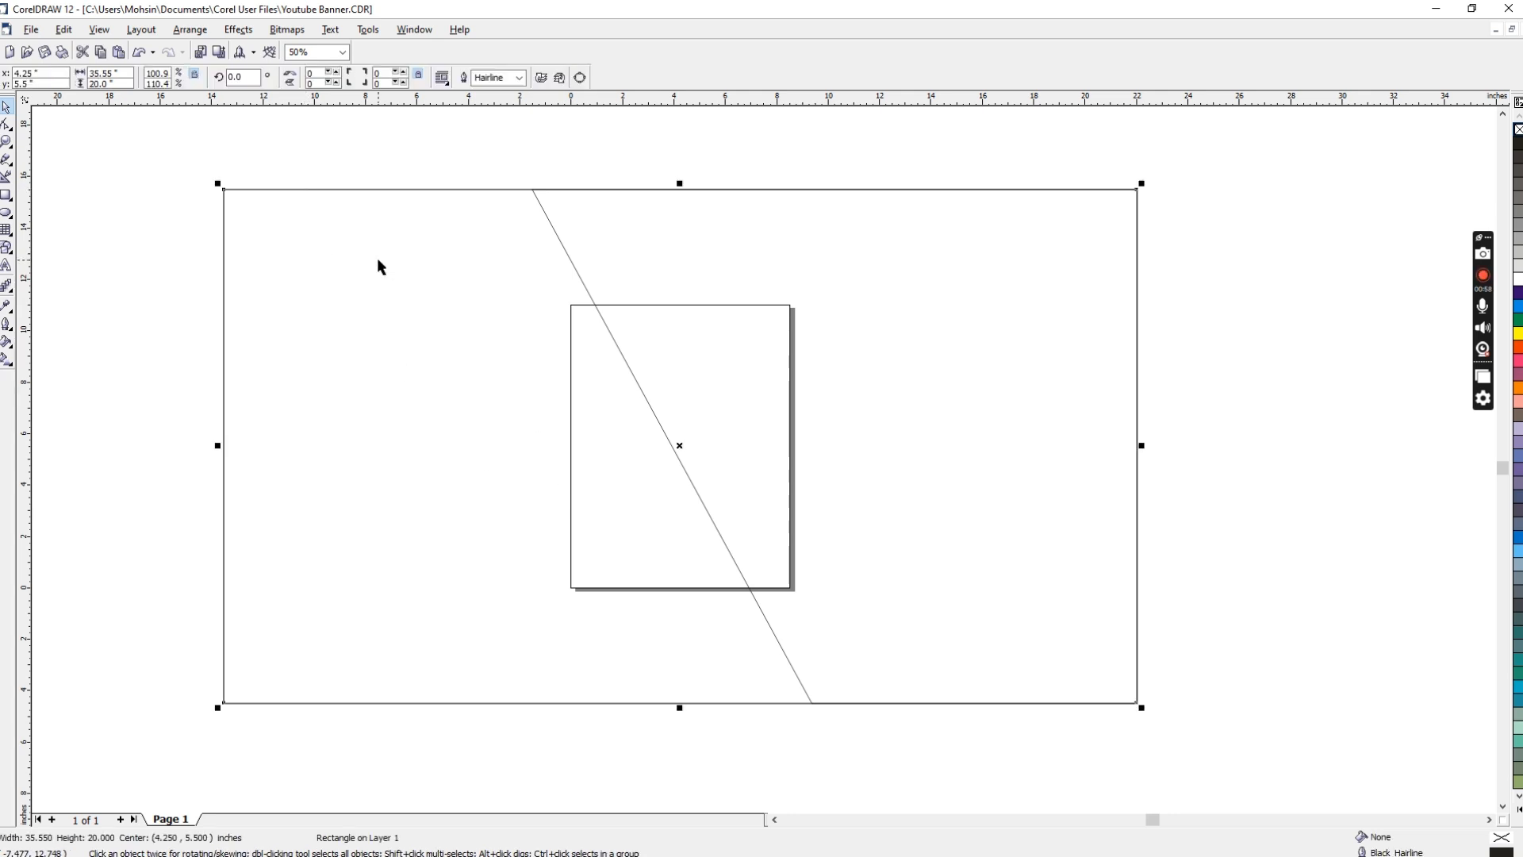
key(F10)
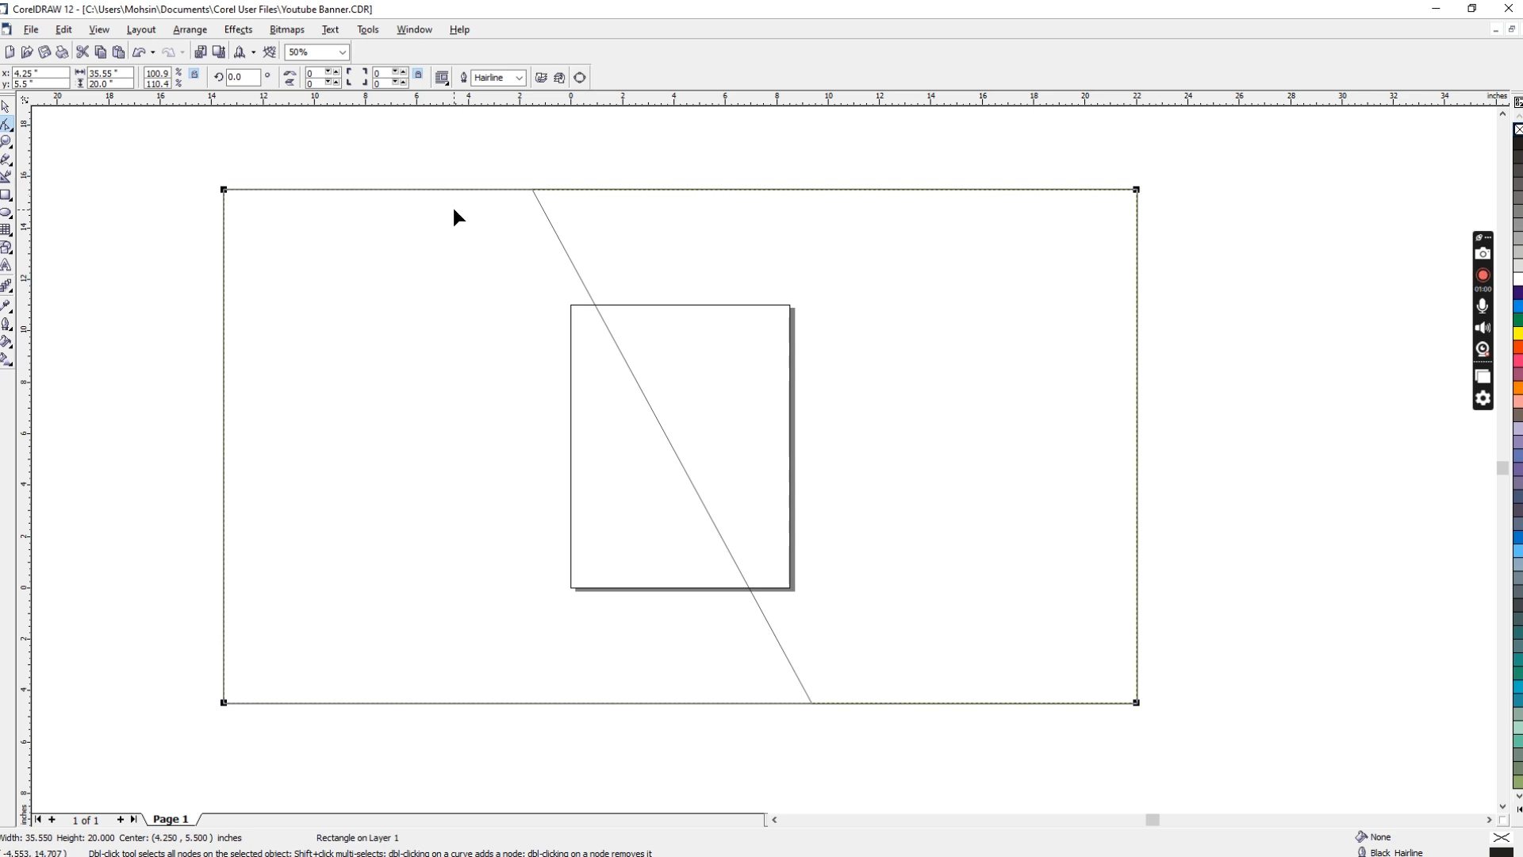
drag(224, 190, 859, 257)
key(ctrl+q)
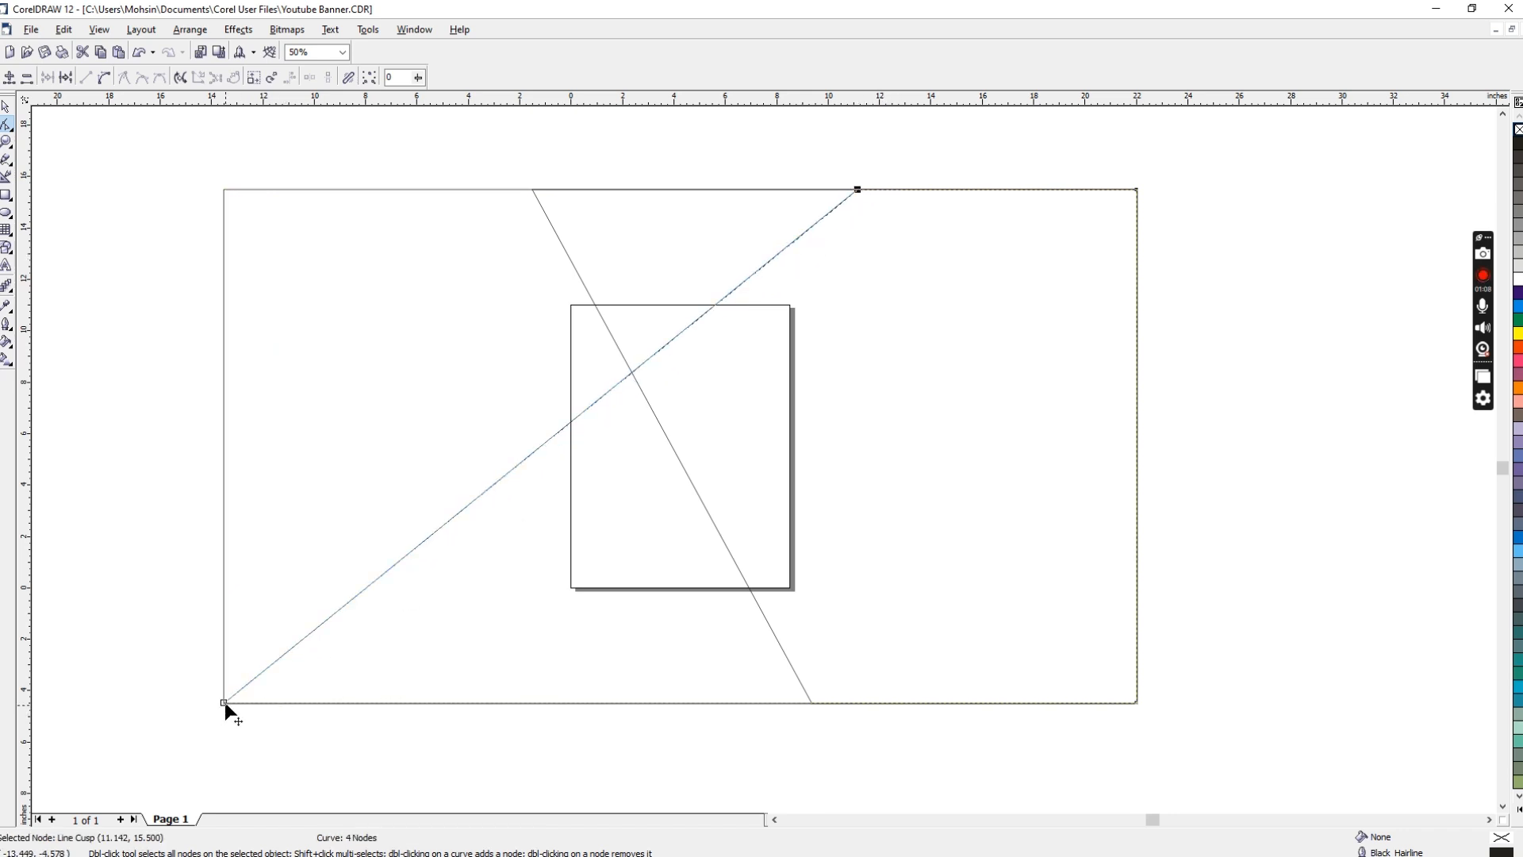
drag(170, 662, 282, 760)
drag(225, 703, 443, 703)
drag(858, 191, 933, 190)
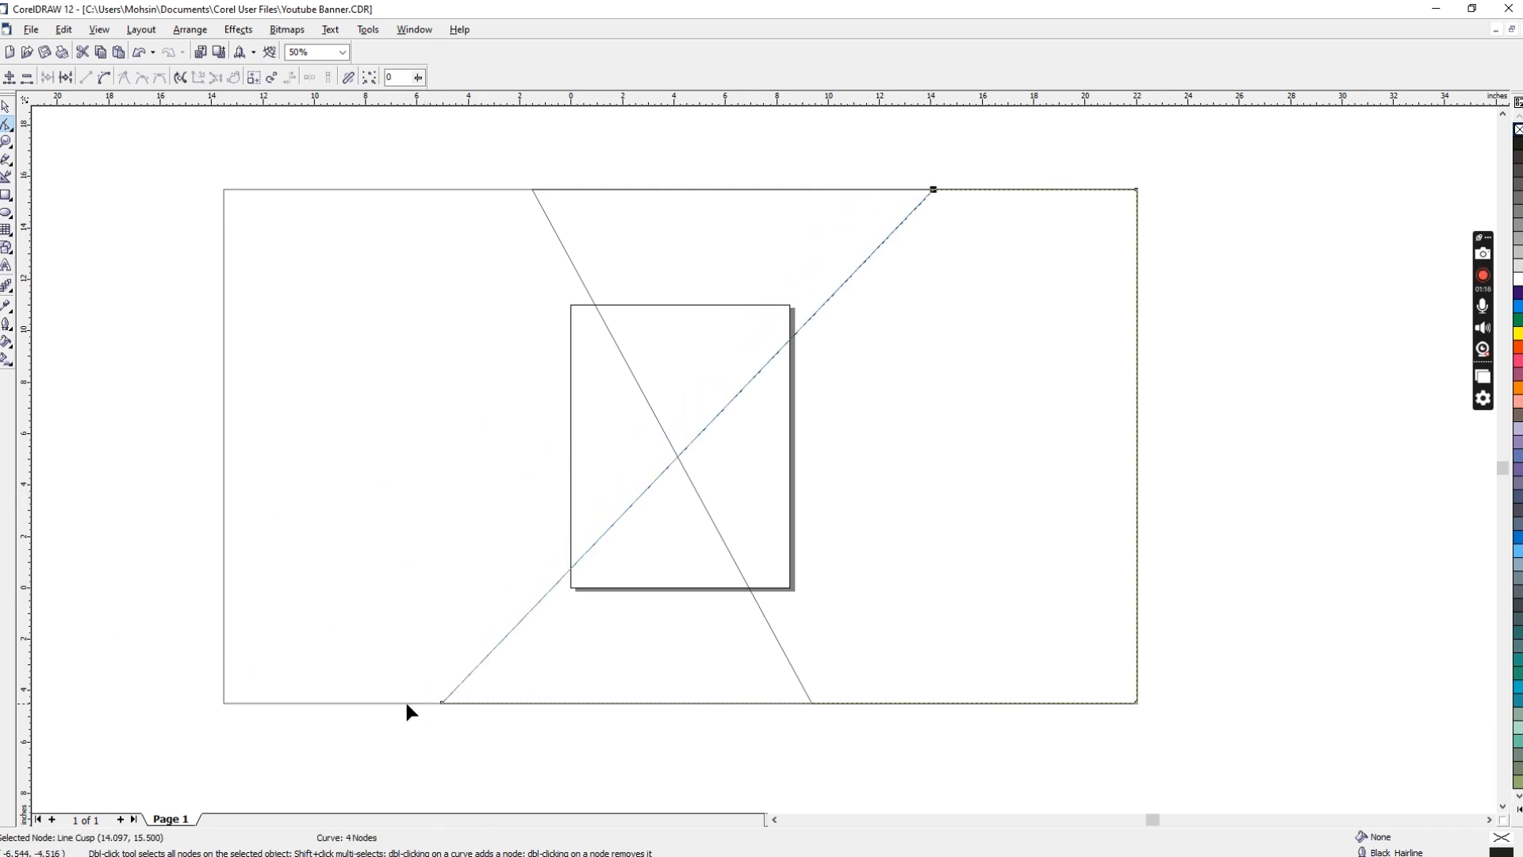
click(442, 703)
drag(443, 703, 442, 703)
Step: Shift the upper-left node of the first slanted shape along the top edge to x about 1.3 inches
click(543, 212)
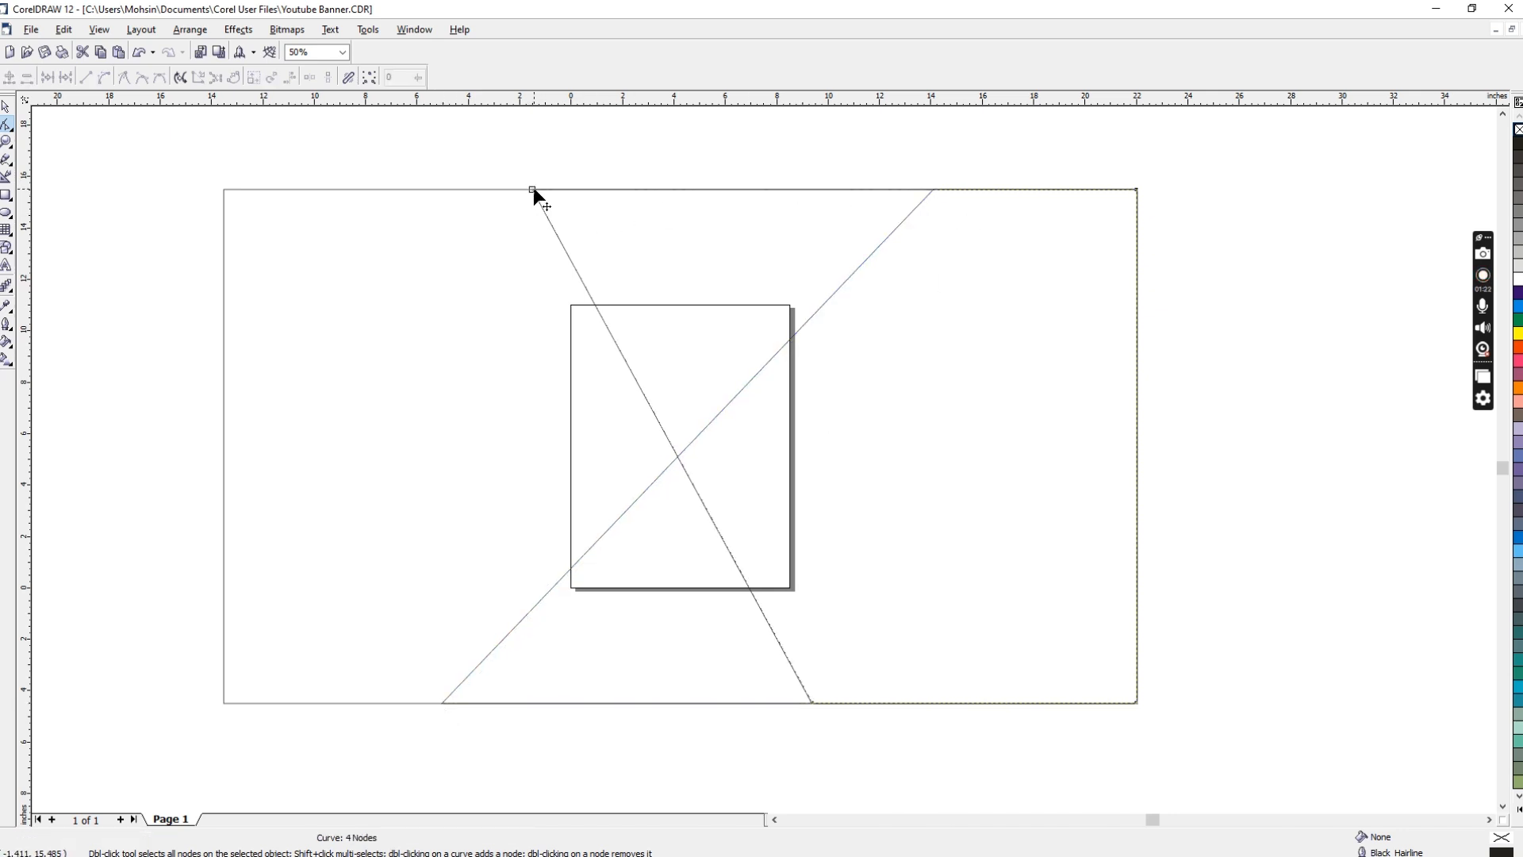
drag(533, 189, 605, 190)
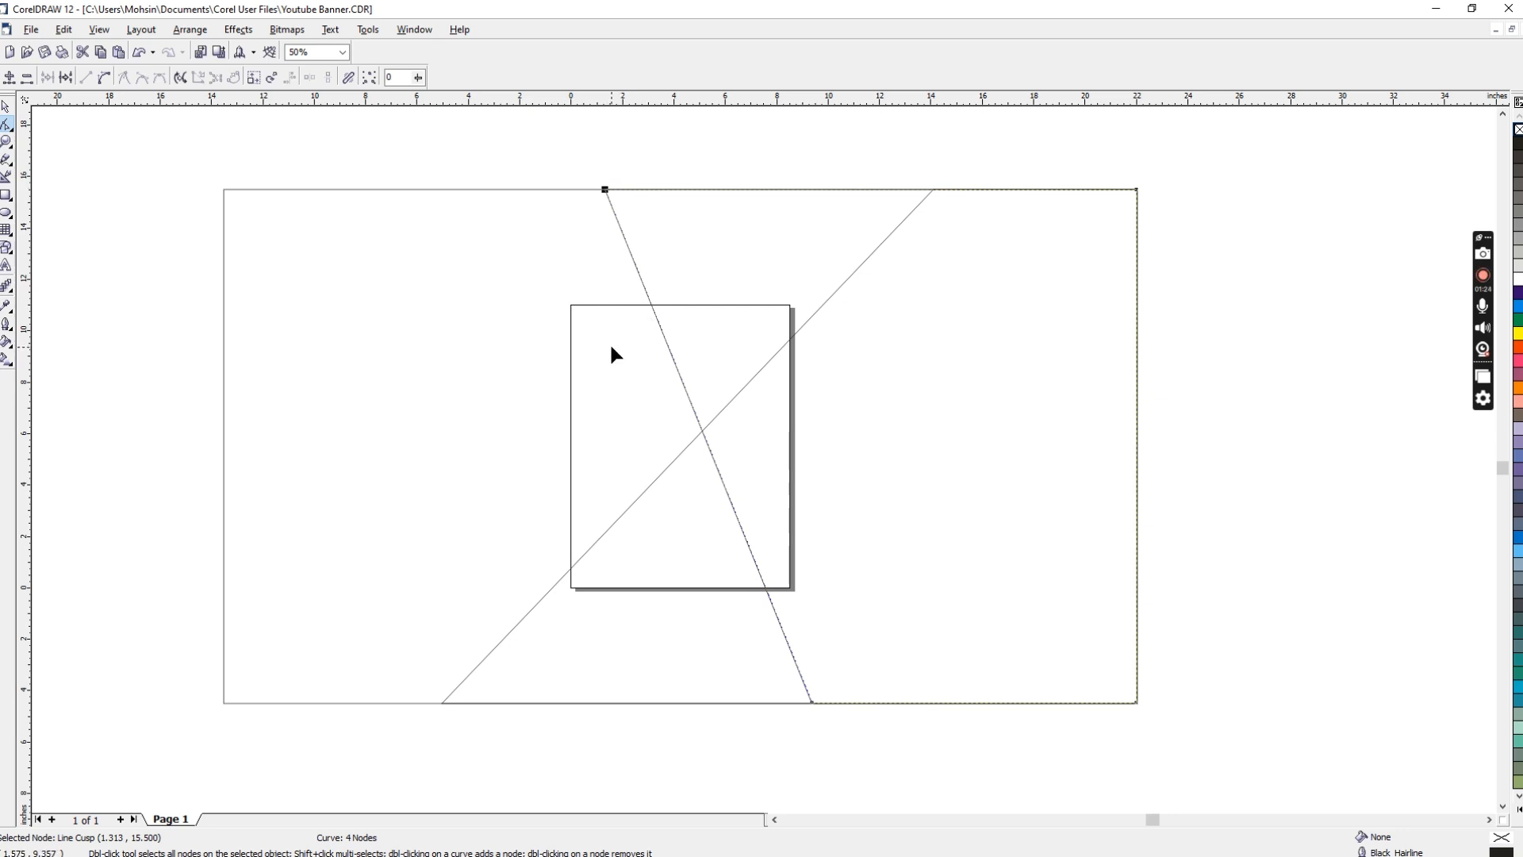
key(space)
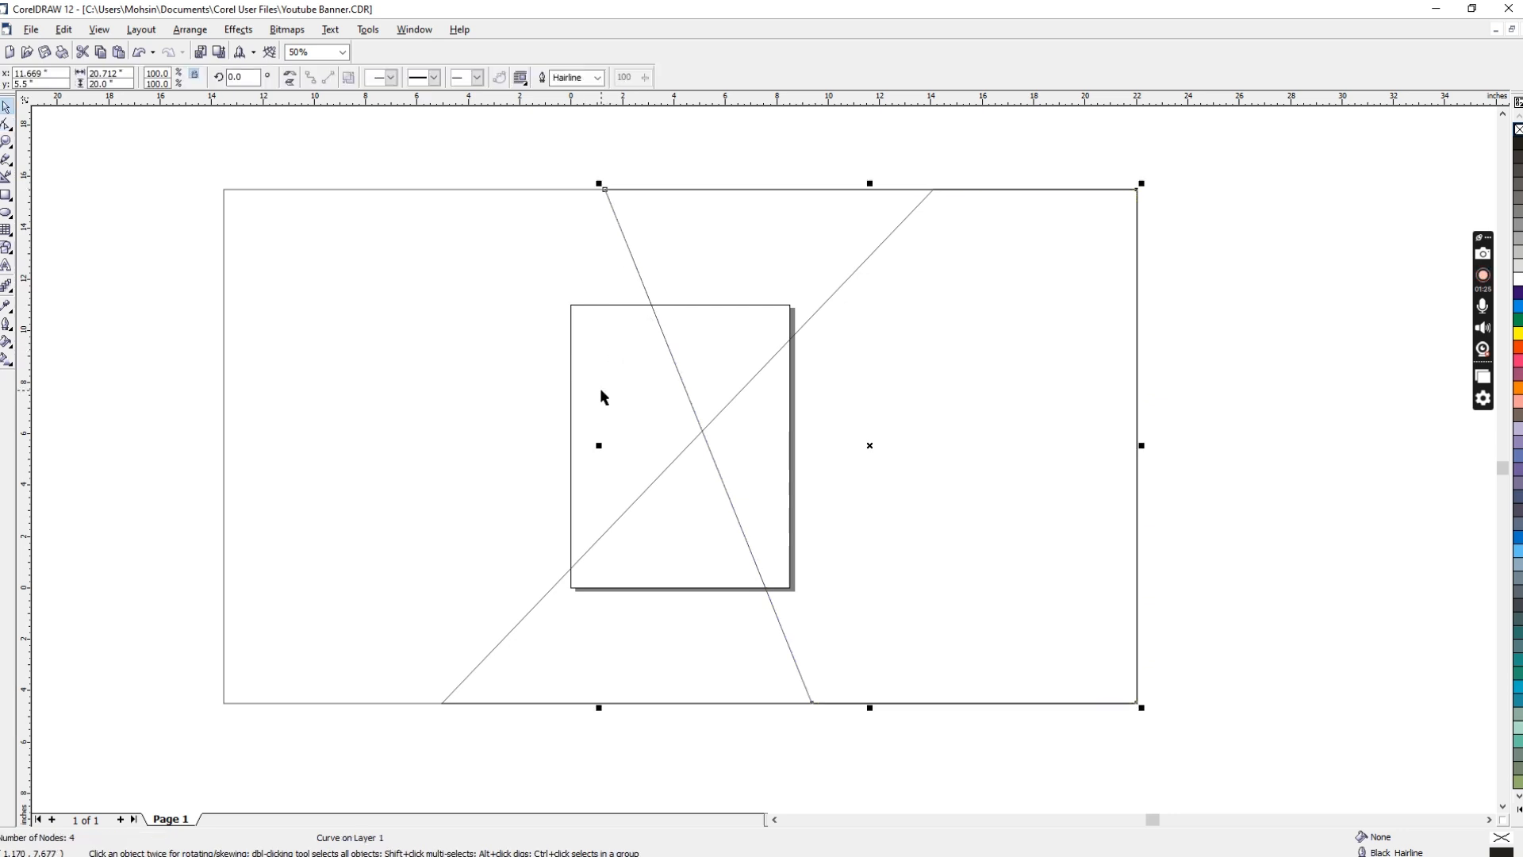
Step: Make a third copy of the full rectangle, convert it to curves, and centre it over the original
click(224, 313)
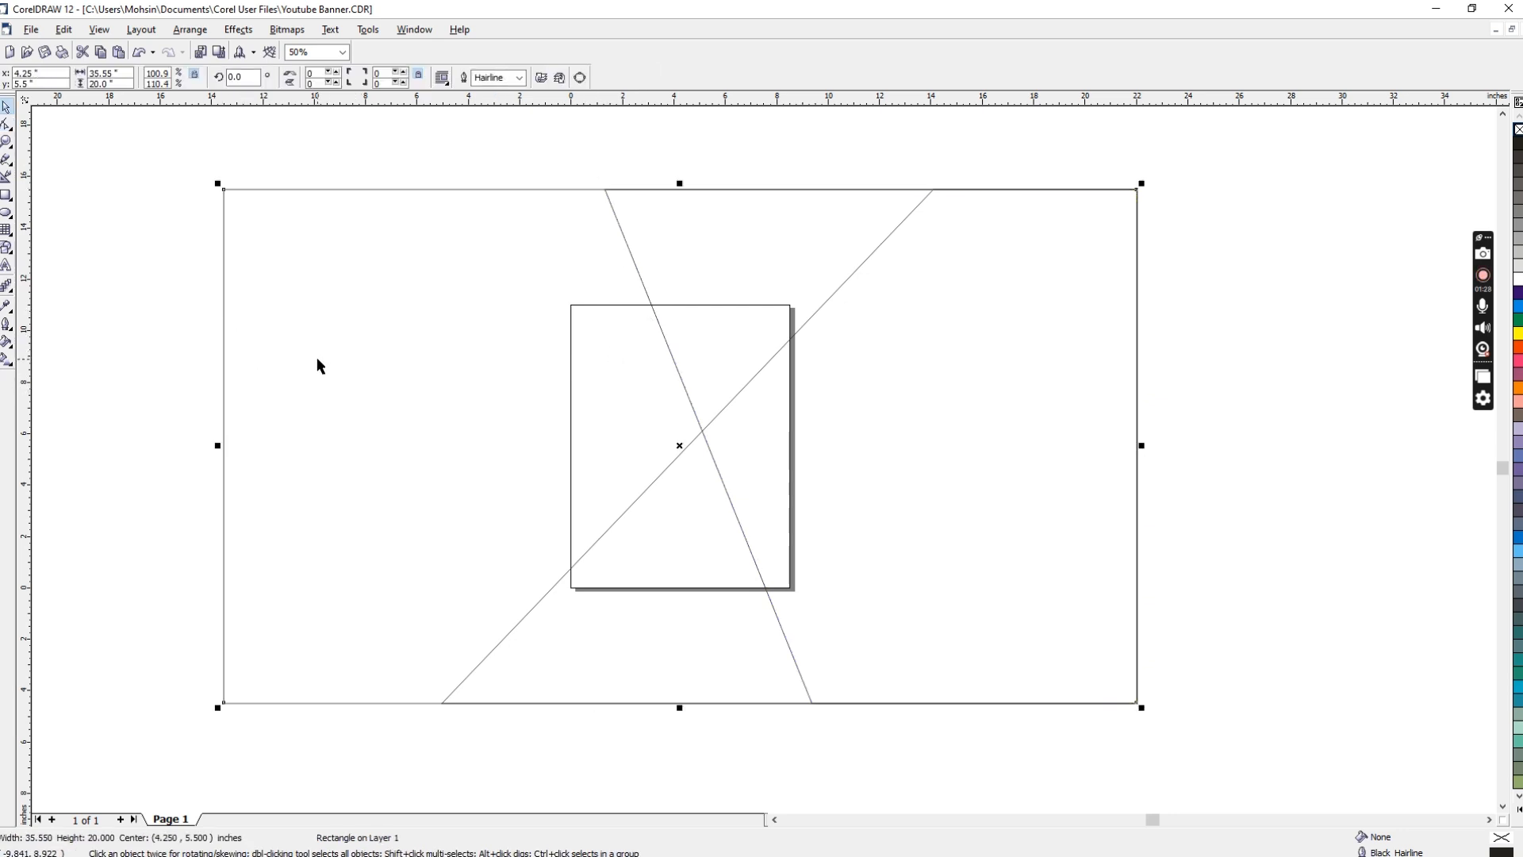
key(ctrl+d)
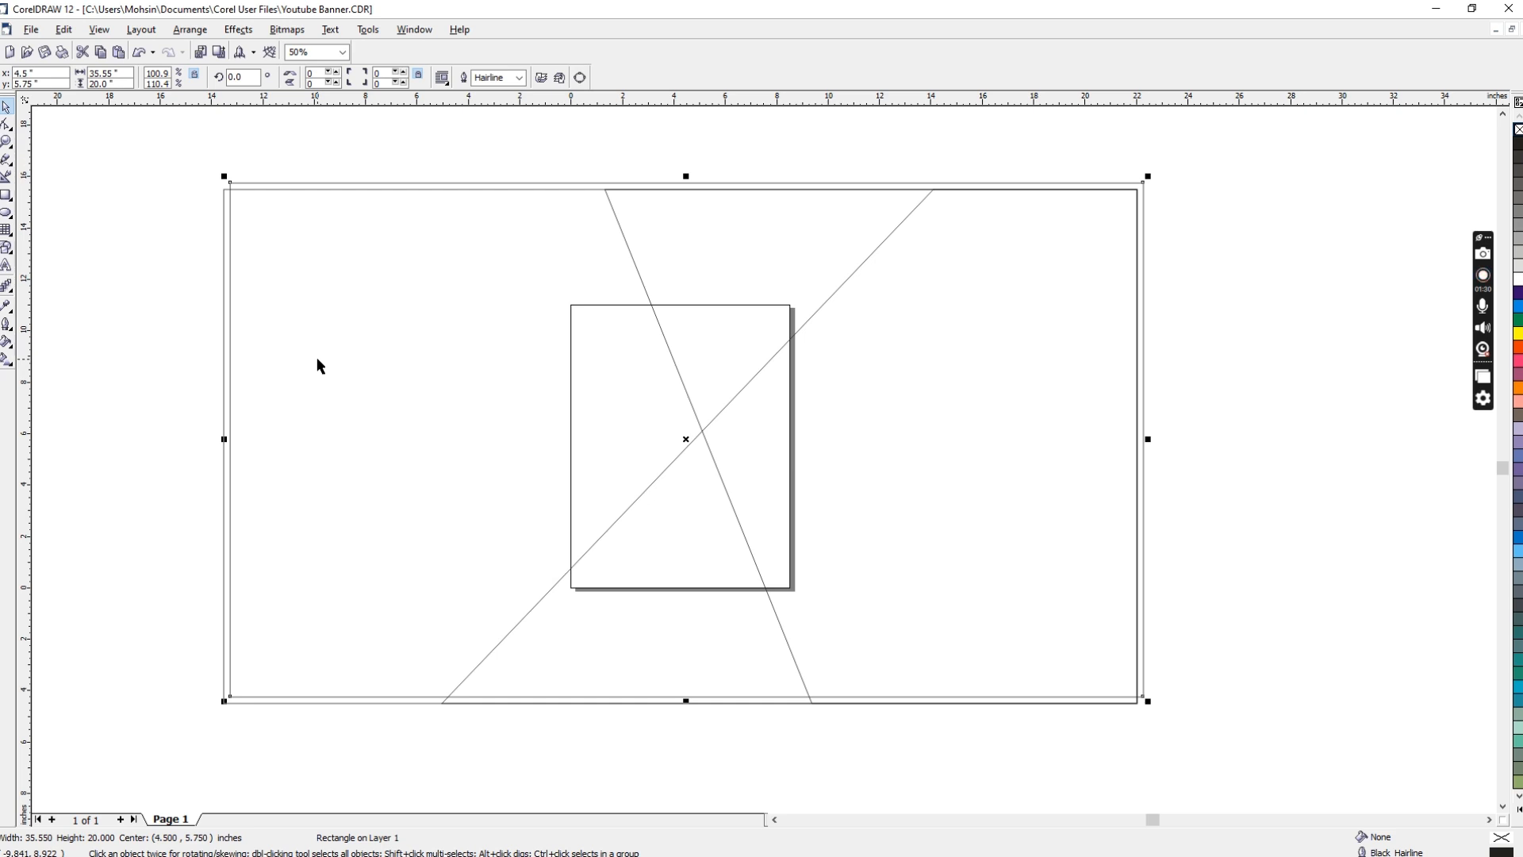
key(ctrl+q)
shift+click(225, 267)
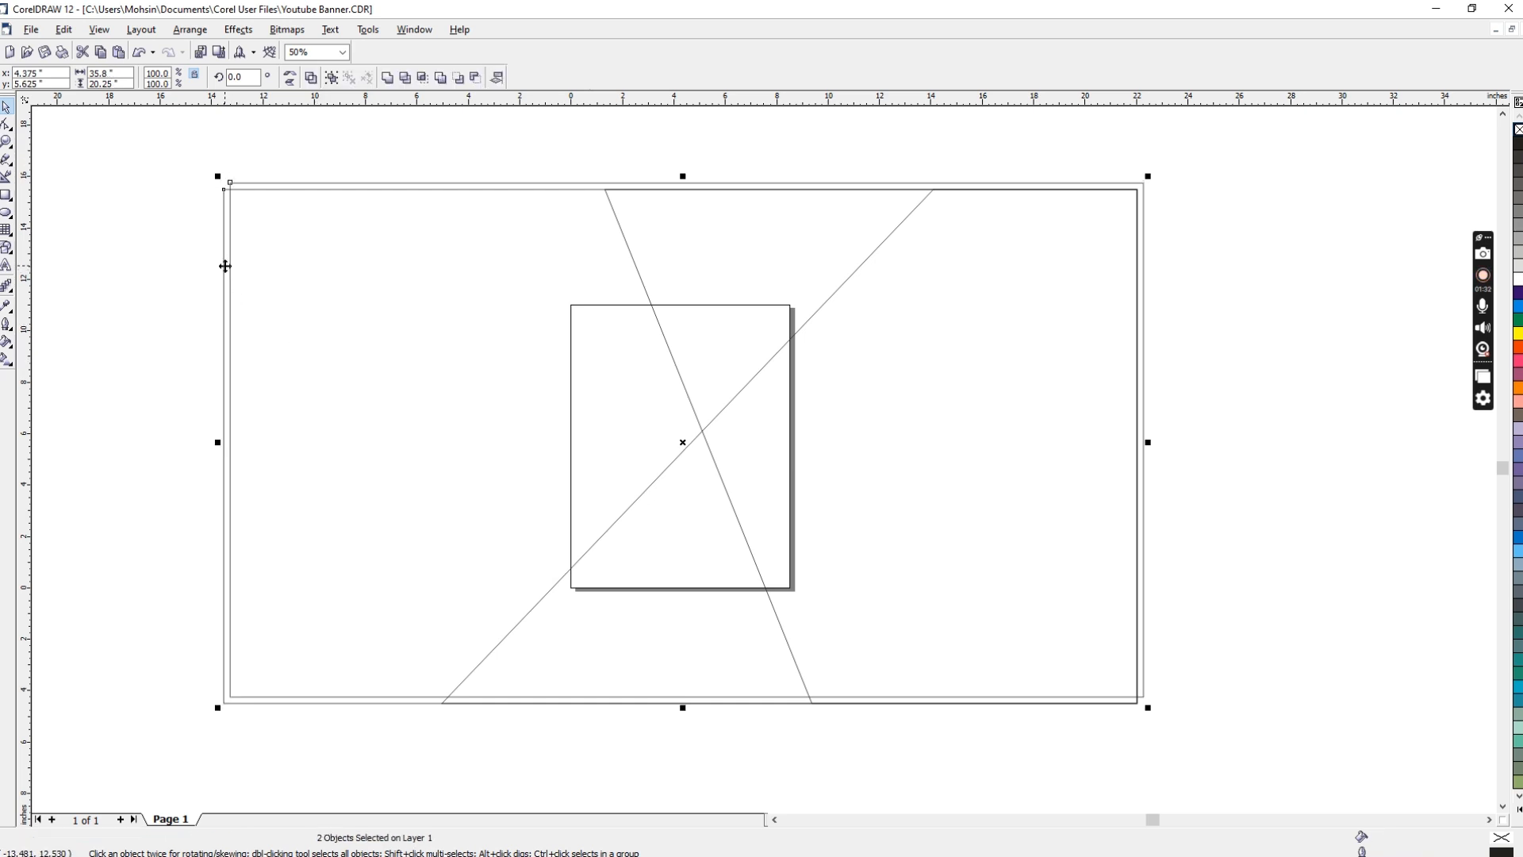
key(c)
key(e)
Step: Shrink the third copy vertically about its centre into a full-width horizontal band about 5.1 inches high
click(676, 724)
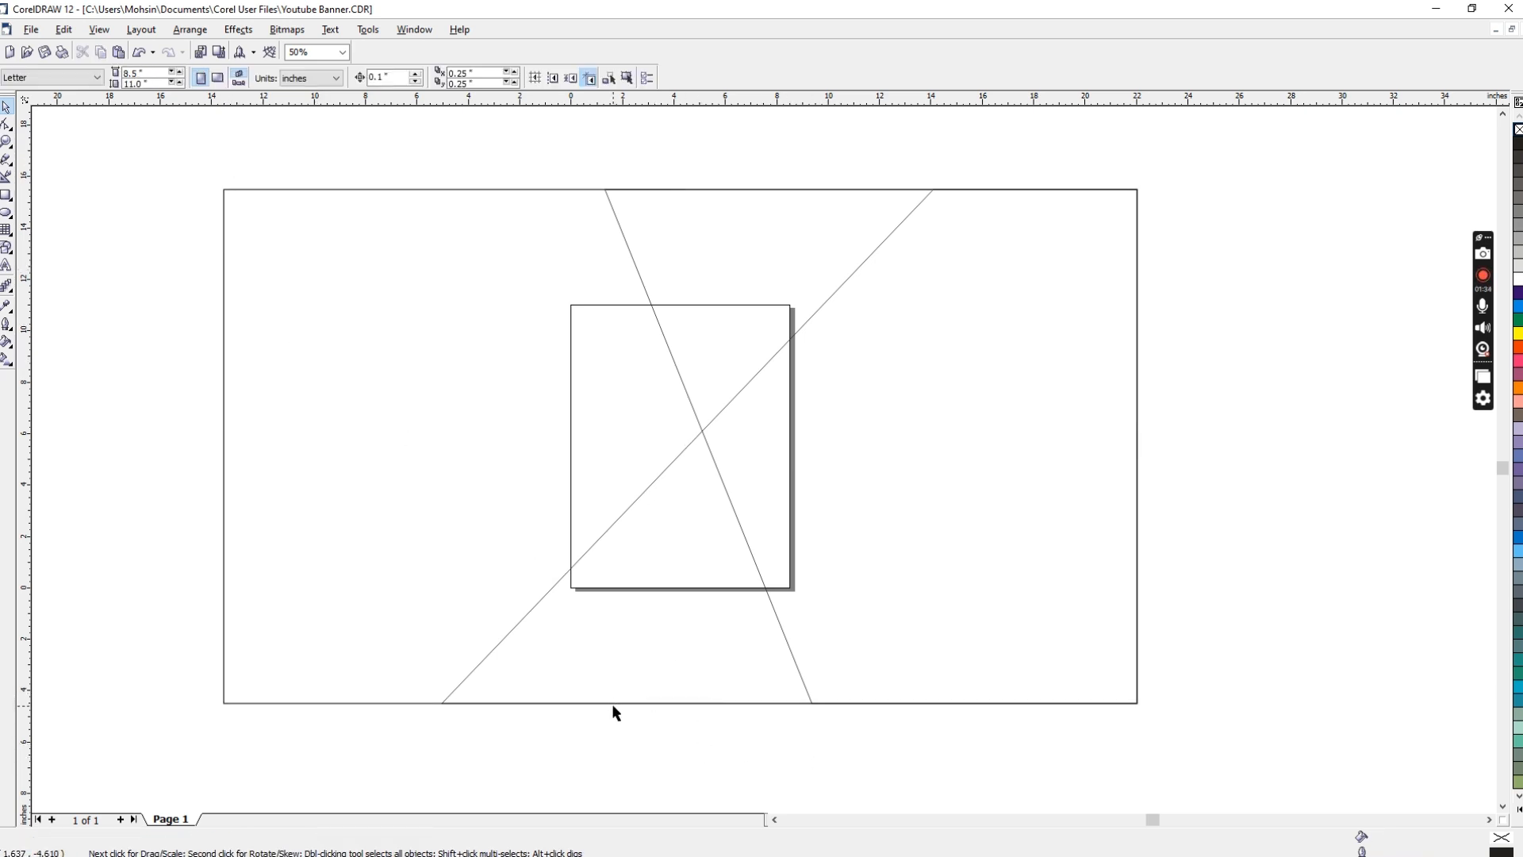
click(628, 704)
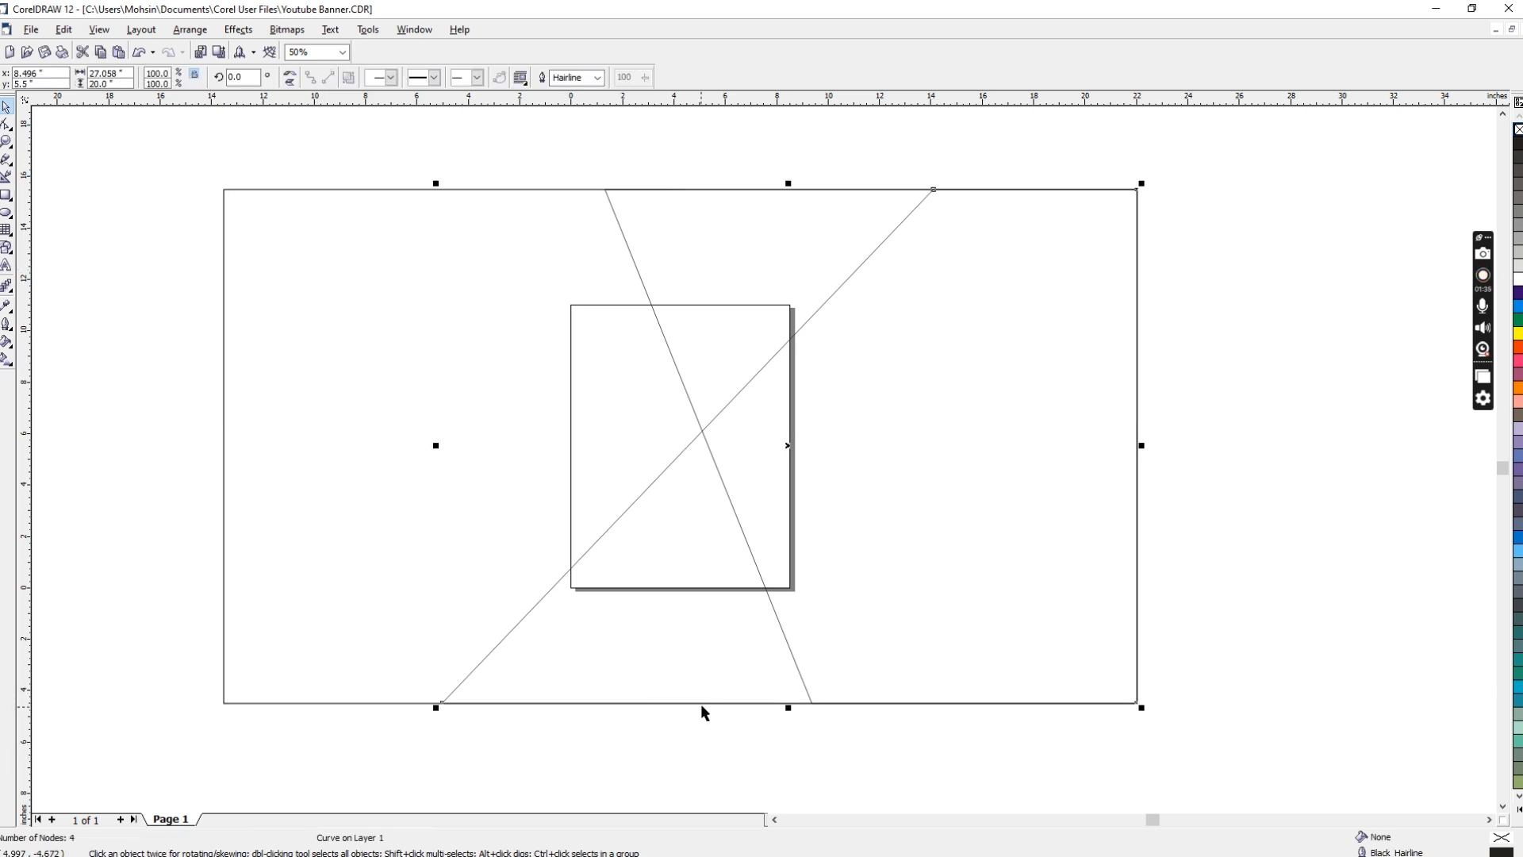
click(226, 436)
drag(680, 708, 737, 517)
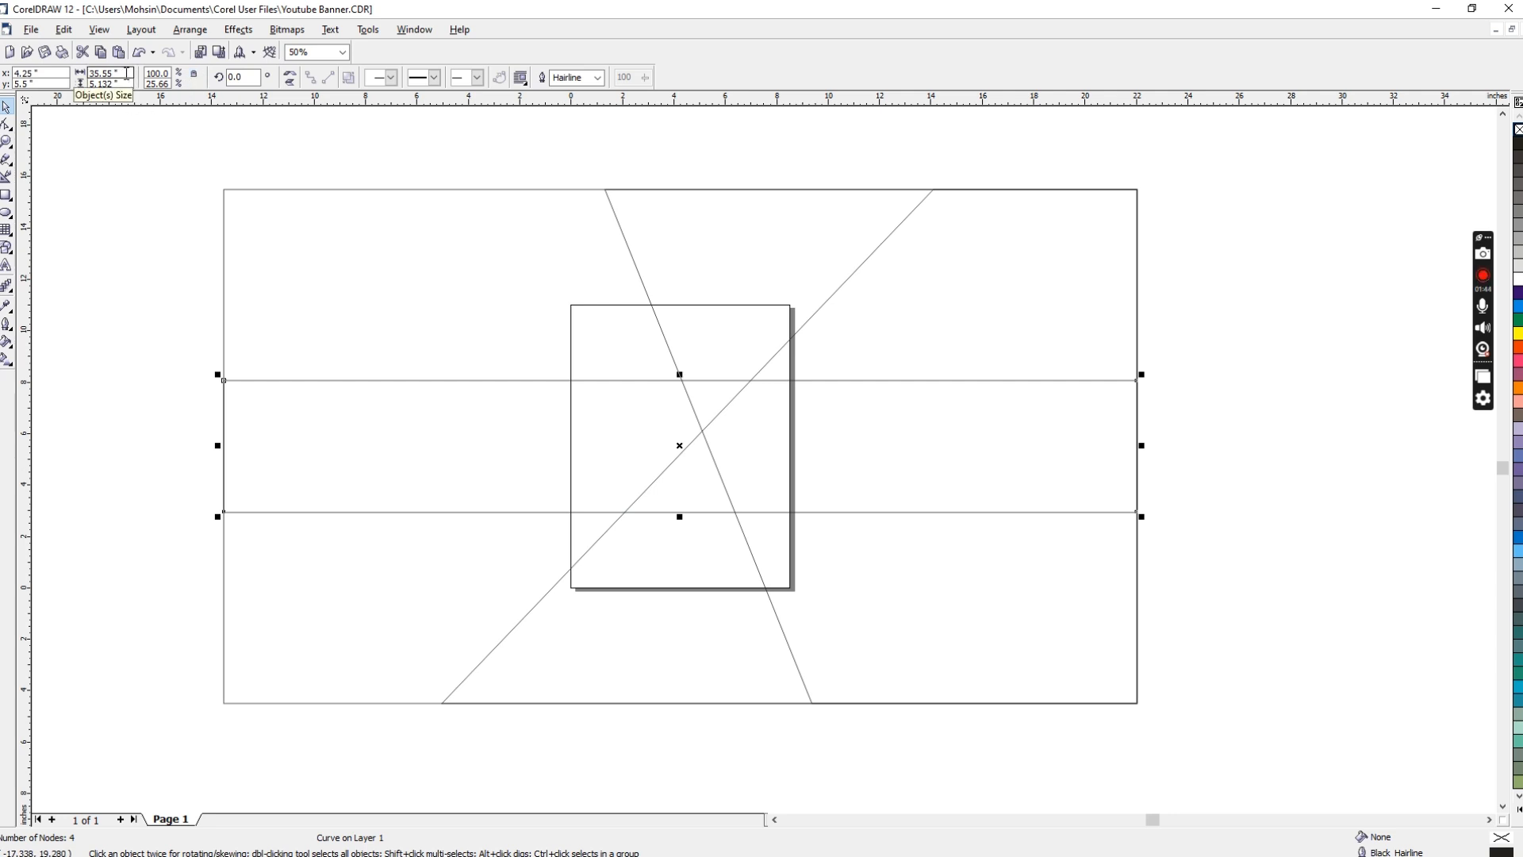
Step: Try to set the horizontal band's height to 5 inches and undo the change
drag(120, 84, 65, 85)
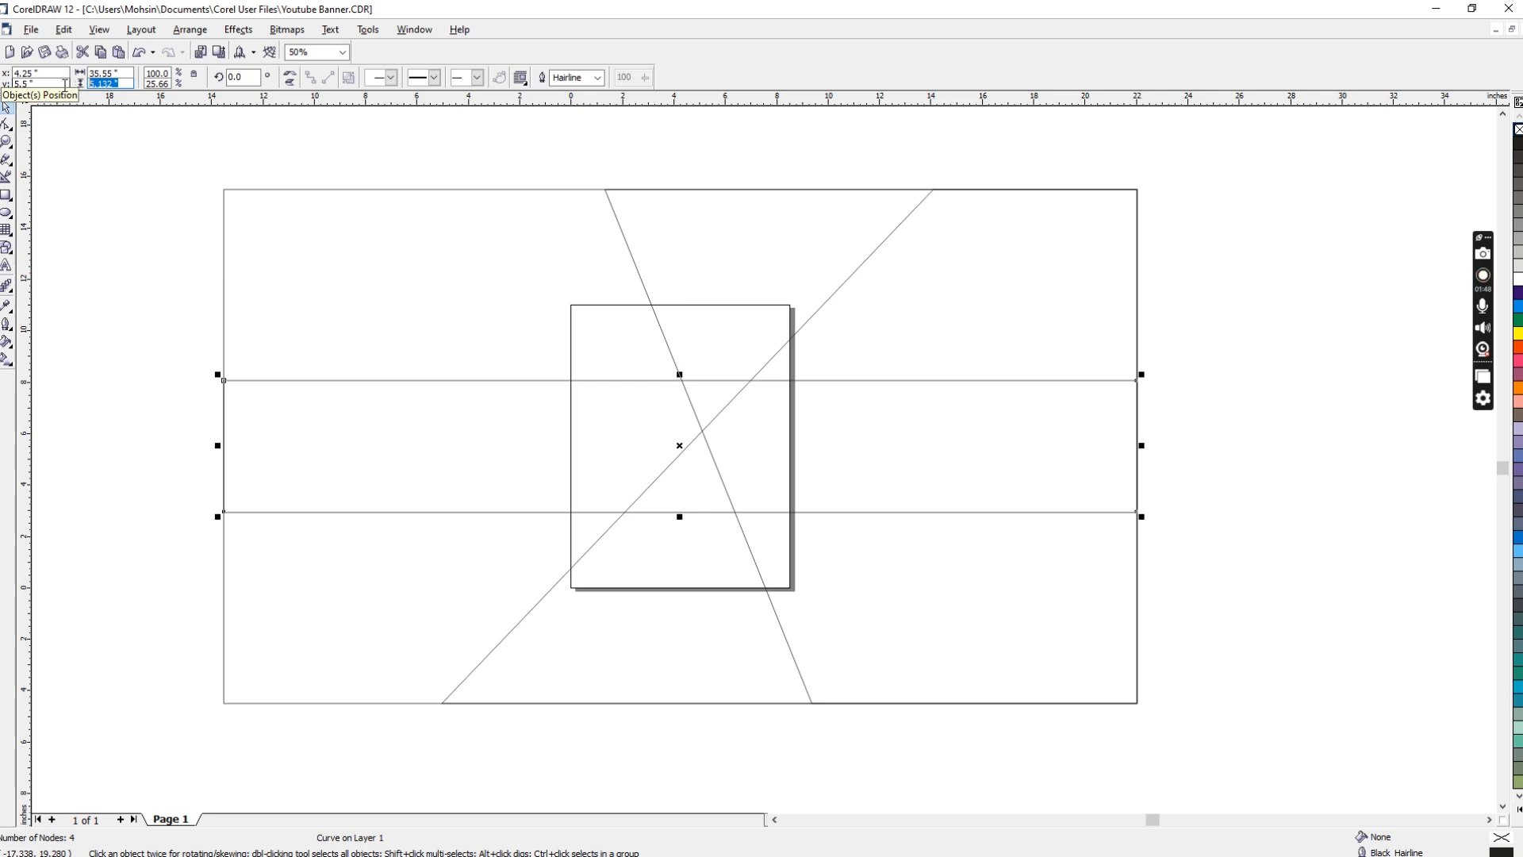
text(5)
key(Return)
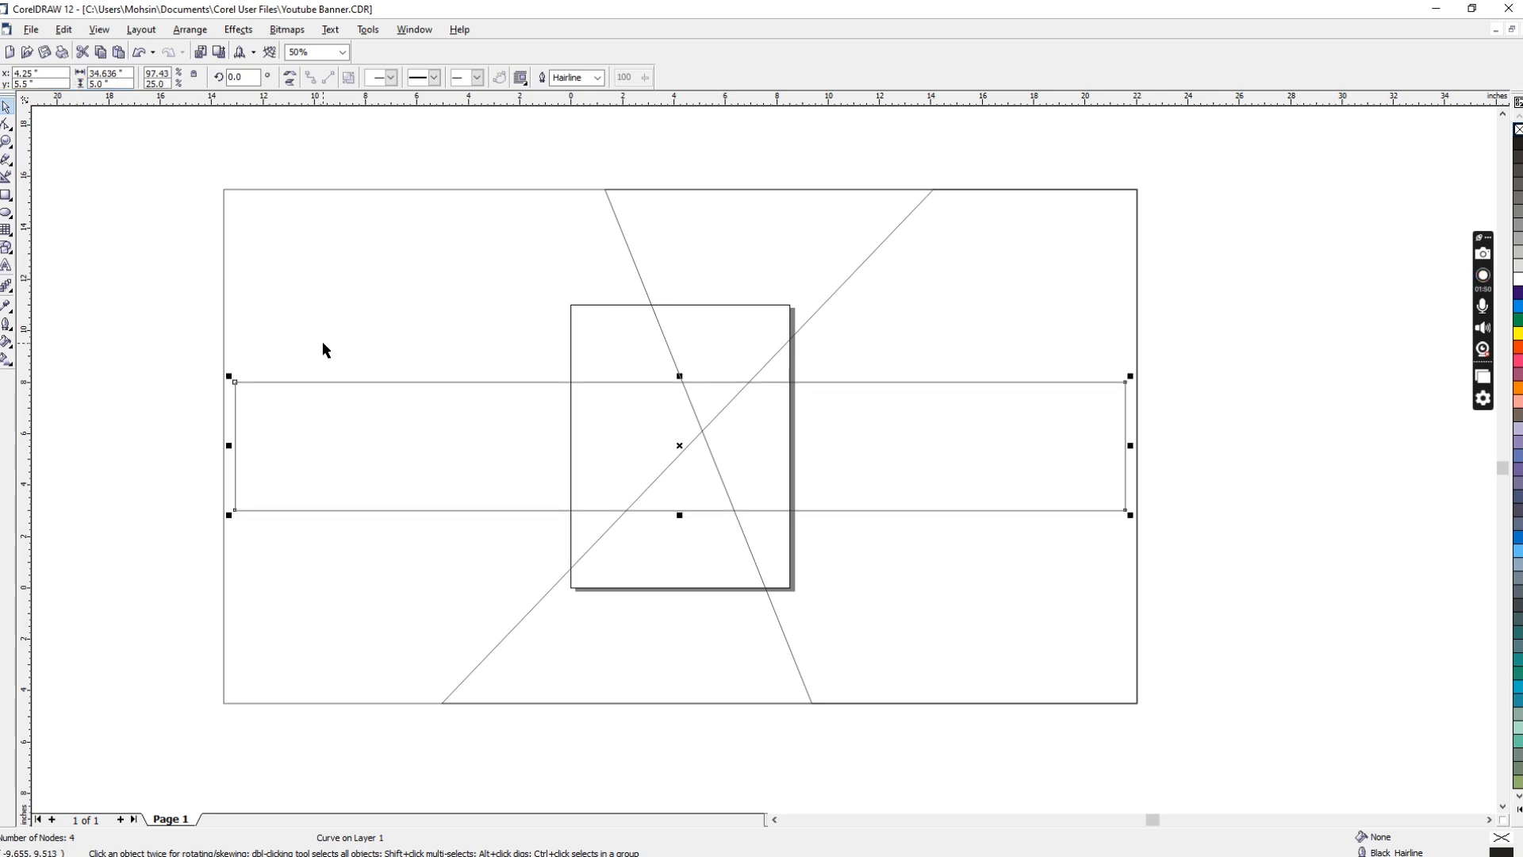
key(ctrl+z)
Step: Enable non-proportional sizing and set the horizontal band's height to 6 inches
click(194, 74)
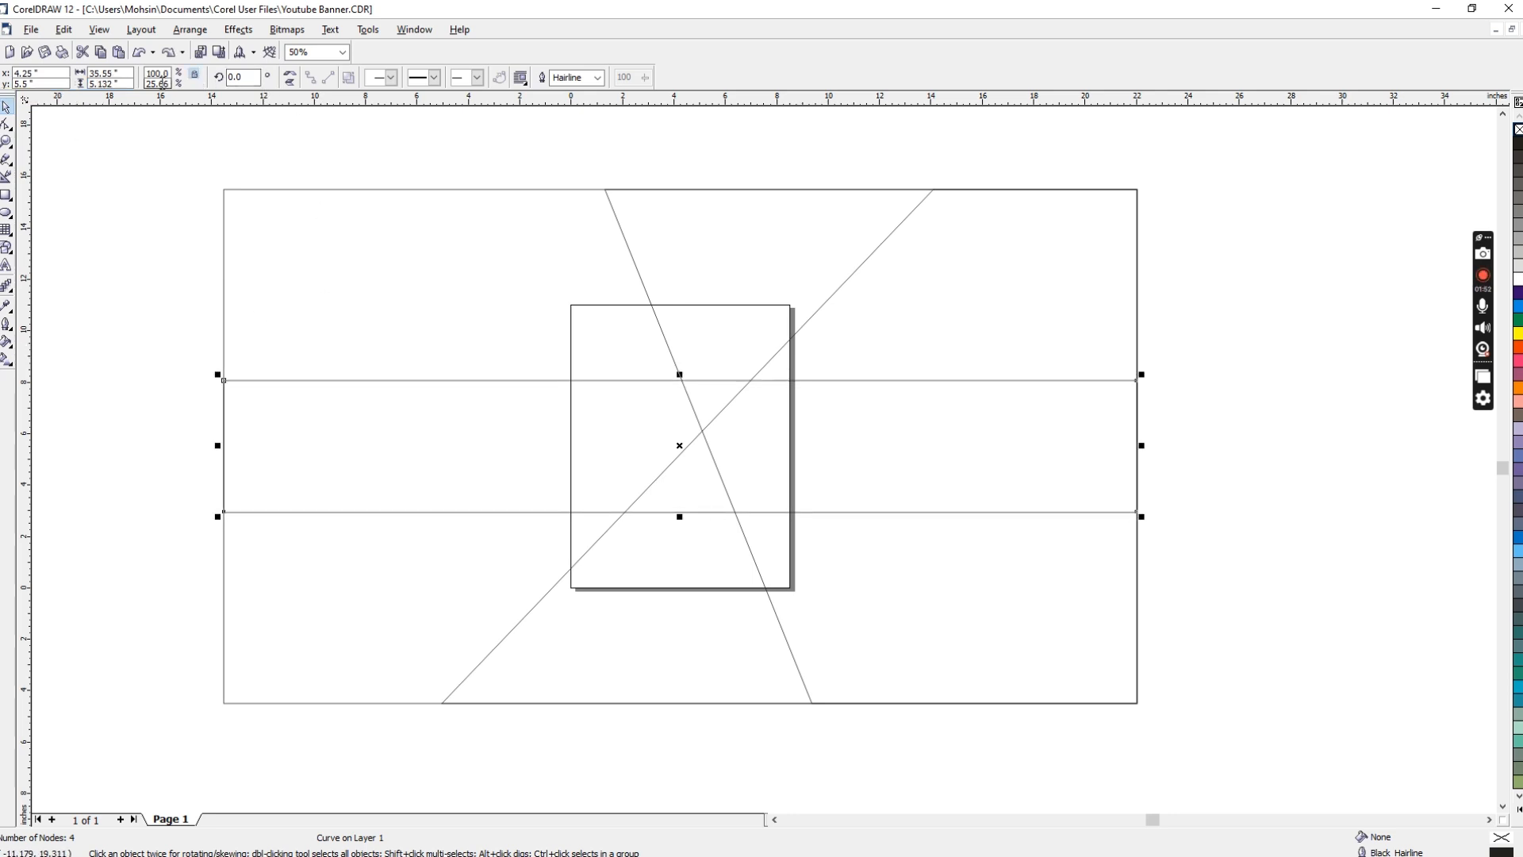
double_click(132, 82)
text(6)
key(Return)
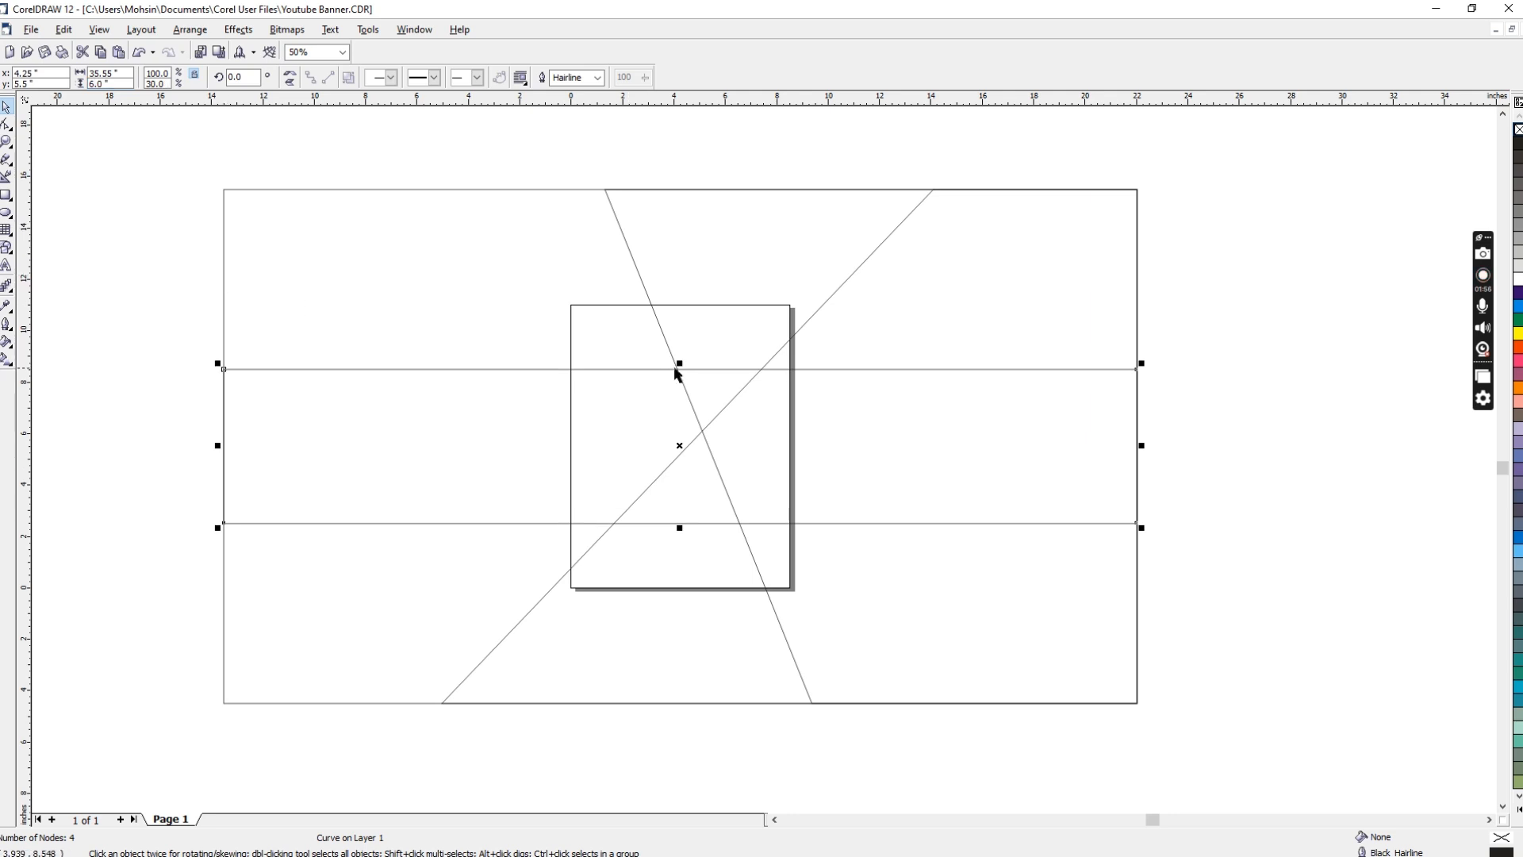
Step: Stretch the band vertically about its centre and set its height to 7 inches
drag(680, 363, 684, 337)
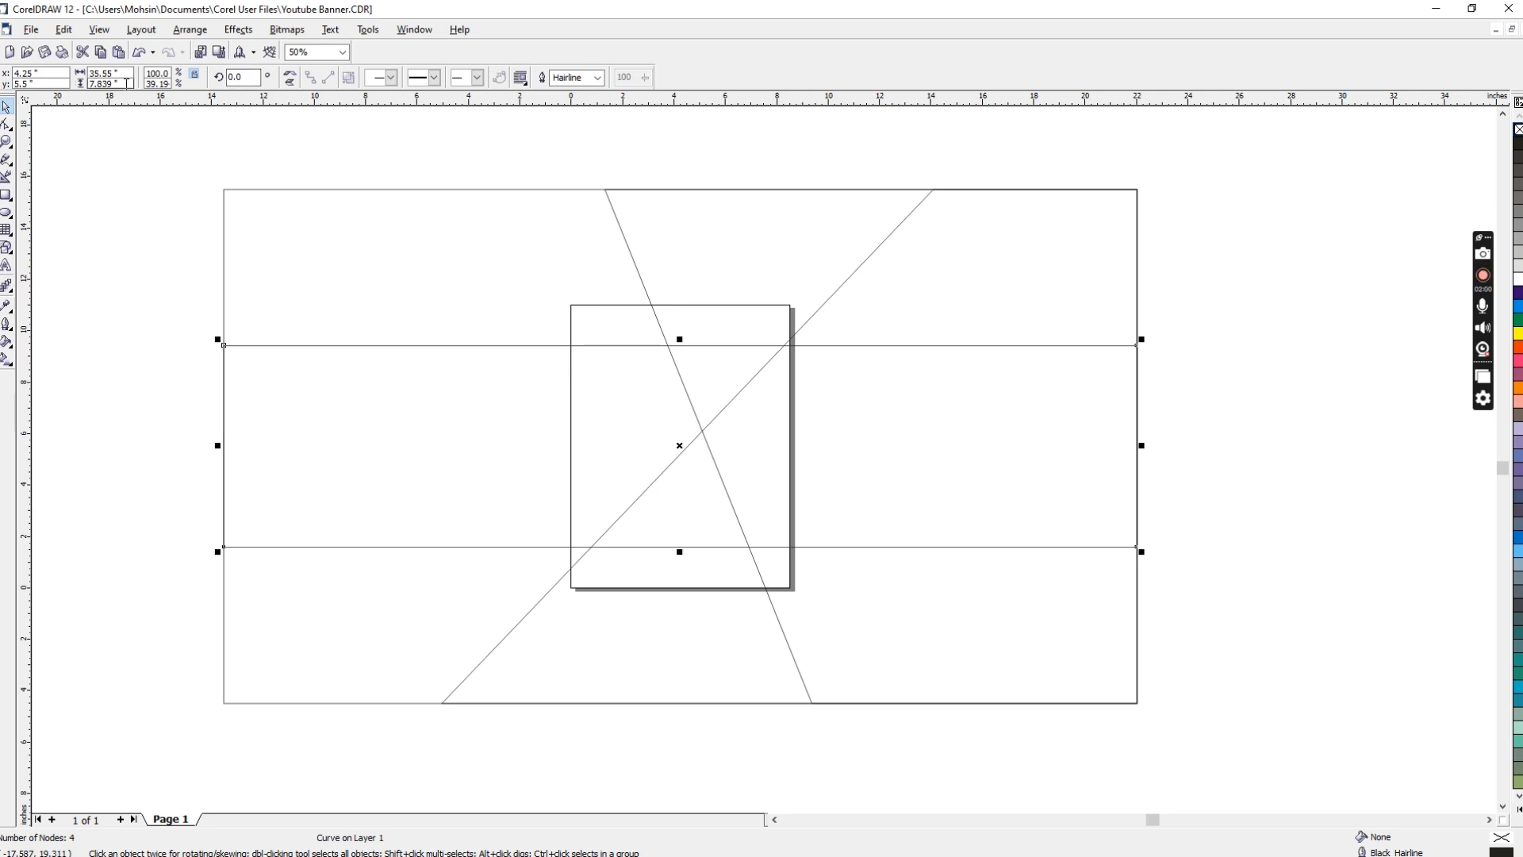
double_click(119, 83)
text(7)
key(Return)
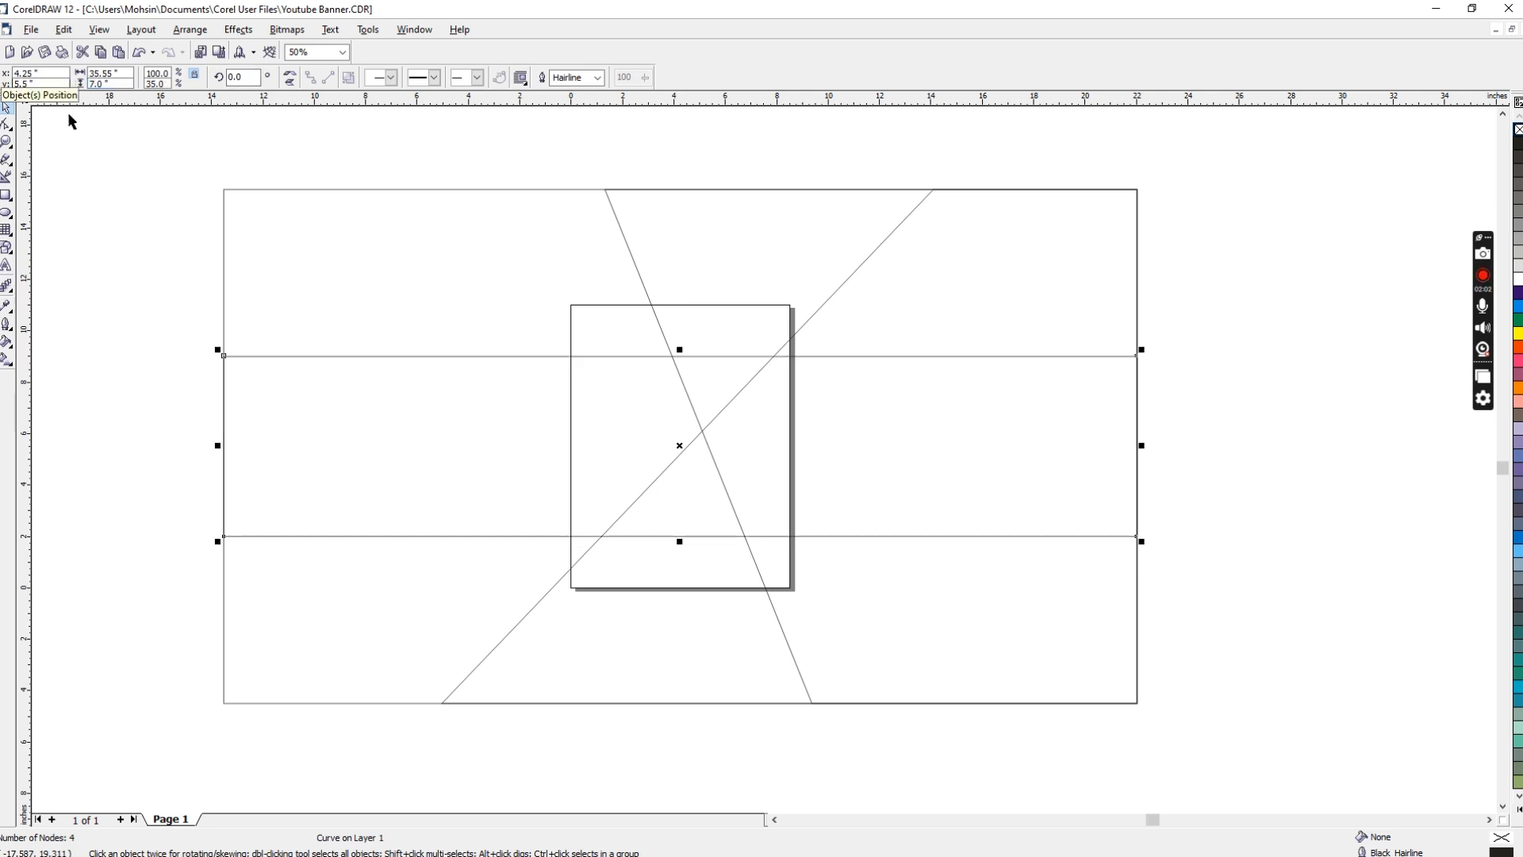
Step: Move the 7-inch band's left end inward by about 2.8 inches and shift its upper-left node further right to slant that end
shift+click(406, 191)
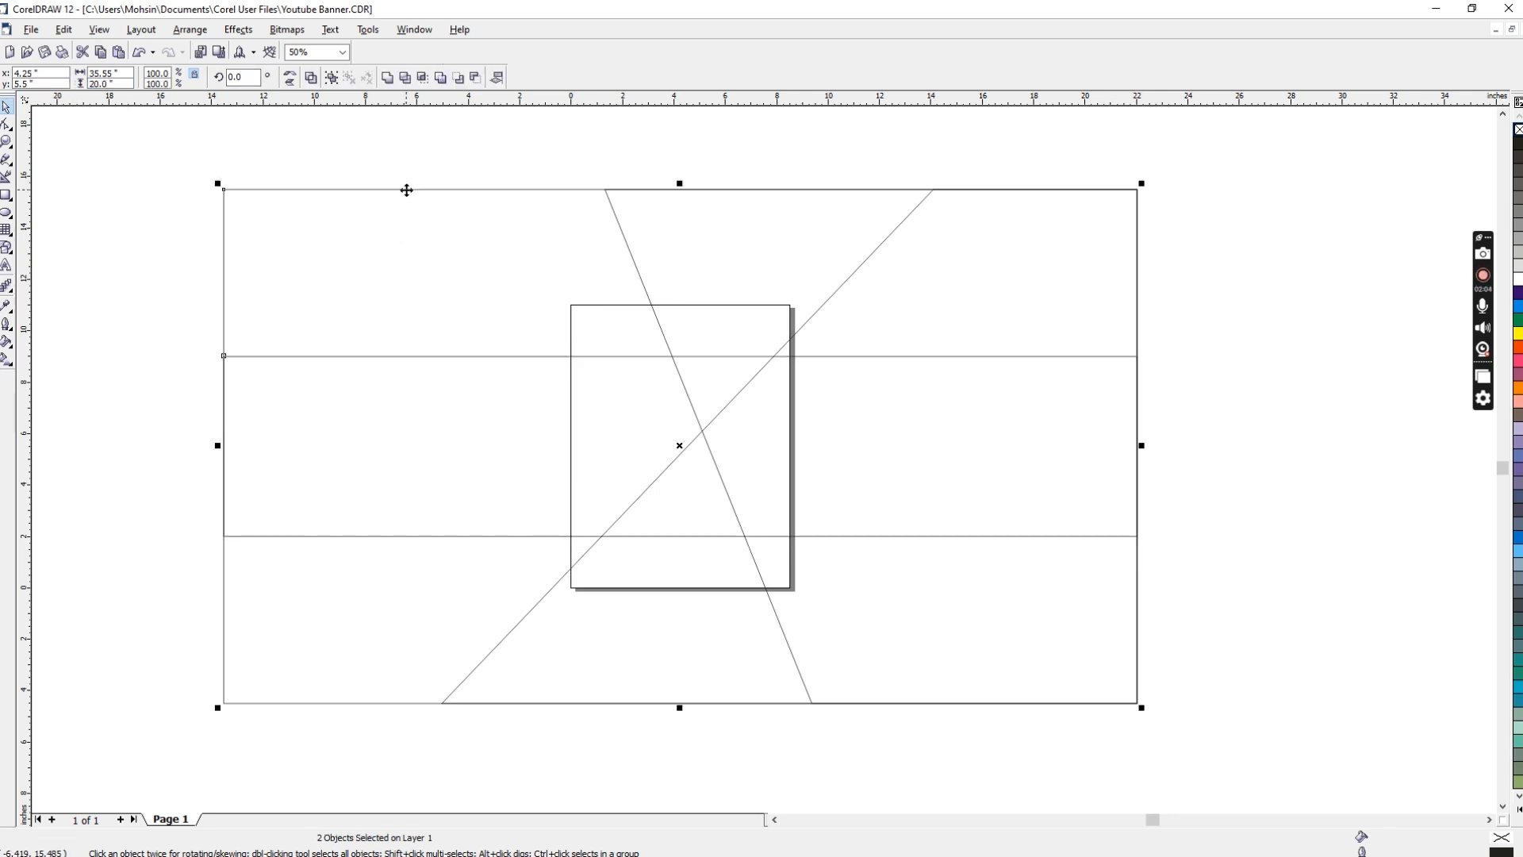
click(331, 347)
click(332, 355)
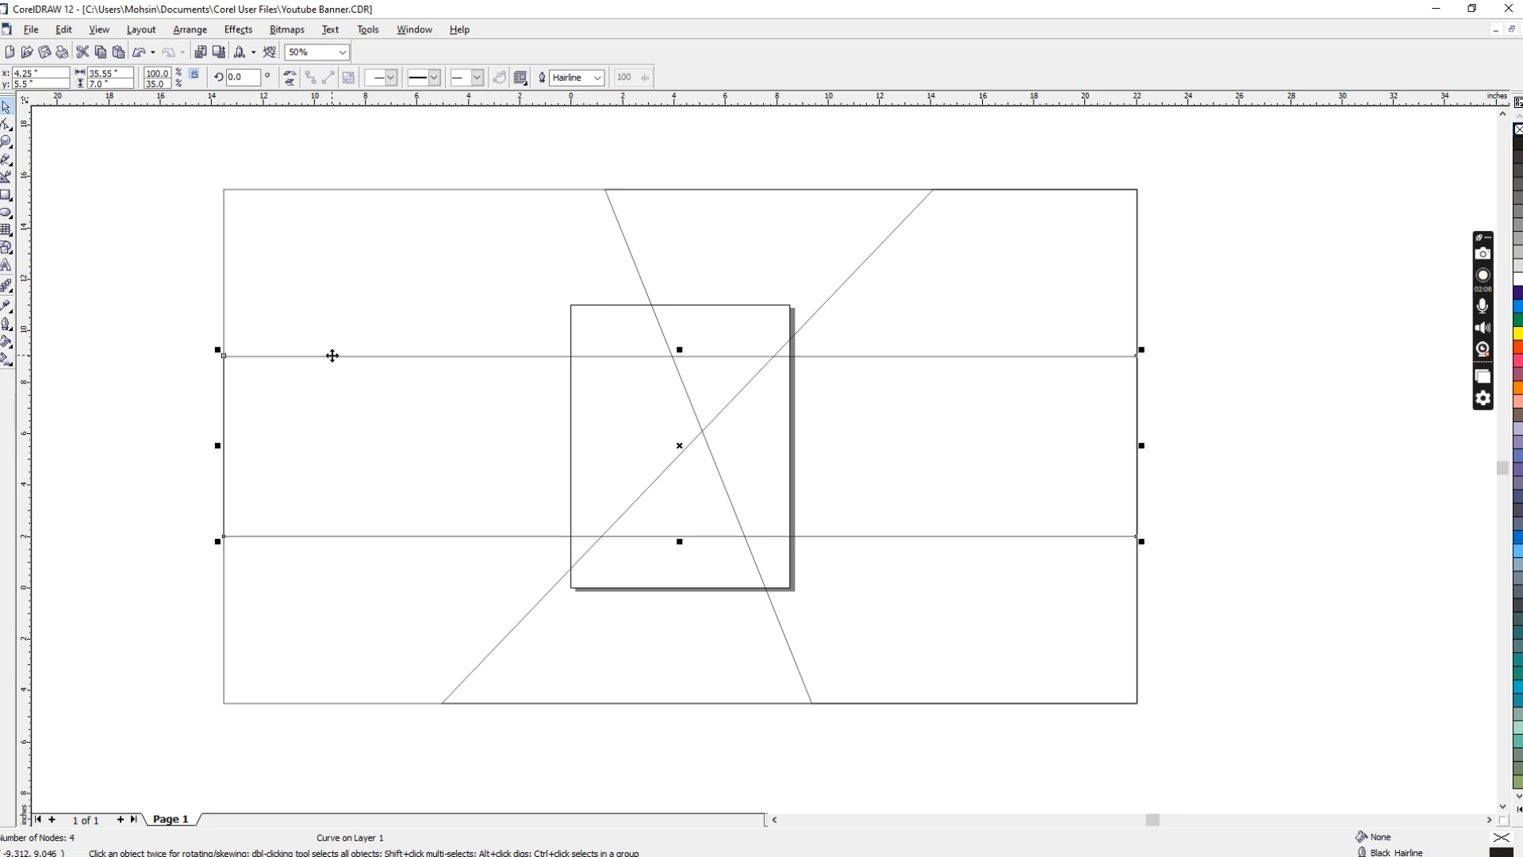
key(F10)
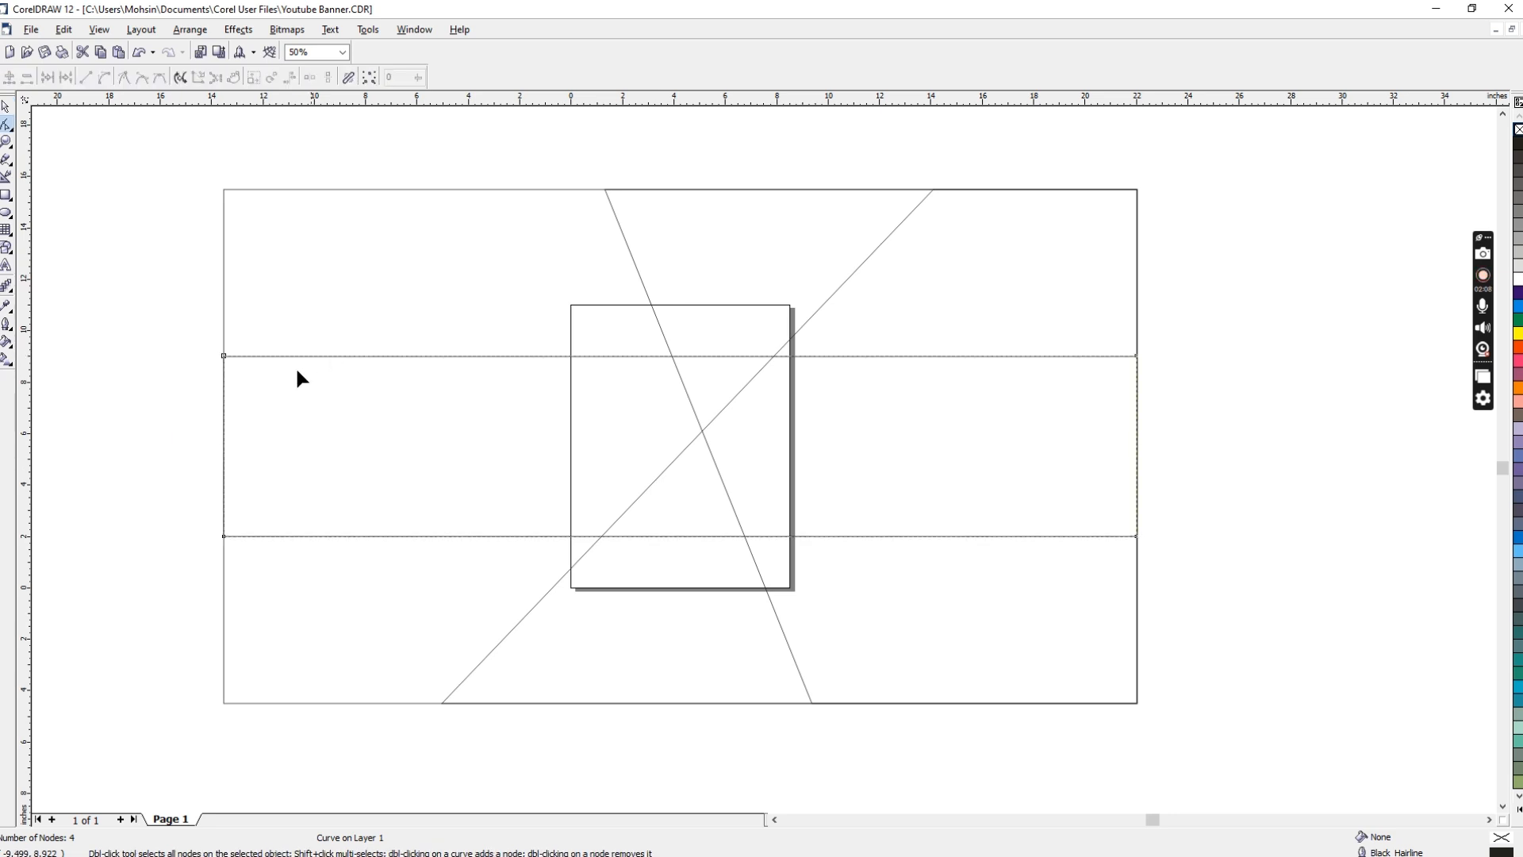
drag(190, 314, 270, 595)
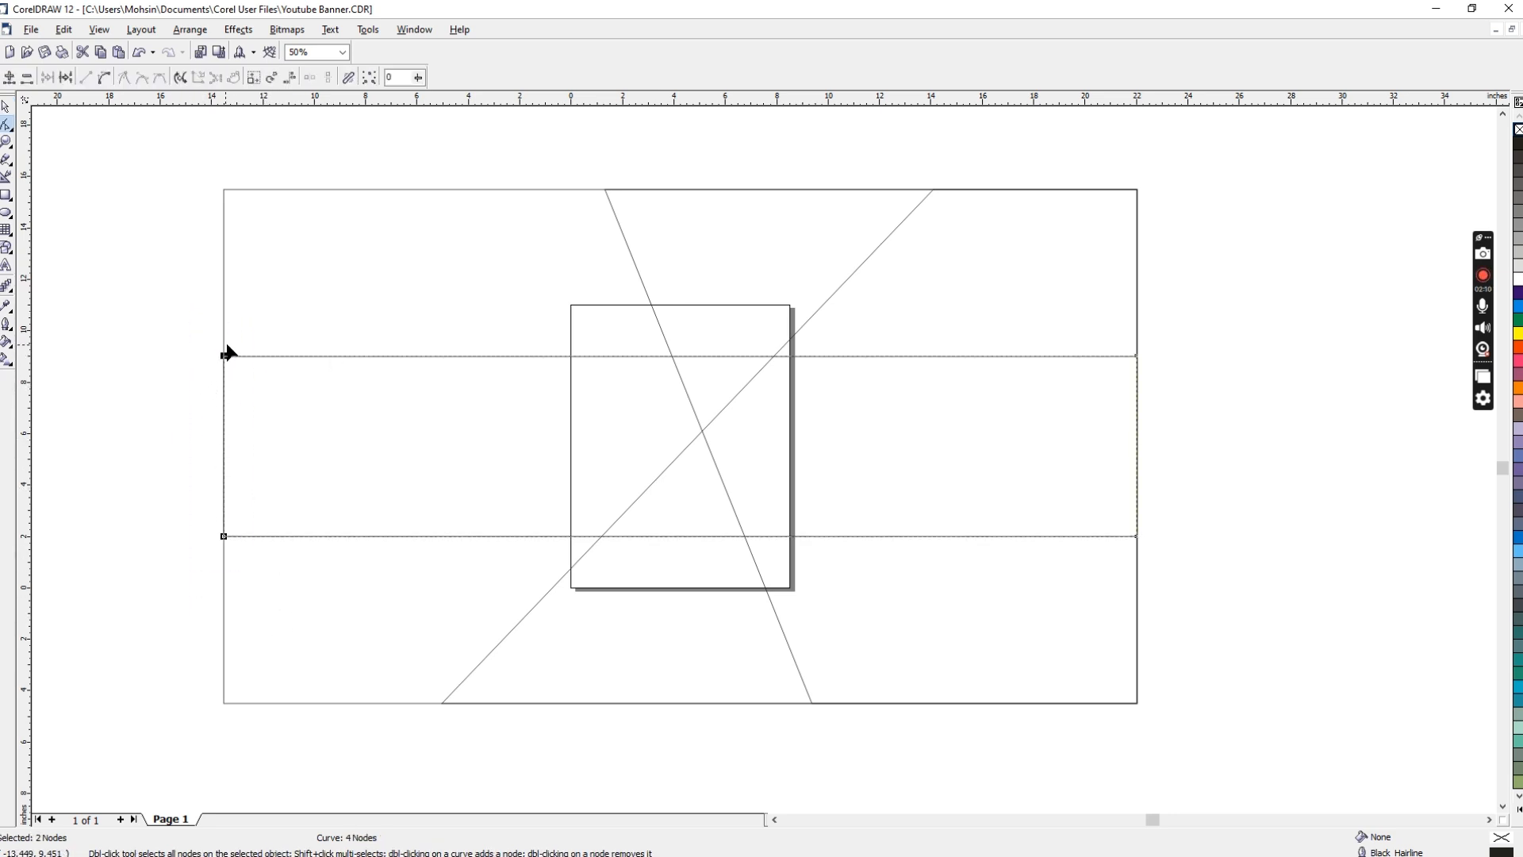
drag(224, 357, 295, 357)
click(295, 356)
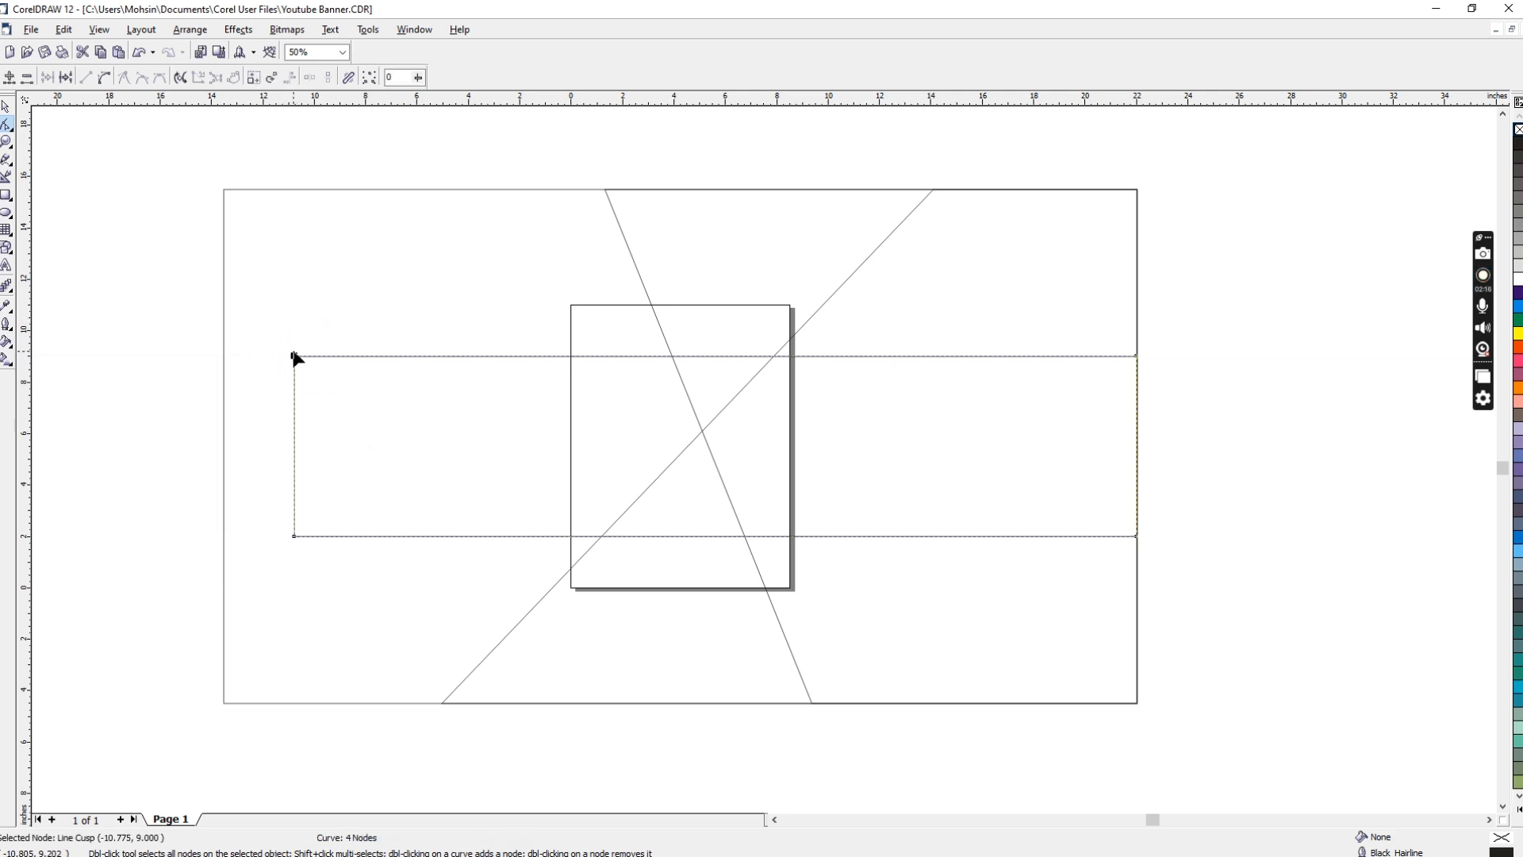
drag(295, 356, 440, 356)
key(space)
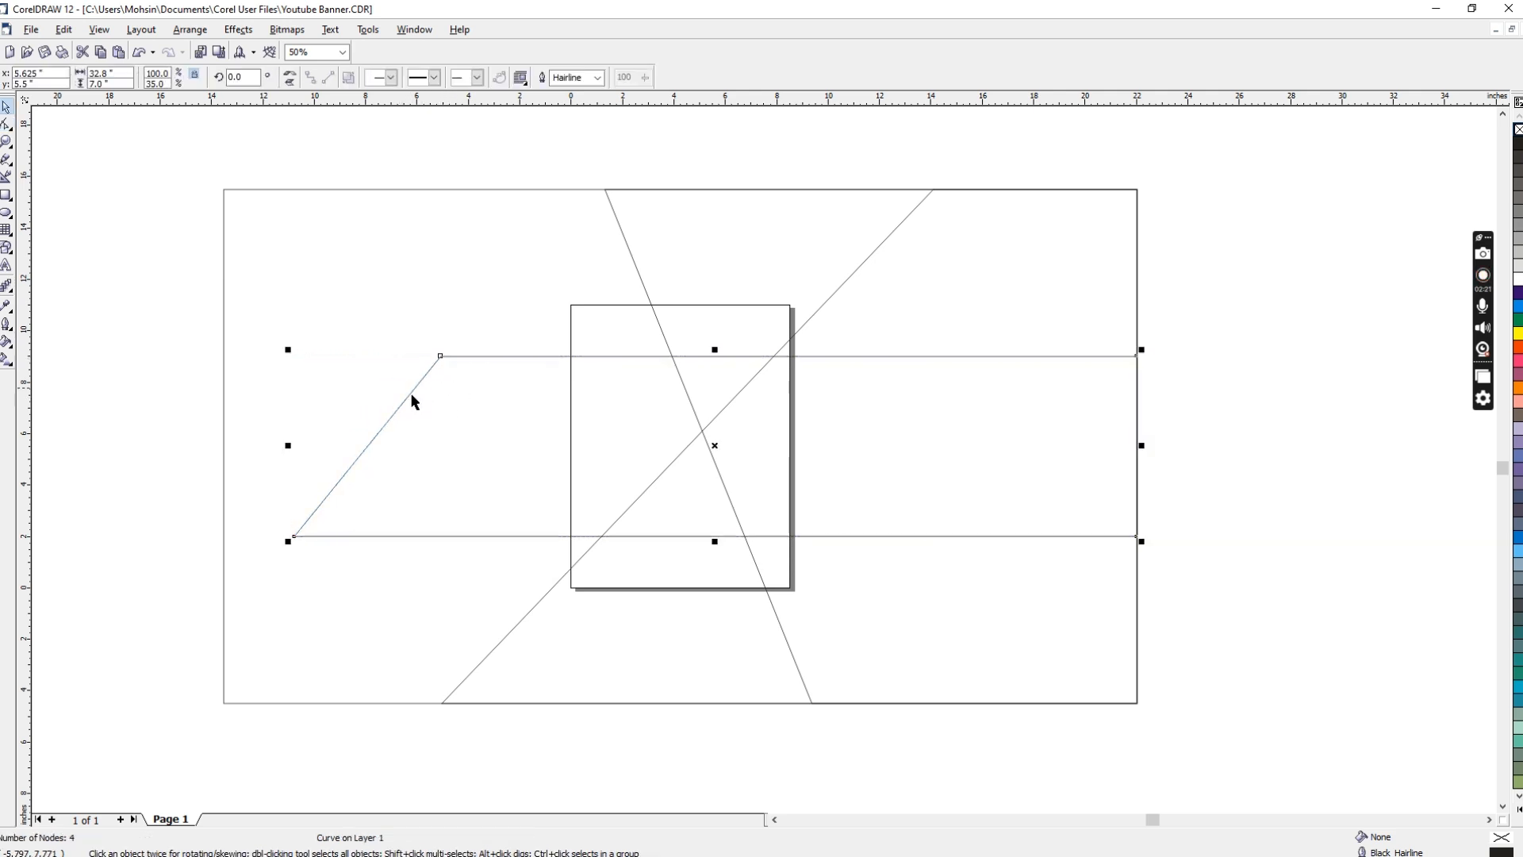
Step: Convert the full-size rectangle to curves, duplicate it and align the duplicate centred on the original both horizontally and vertically
click(222, 237)
key(ctrl+q)
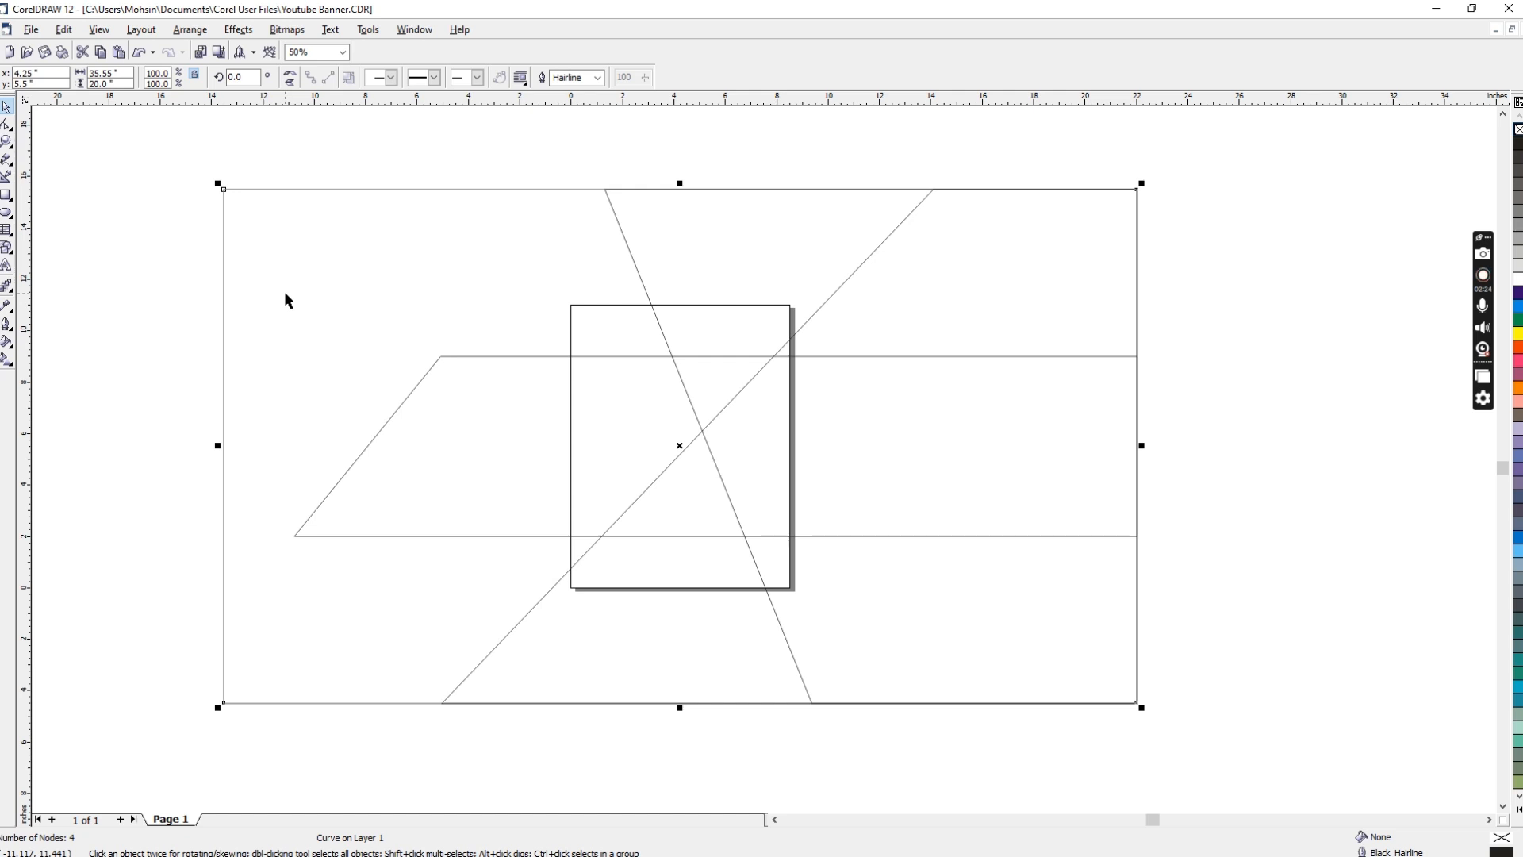
key(ctrl+d)
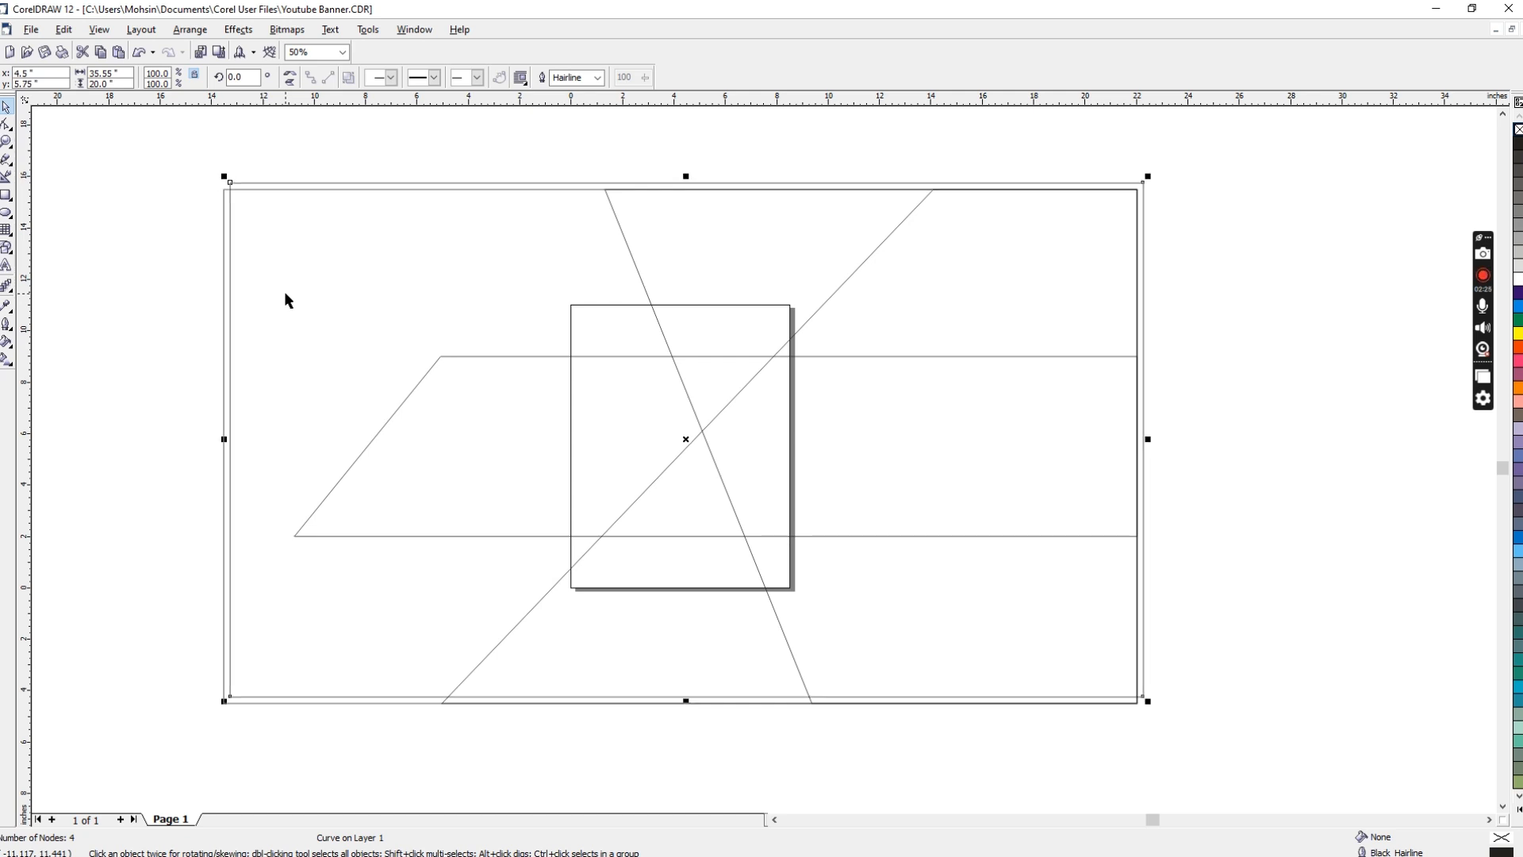
shift+click(224, 574)
key(c)
key(e)
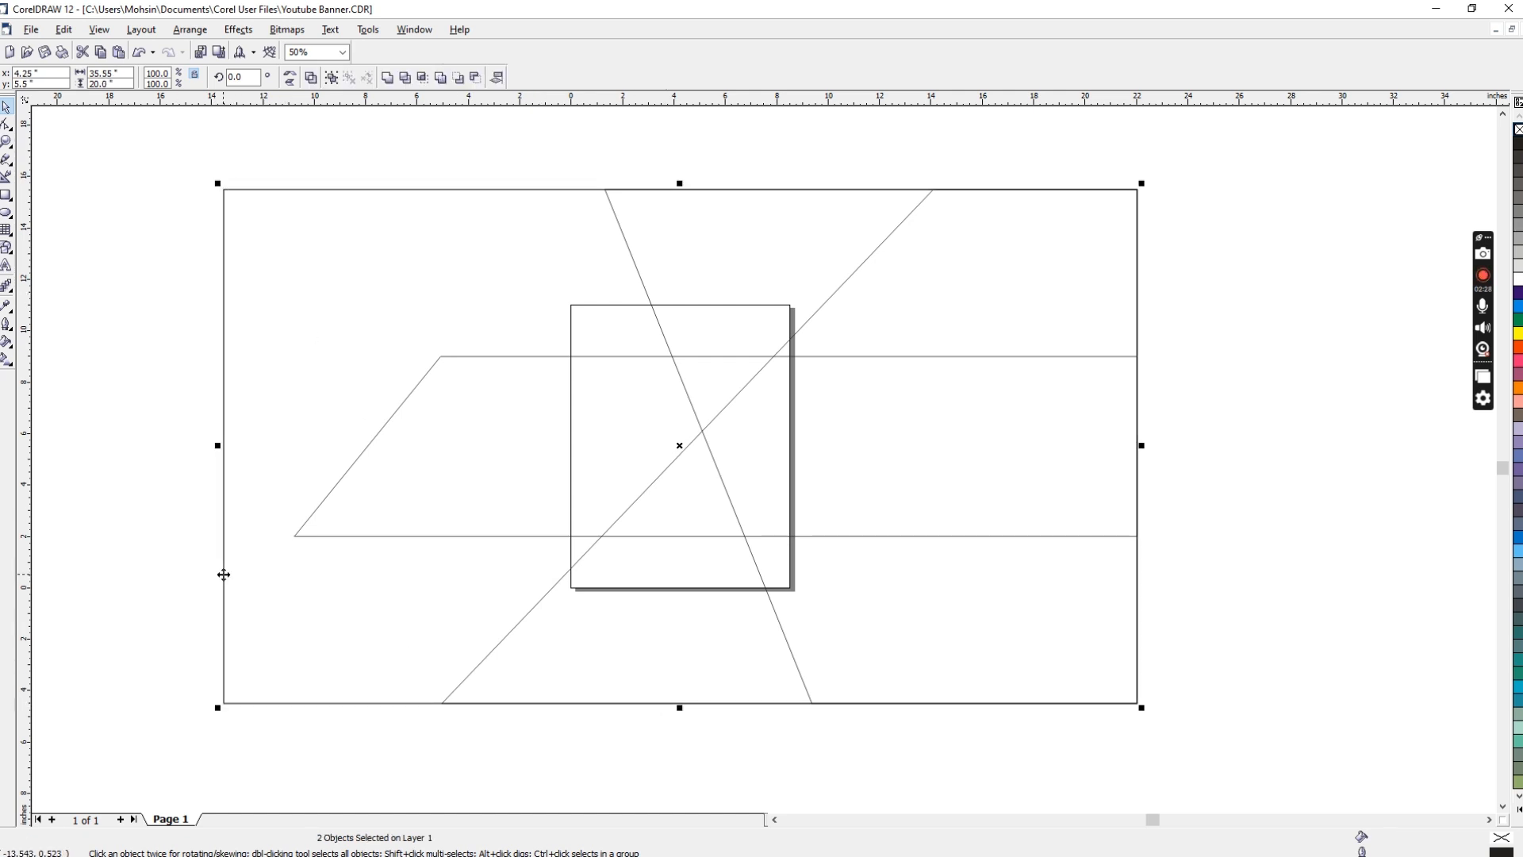
click(164, 373)
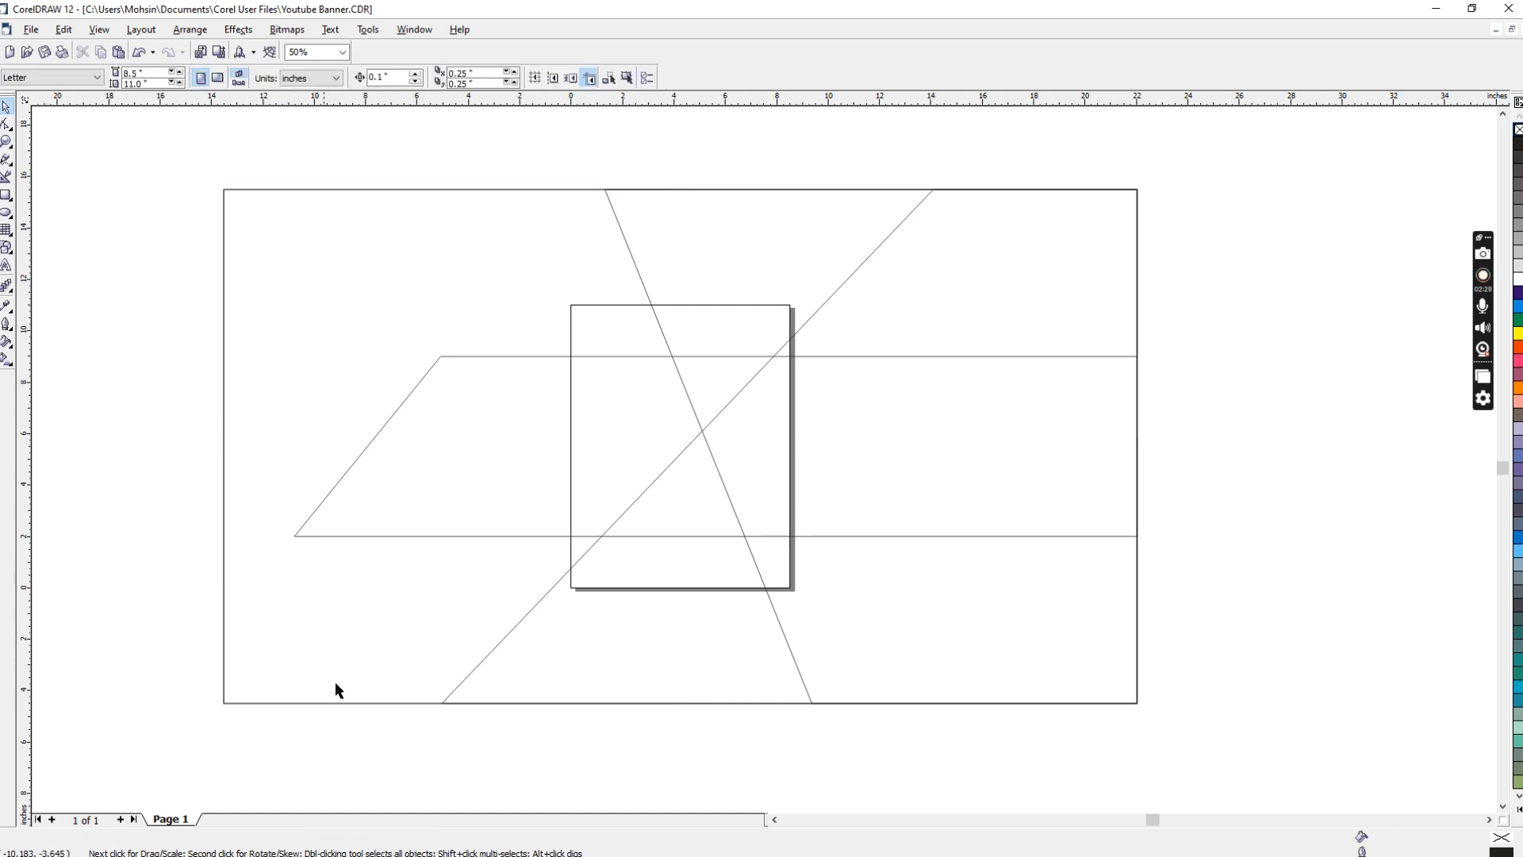
Step: Shrink one full-size rectangle vertically about its centre into a full-width band about 4.67 inches high
click(442, 704)
drag(681, 704, 718, 515)
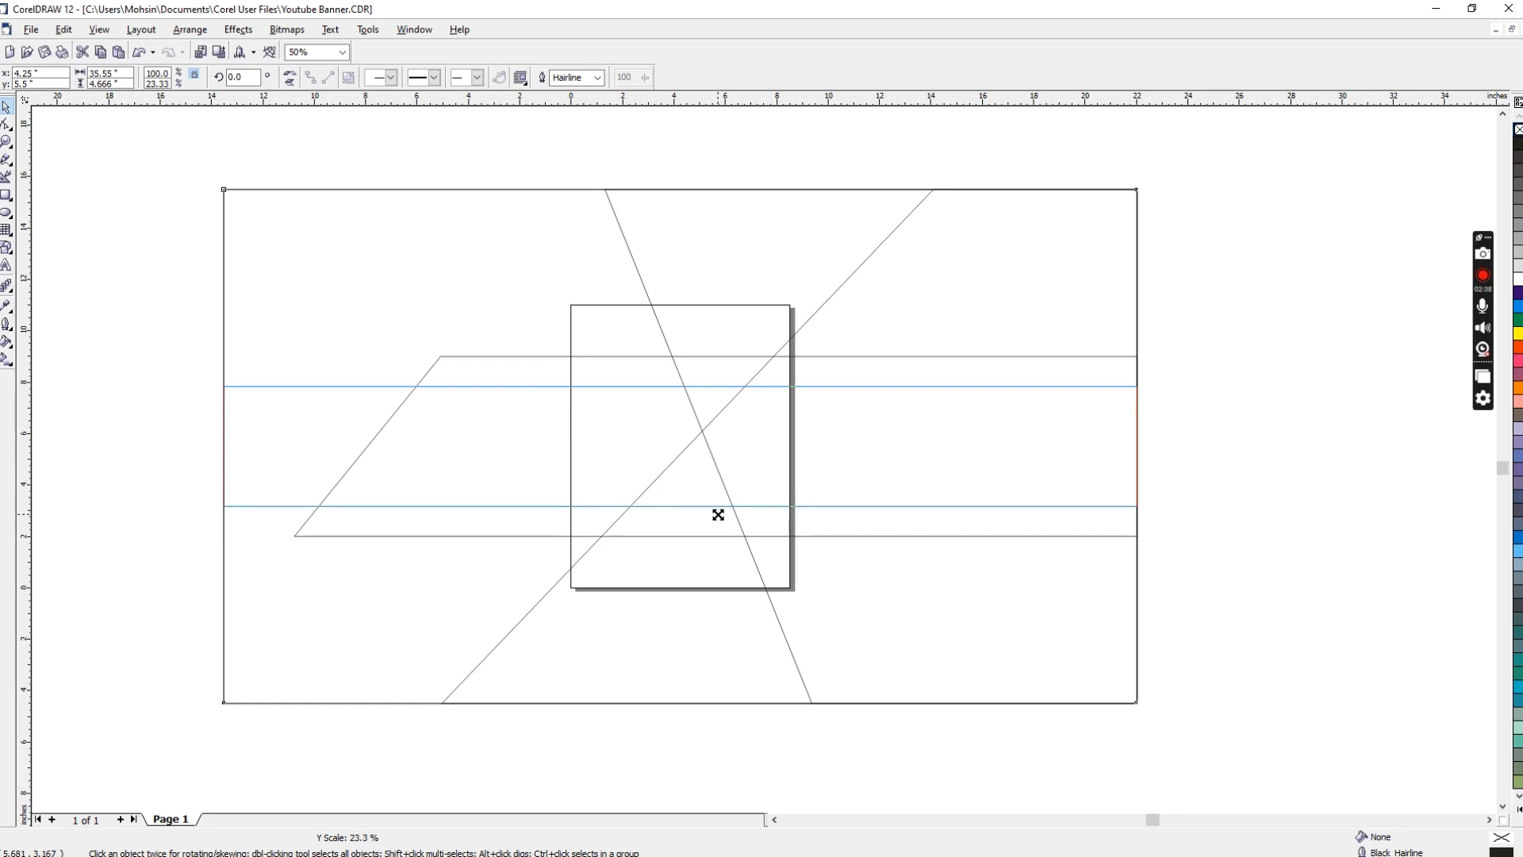
drag(718, 515, 716, 512)
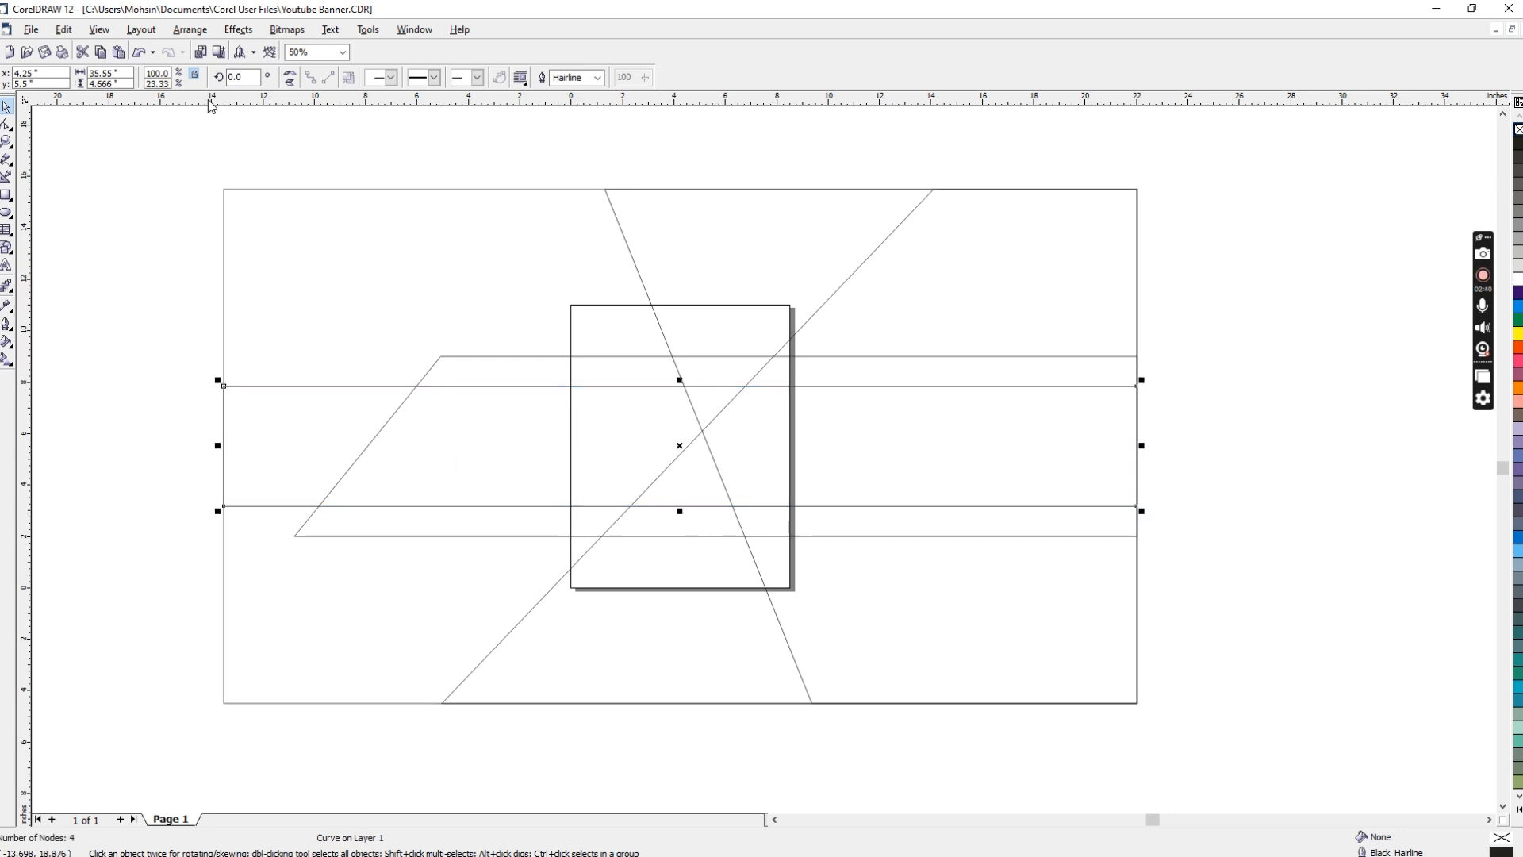
Step: Try heights of 5 inches and 4 inches for the new full-width band
click(127, 83)
text(5)
key(Return)
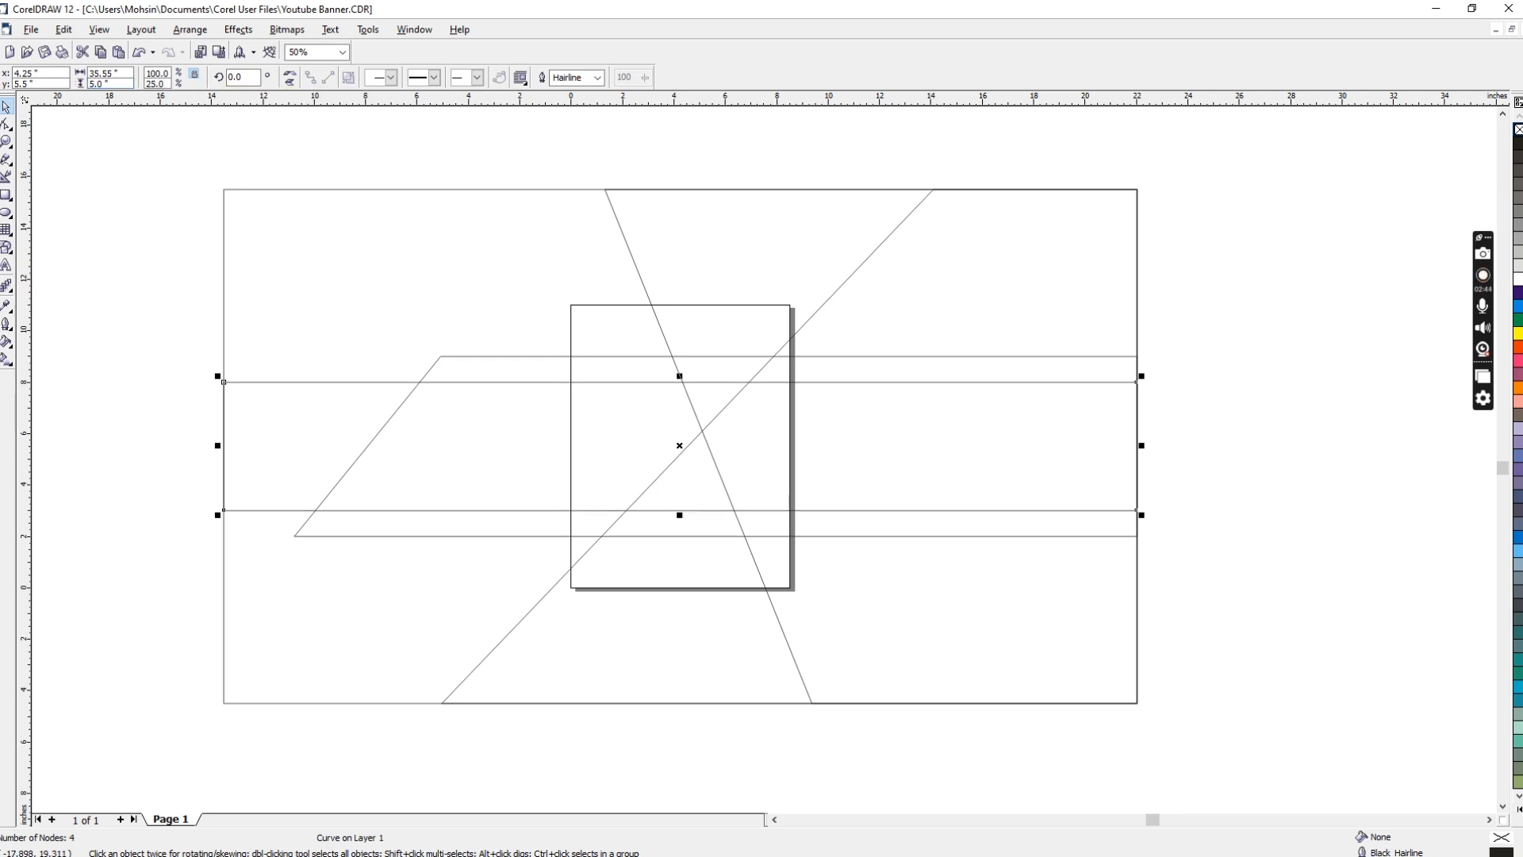
double_click(99, 83)
text(4)
key(Return)
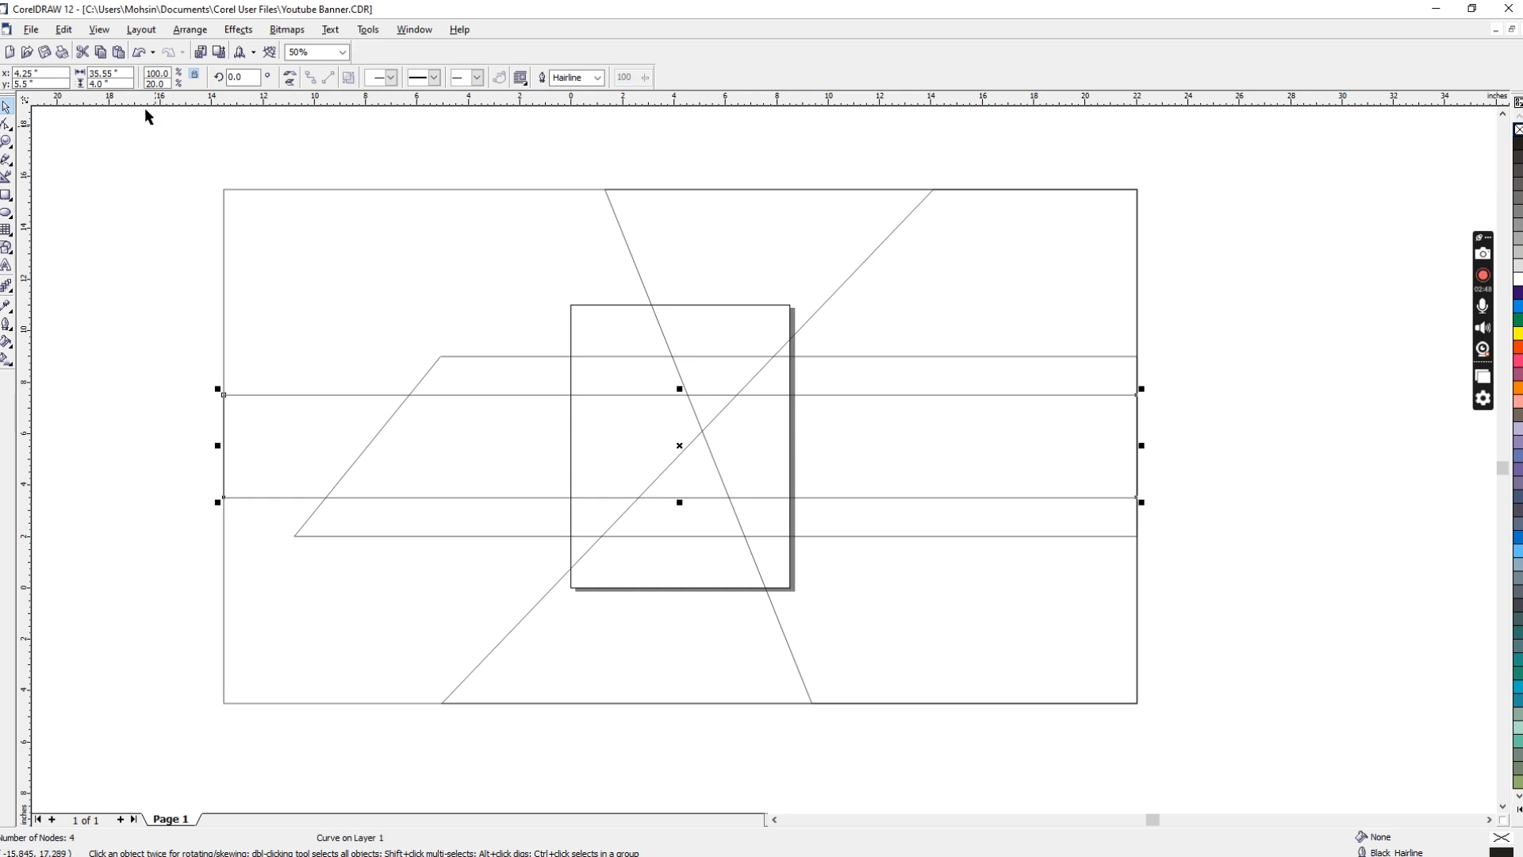
Step: Set the new full-width band's height to about 4.5 inches and deselect it
click(100, 83)
text(4.5)
key(Return)
click(500, 316)
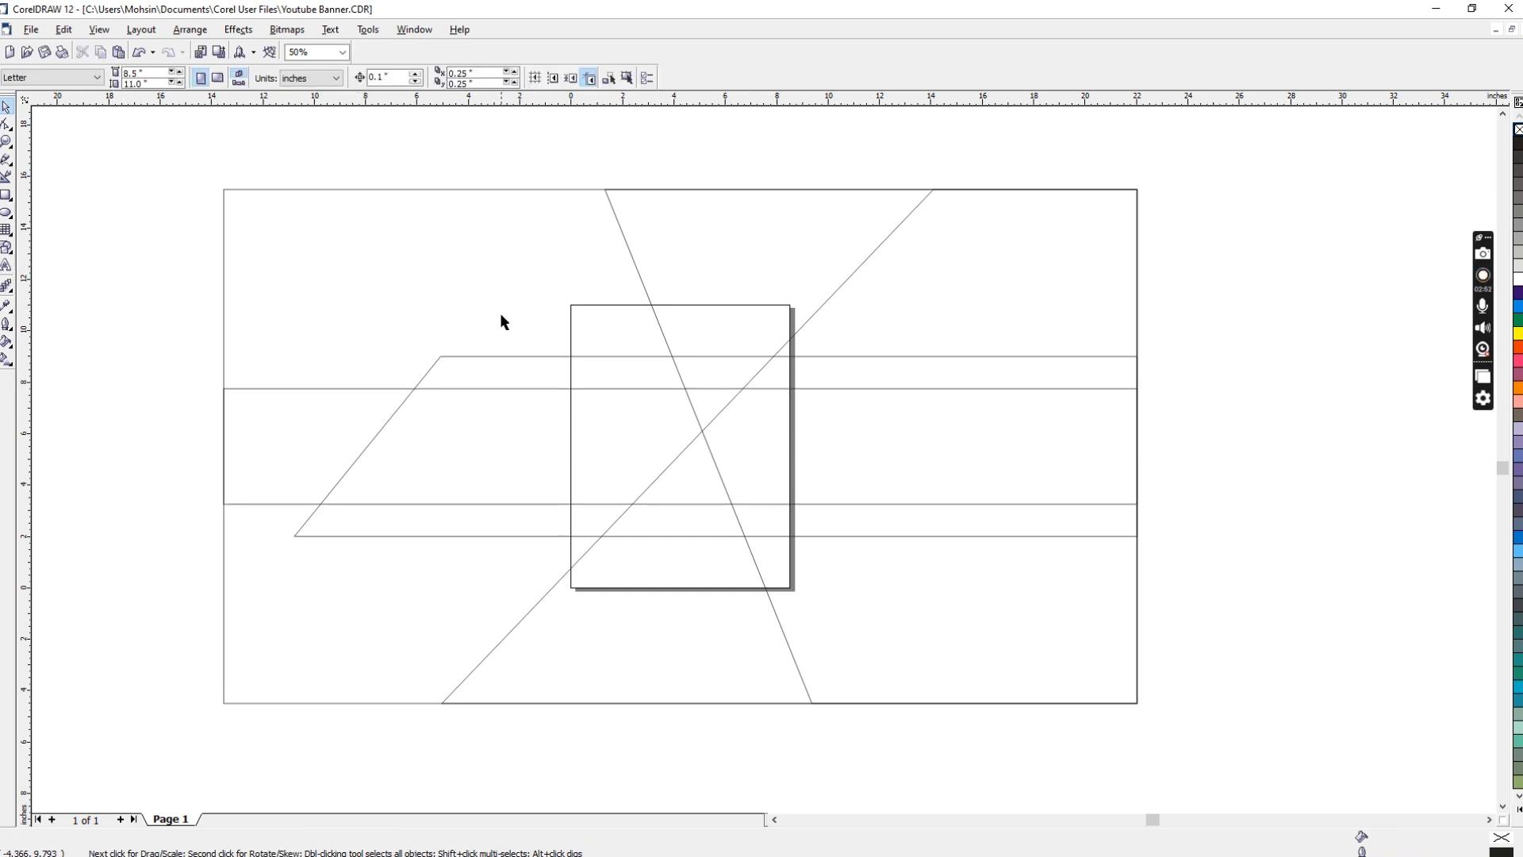
Step: Set up a custom linear fountain fill for the full-size rectangle, from light blue to dark purple at a 3.8-degree angle
click(407, 190)
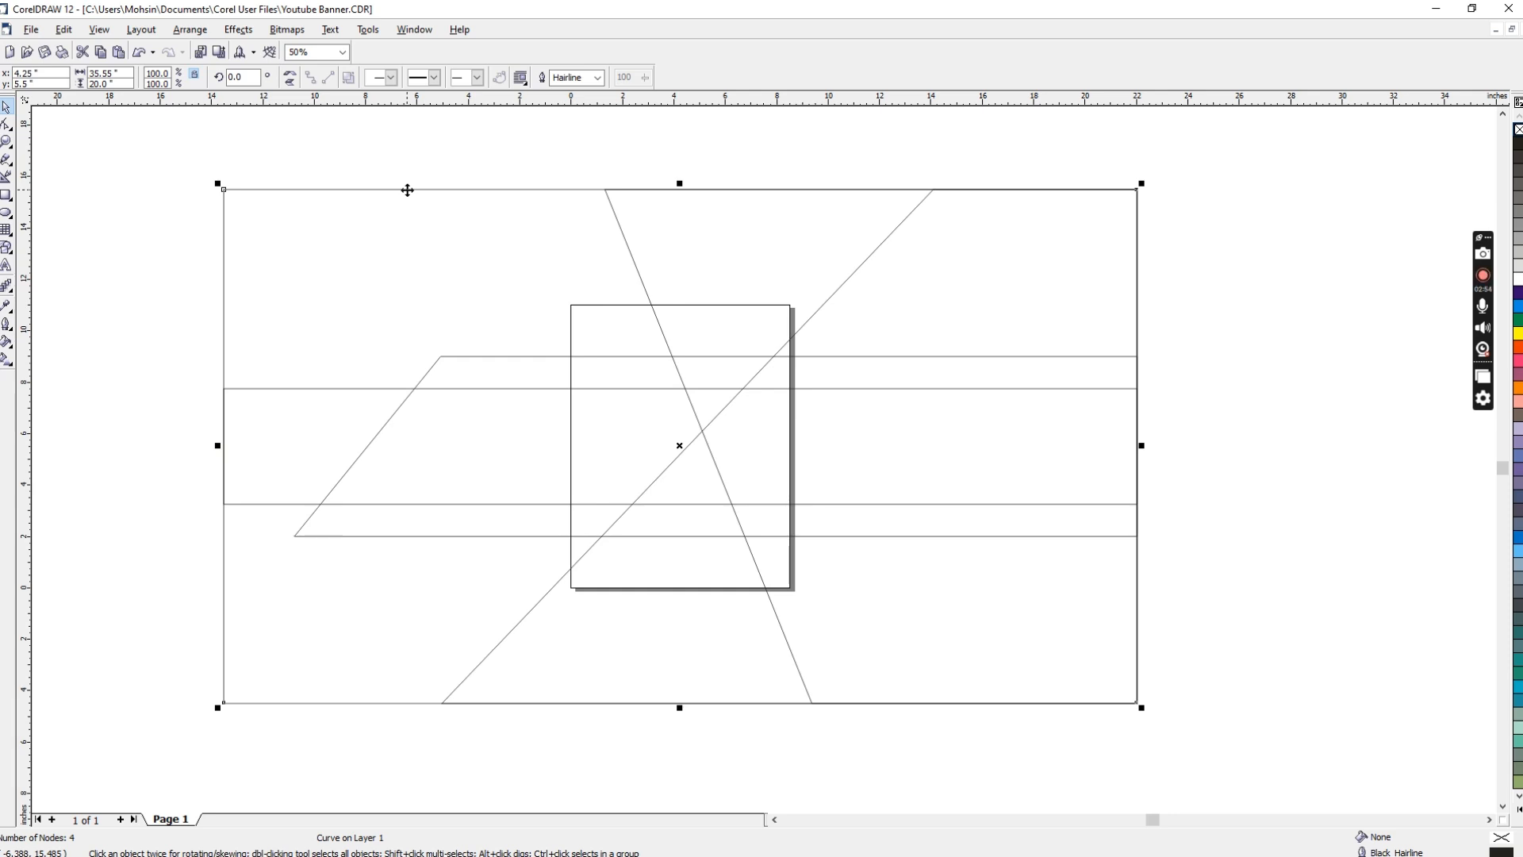
key(F11)
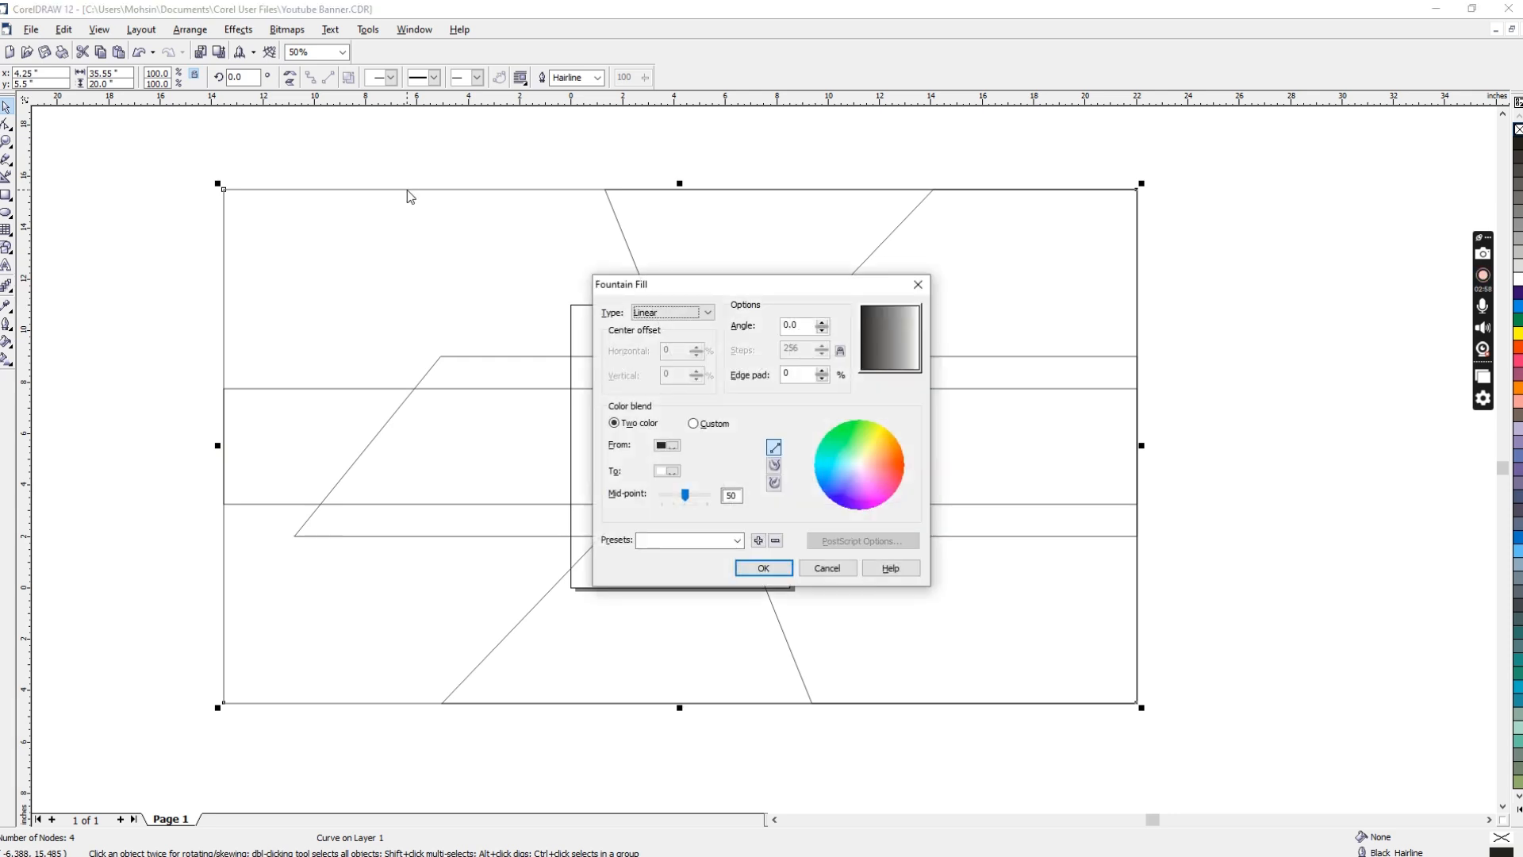
click(693, 423)
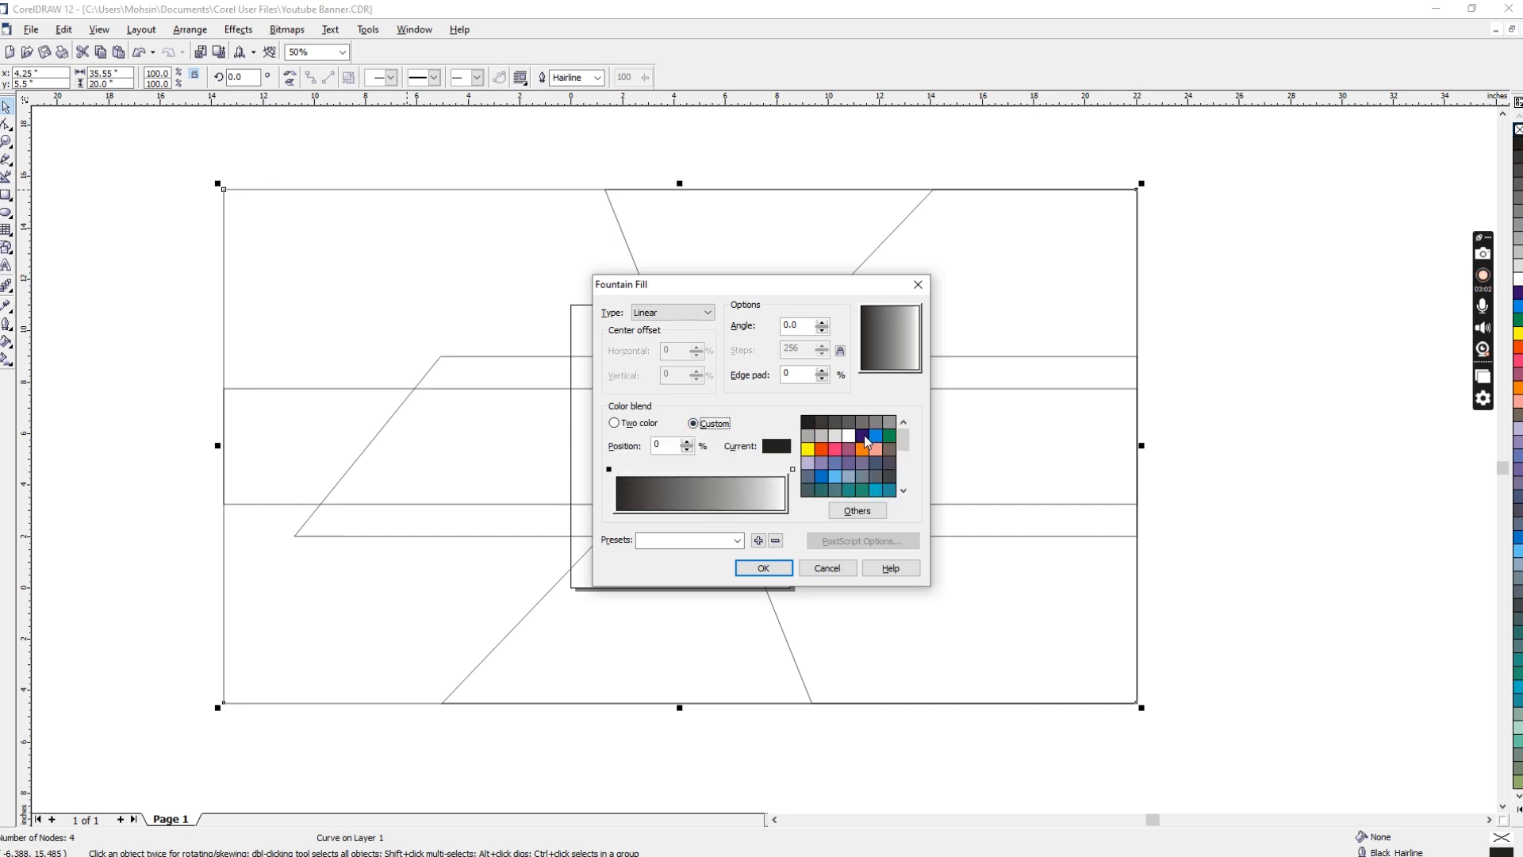
click(863, 435)
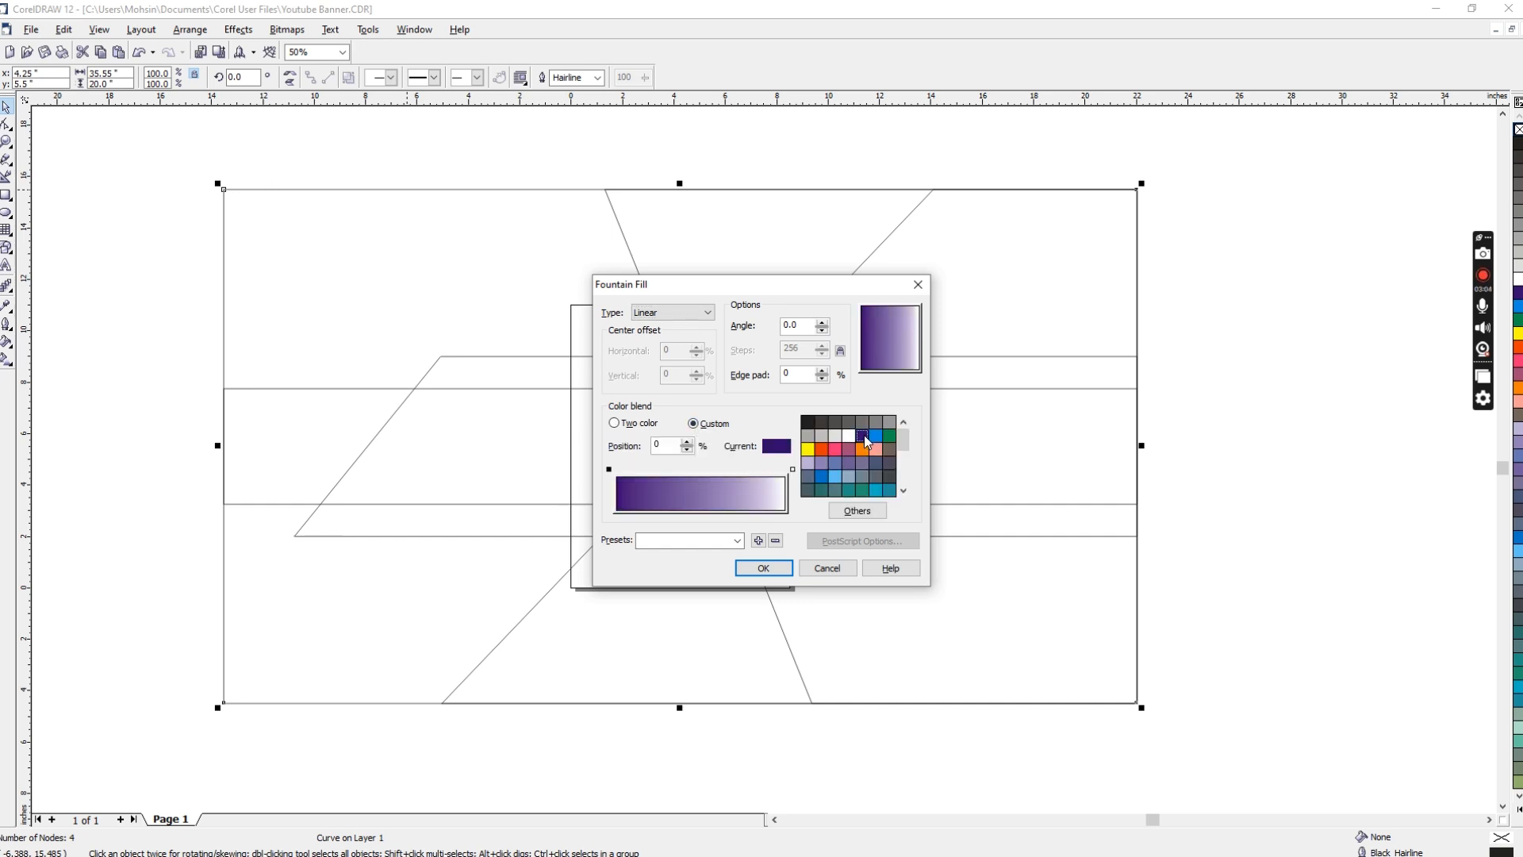
click(914, 337)
click(793, 468)
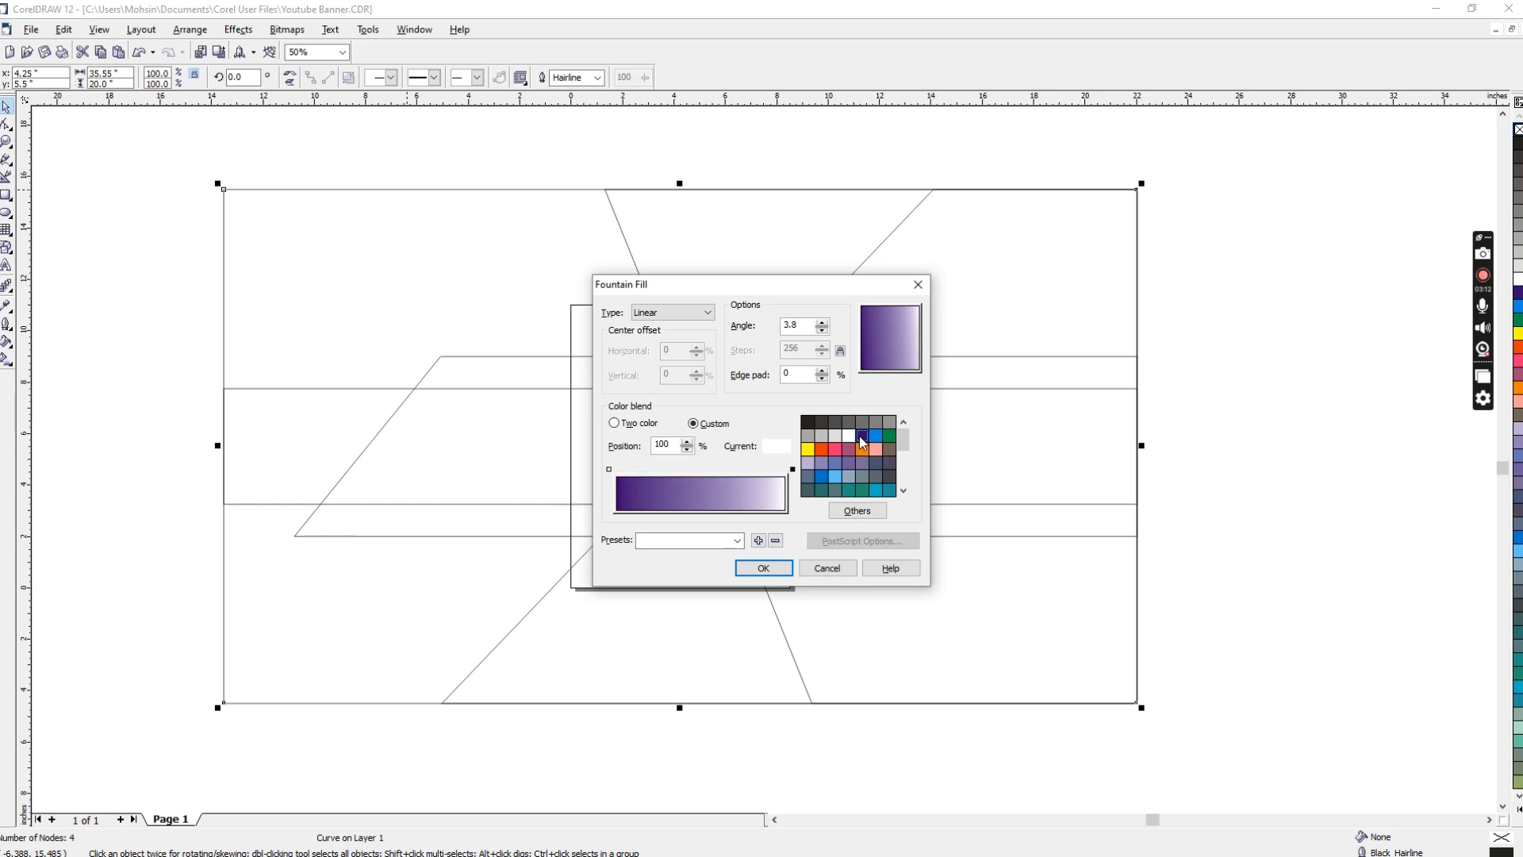
click(862, 435)
click(610, 469)
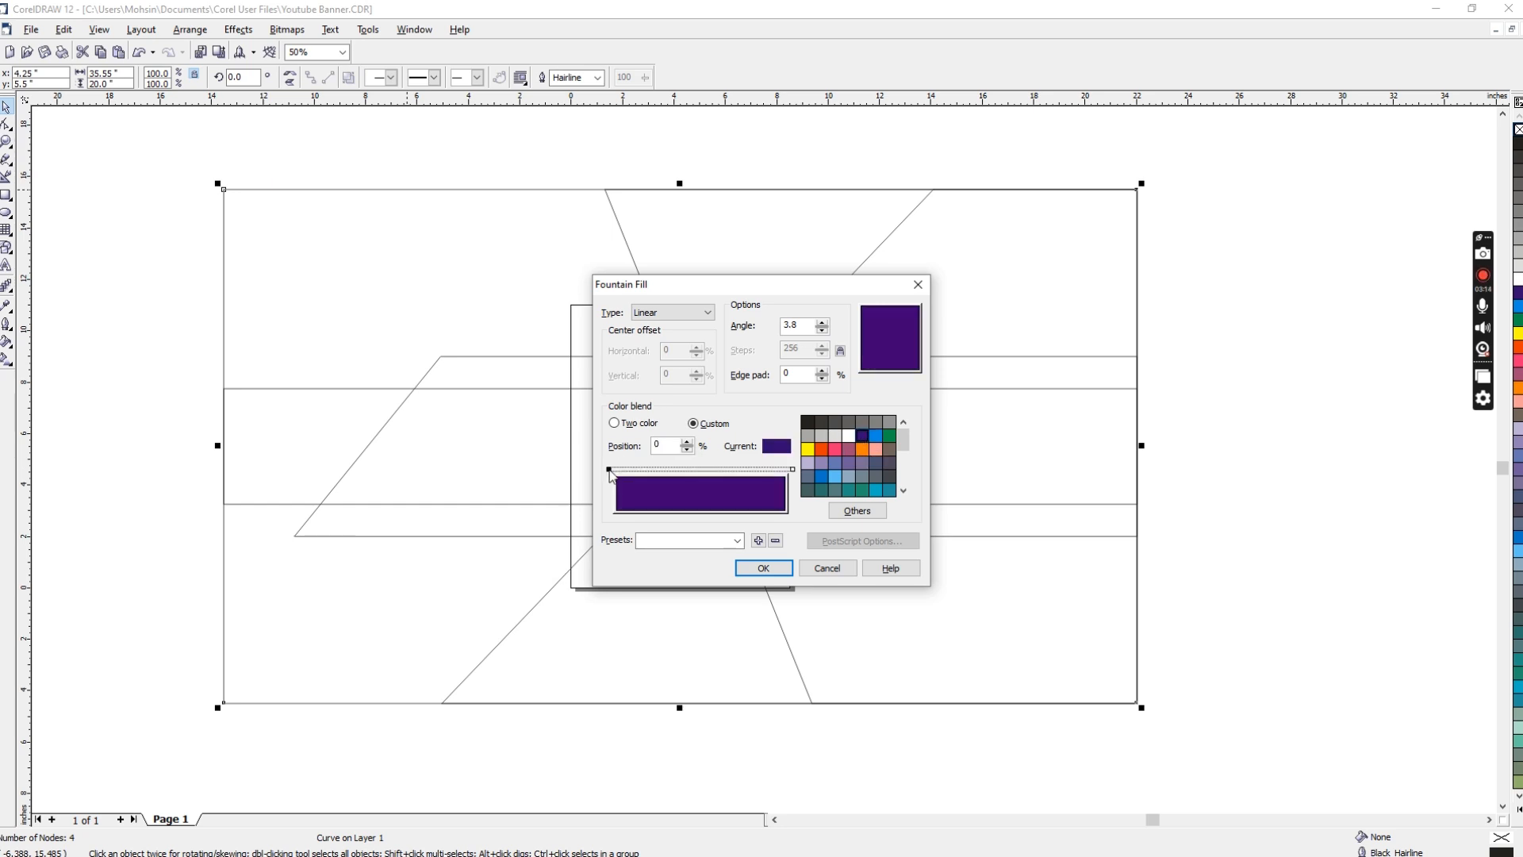
click(835, 476)
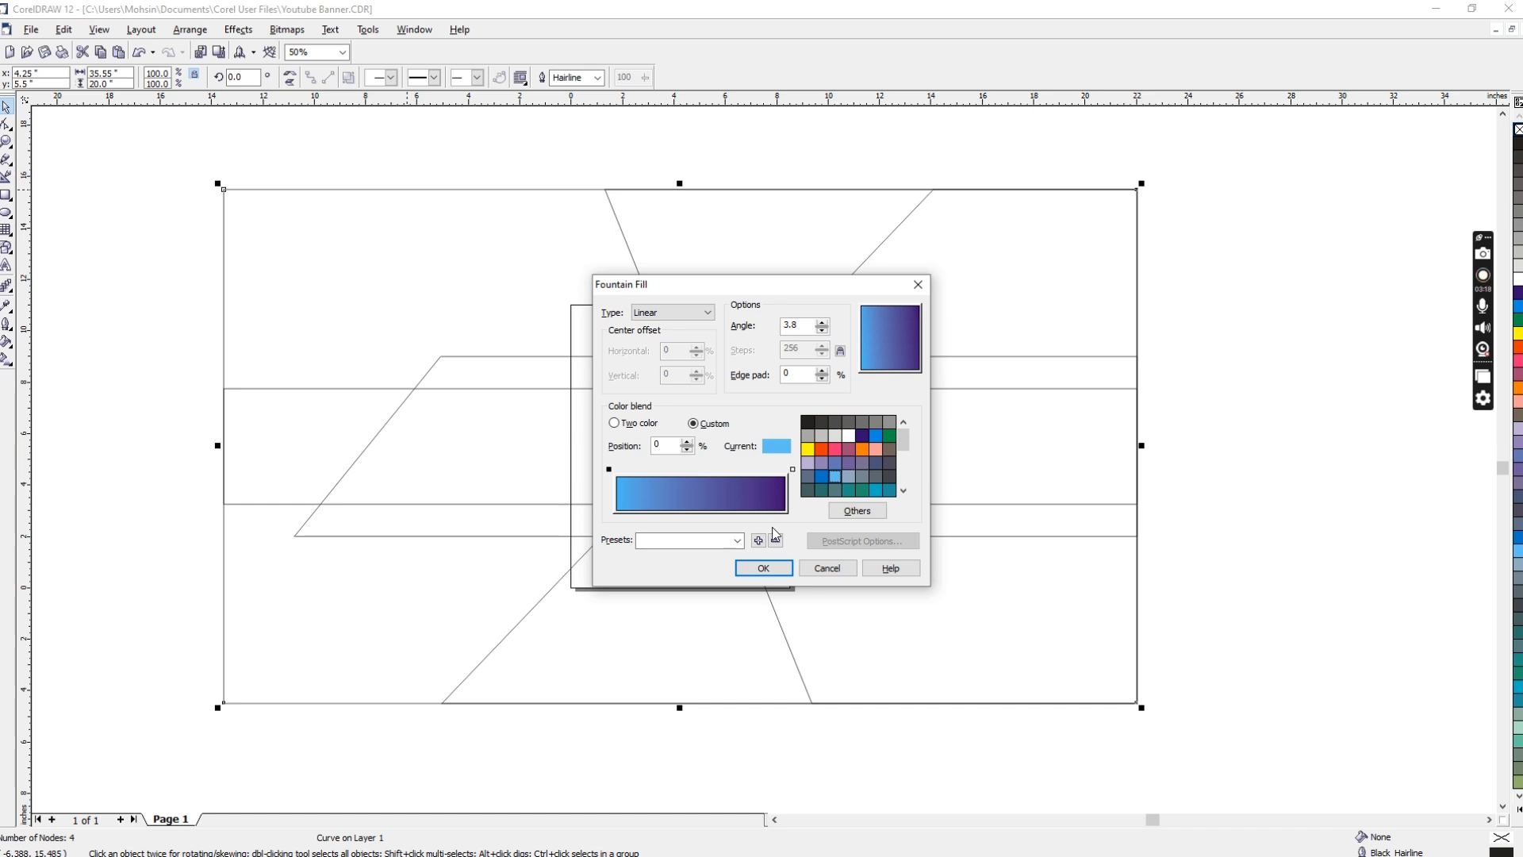
Step: Add a dark purple colour stop at 49%, set the gradient angle to 38.9 degrees and apply the fill
double_click(782, 469)
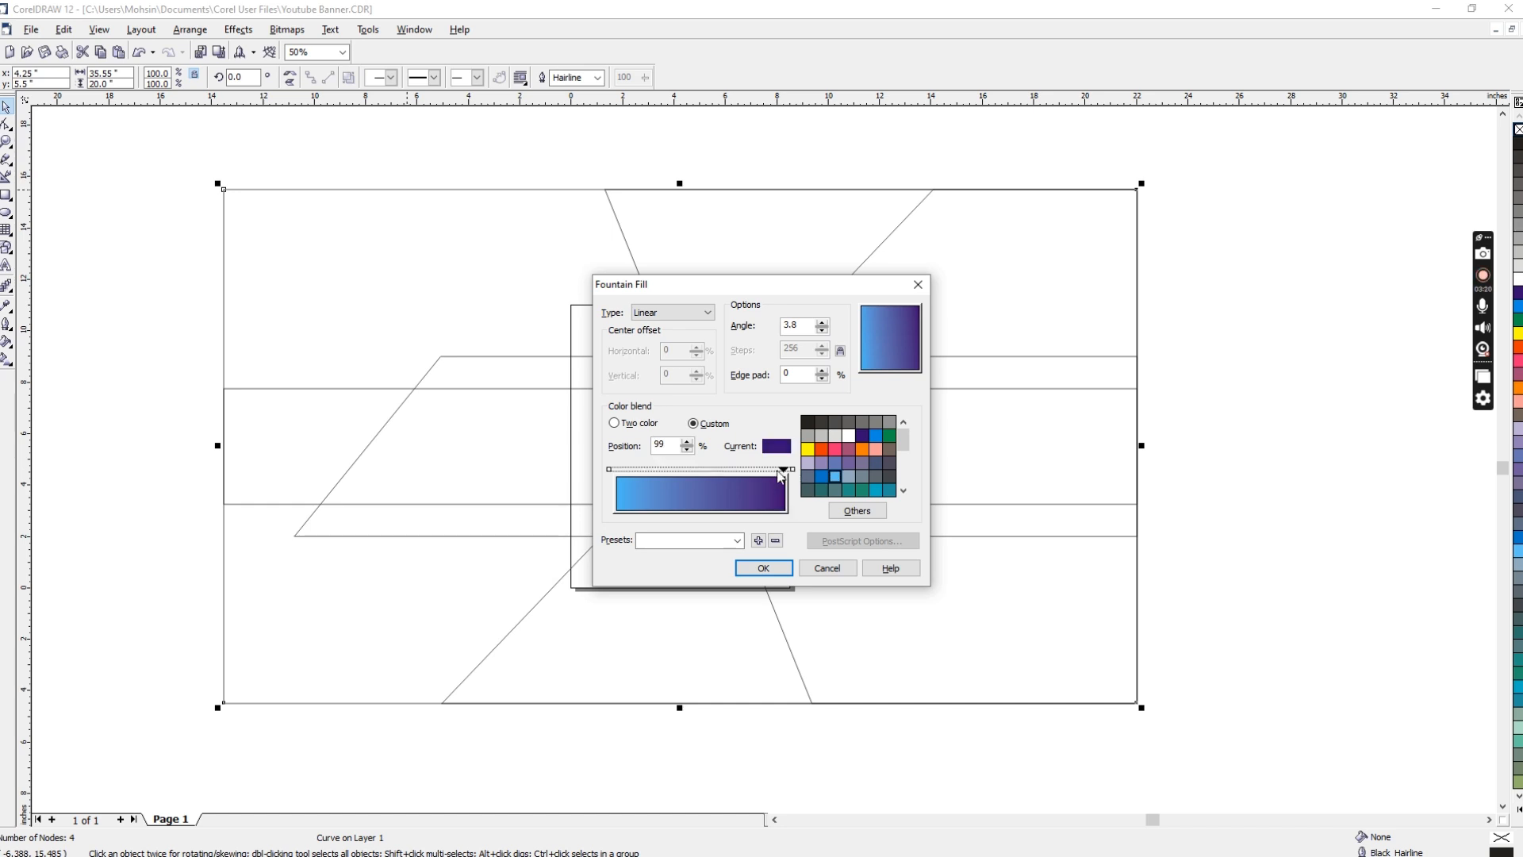
drag(784, 473, 701, 481)
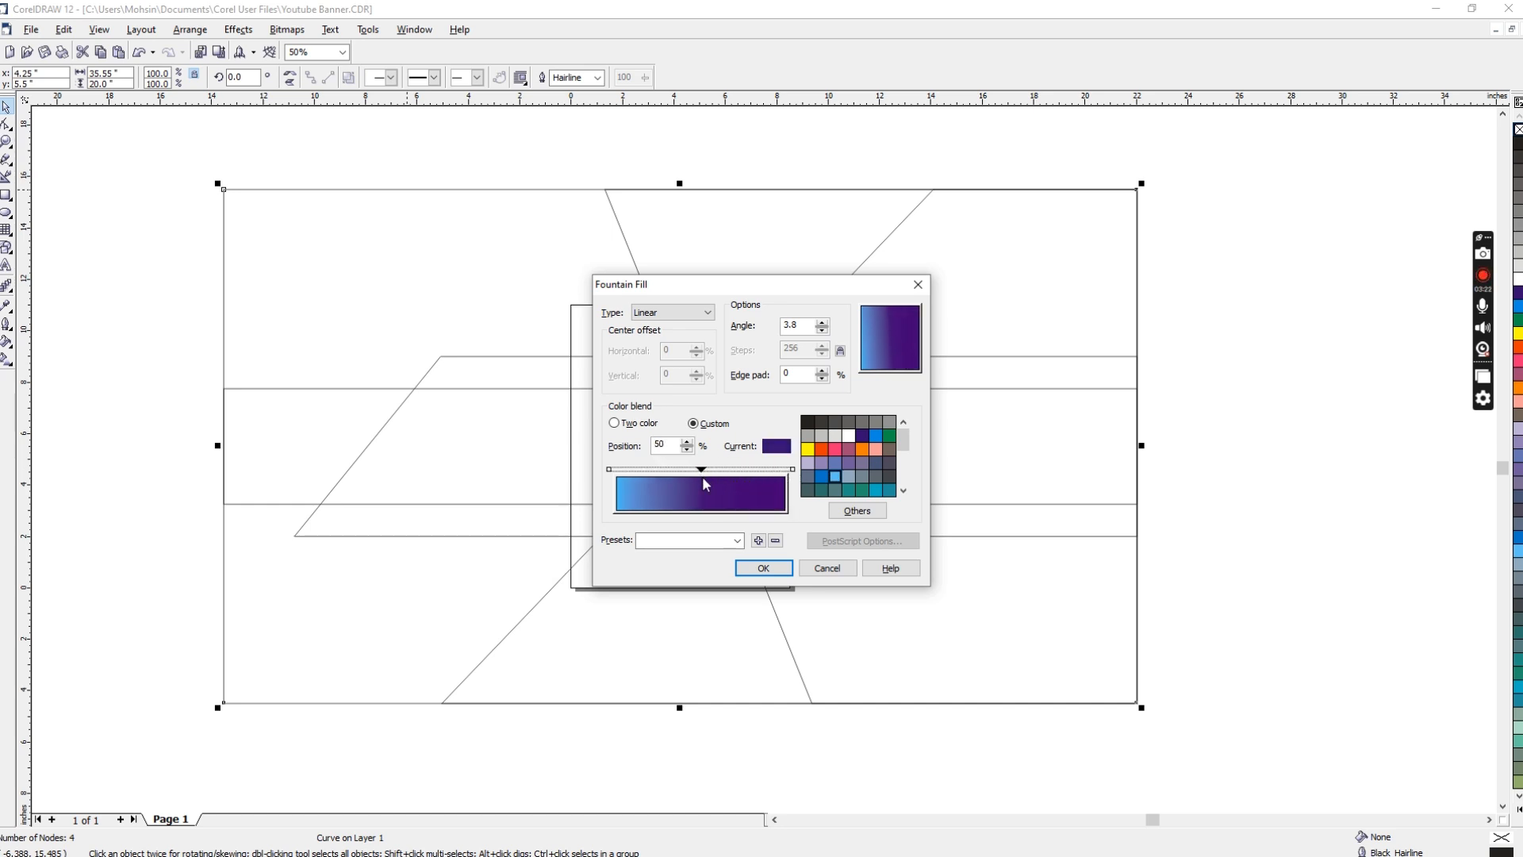
drag(873, 350, 910, 321)
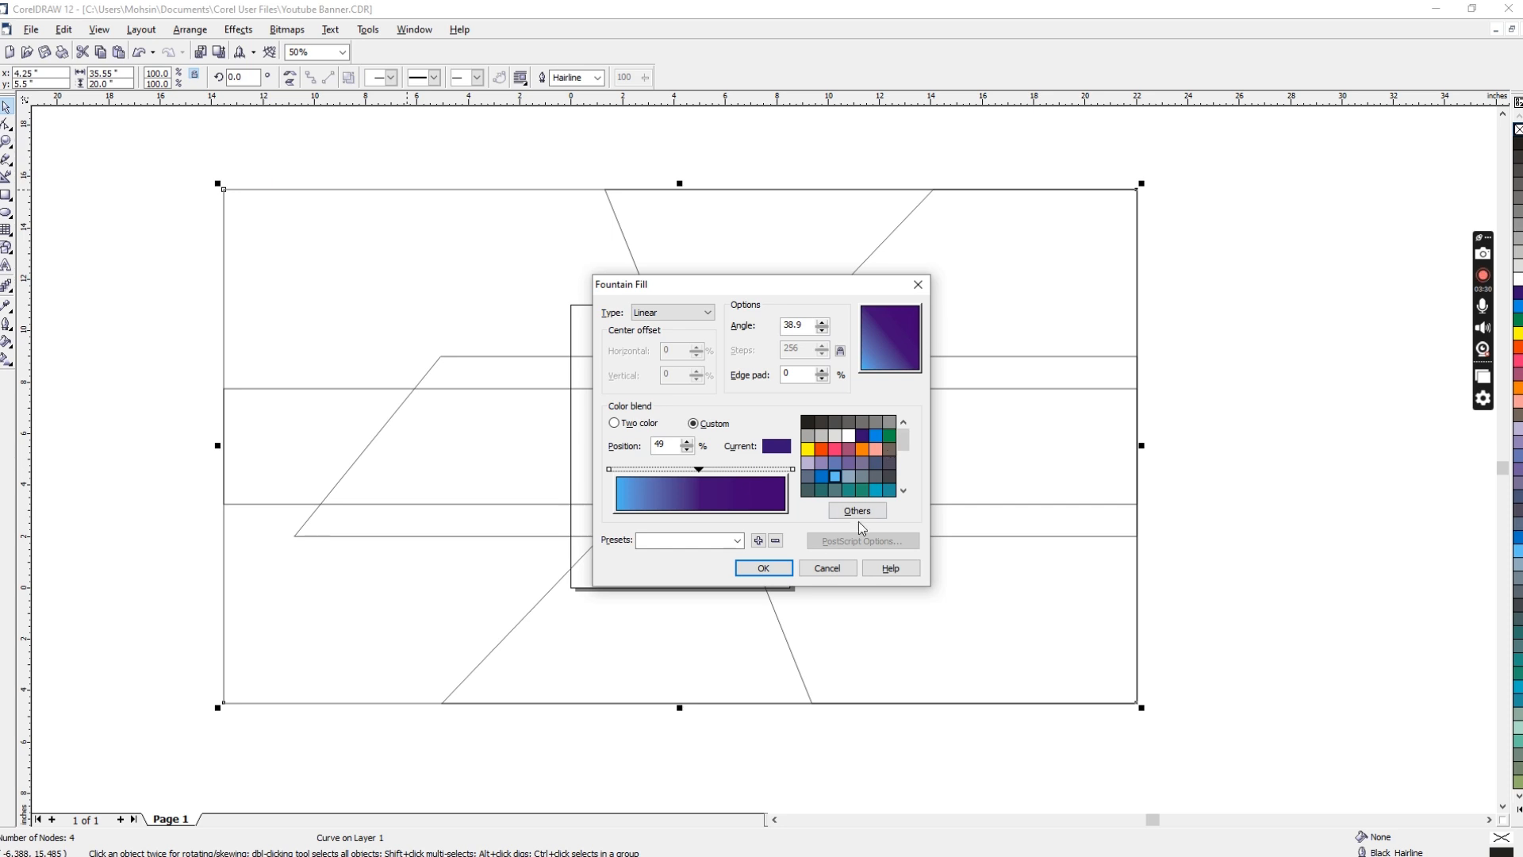
click(764, 568)
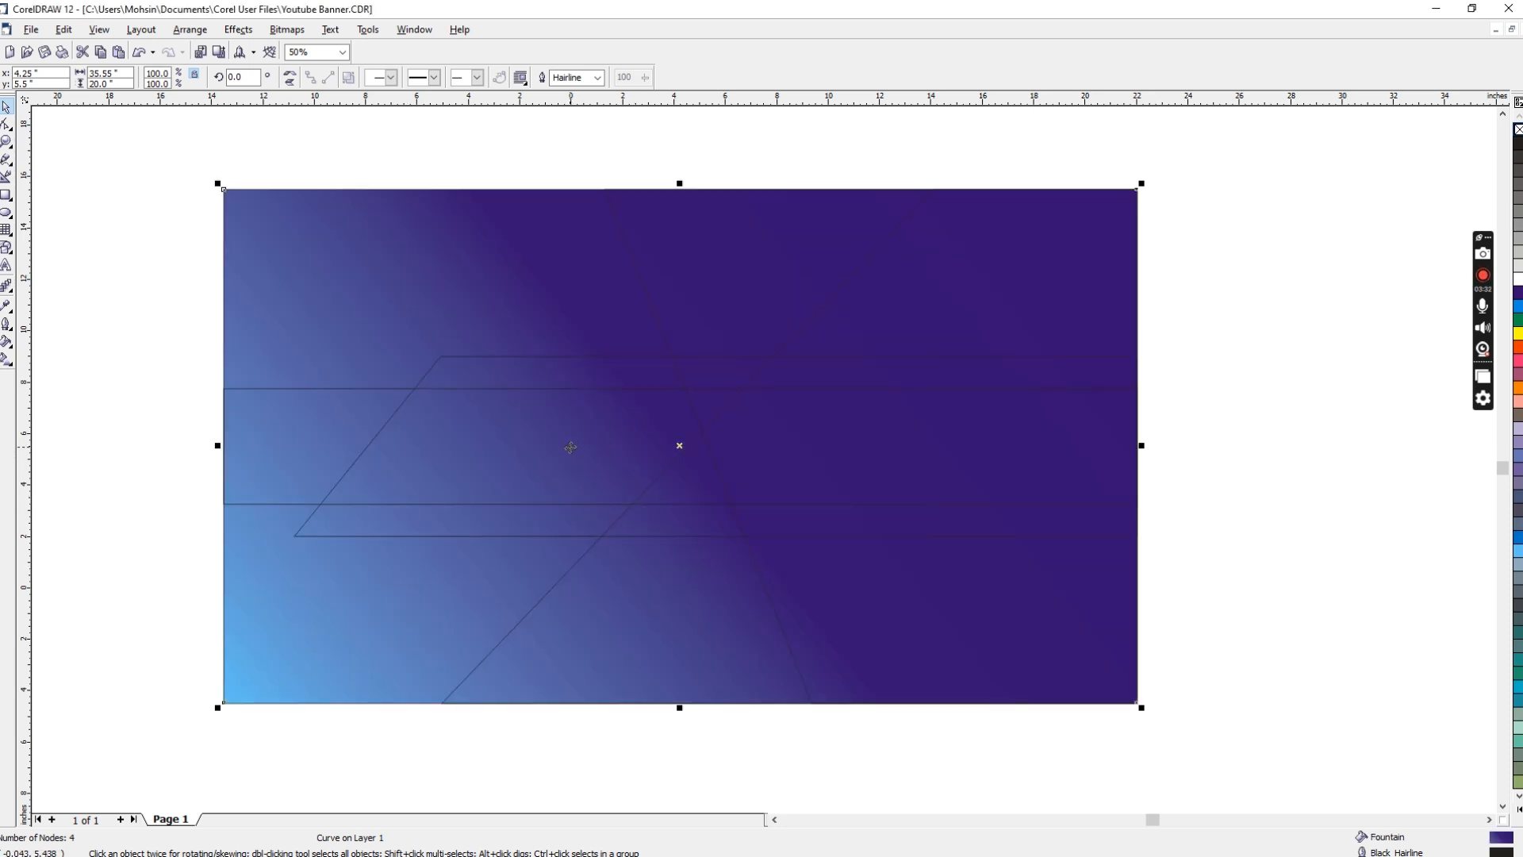
Step: Change the rectangle's gradient angle to 18.8 degrees and shift the middle dark purple stop towards the purple end
key(F11)
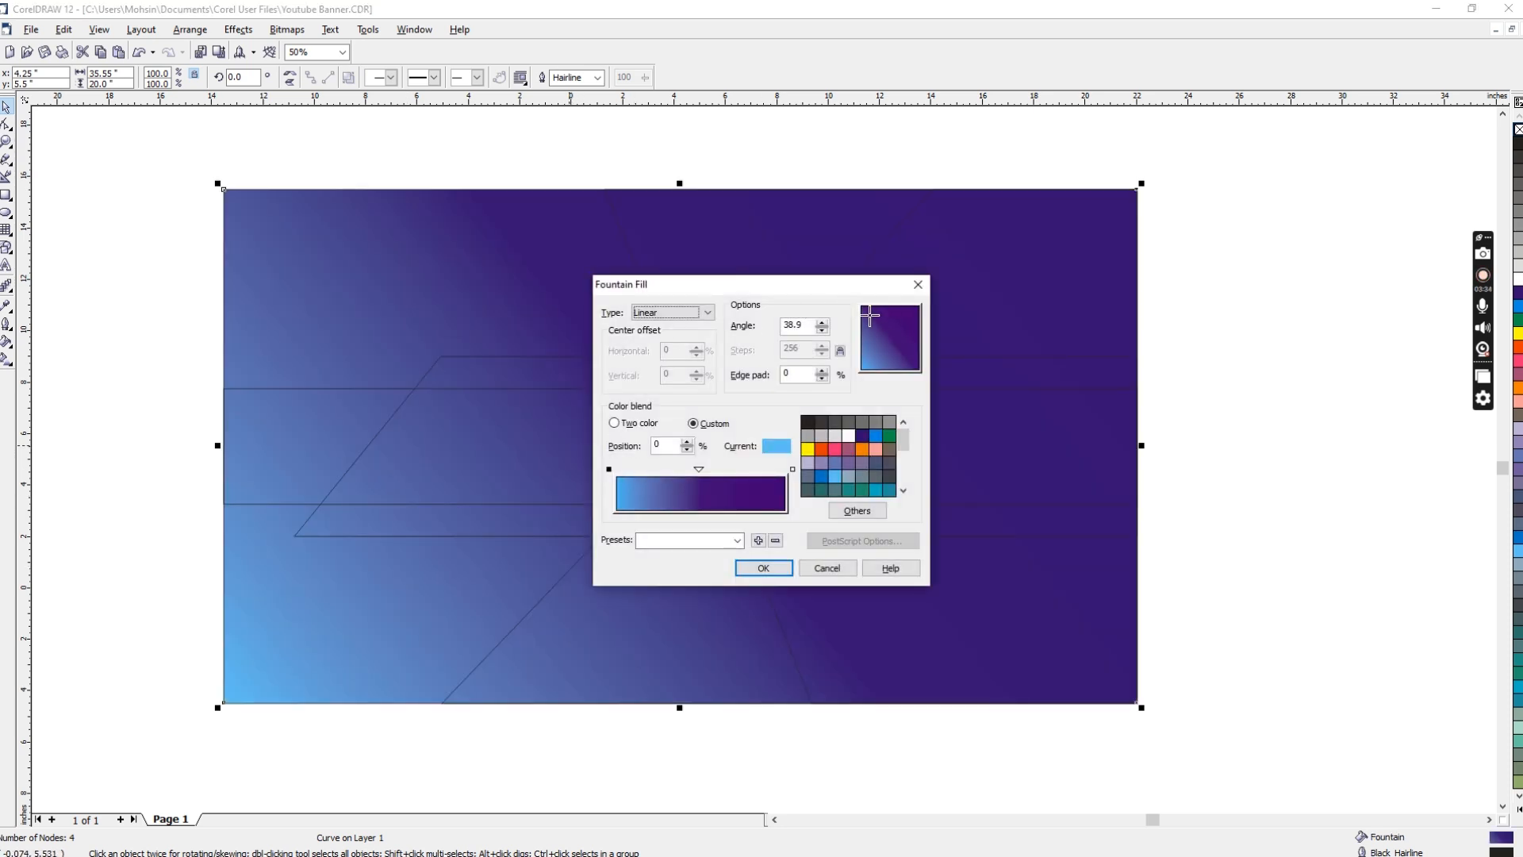
drag(881, 314, 928, 321)
drag(699, 470, 728, 470)
click(760, 568)
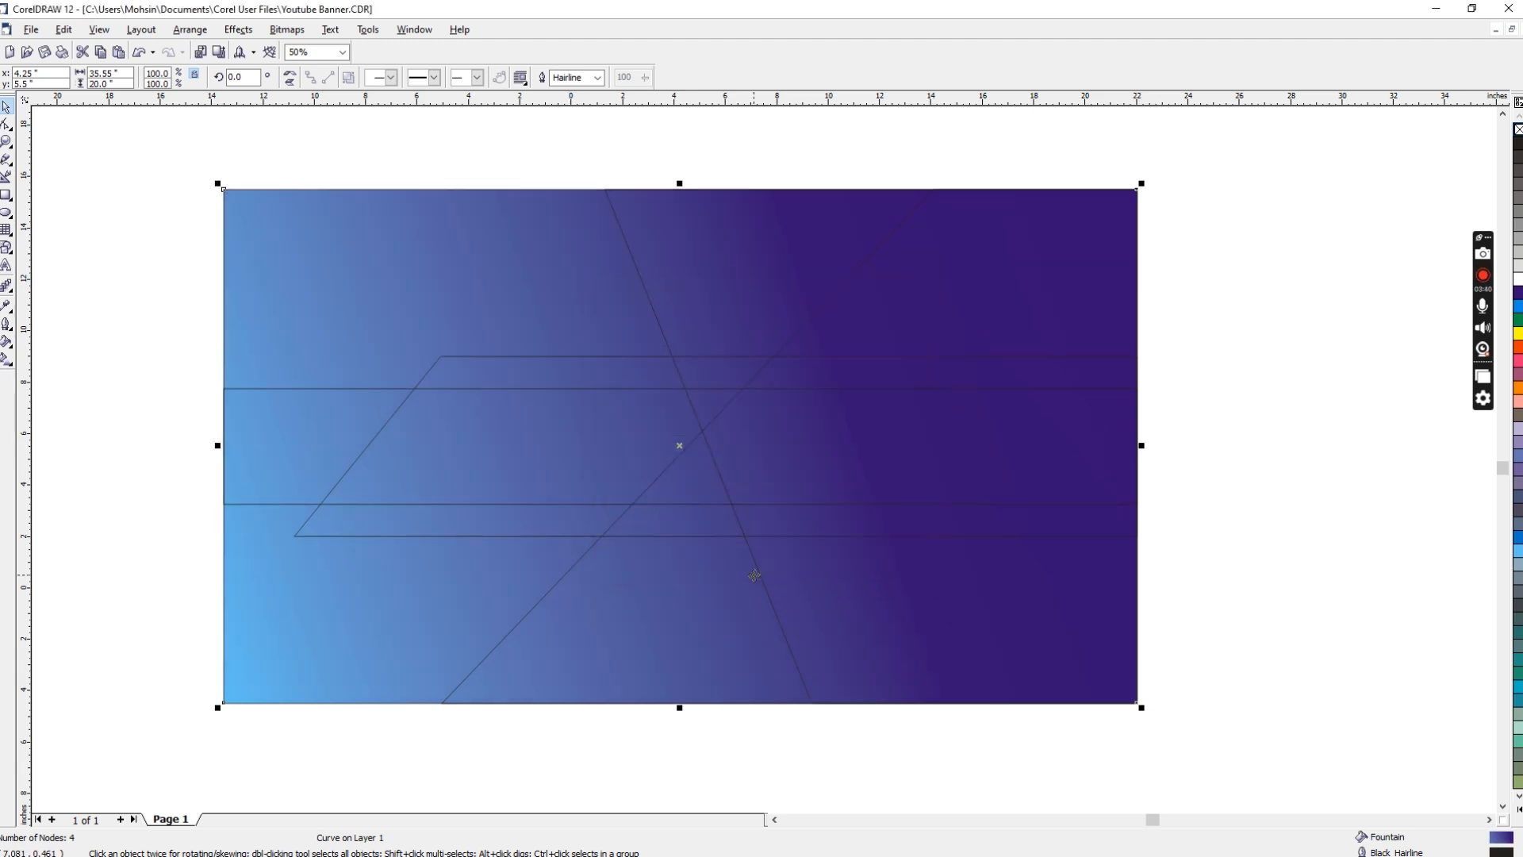
Step: Place the middle dark purple stop at 70% and add a light blue stop at 29% in the rectangle's gradient
key(F11)
double_click(735, 472)
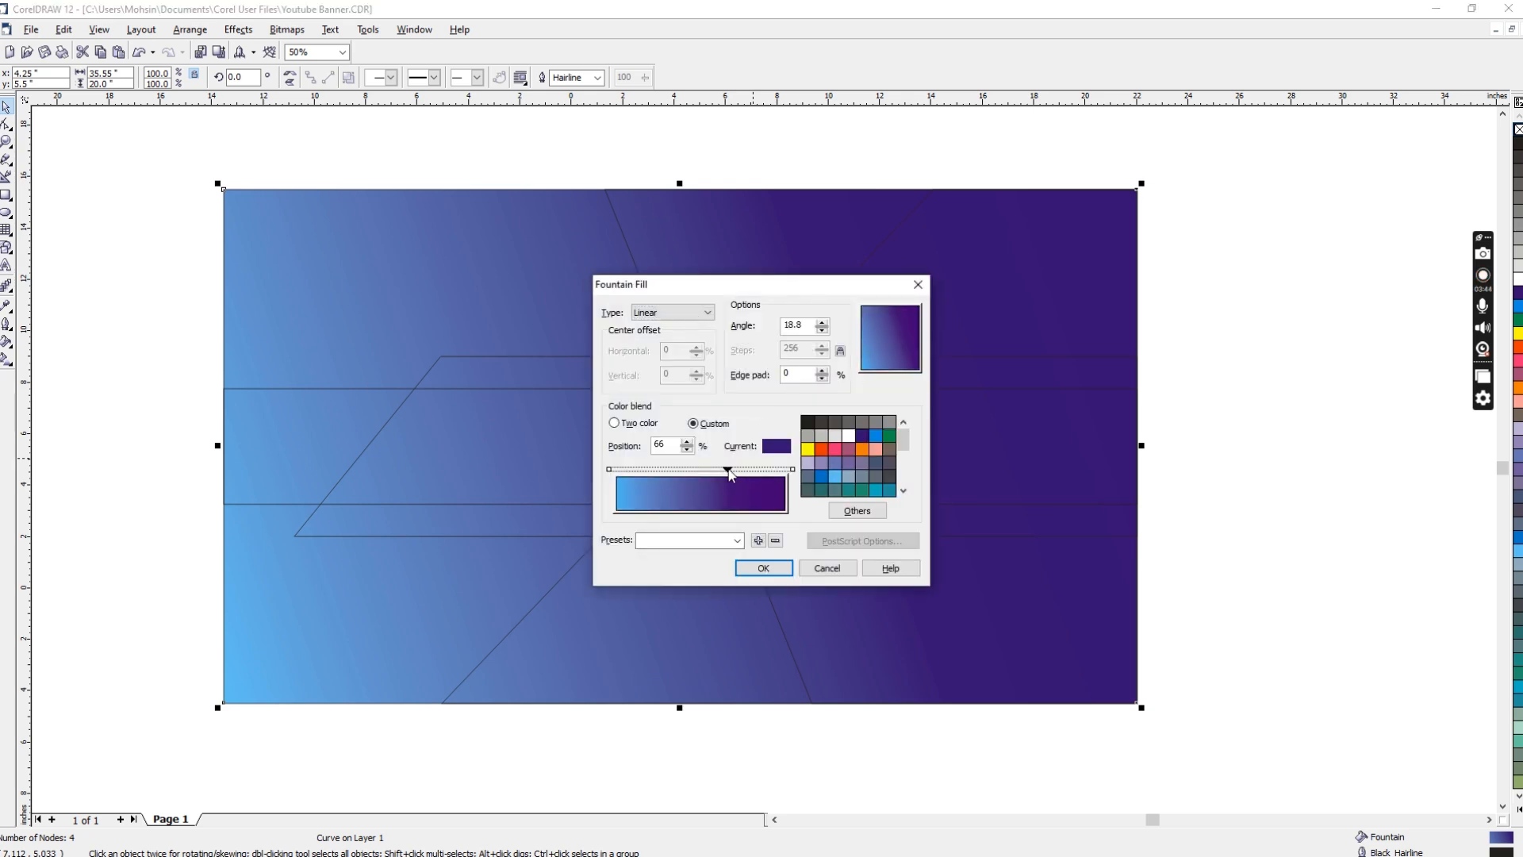
double_click(617, 470)
drag(616, 470, 666, 470)
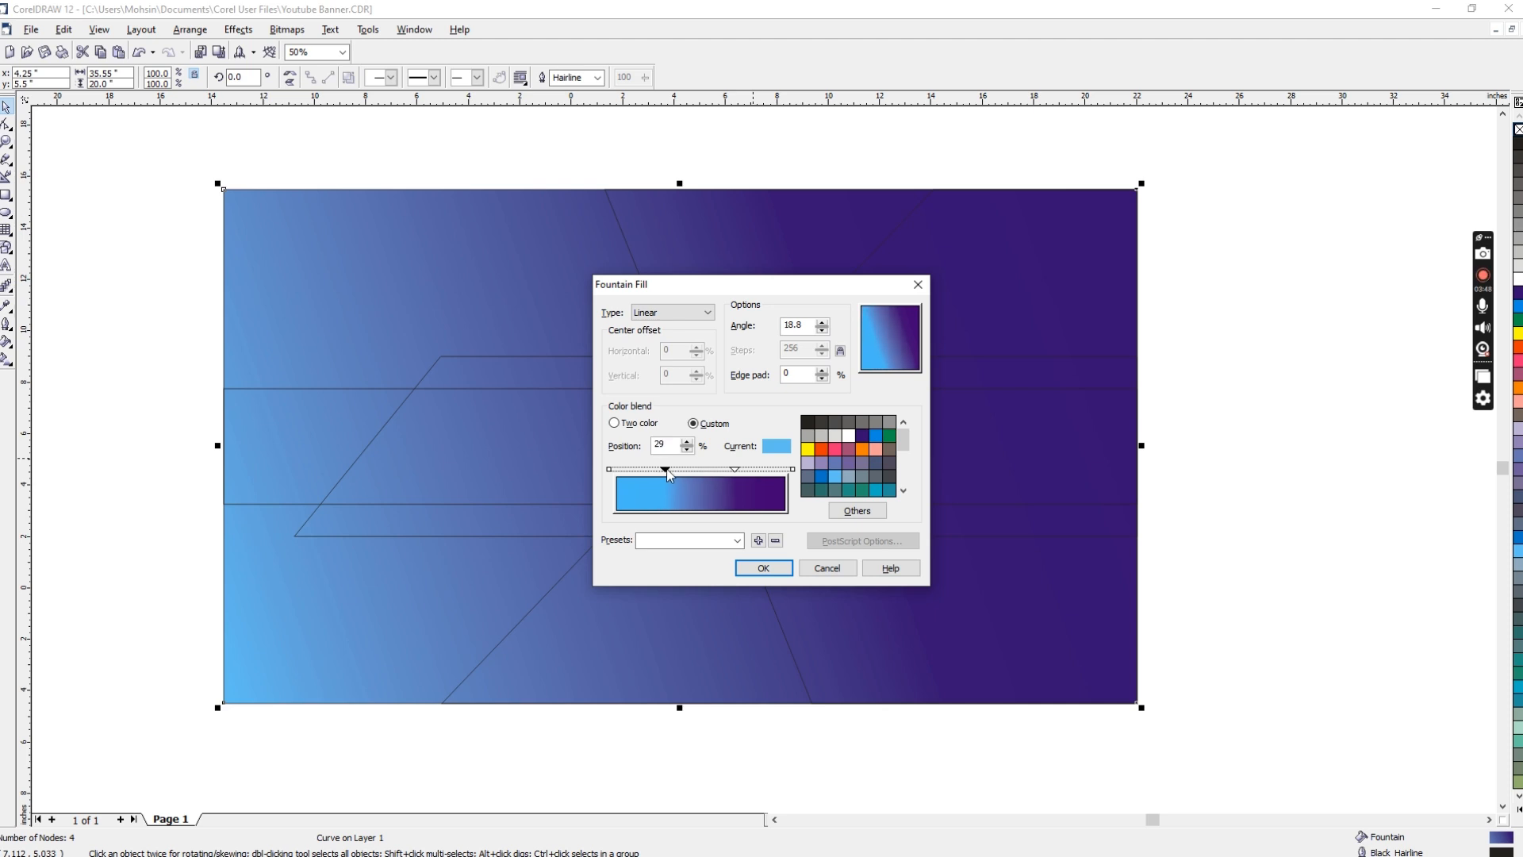
click(763, 568)
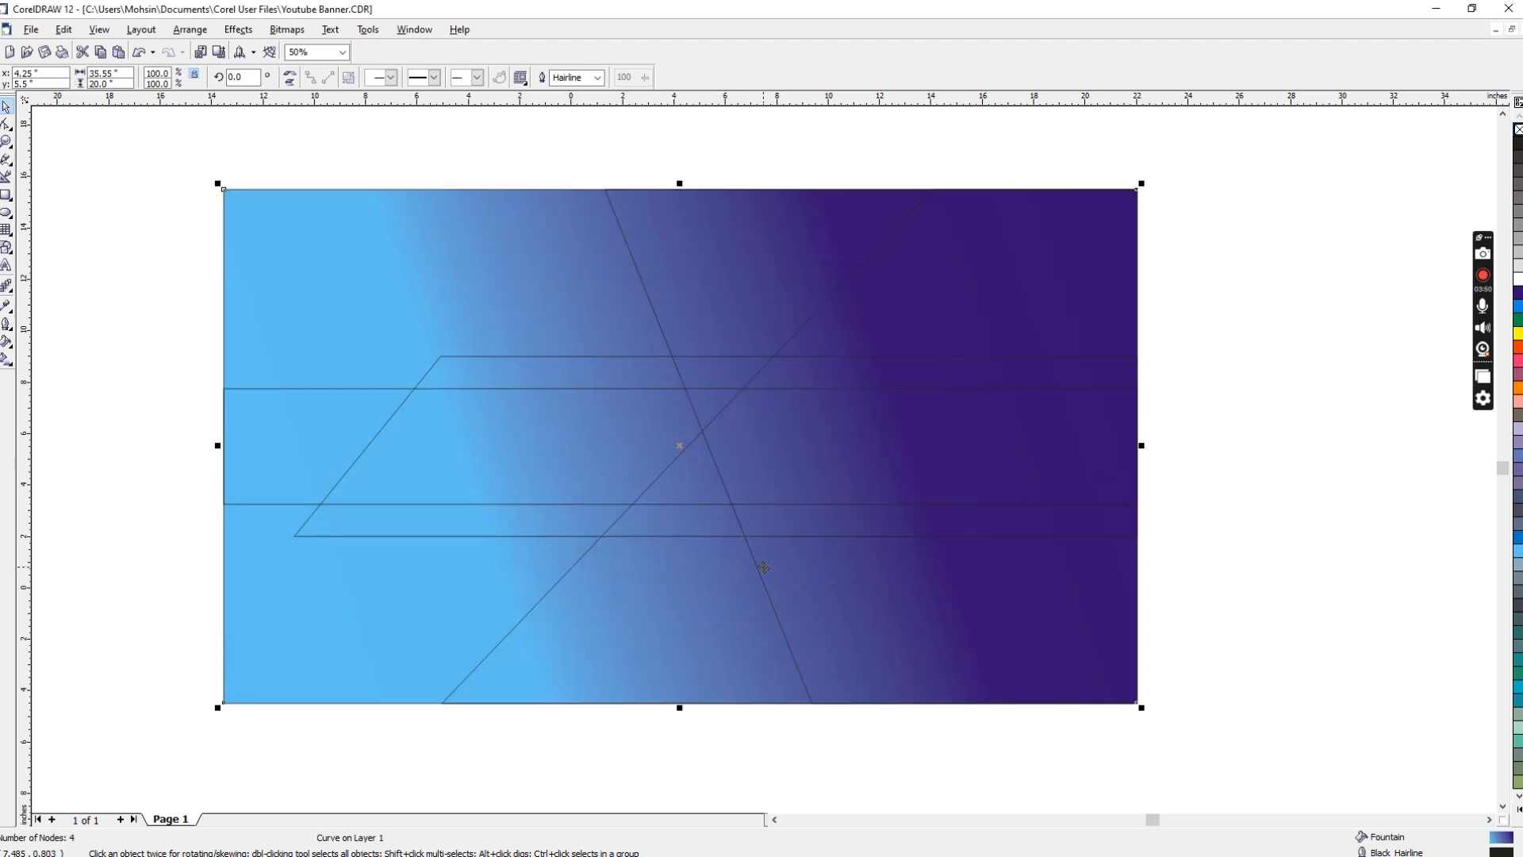
Step: Remove the outline from the gradient-filled full-size rectangle
click(887, 157)
click(401, 243)
click(745, 151)
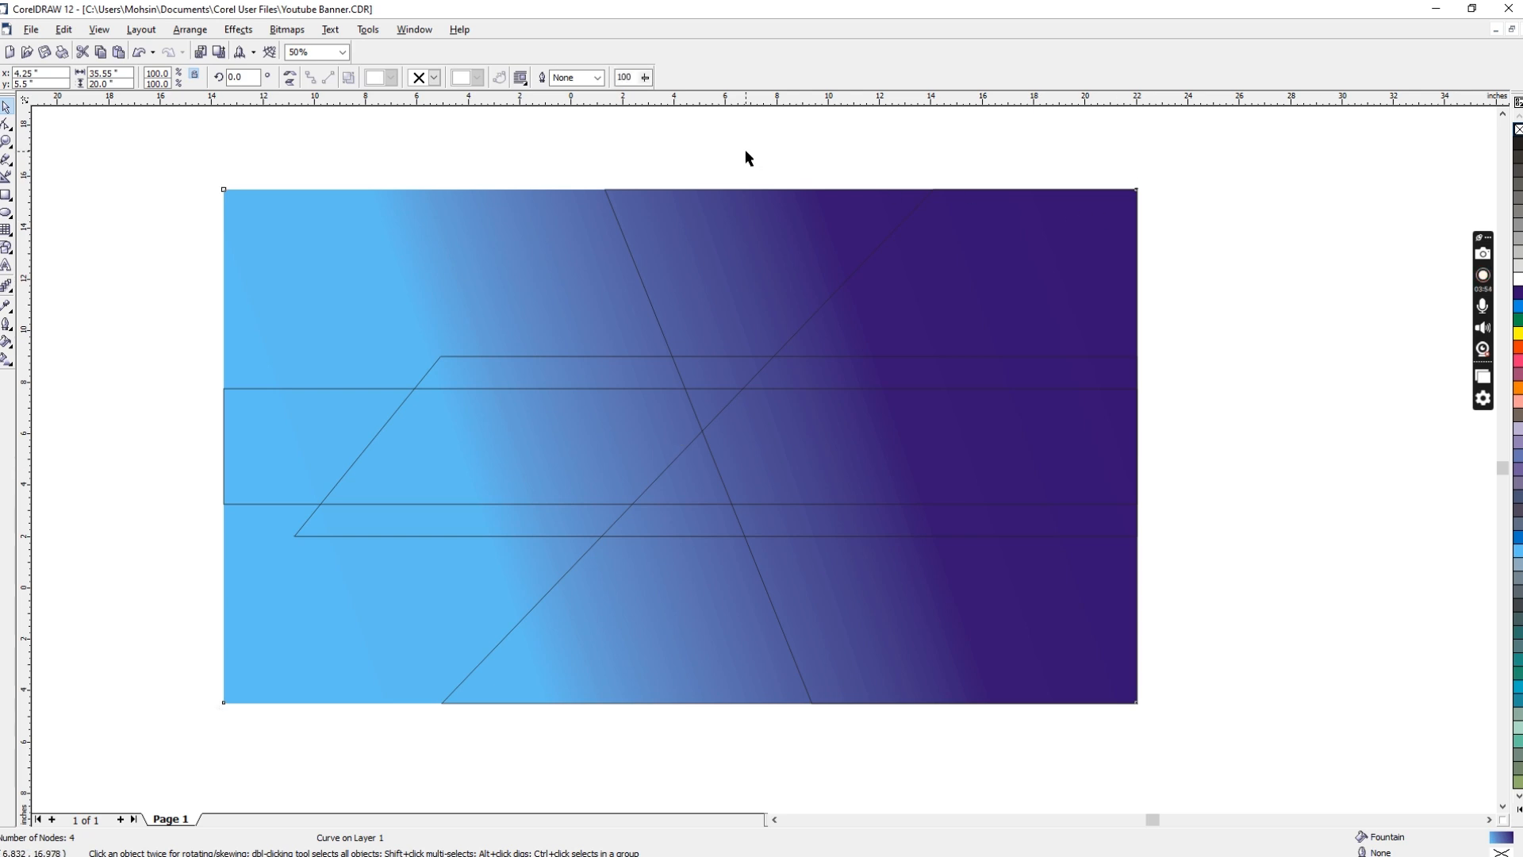
Step: Move the middle dark purple stop of the rectangle's gradient to 48% and apply the fill
click(527, 246)
key(F10)
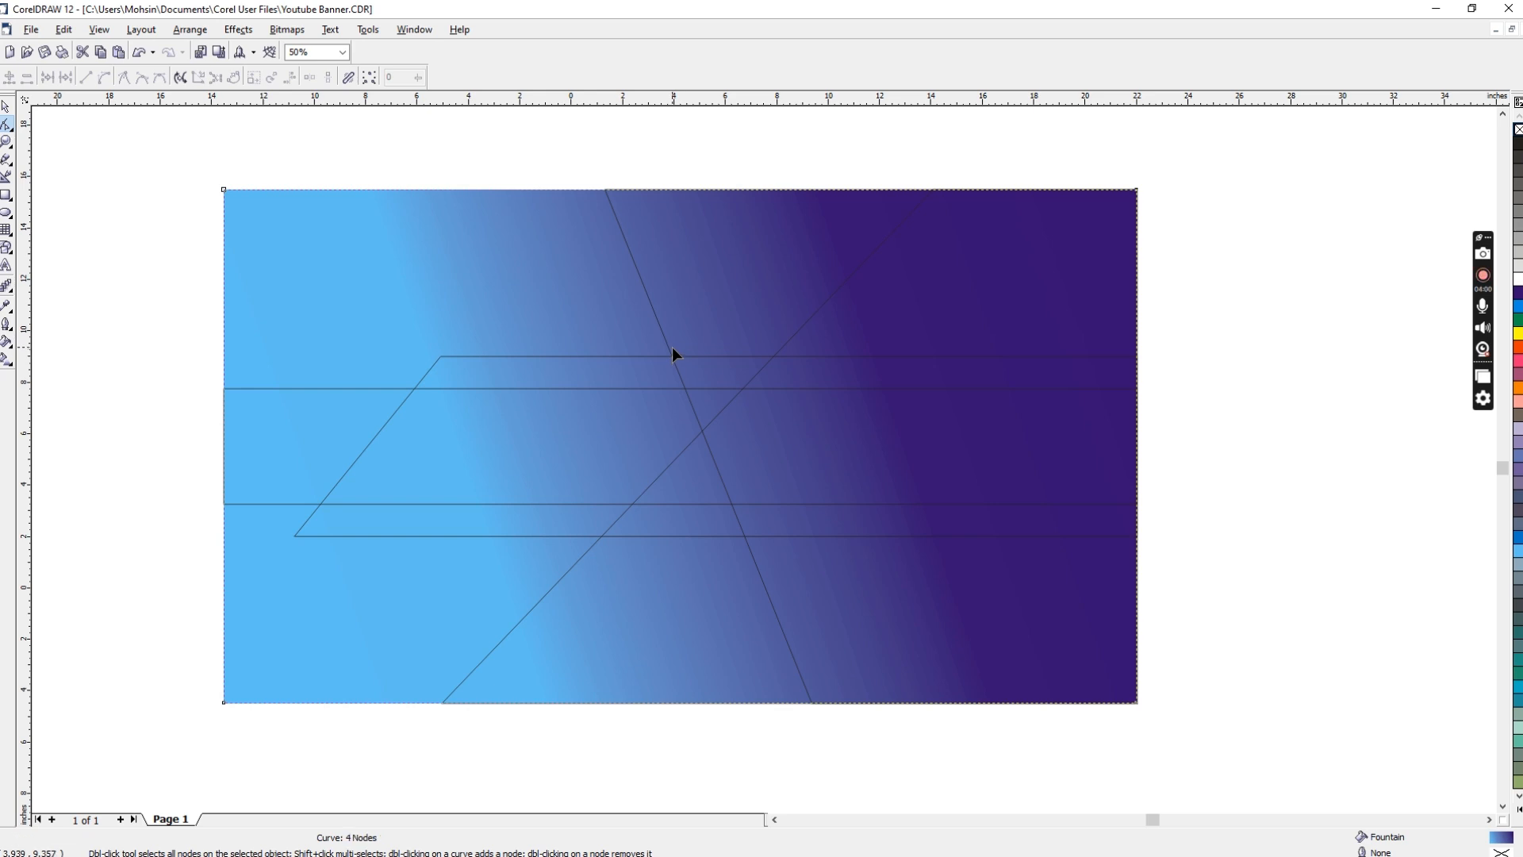
key(F11)
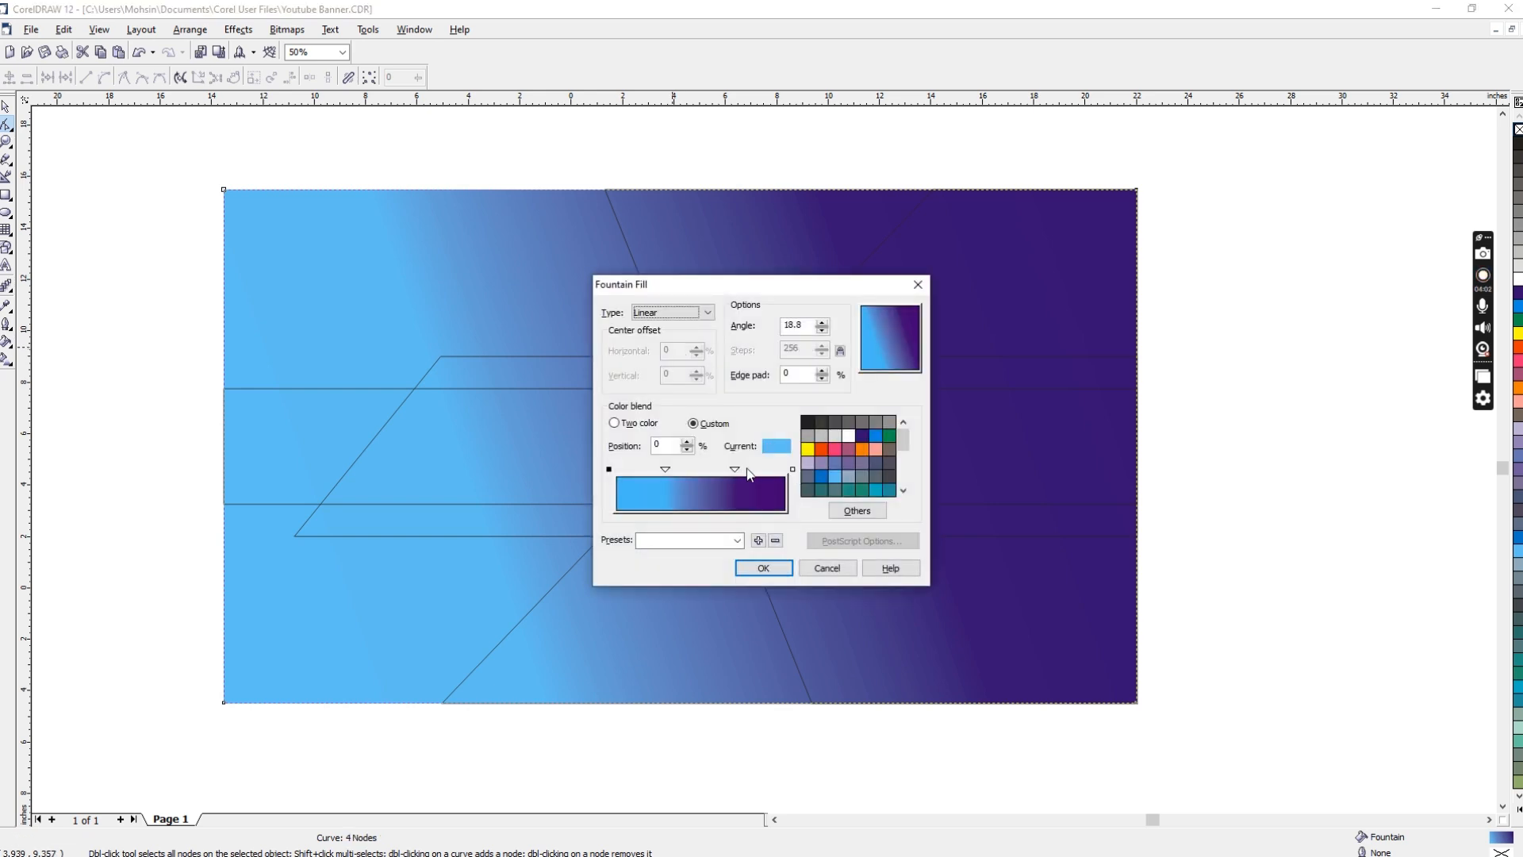
drag(735, 471, 701, 472)
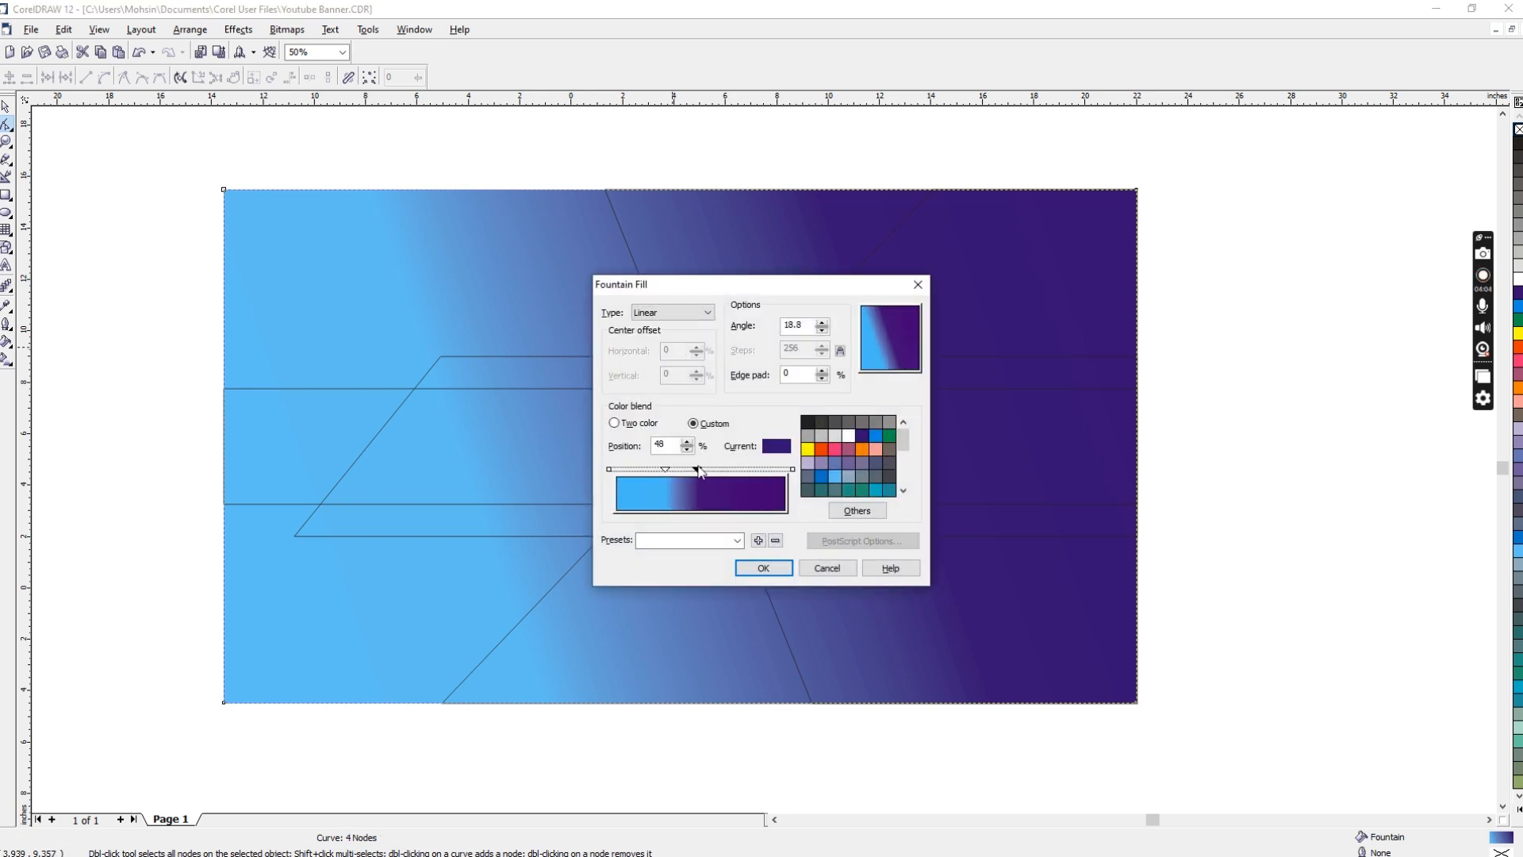
click(750, 569)
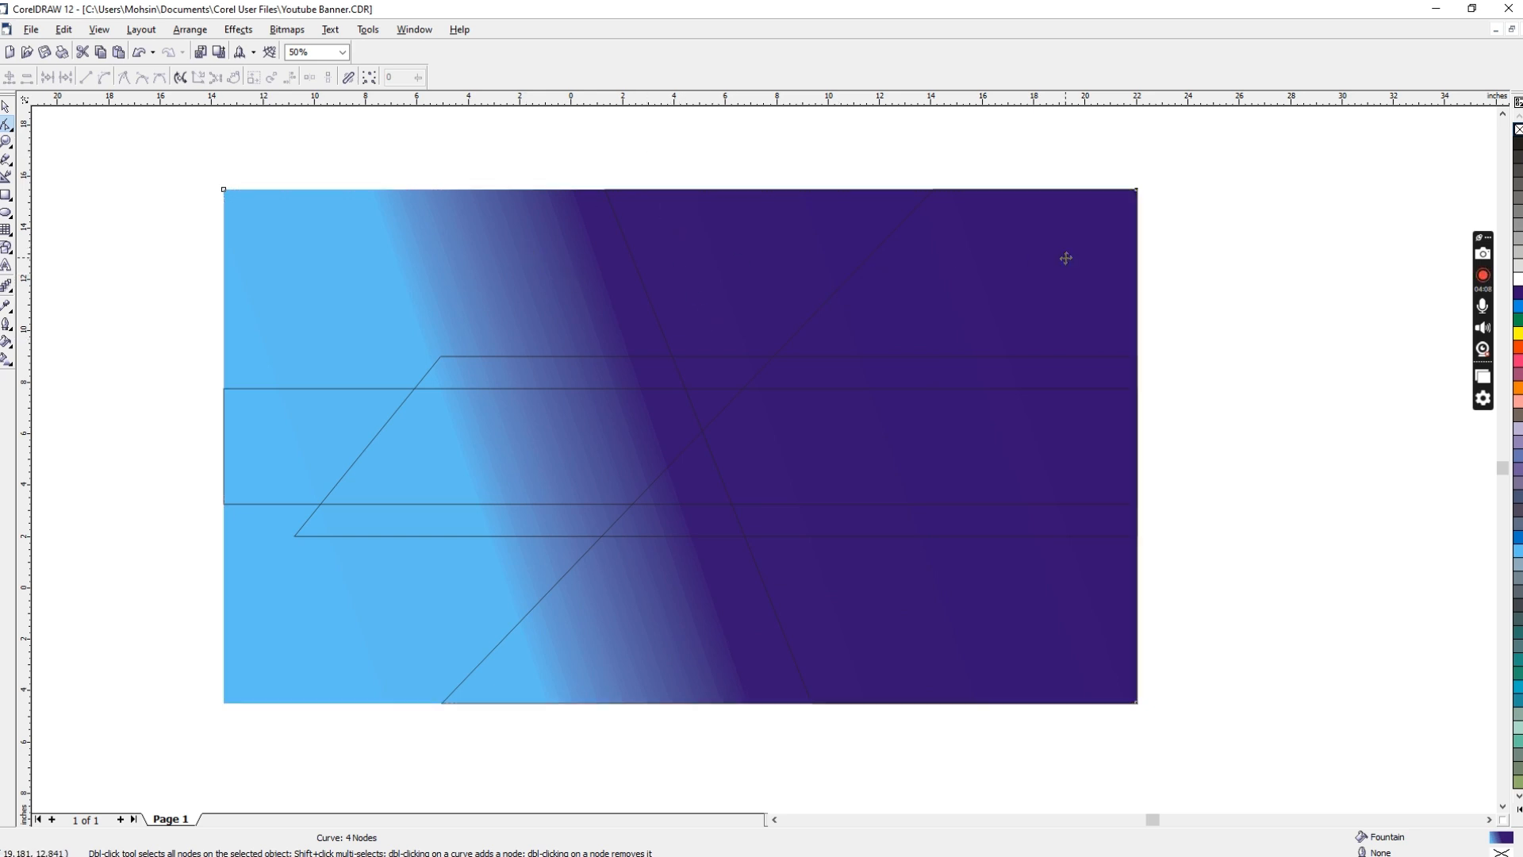
Step: Fill the steep slanted shape with a uniform blue of C 89, M 63, Y 0, K 0 and remove its outline
key(space)
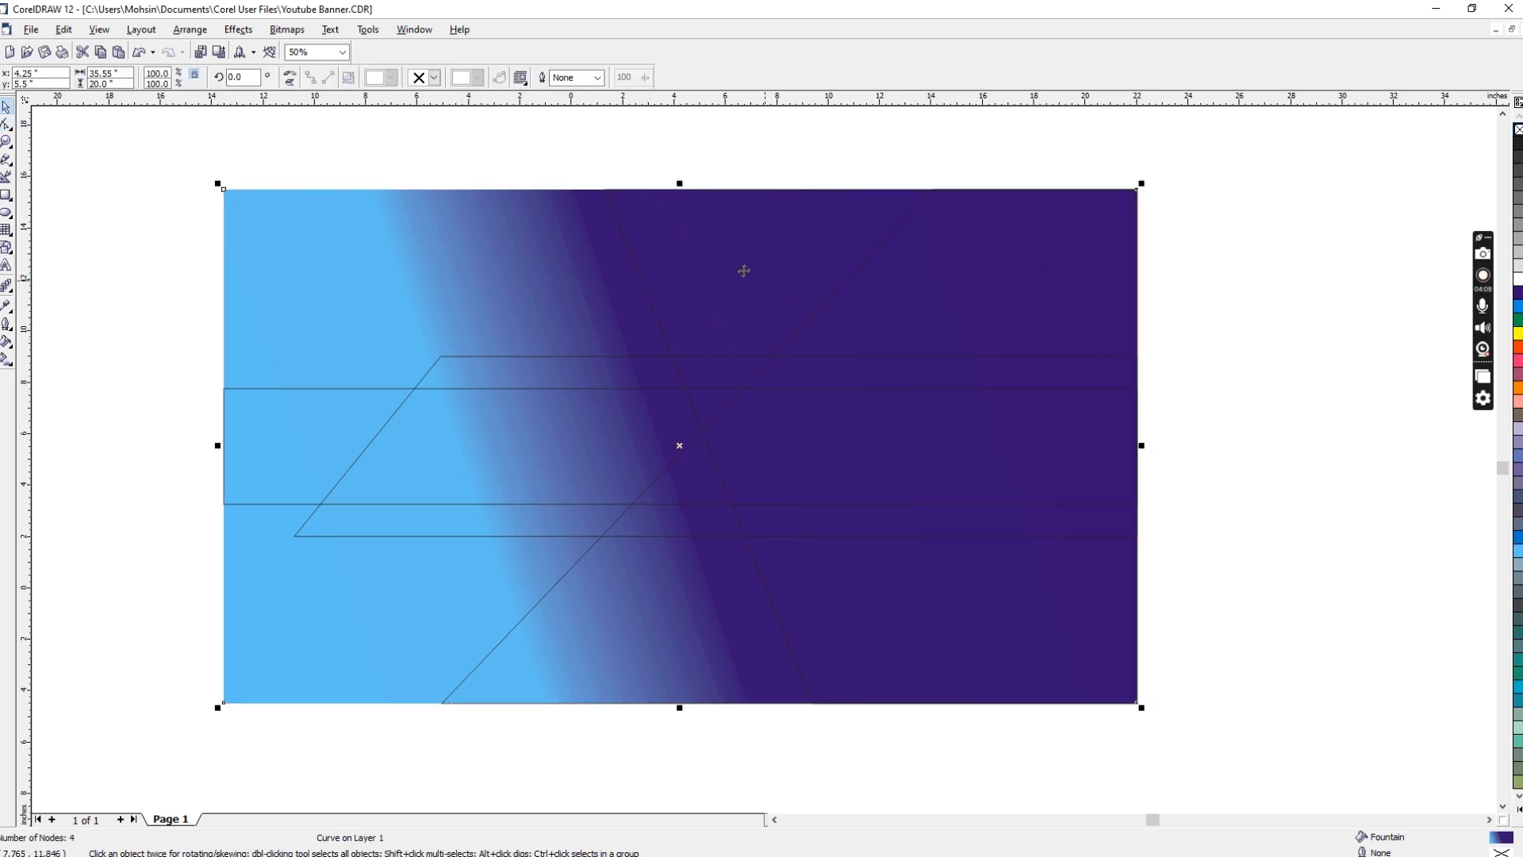
click(644, 283)
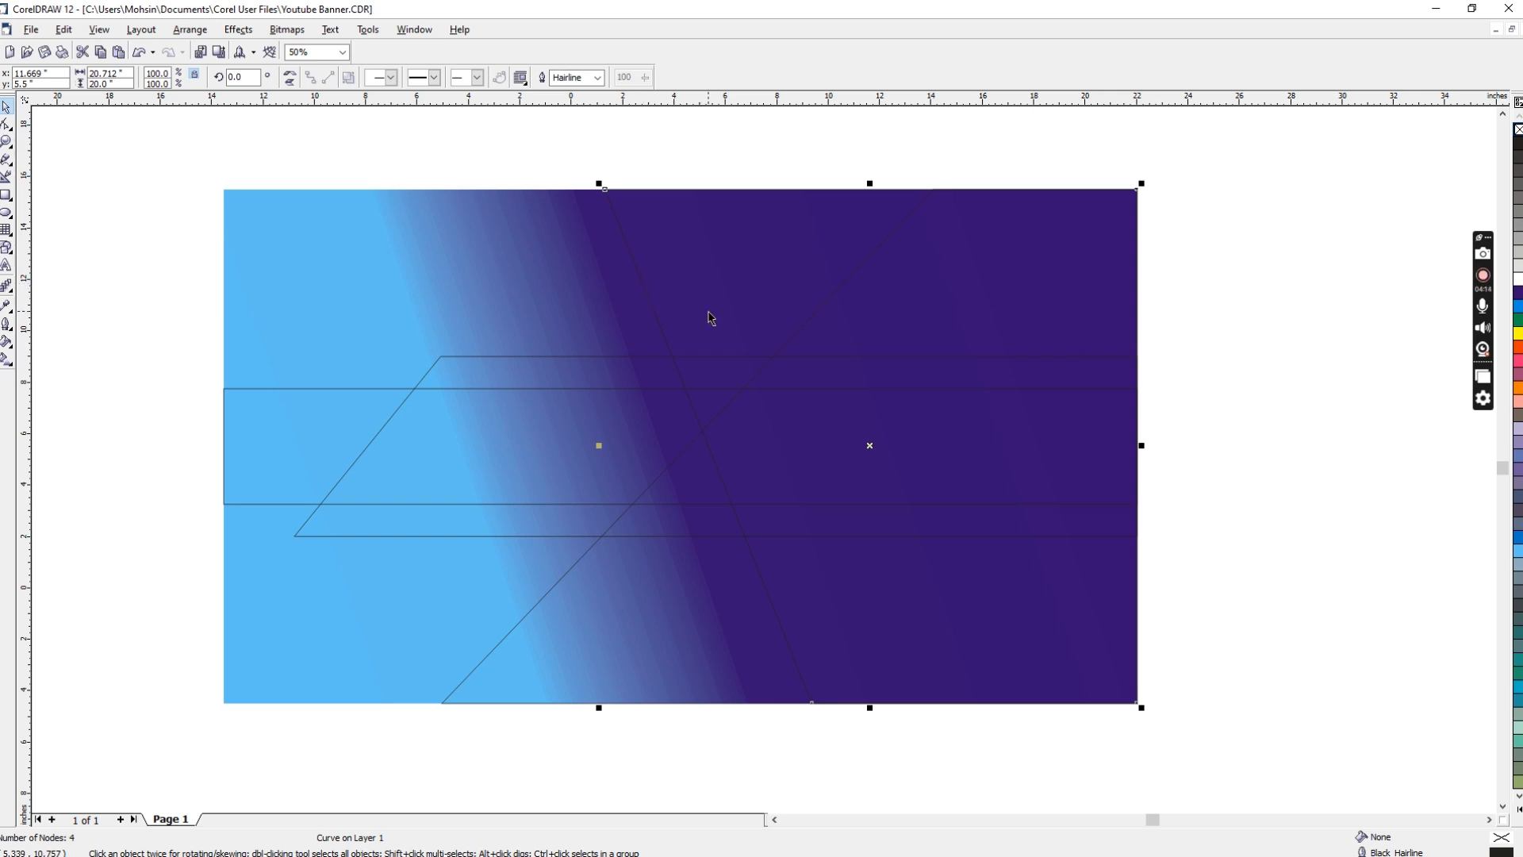
key(shift+F11)
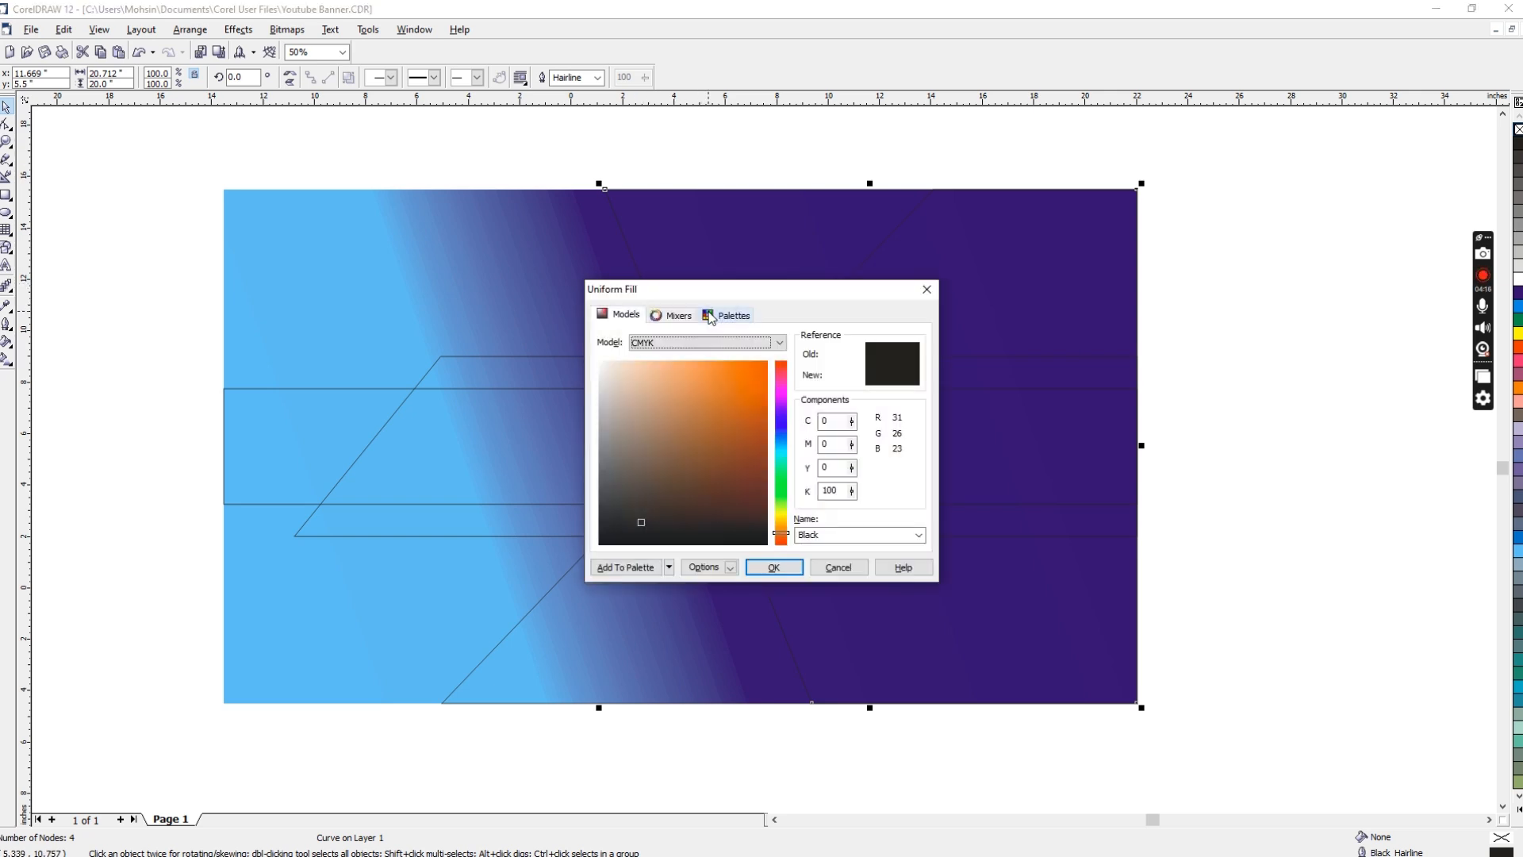
double_click(830, 491)
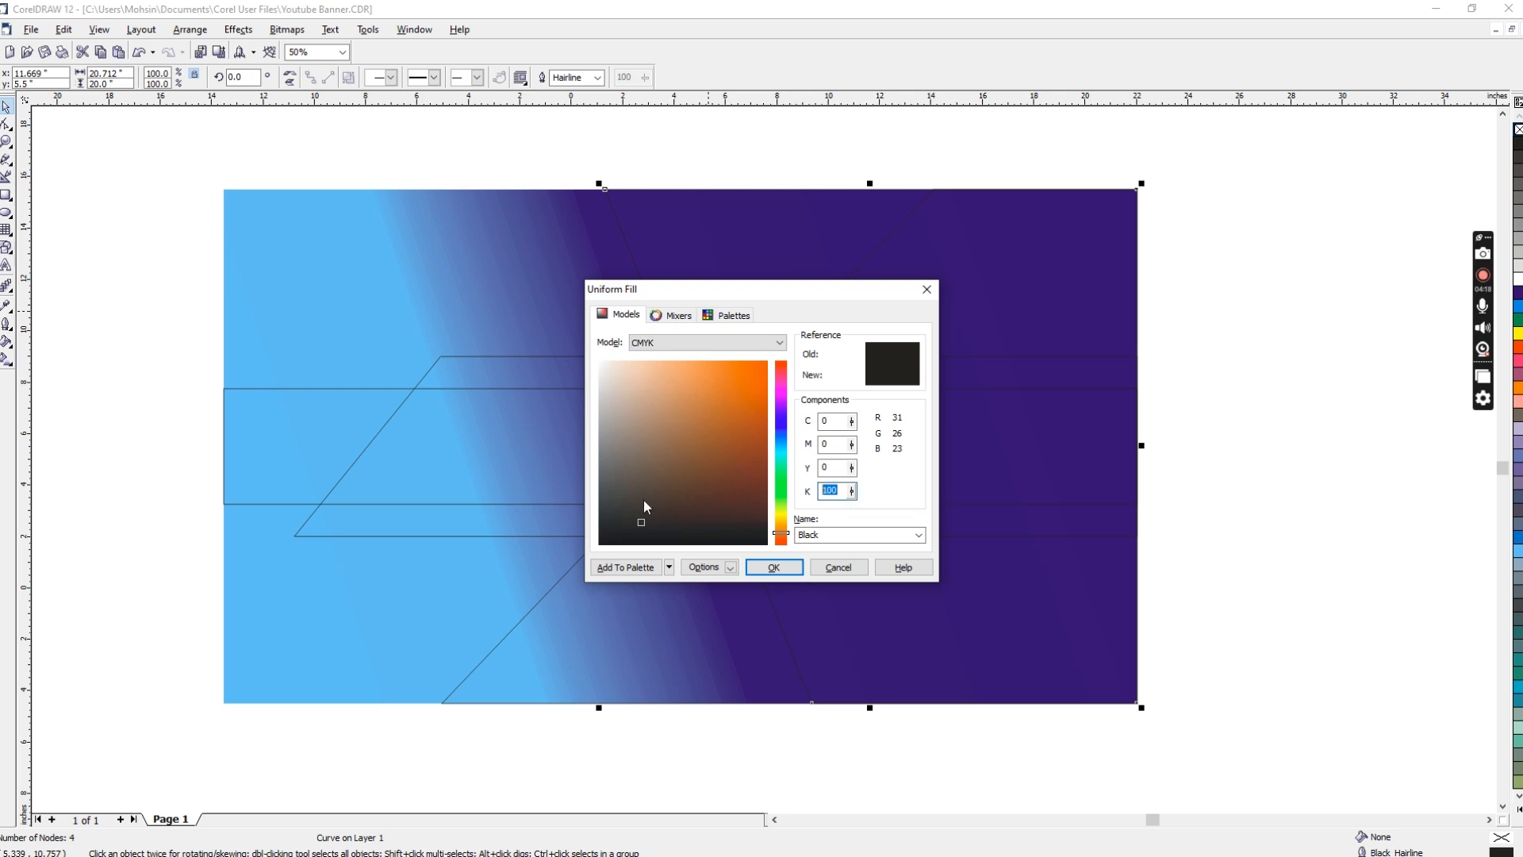
text(0)
key(shift+Tab)
key(shift+Tab)
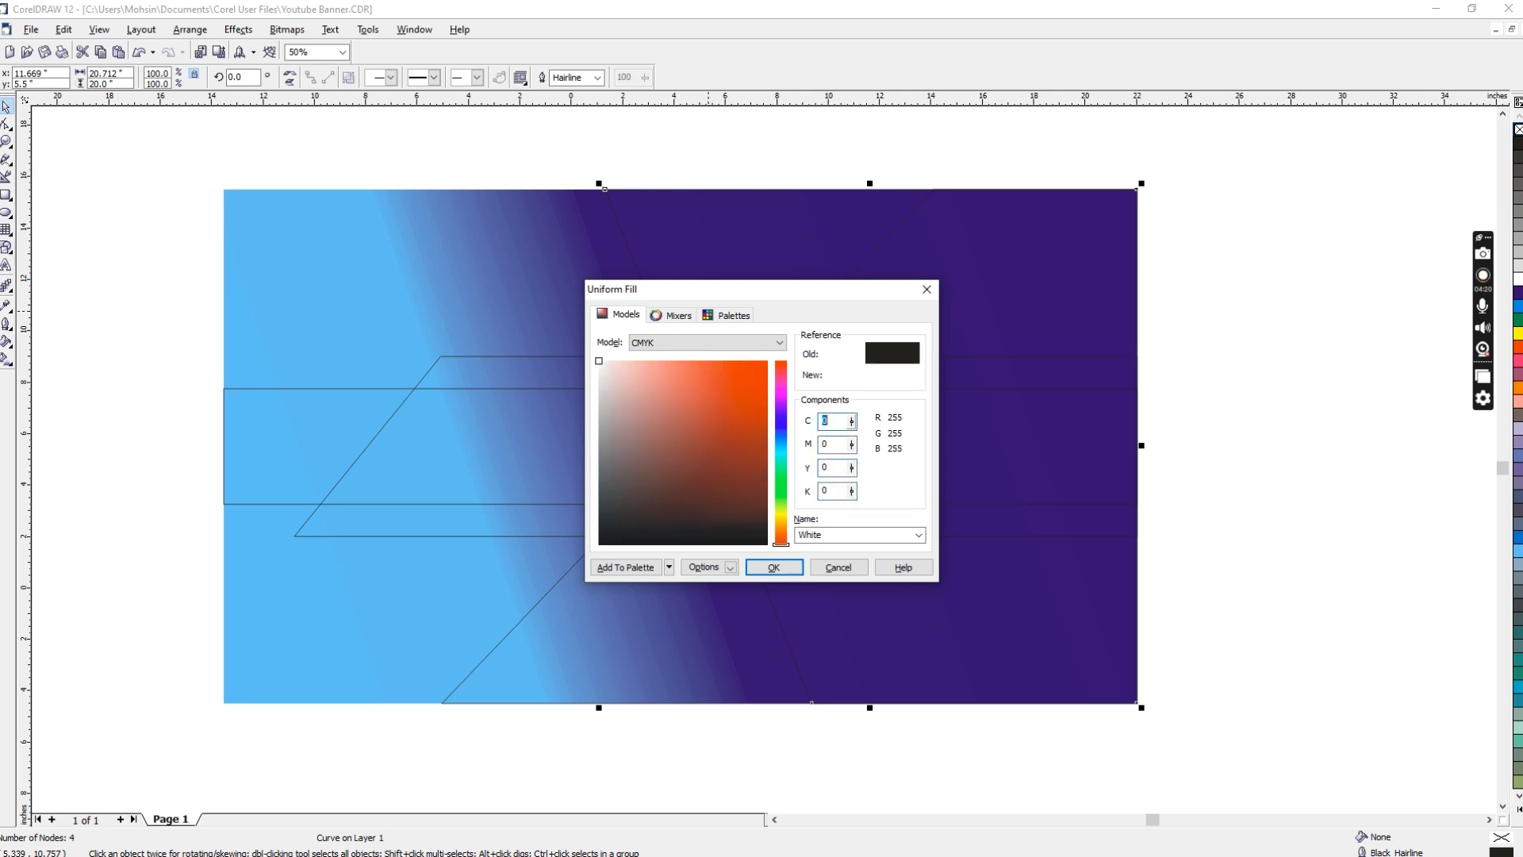
text(10)
key(Tab)
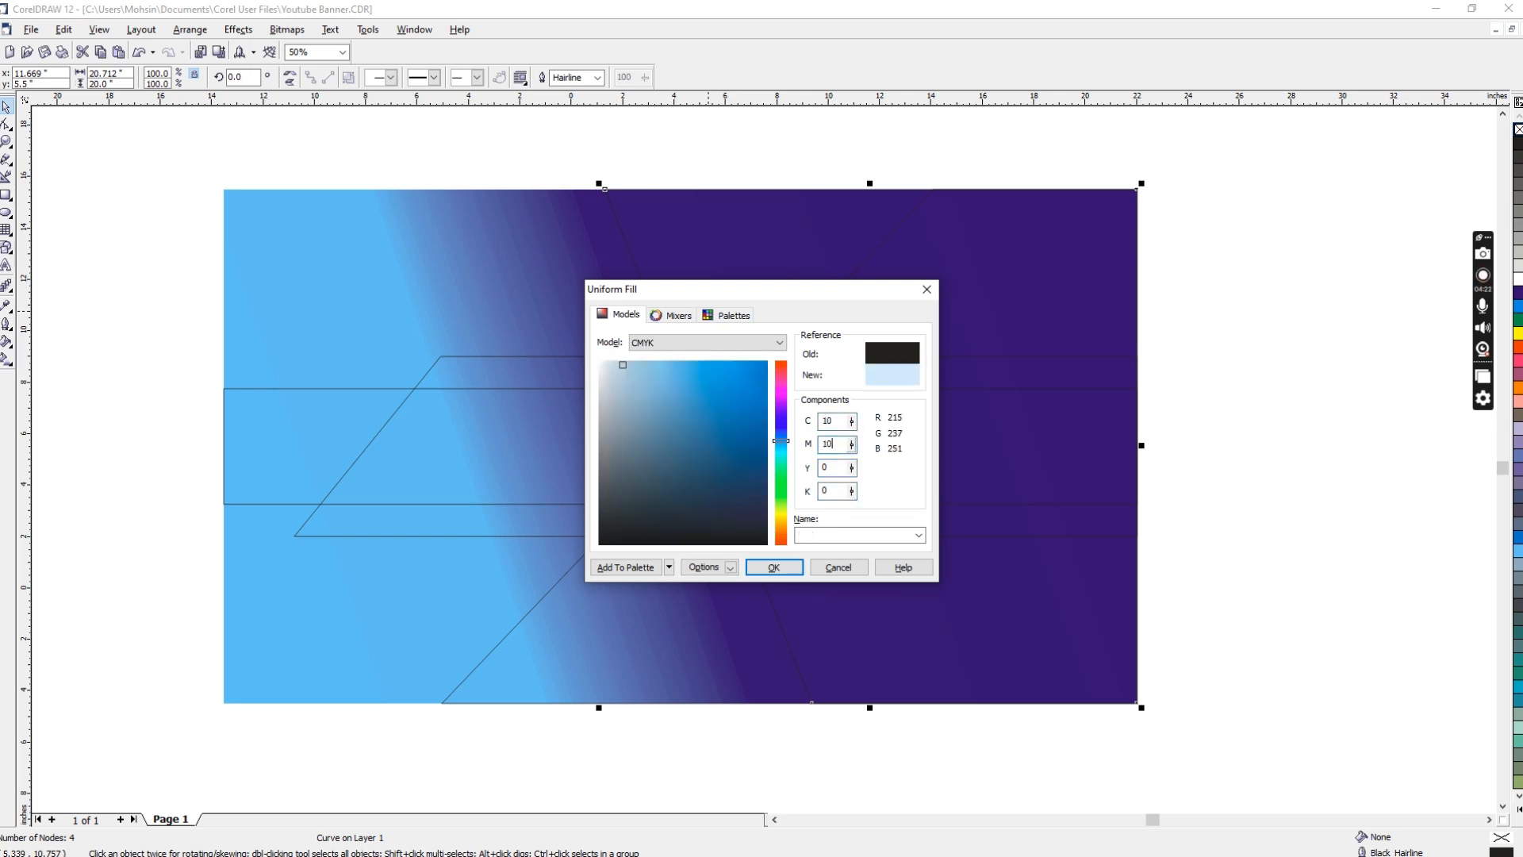
key(Tab)
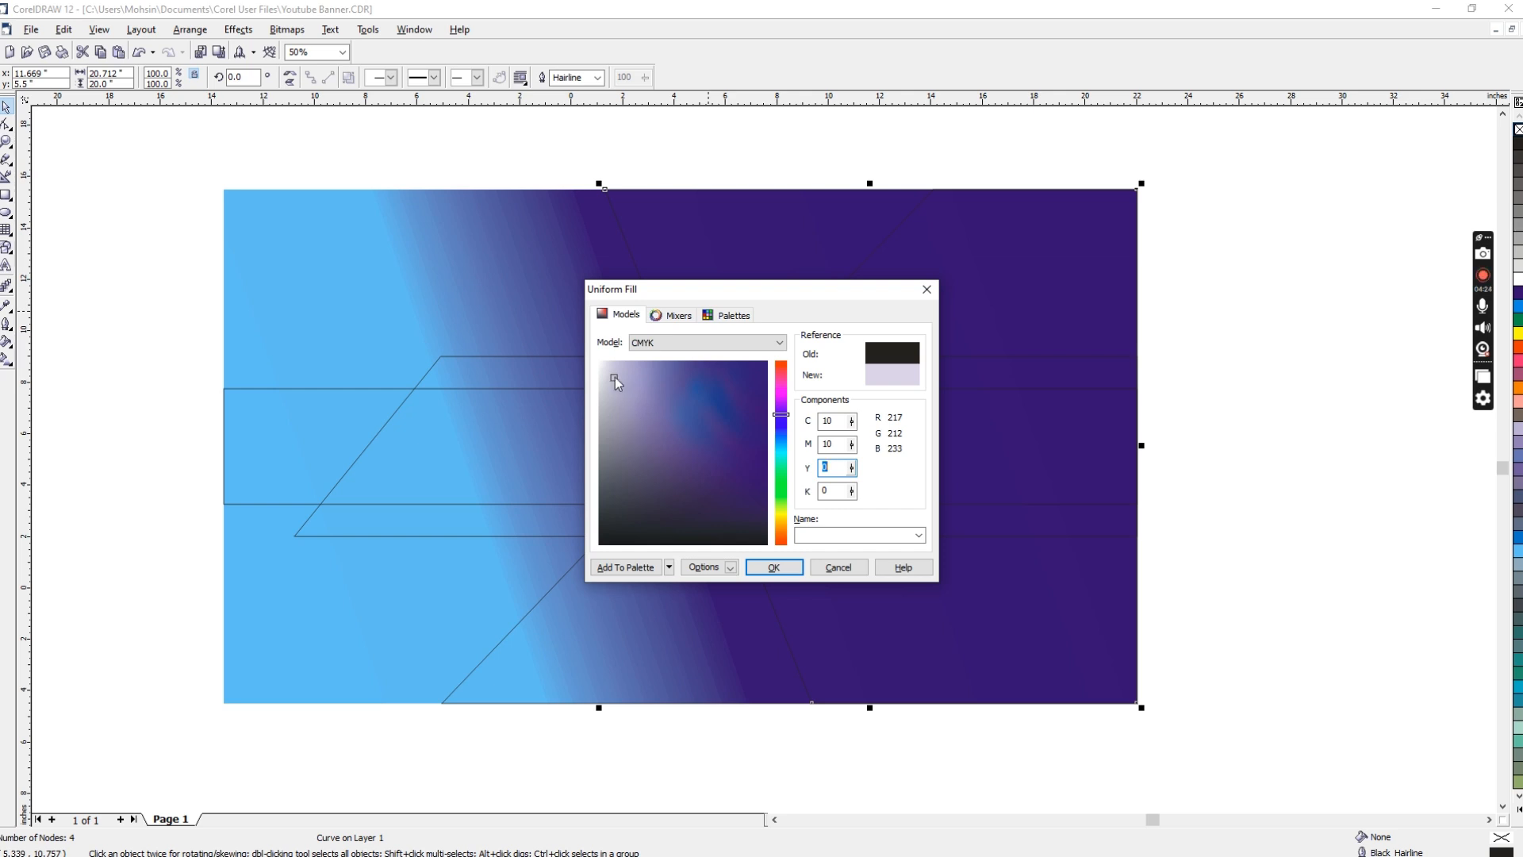
drag(616, 378, 699, 395)
click(773, 567)
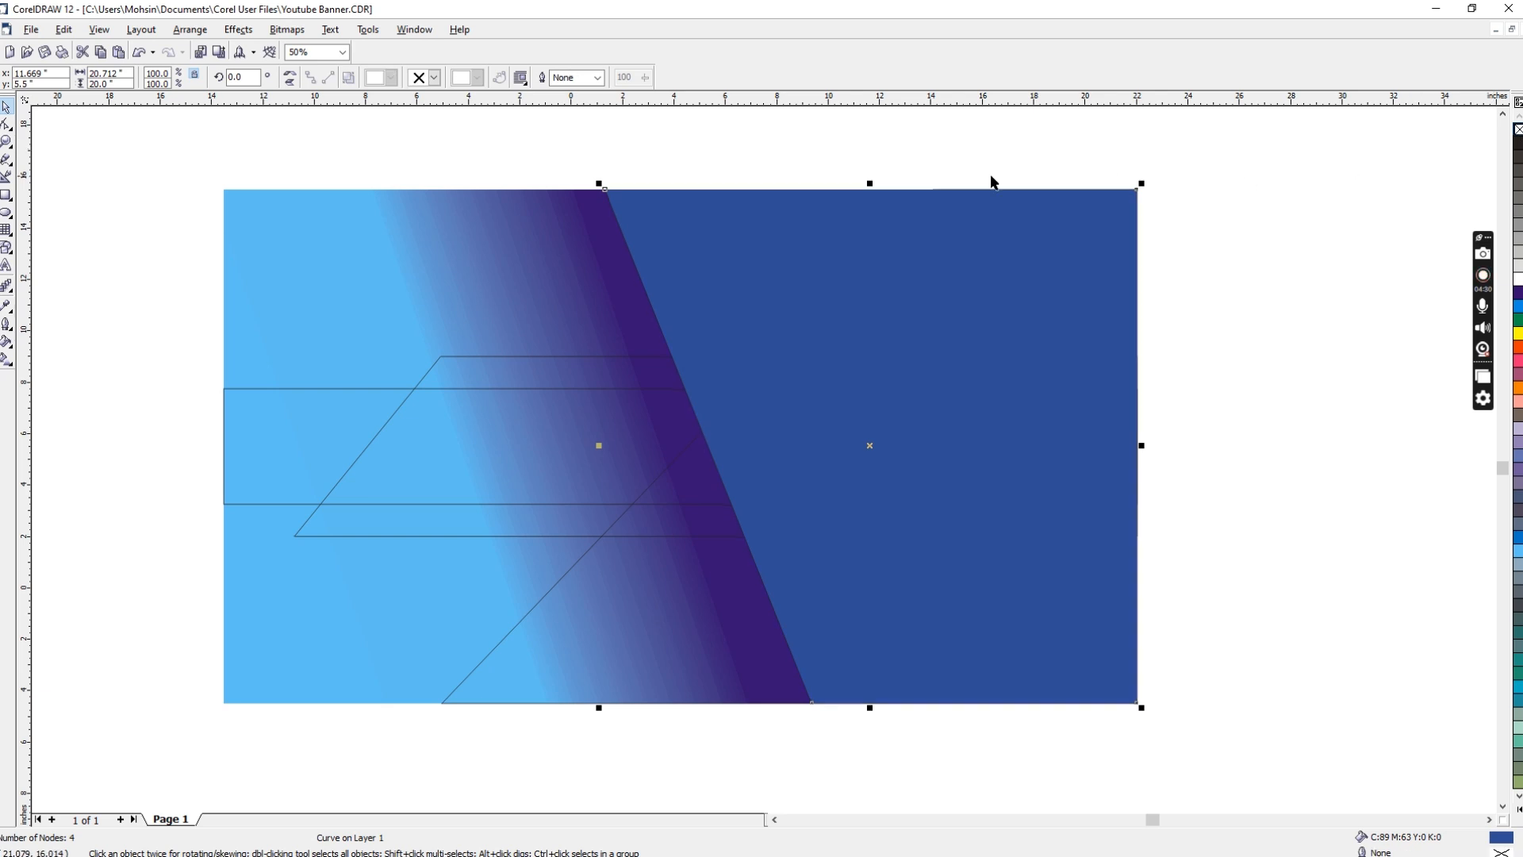
click(707, 140)
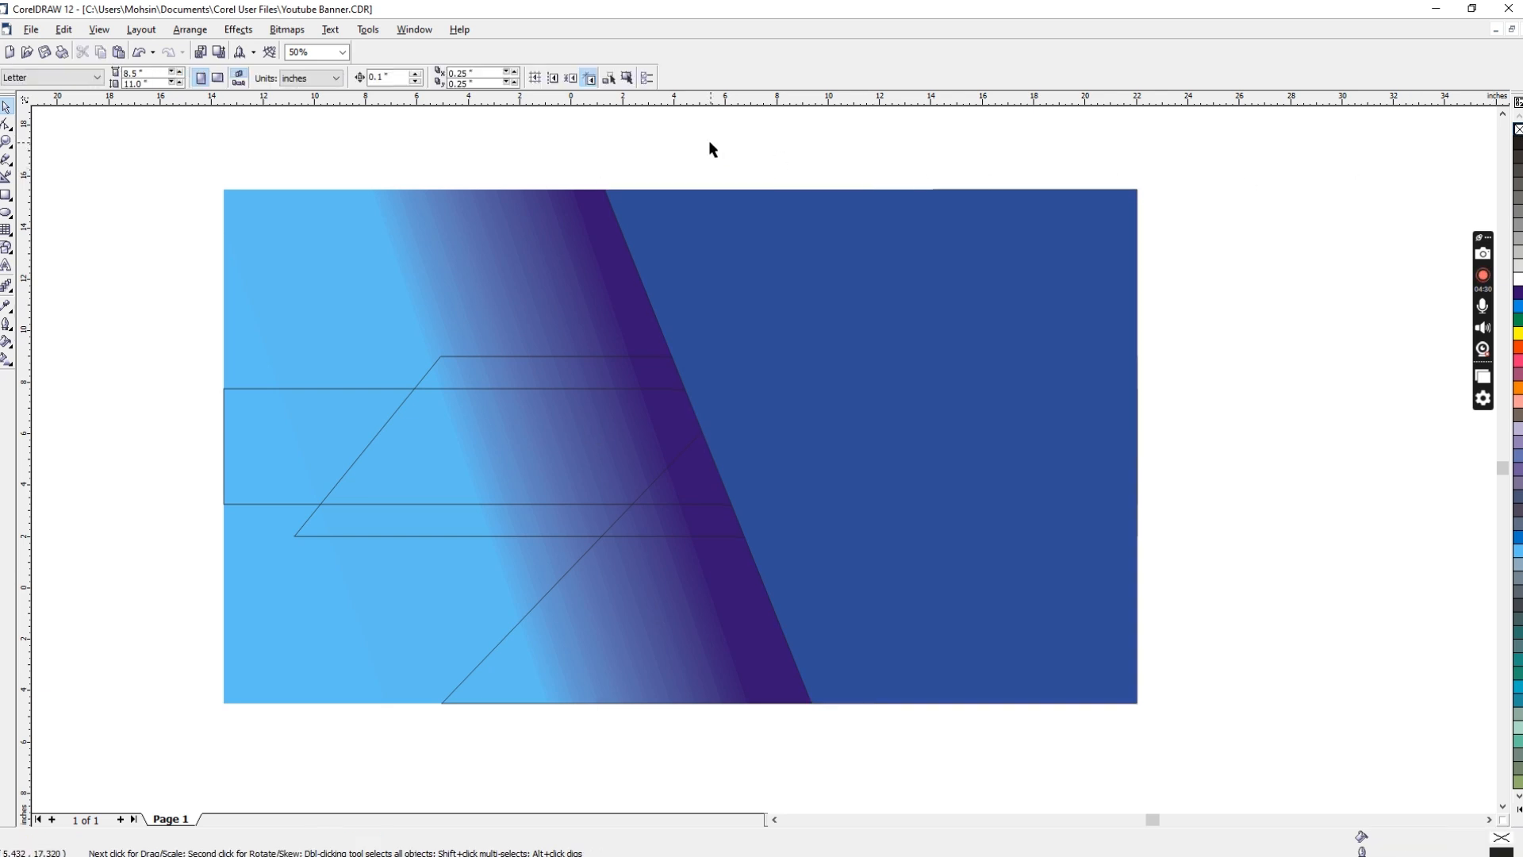
Step: Set up a custom linear gradient from light blue to dark purple for the 27.058 by 20 inch diagonal shape
click(770, 302)
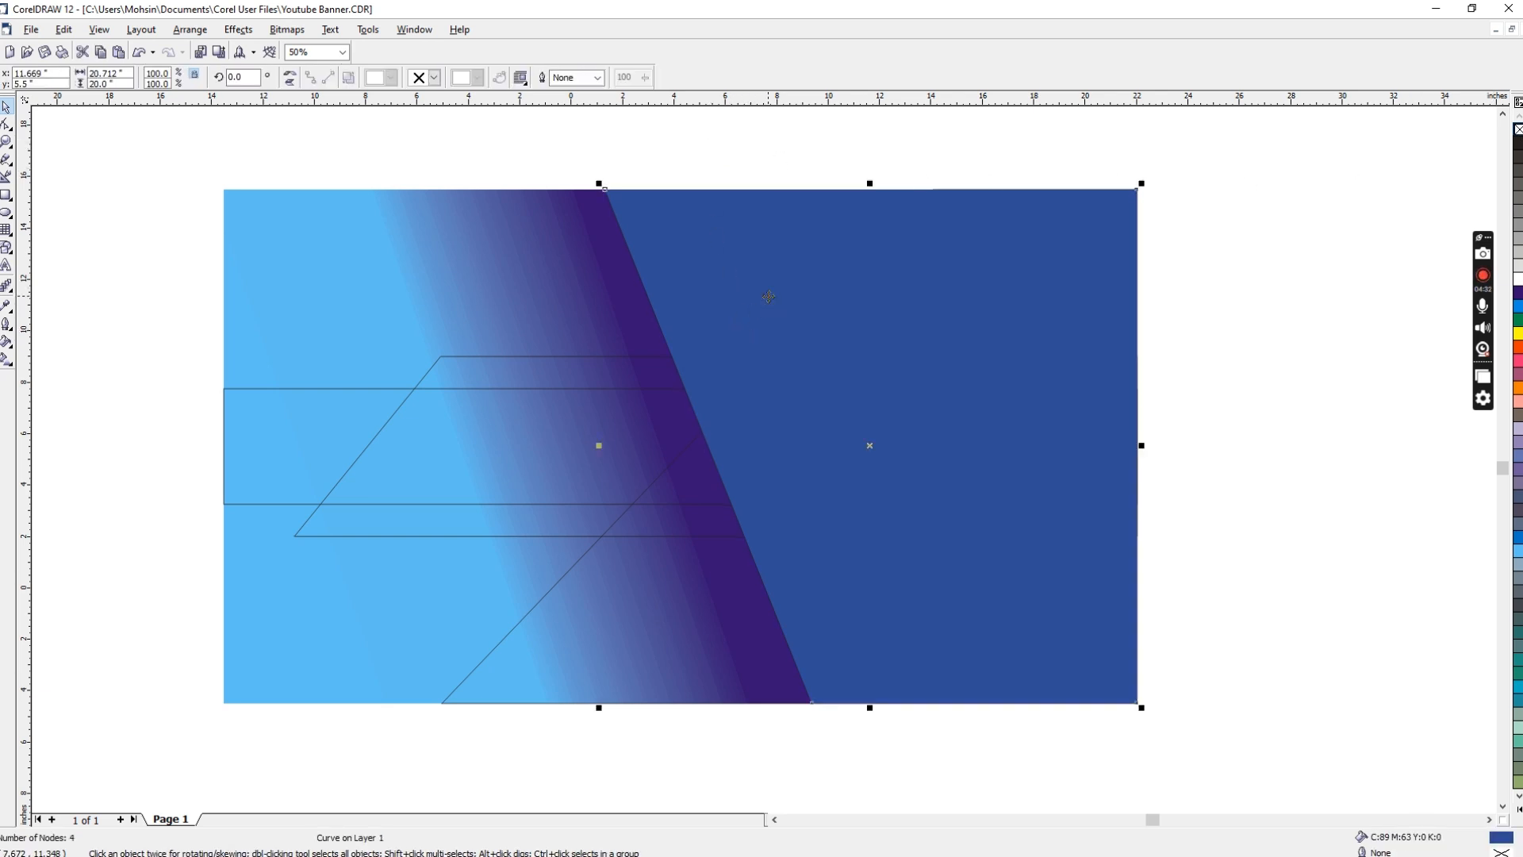
click(653, 483)
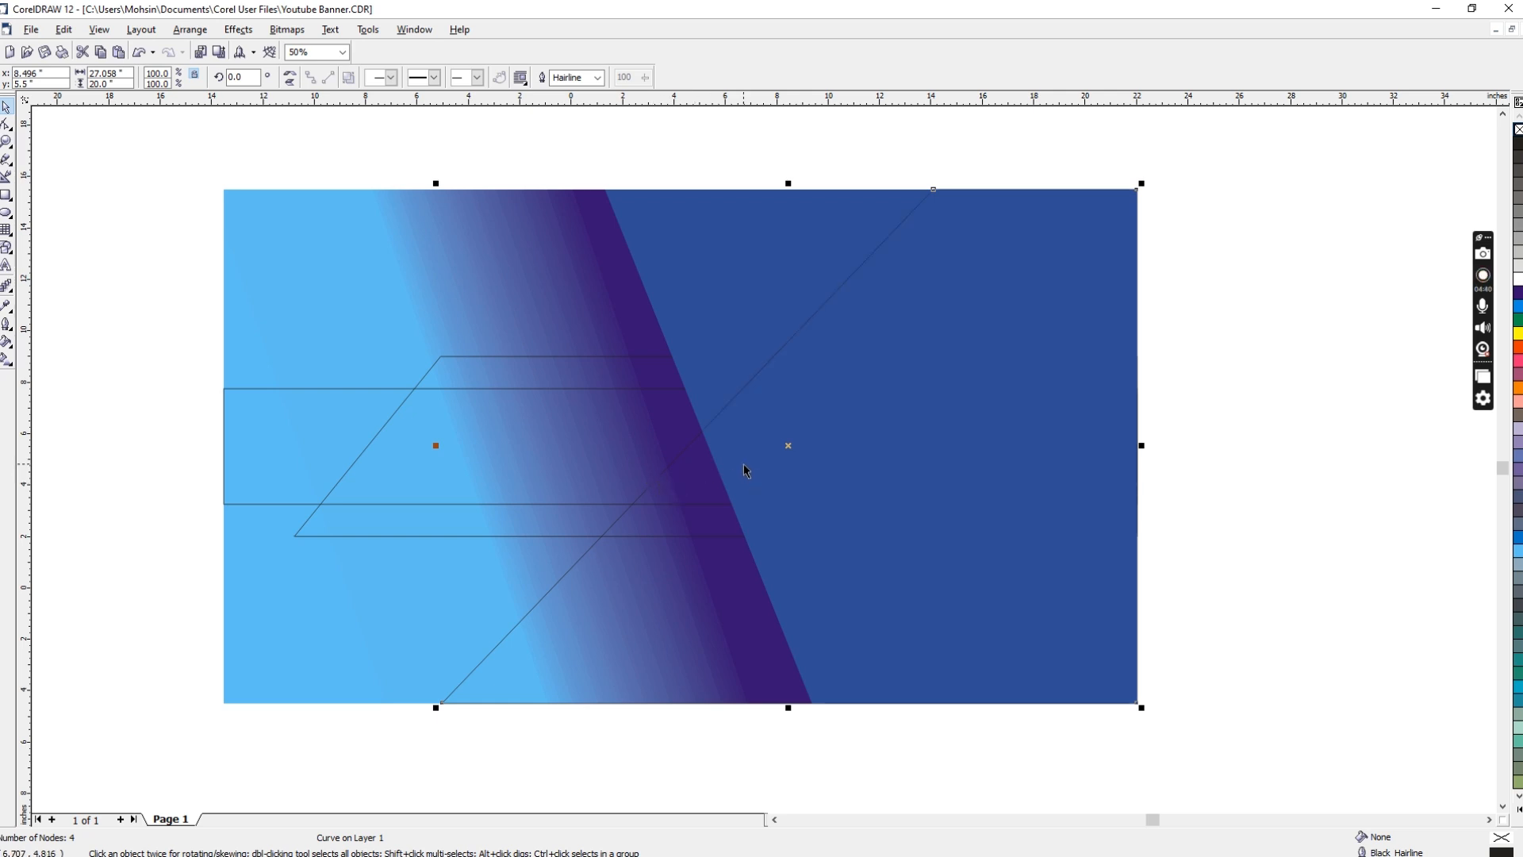
key(F11)
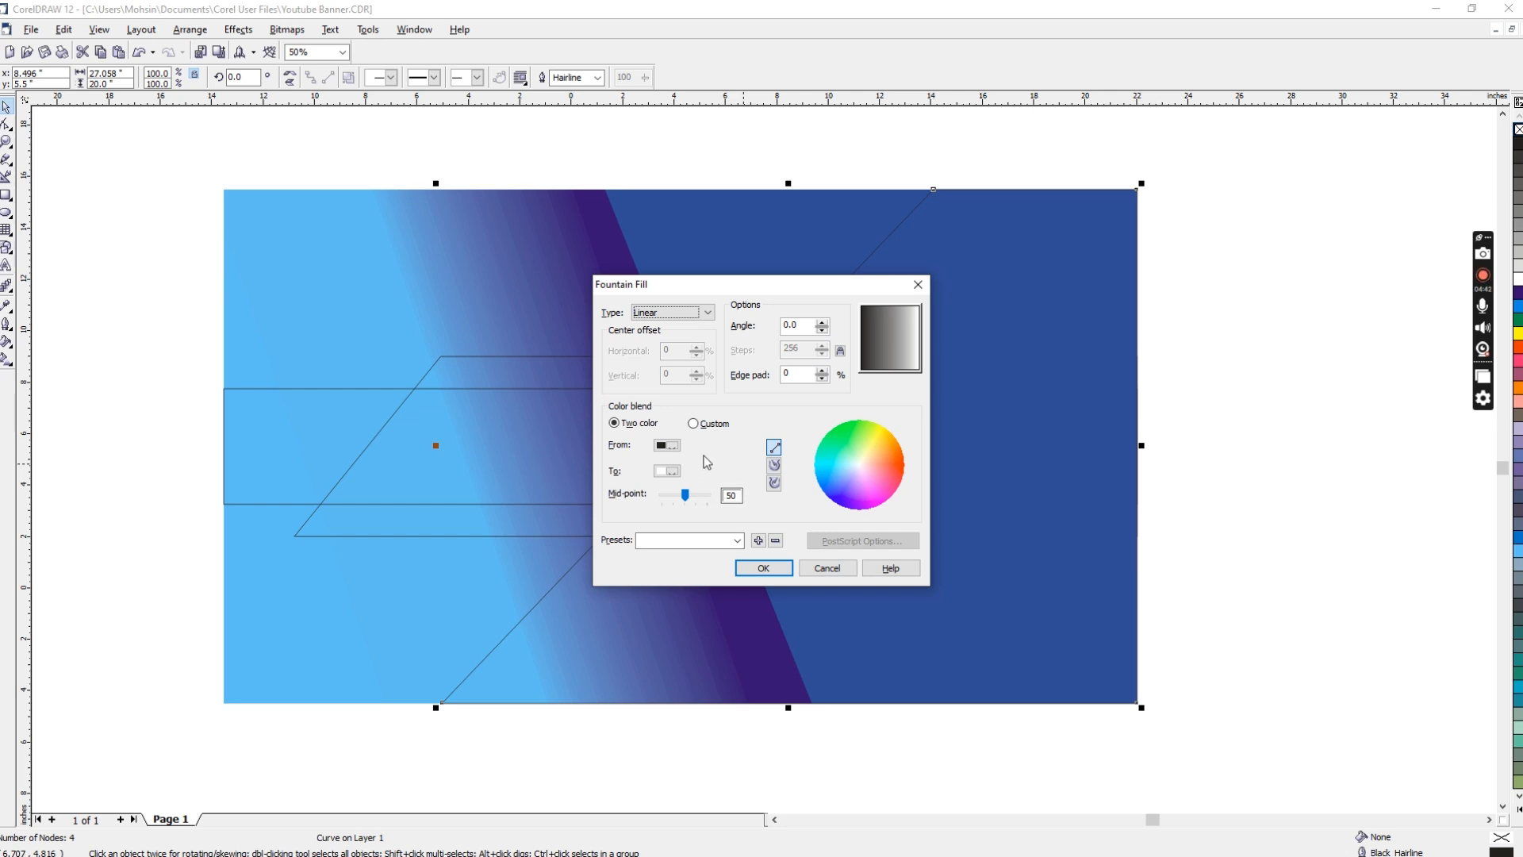
click(694, 424)
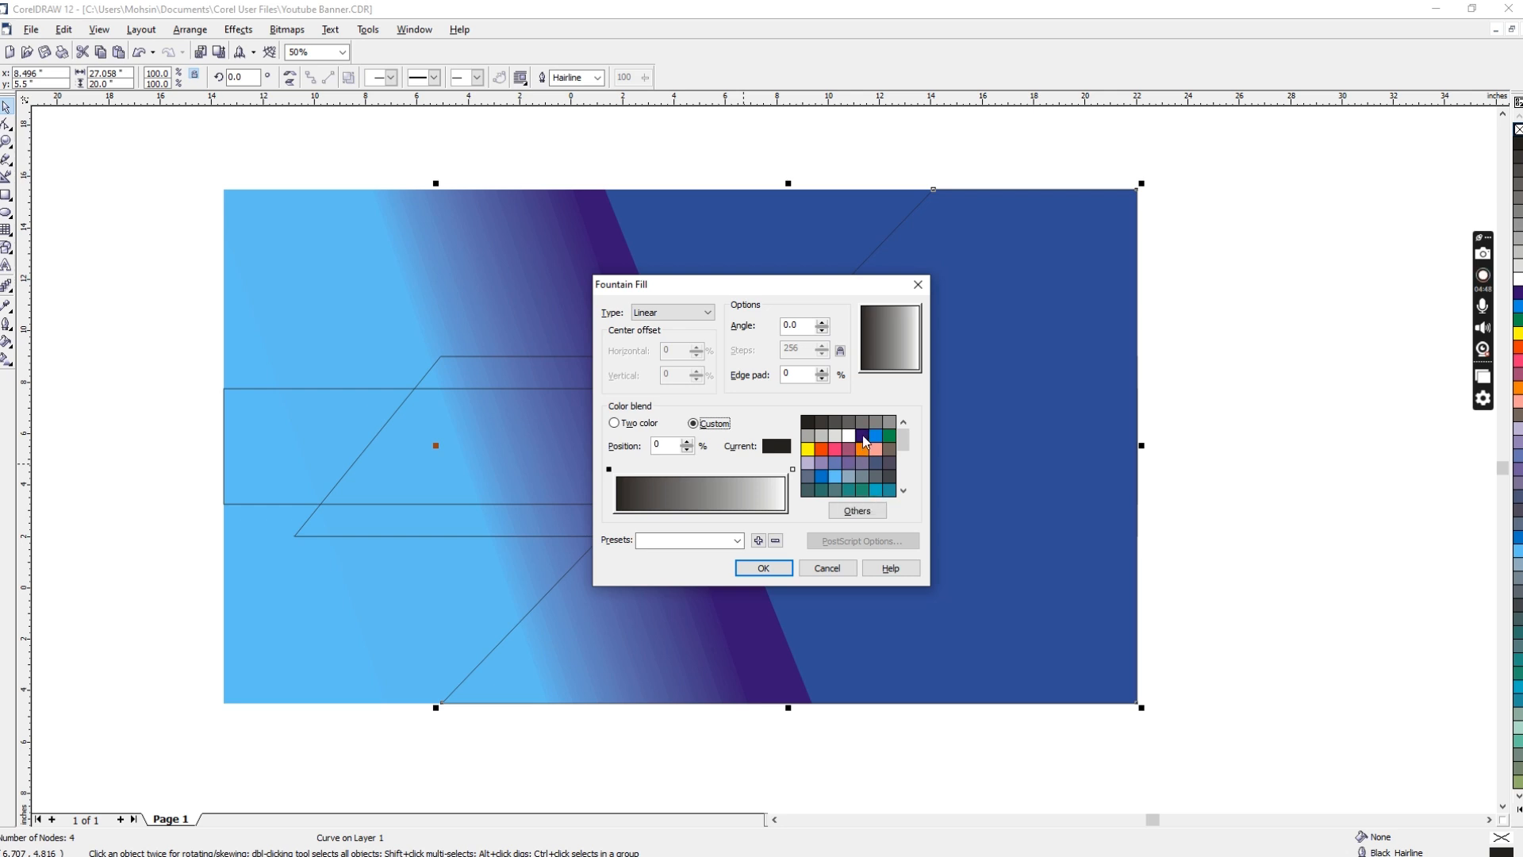
click(863, 436)
click(836, 476)
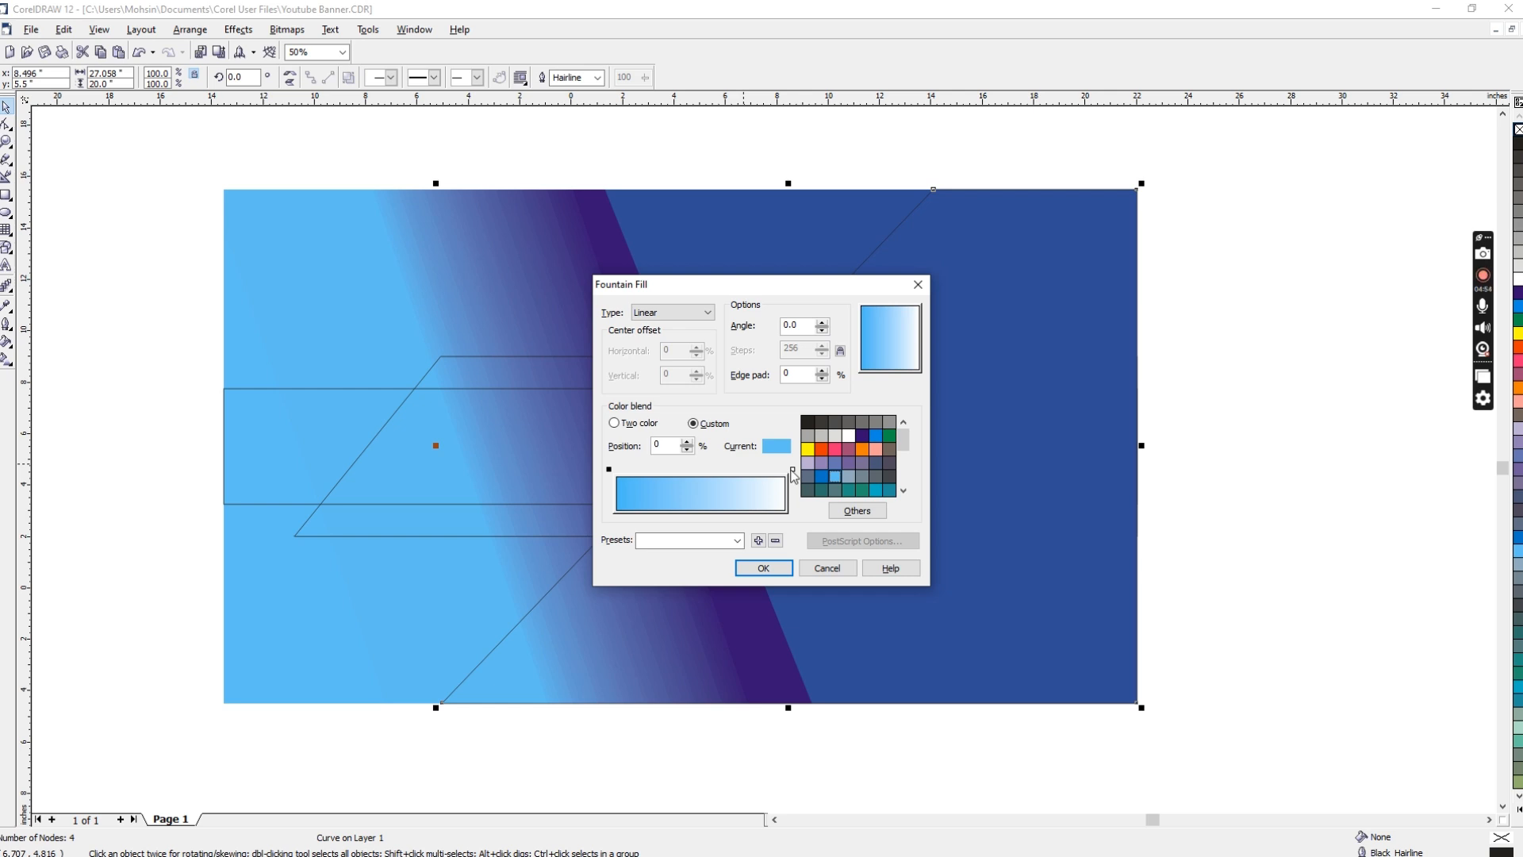
click(793, 470)
click(863, 436)
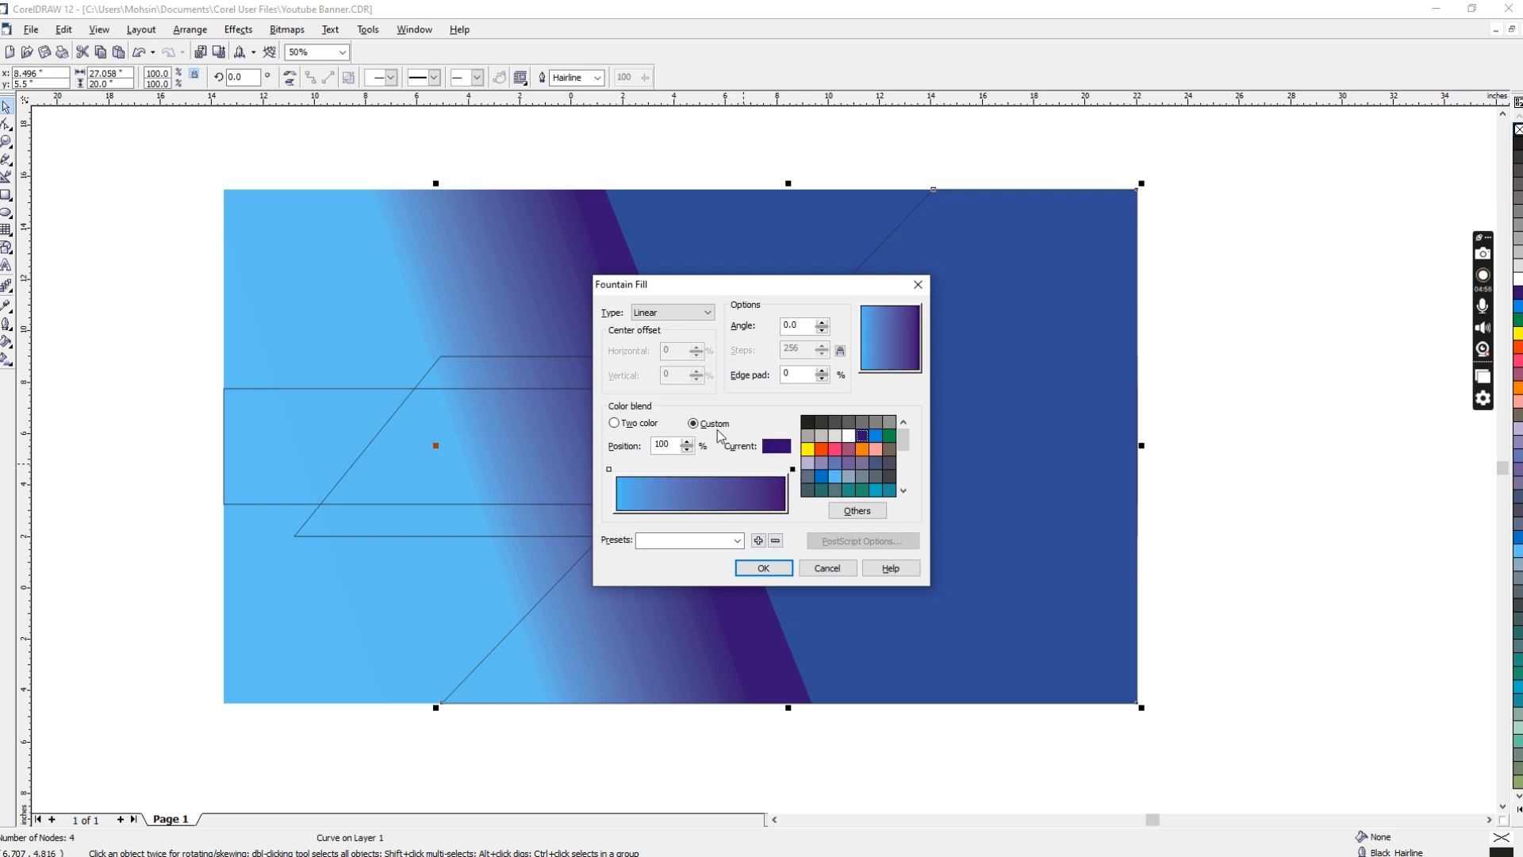
Step: Change the end colour of the diagonal shape's gradient to a medium blue of C 84, M 60, Y 0, K 0
click(857, 510)
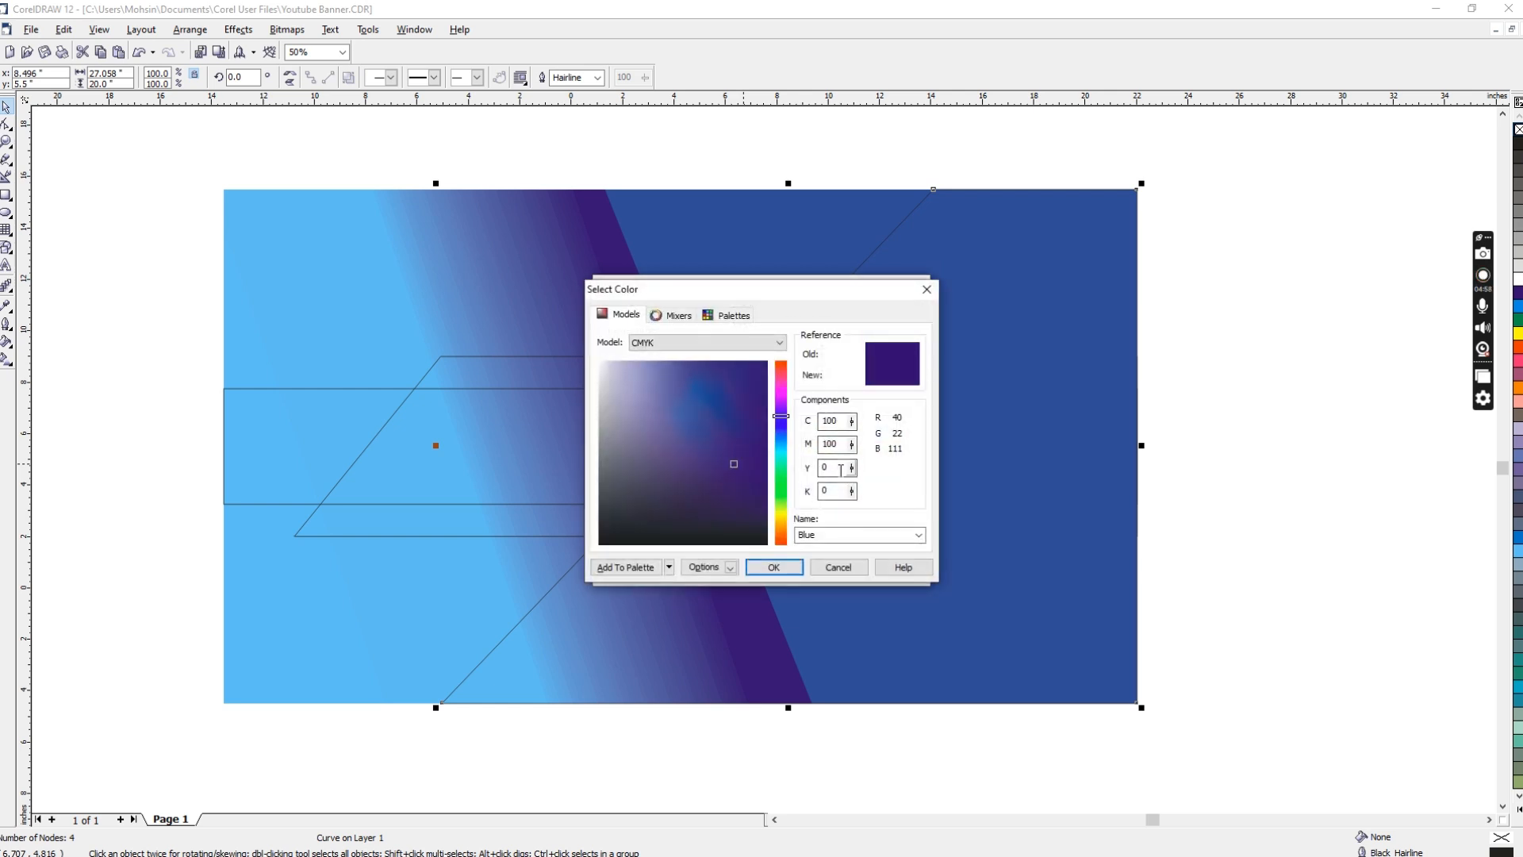
double_click(833, 420)
text(10)
key(Tab)
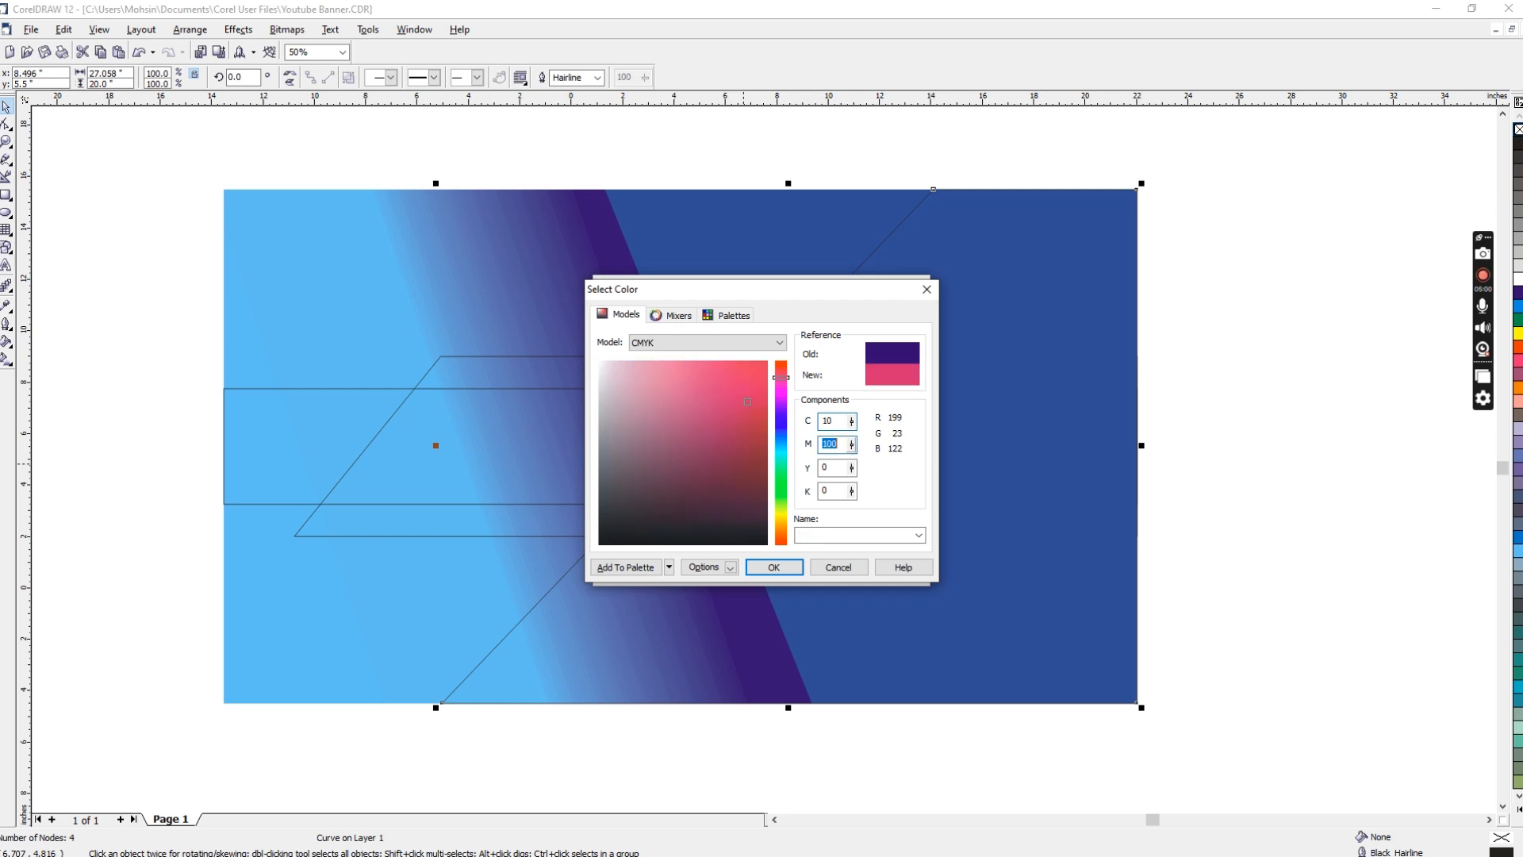
text(10)
key(Tab)
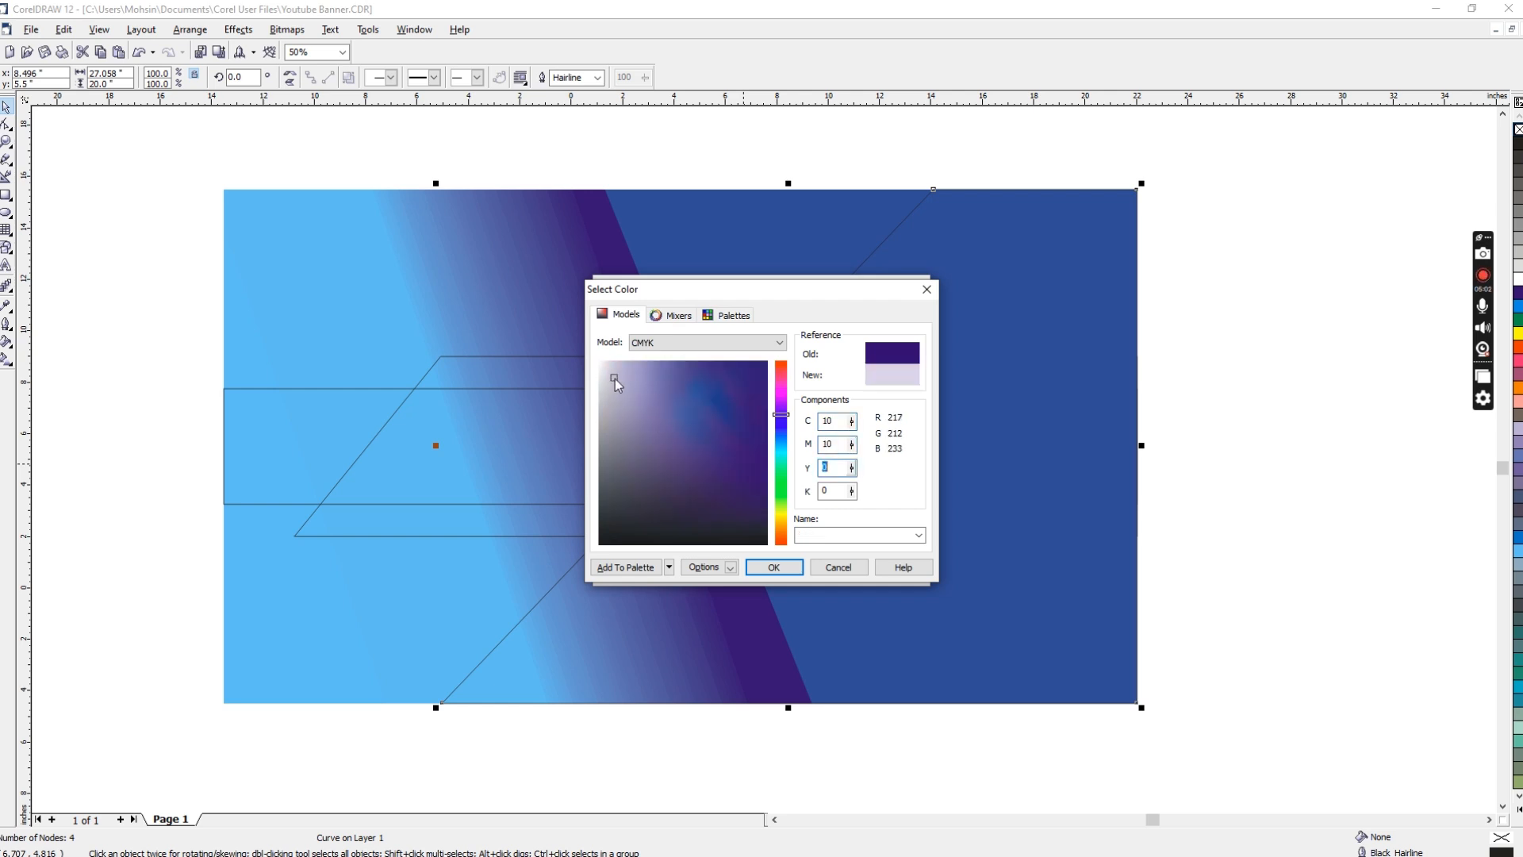
drag(616, 379, 693, 403)
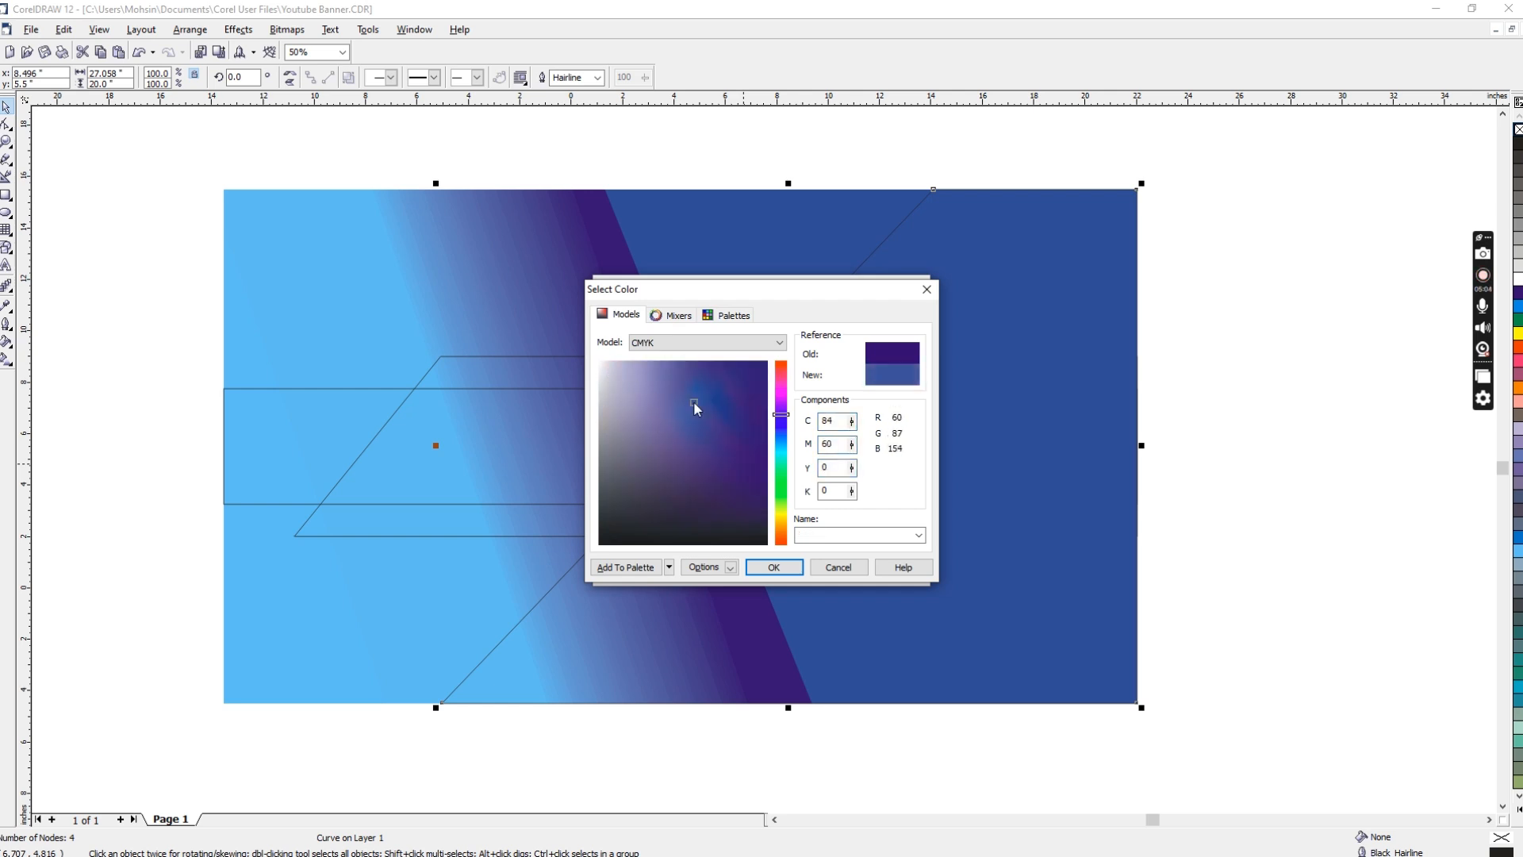
click(771, 568)
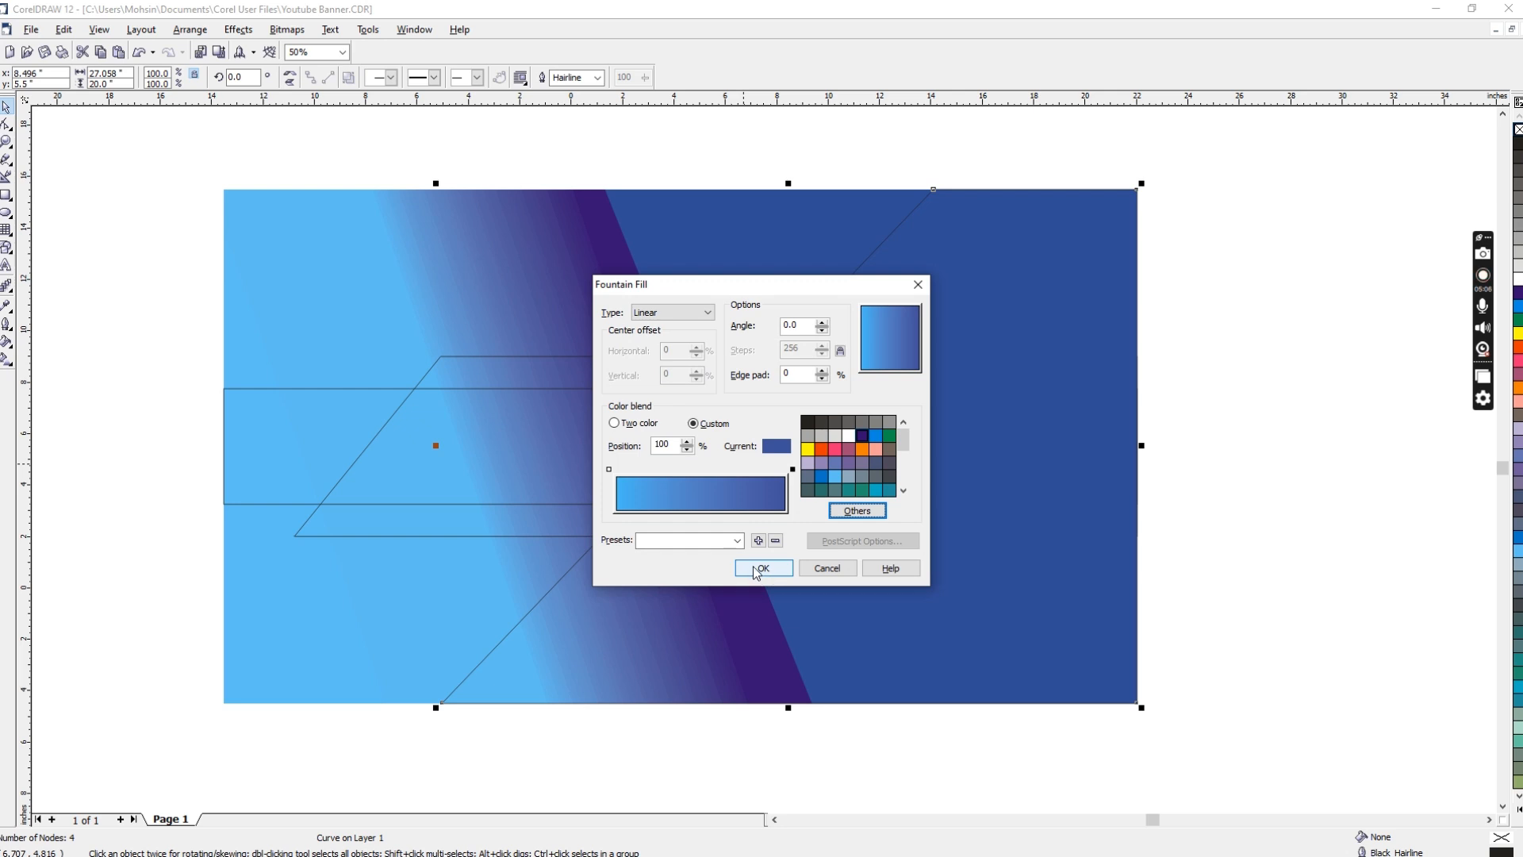
Step: Add a light blue stop just past the middle of the diagonal shape's gradient and apply the fill
double_click(611, 469)
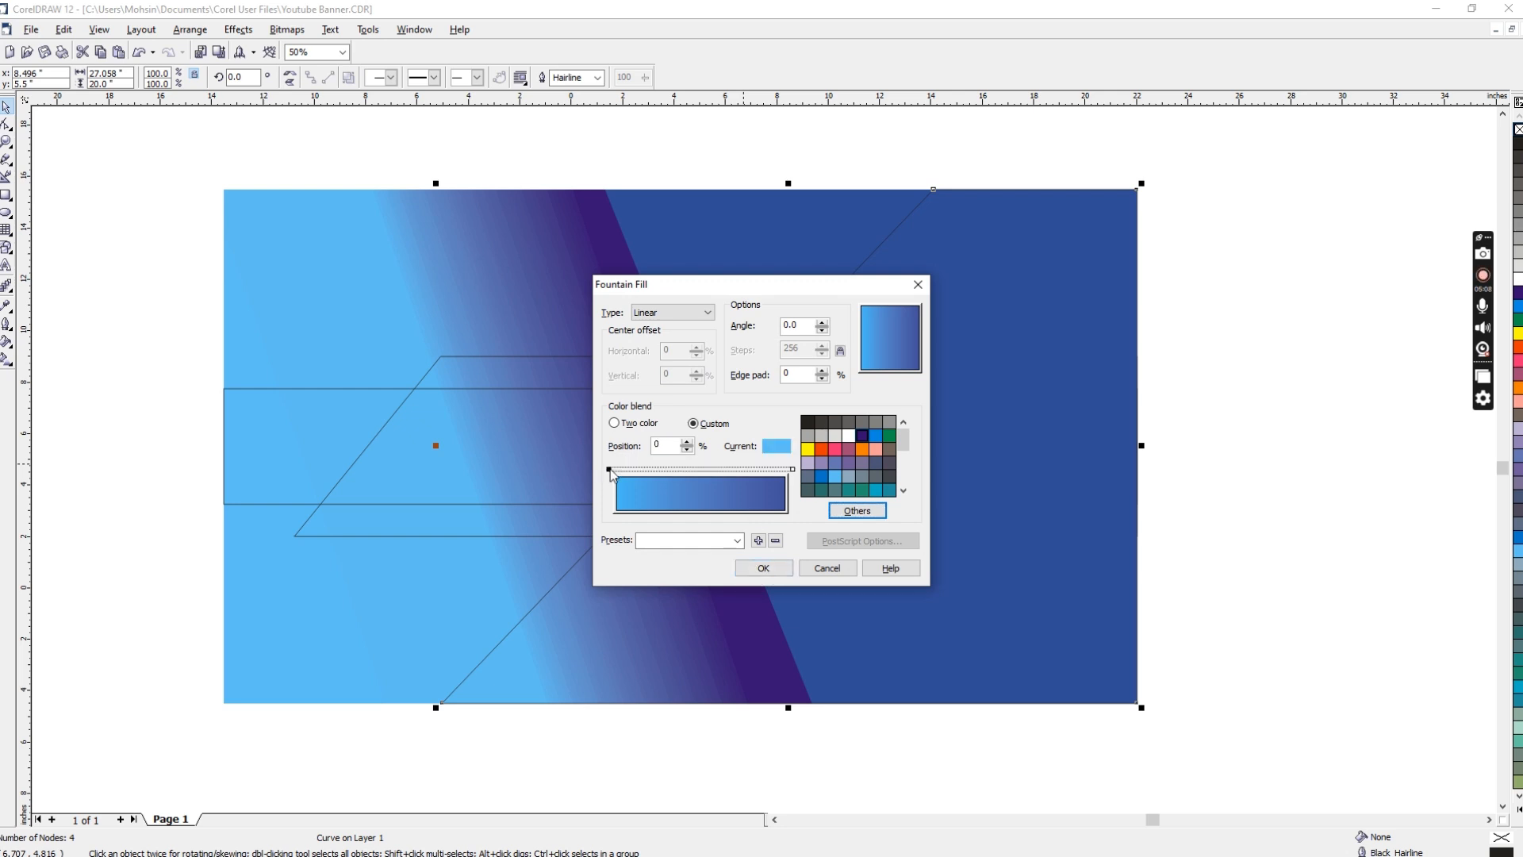
drag(623, 474, 712, 474)
click(762, 566)
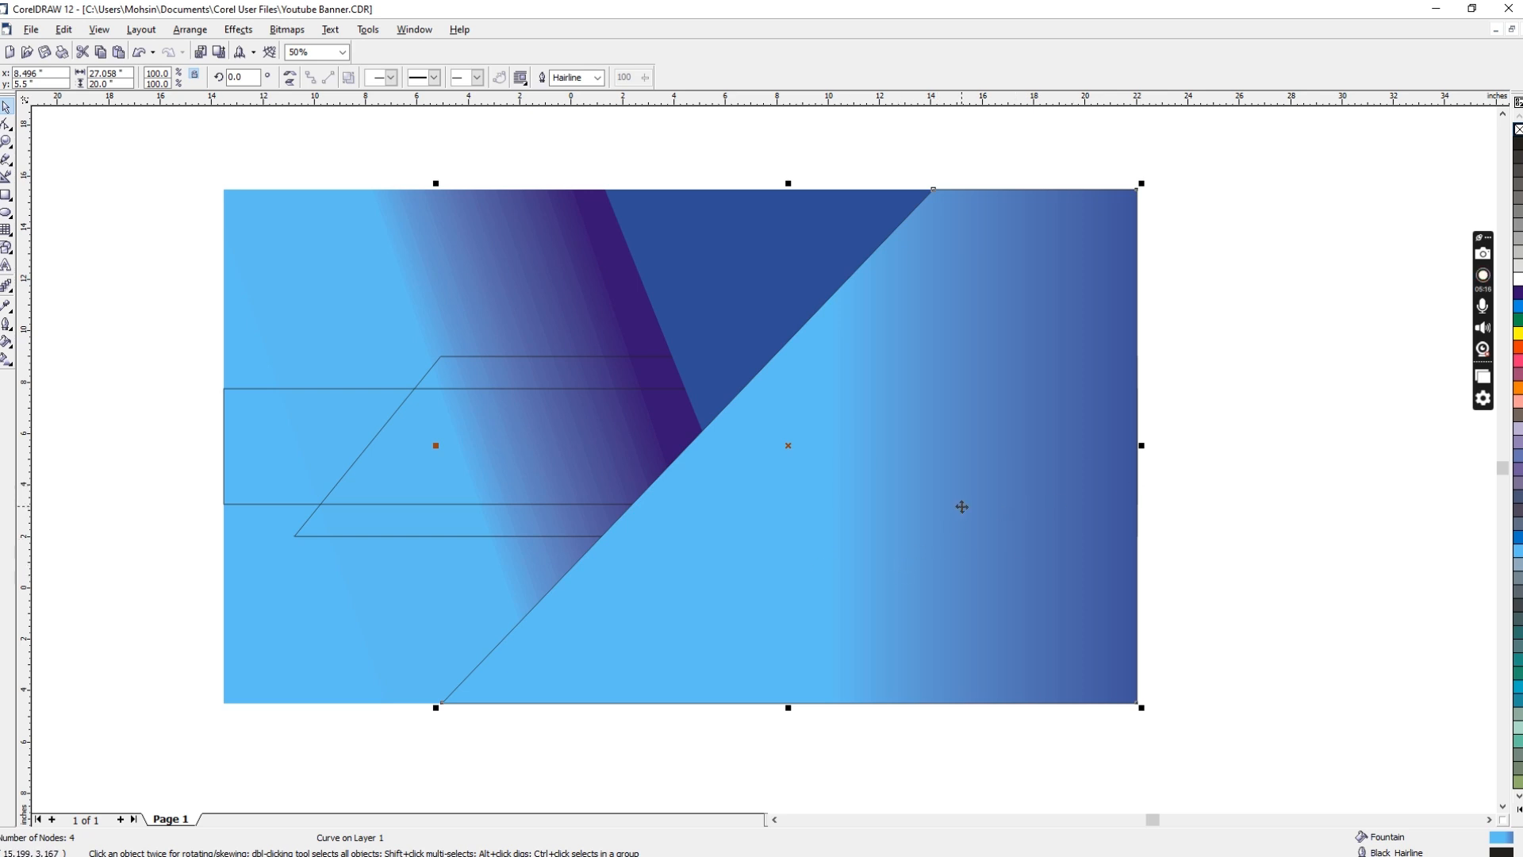
Step: Rotate the diagonal shape's gradient to an angle of -35.7 degrees
key(F11)
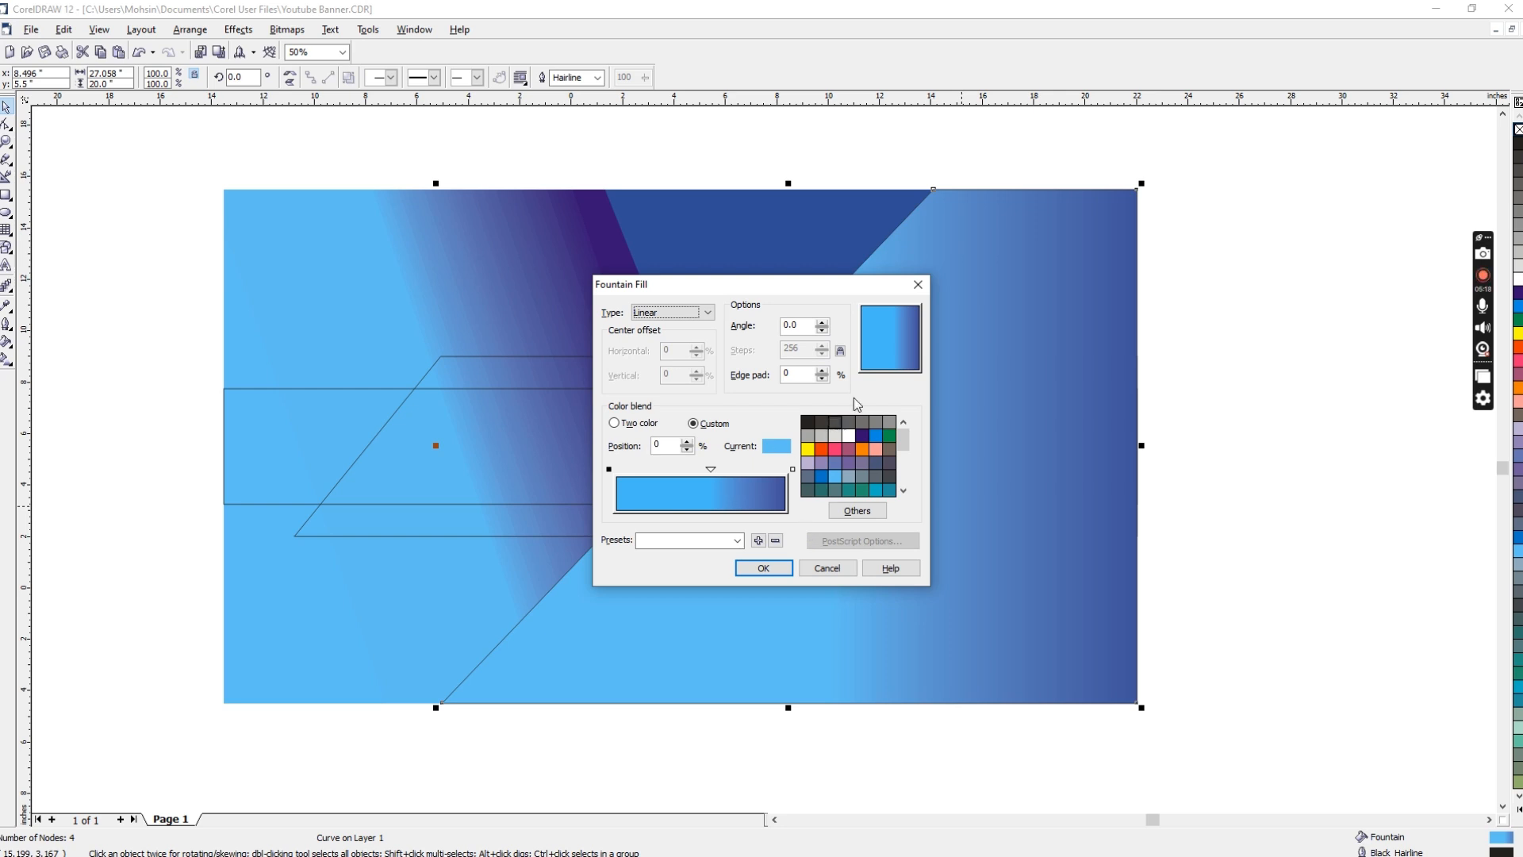
drag(909, 349, 917, 350)
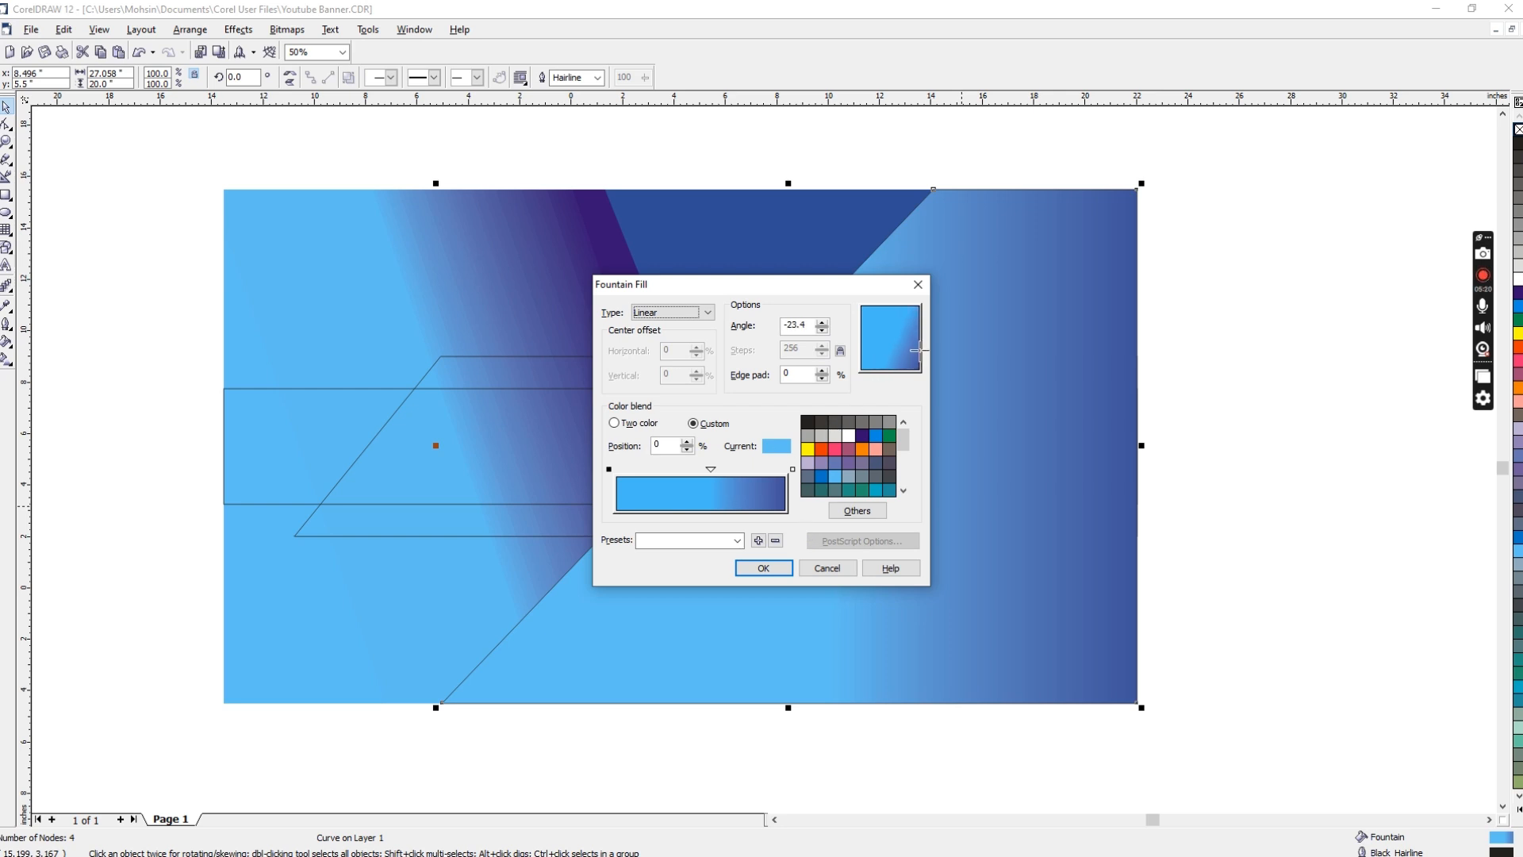
click(758, 568)
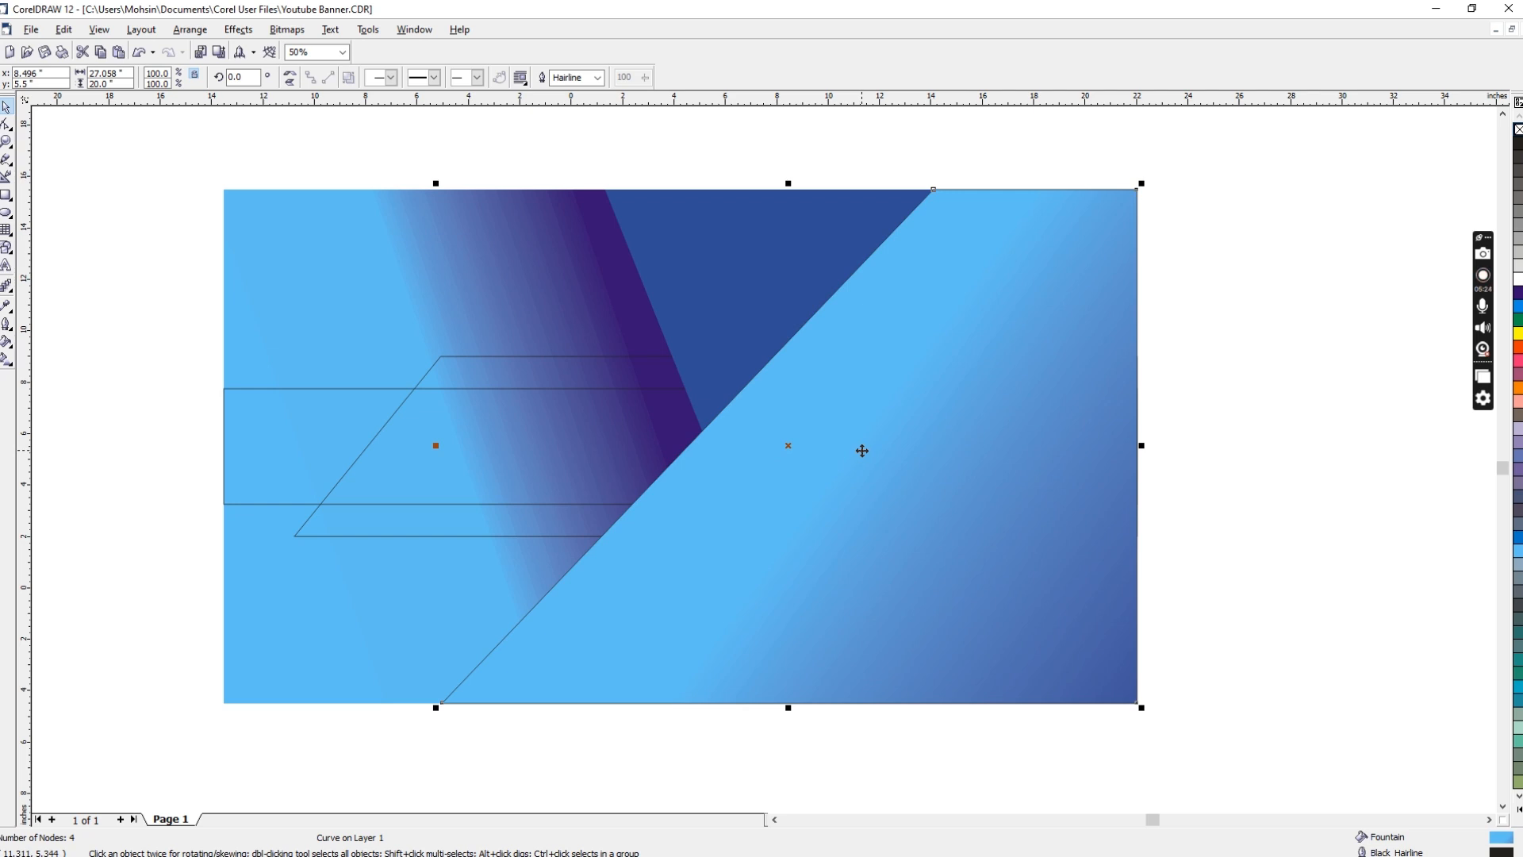
Step: Add a medium blue stop near the gradient's dark end, move the middle light blue stop to 50%, and apply the fill
key(F11)
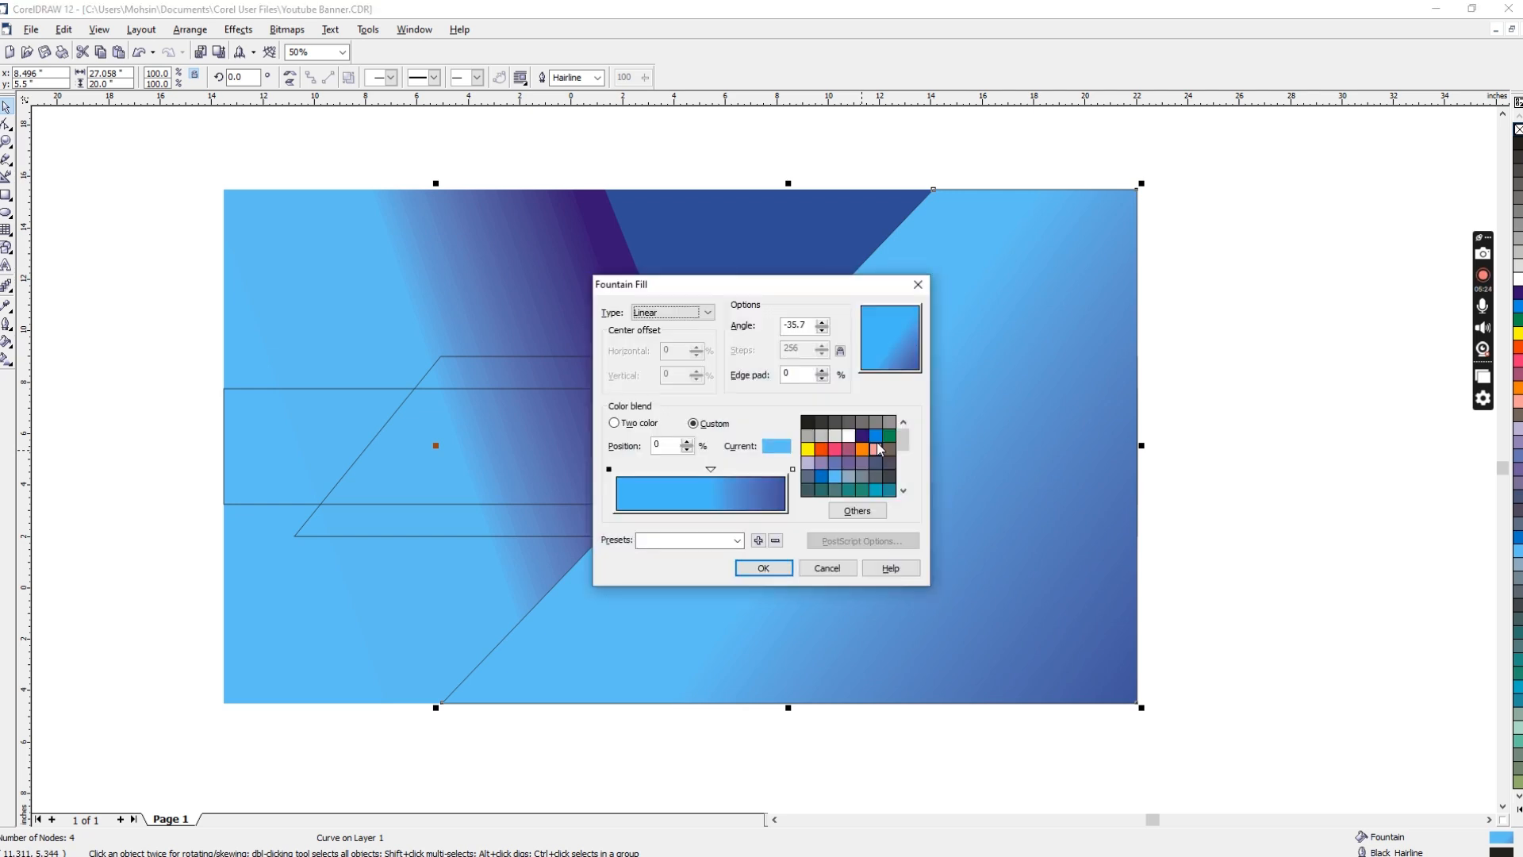
double_click(793, 470)
drag(793, 470, 748, 474)
click(711, 470)
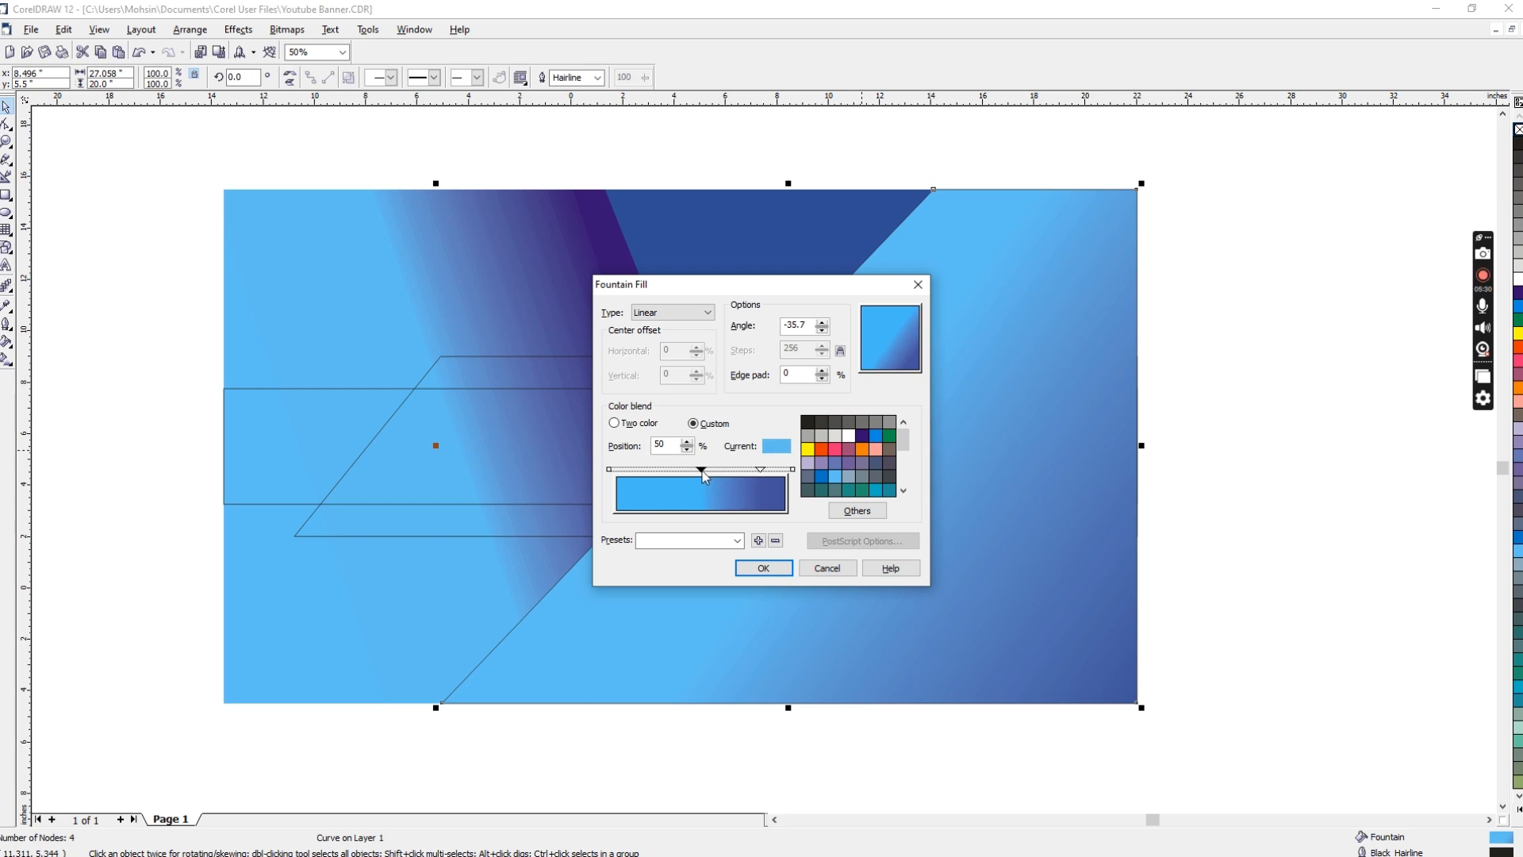
click(763, 568)
Step: Remove the outline from the gradient-filled diagonal shape
click(1168, 343)
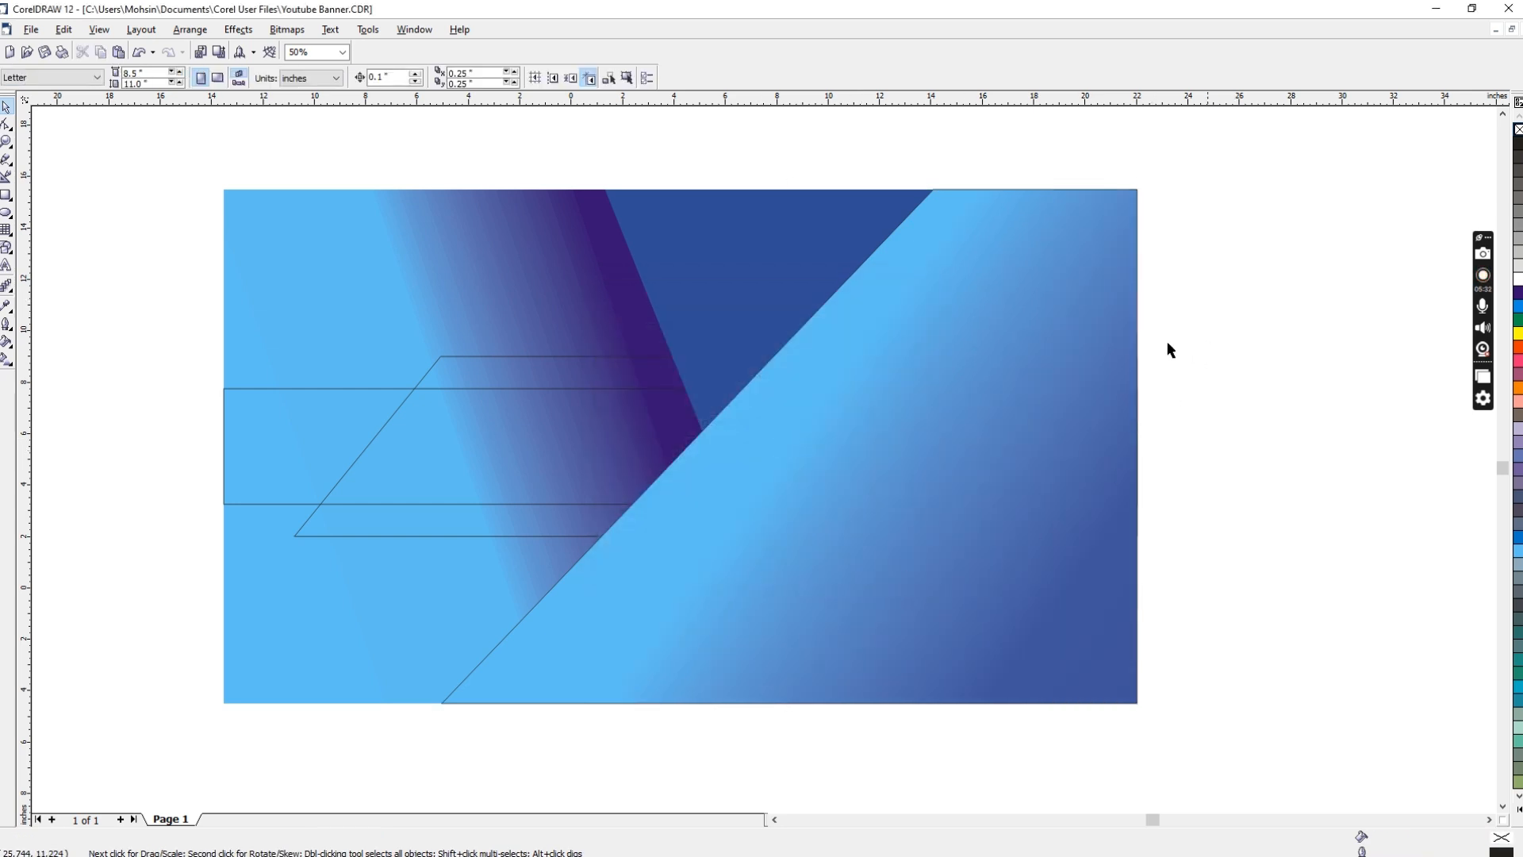
click(836, 511)
right_click(1517, 129)
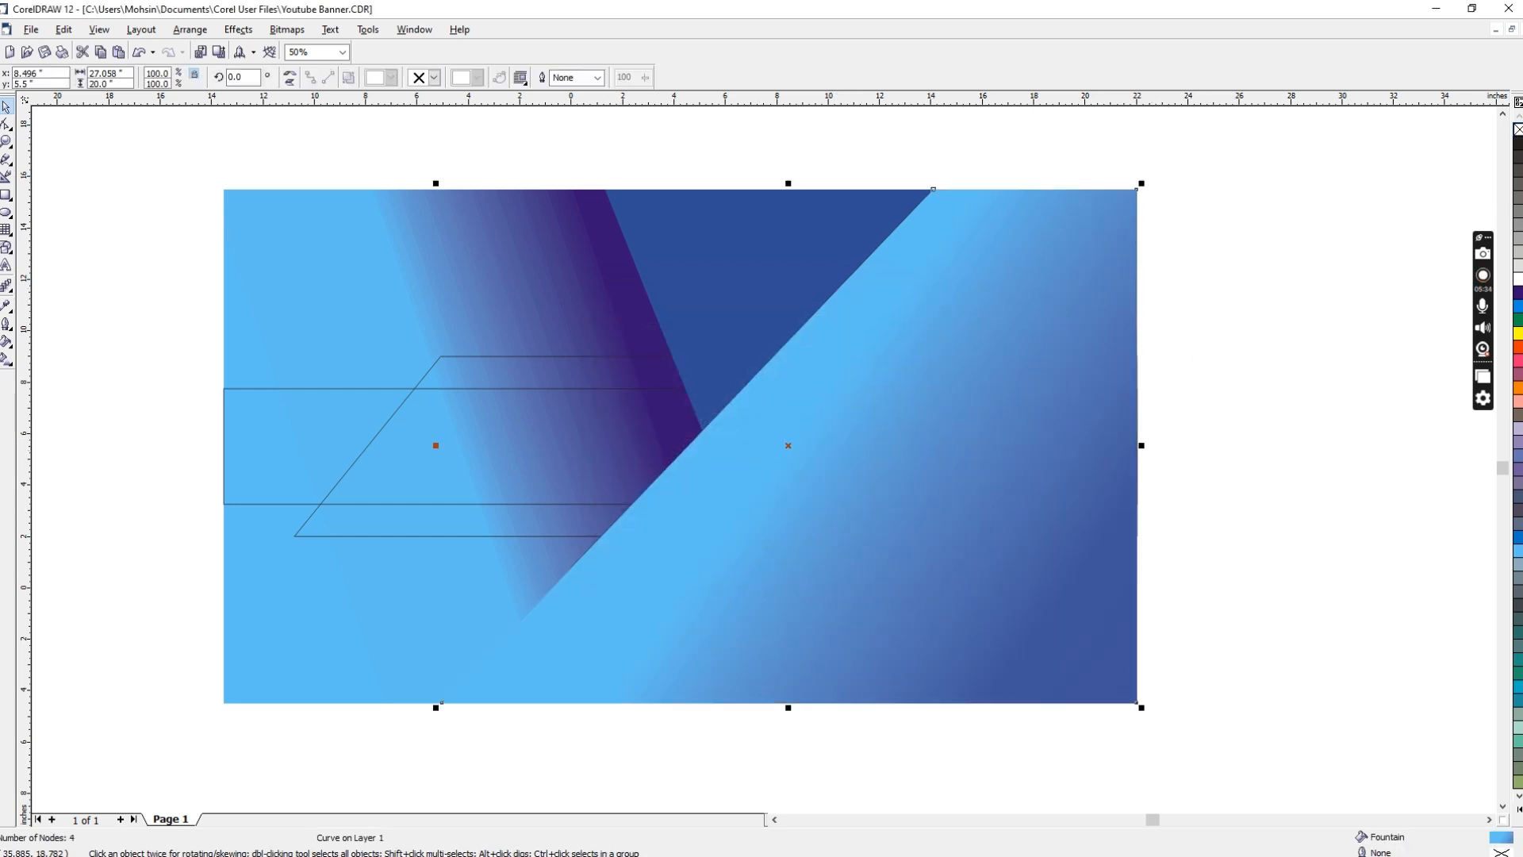
Step: Bring the 32.8 by 7 inch slanted band to the front of all shapes
click(1335, 239)
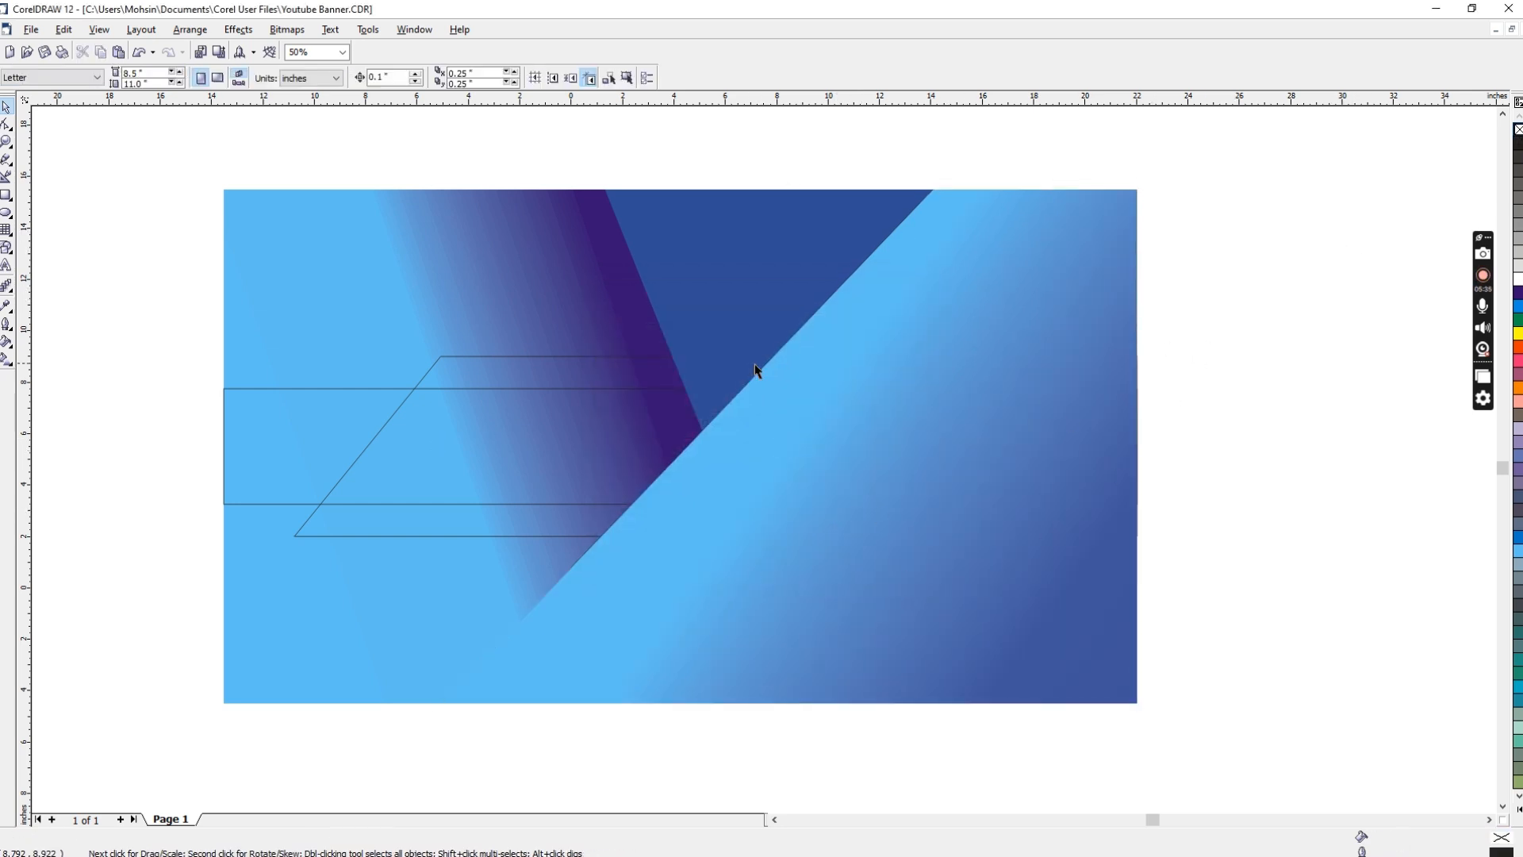
click(591, 357)
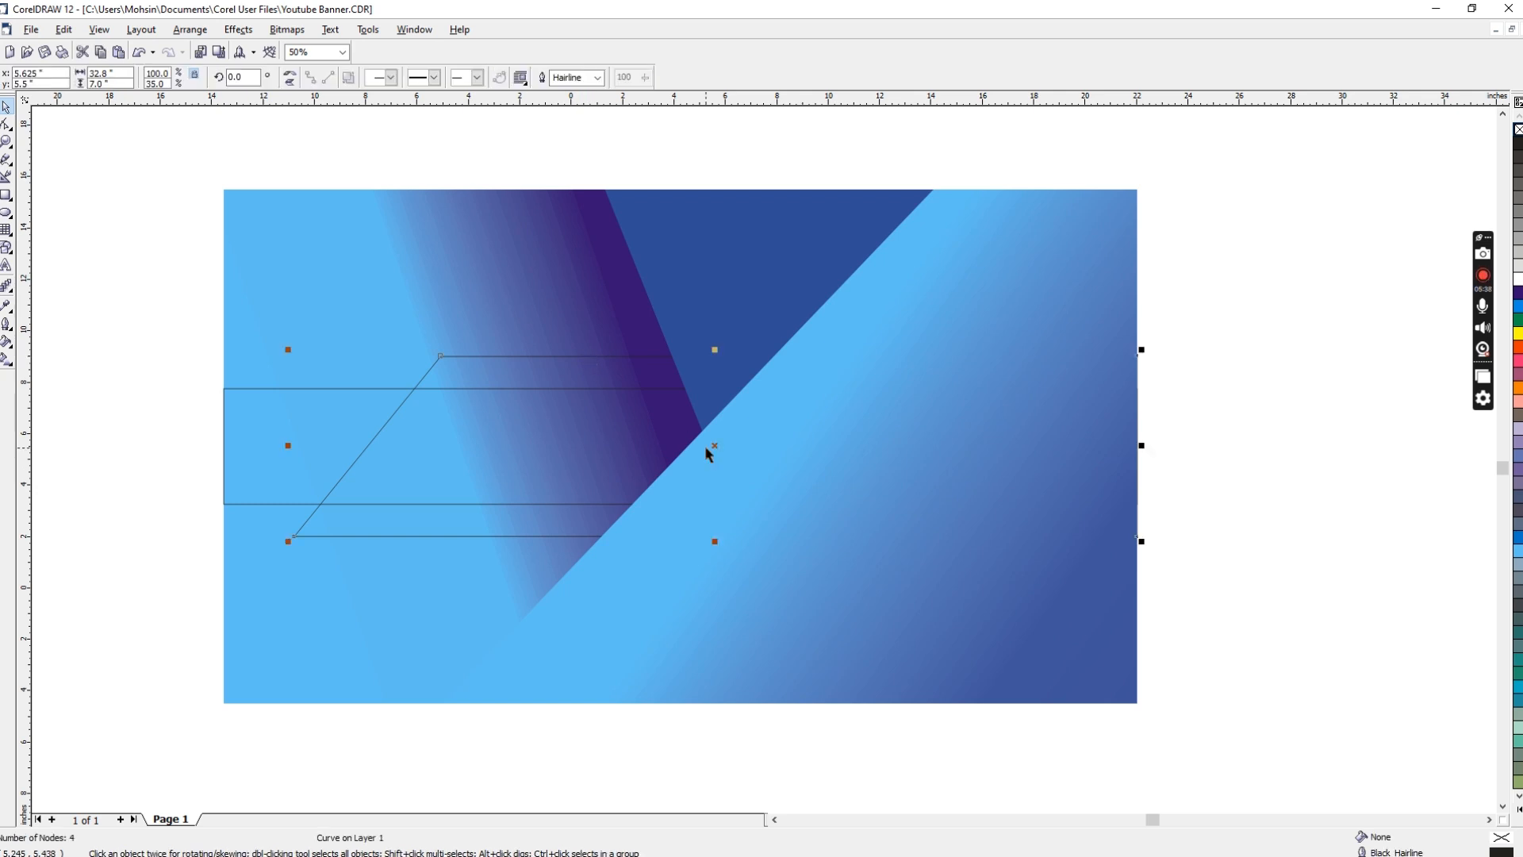
key(shift+Page_Up)
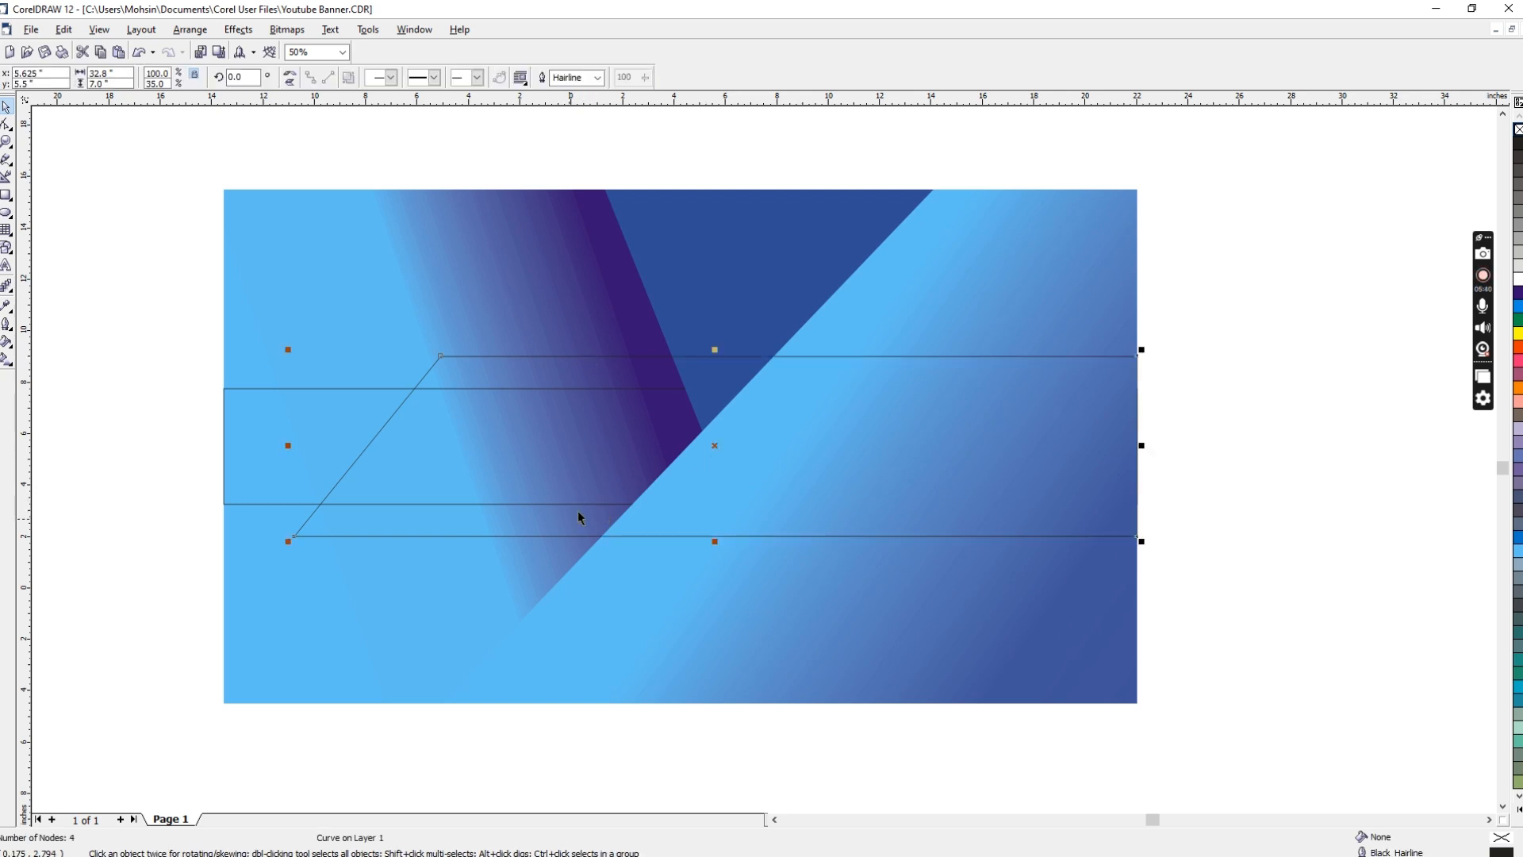
Step: Set the background rectangle's linear gradient to an angle of 0 and move its inner light blue stop to 14%
click(416, 606)
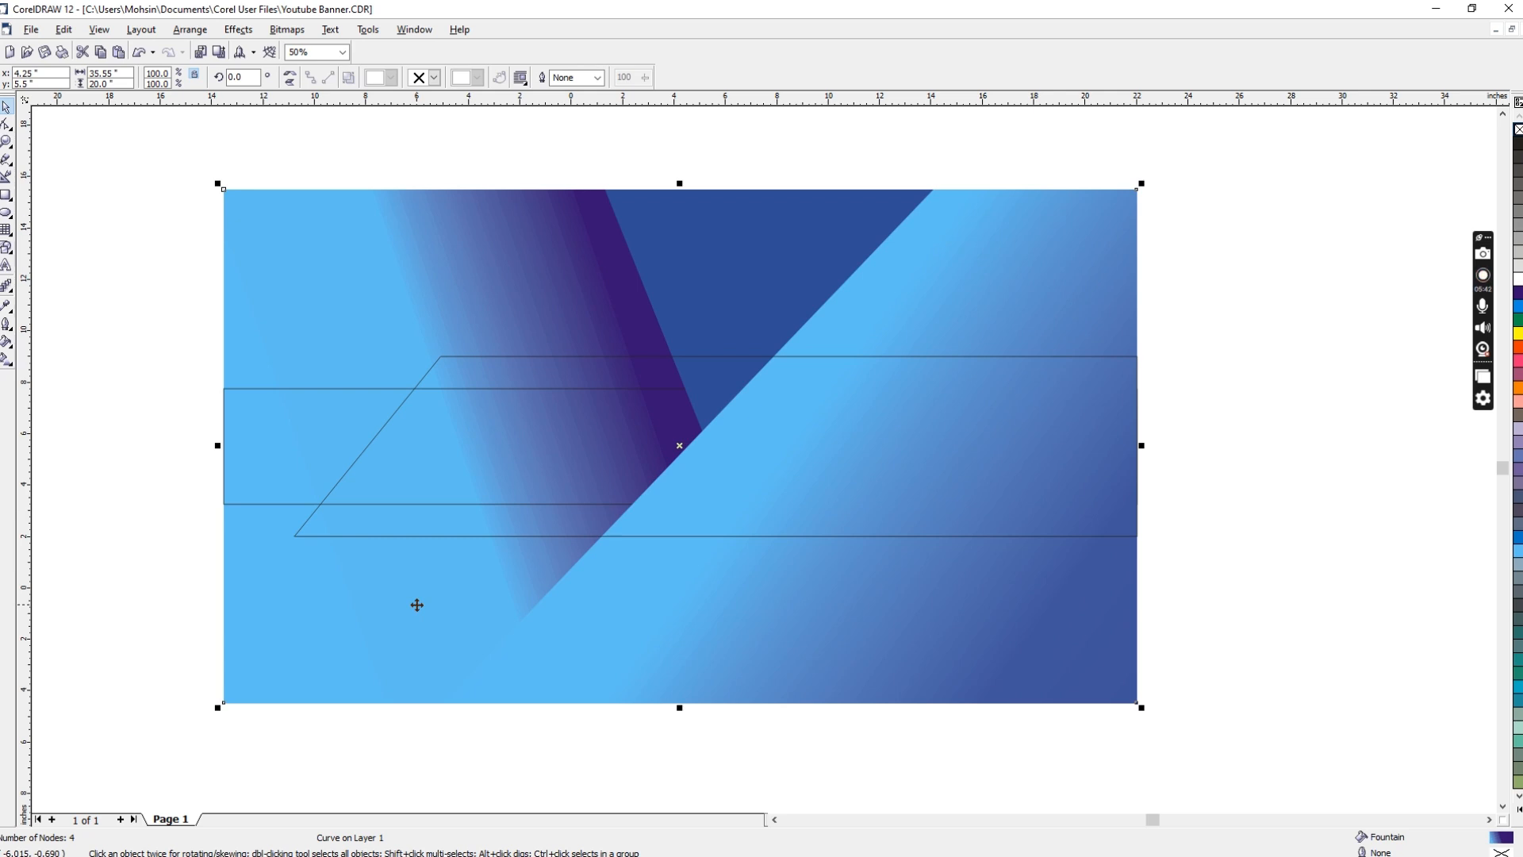
key(F11)
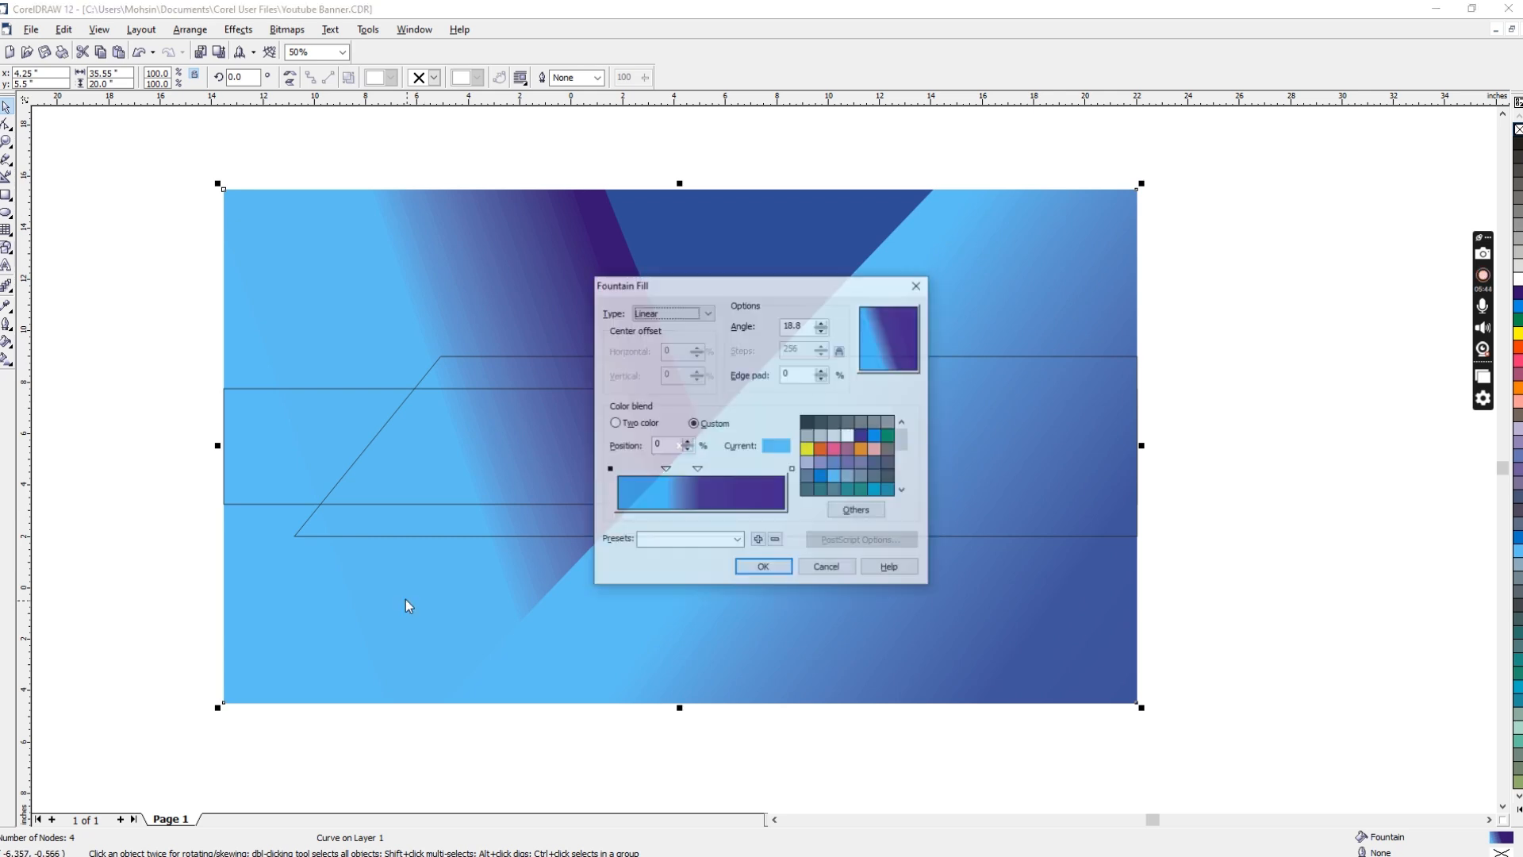
double_click(802, 325)
text(0)
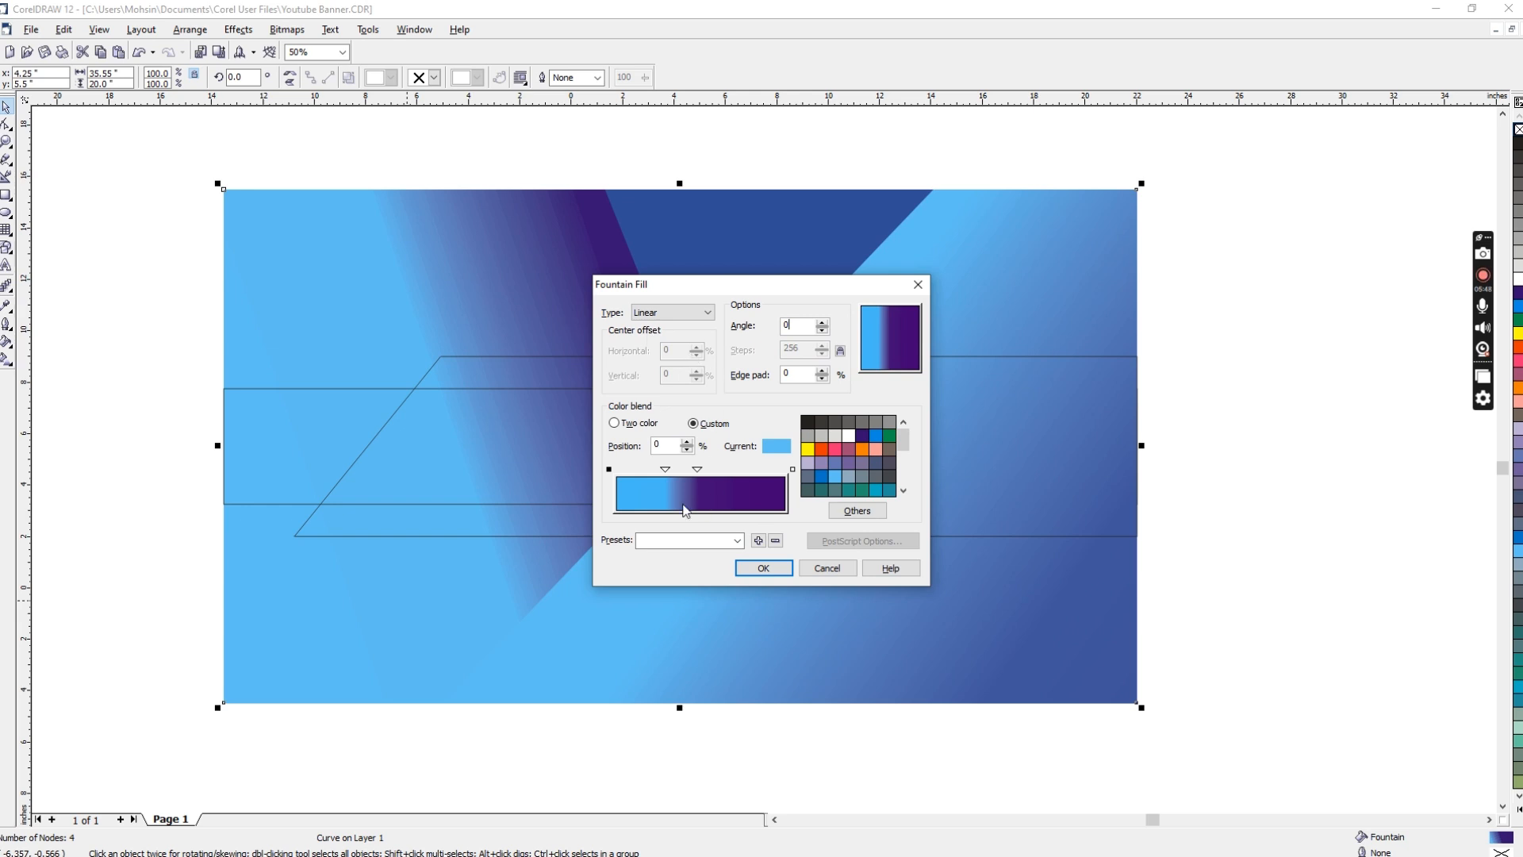
drag(664, 470, 655, 470)
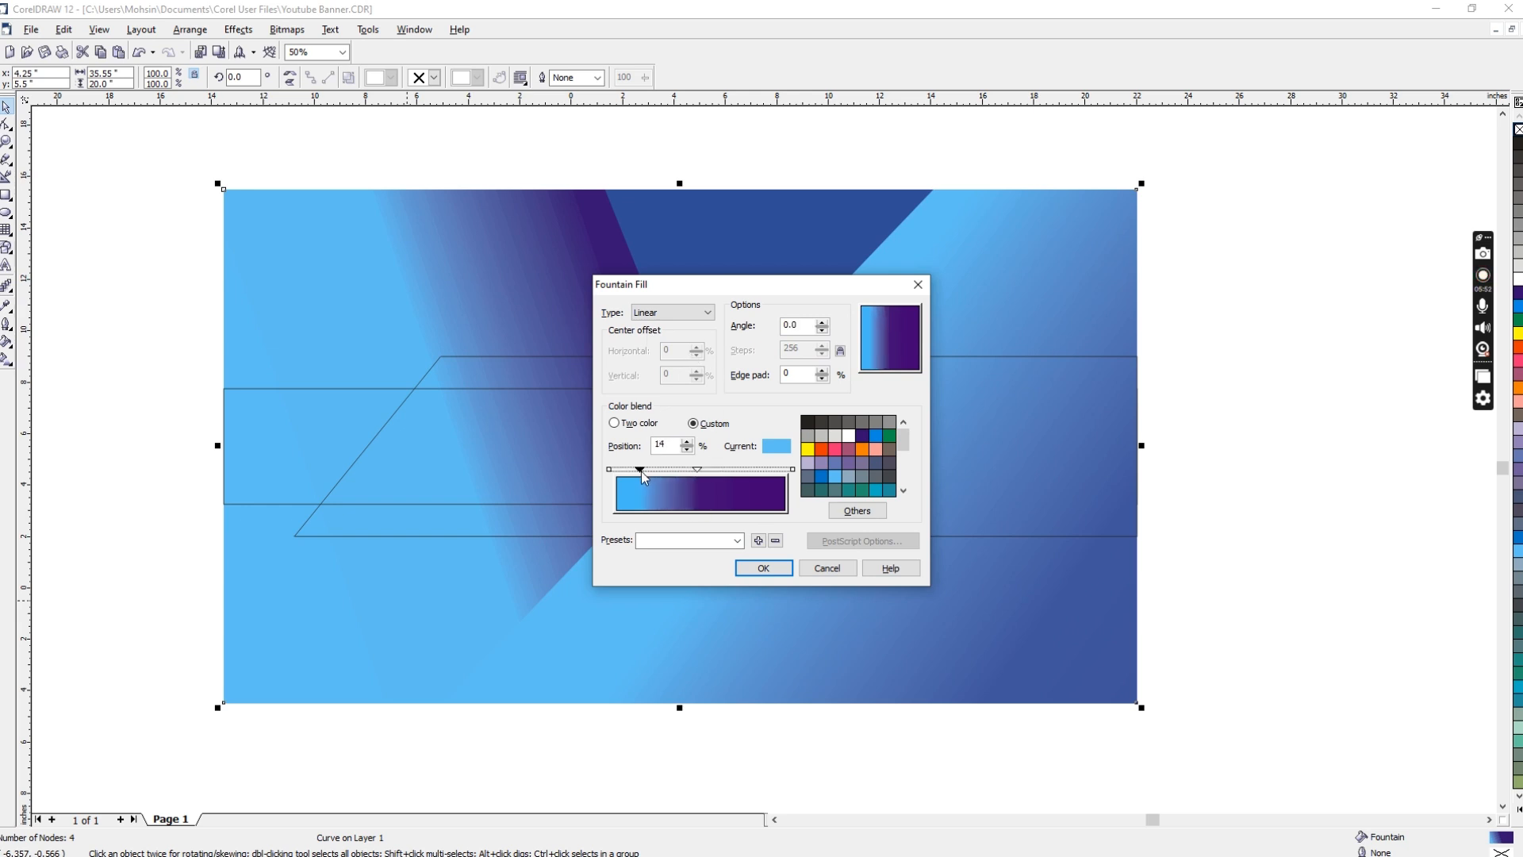
click(743, 567)
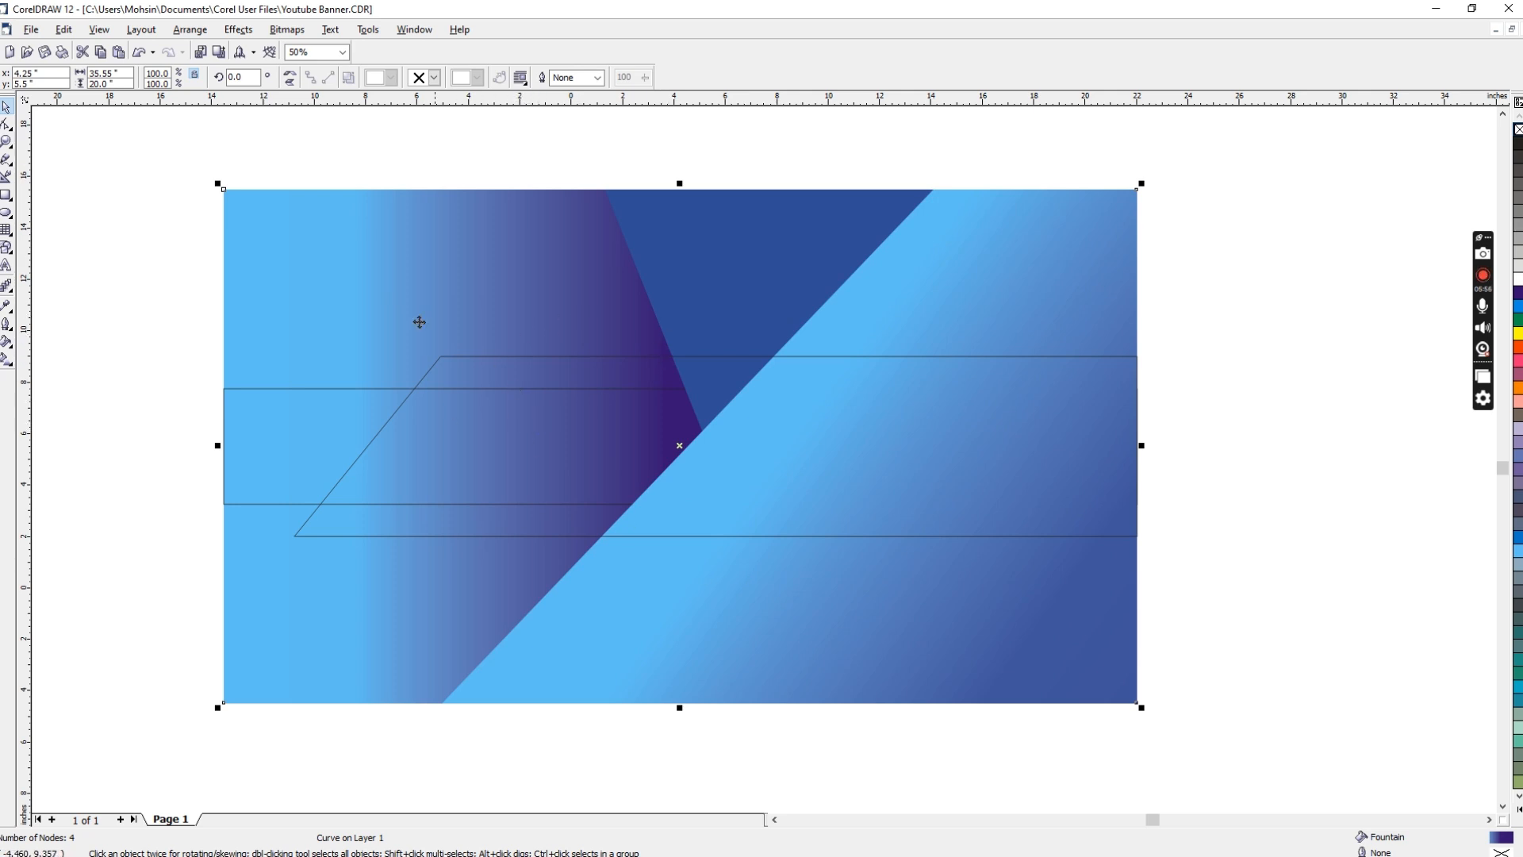
click(408, 274)
click(398, 249)
click(408, 156)
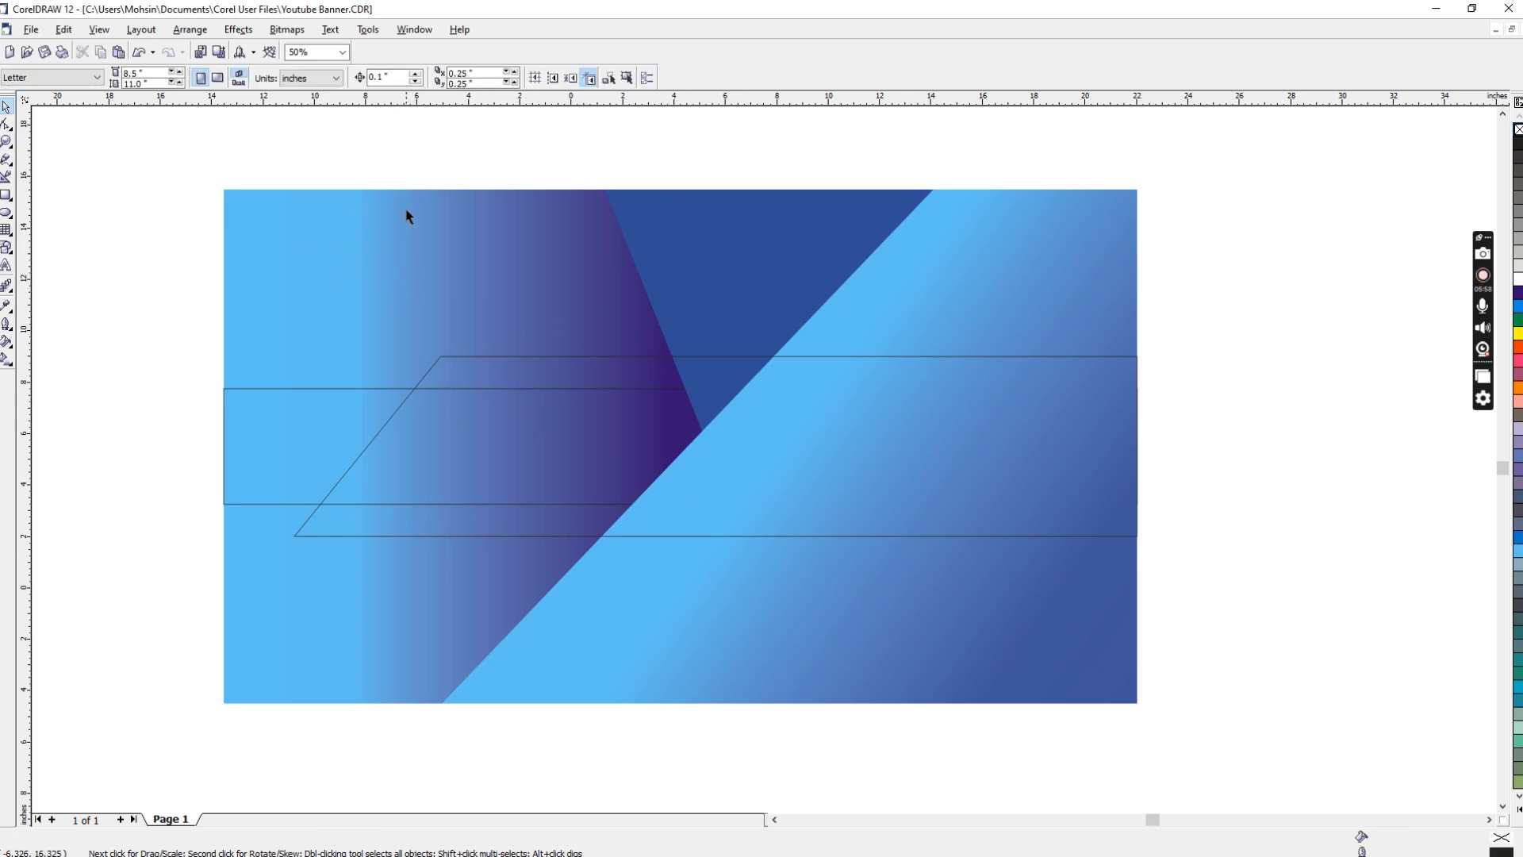
click(463, 278)
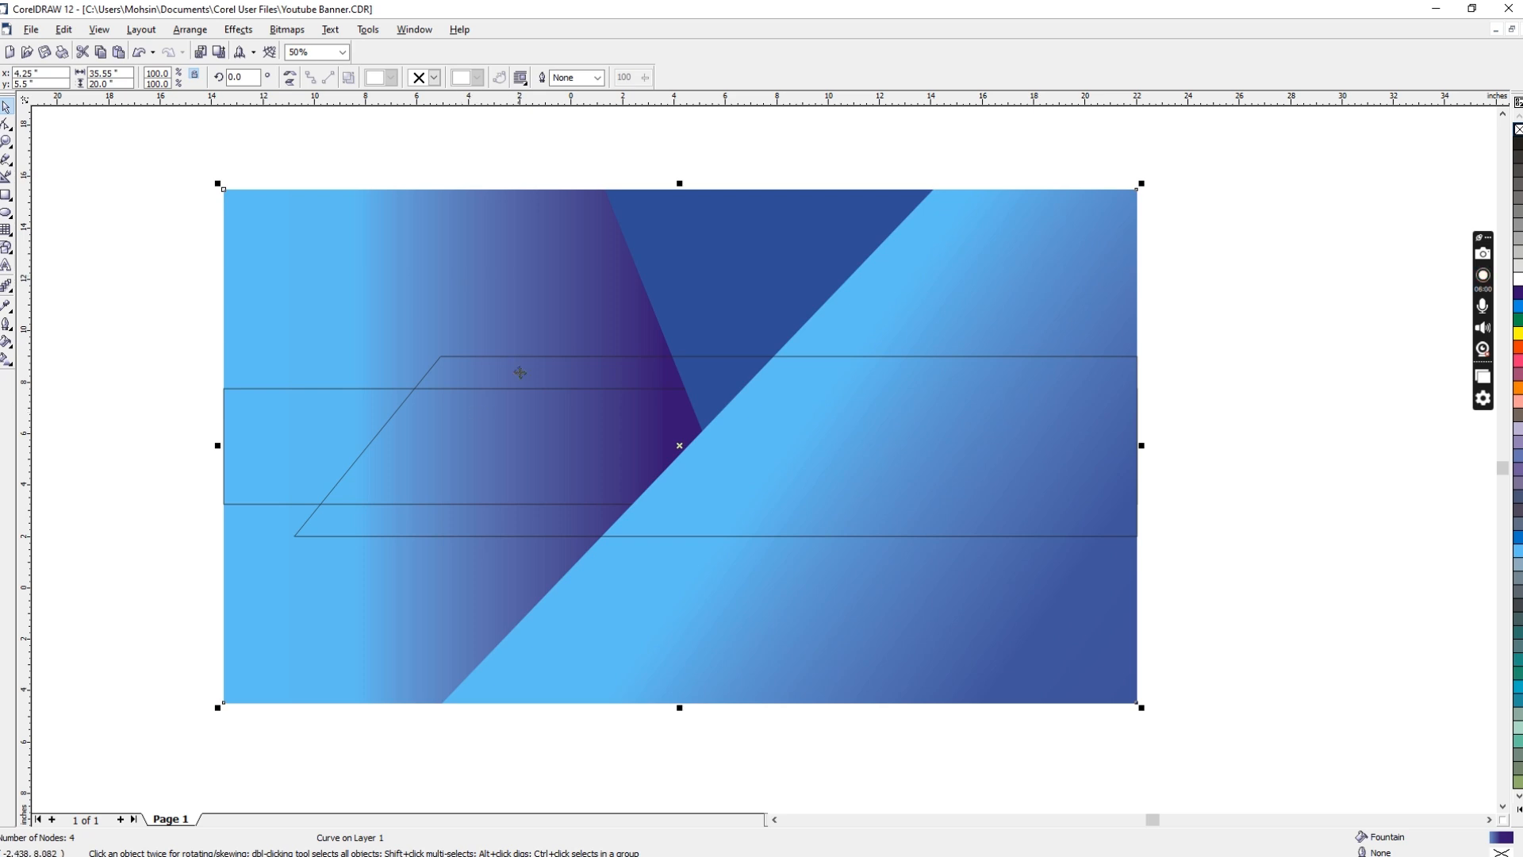
click(183, 334)
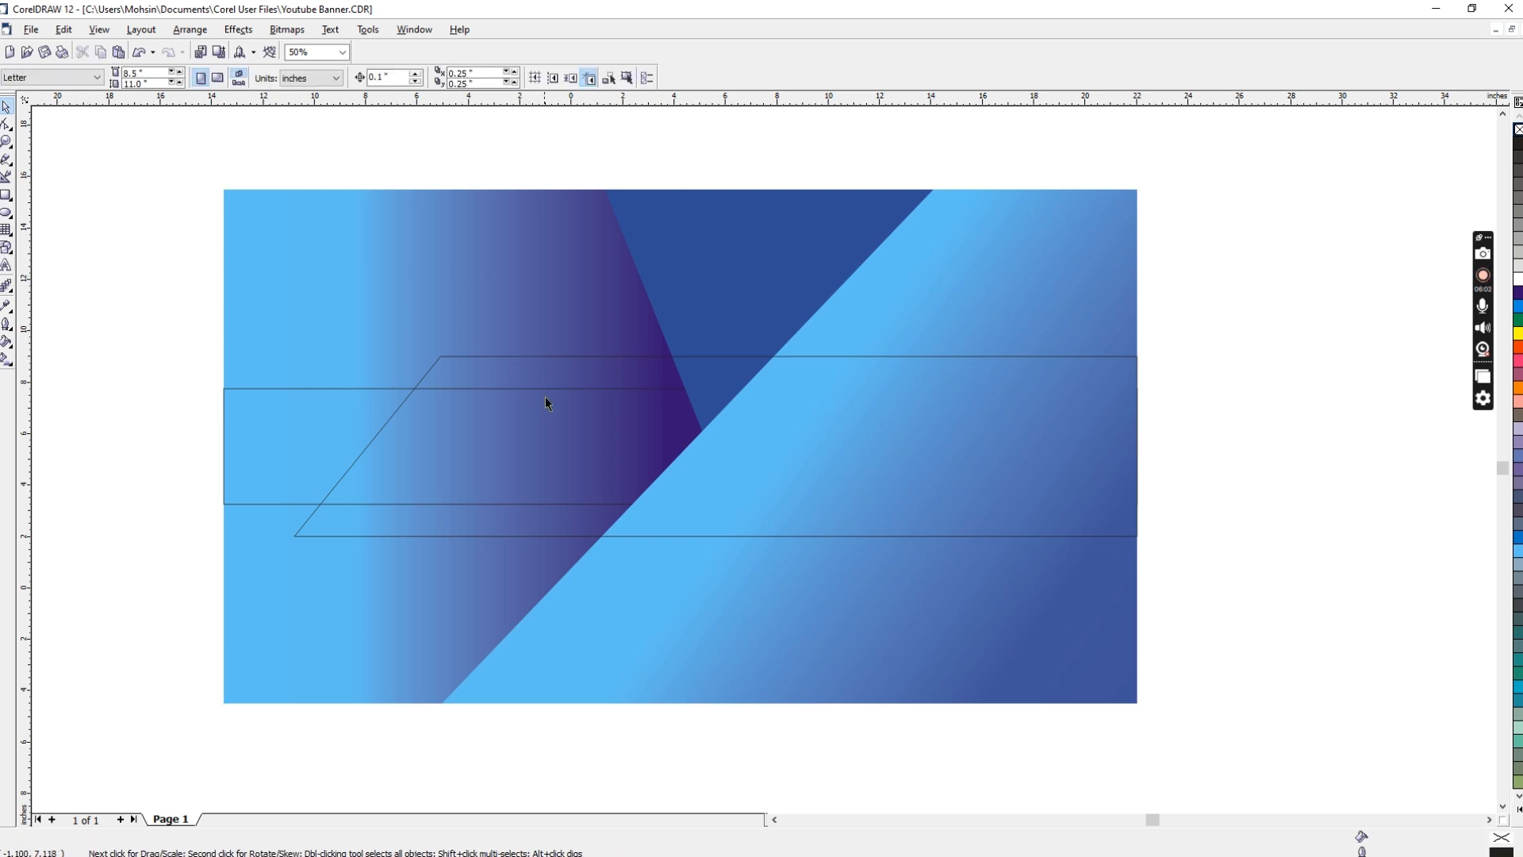
click(556, 361)
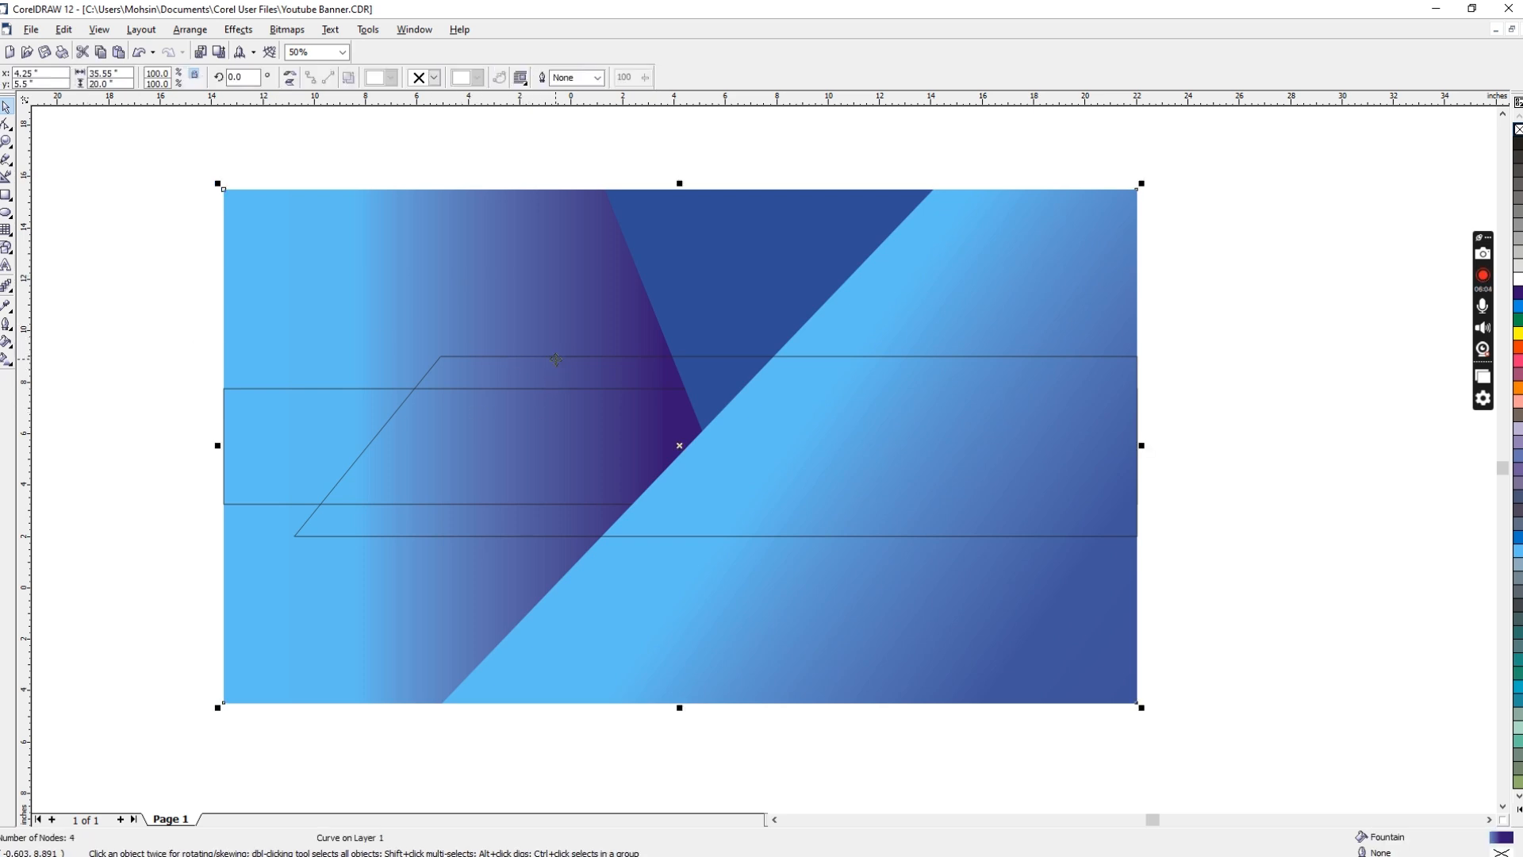
Step: Apply the diagonal shape's -35.7 degree light-to-medium blue gradient to the unfilled slanted band as well
drag(122, 299, 534, 536)
drag(1333, 322, 273, 582)
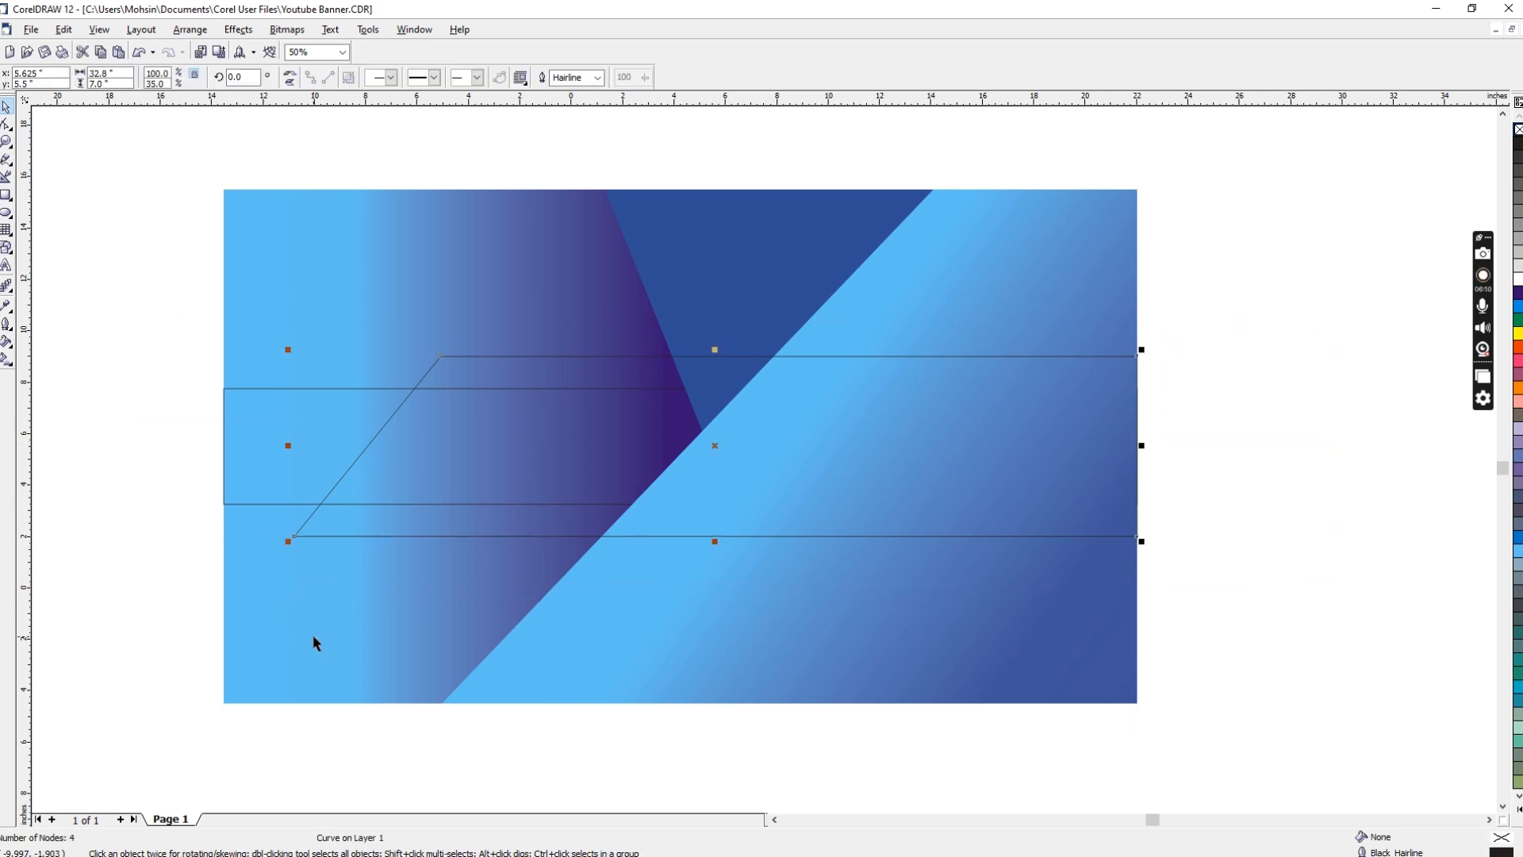
shift+click(954, 612)
key(F11)
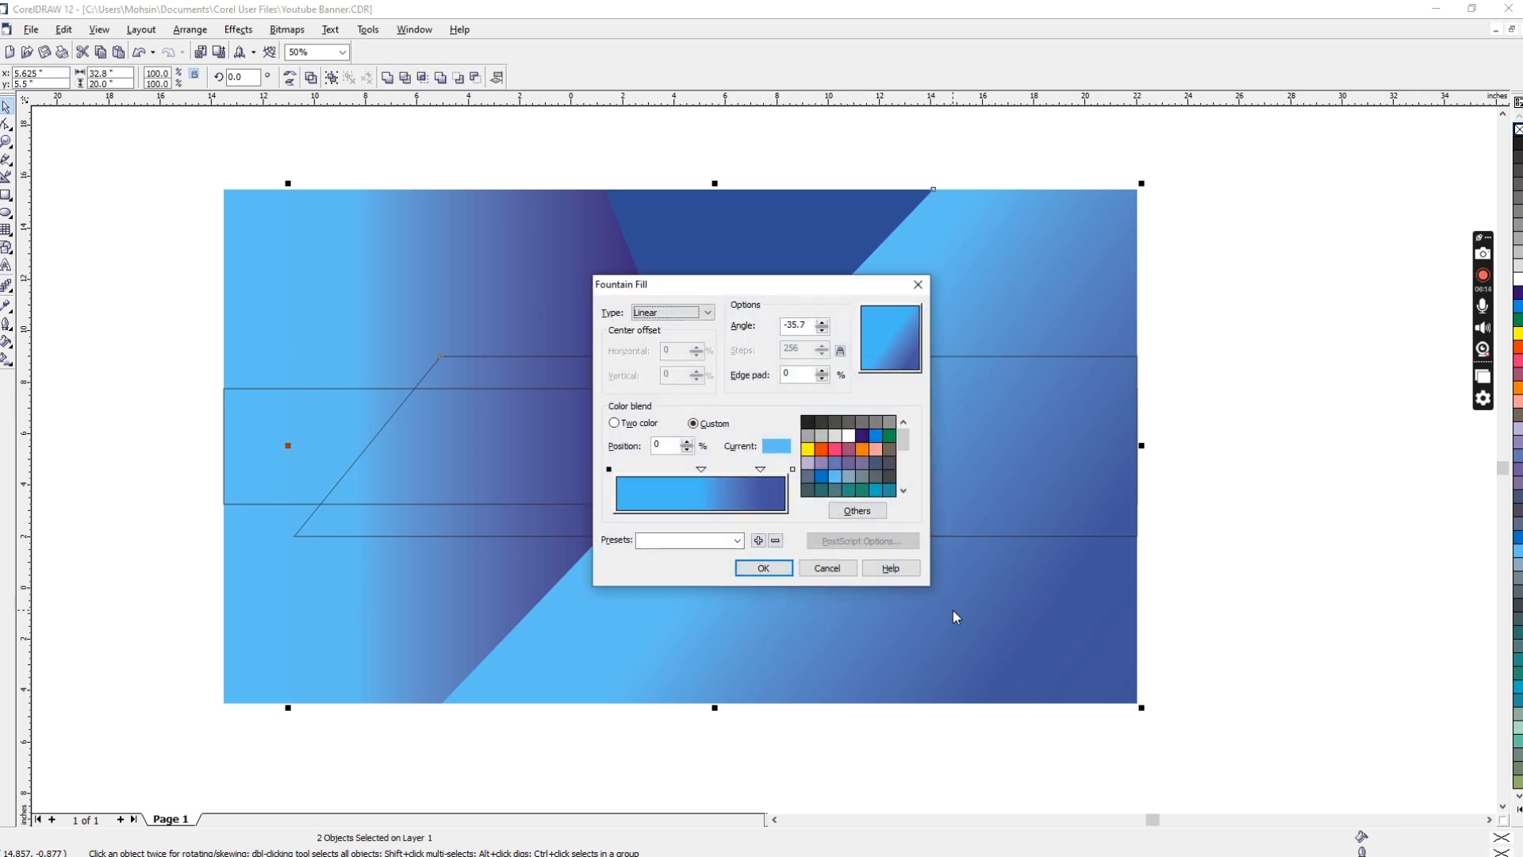
key(Return)
click(1257, 396)
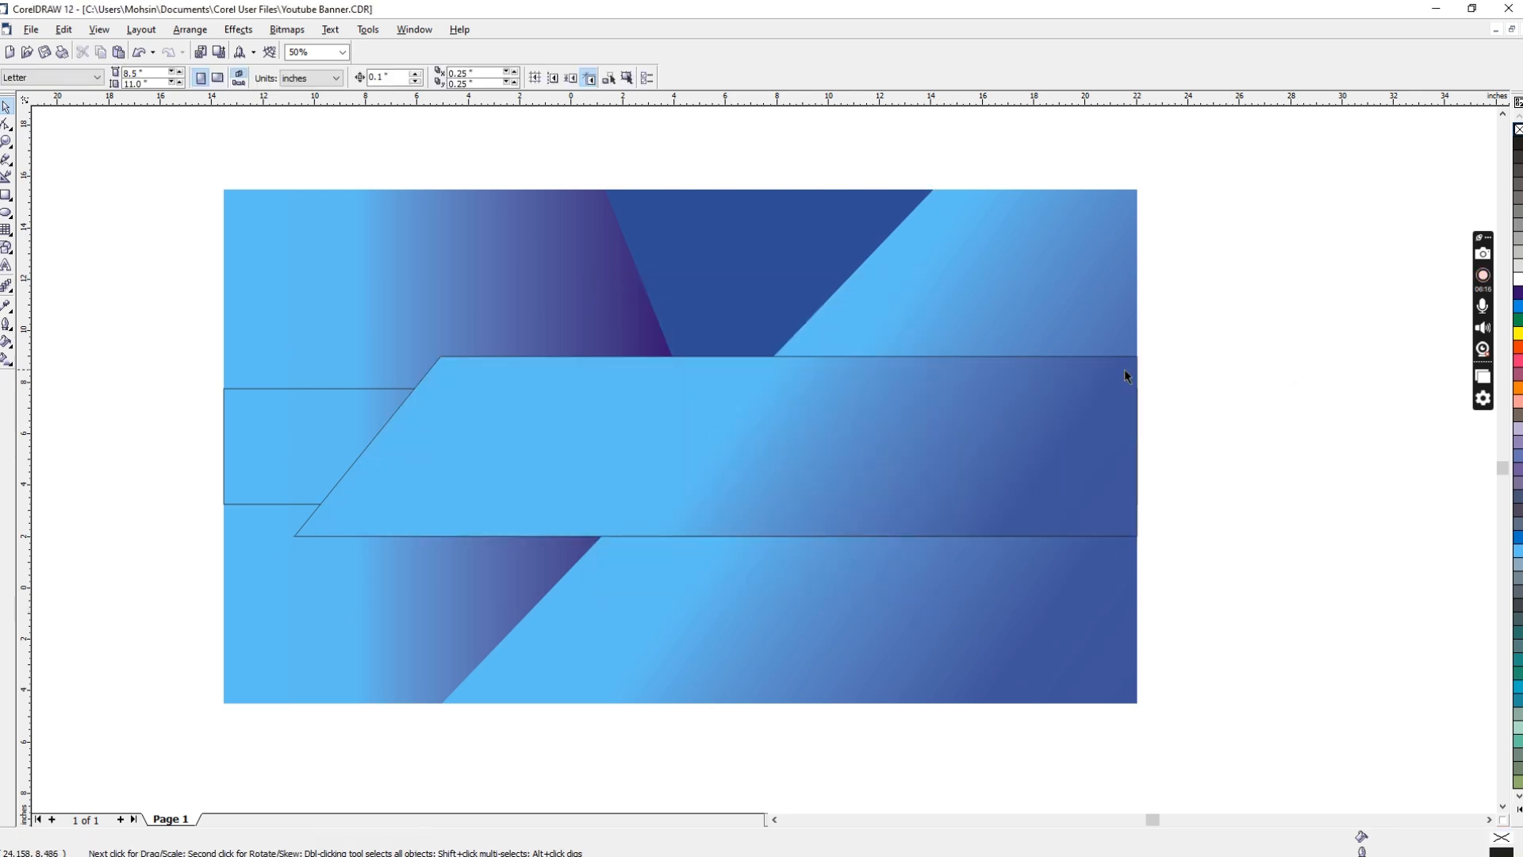
Step: Remove the outline from the gradient-filled slanted band
click(954, 393)
right_click(1518, 131)
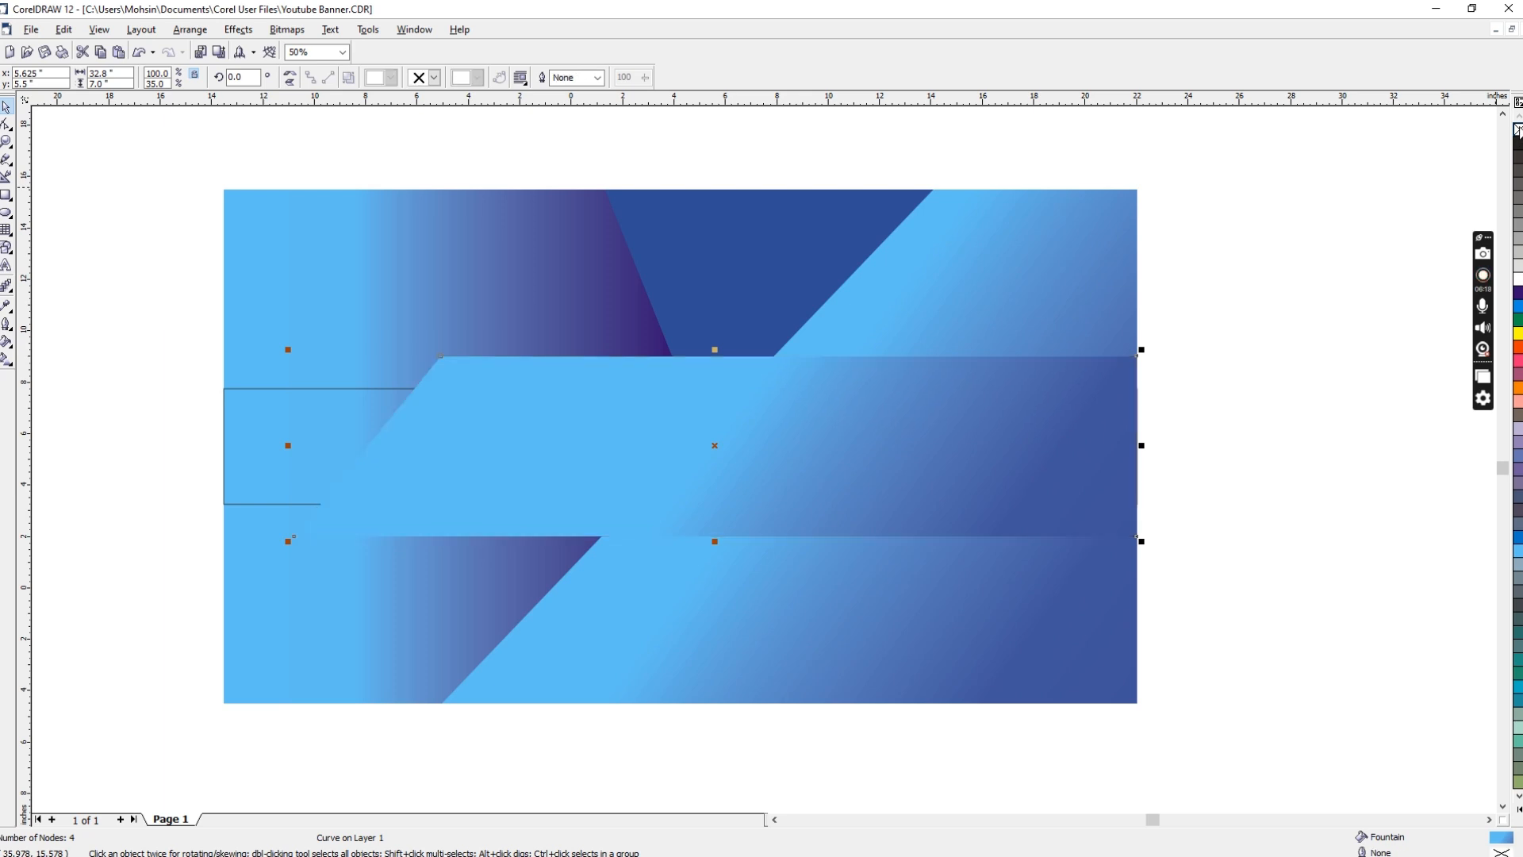
click(1307, 252)
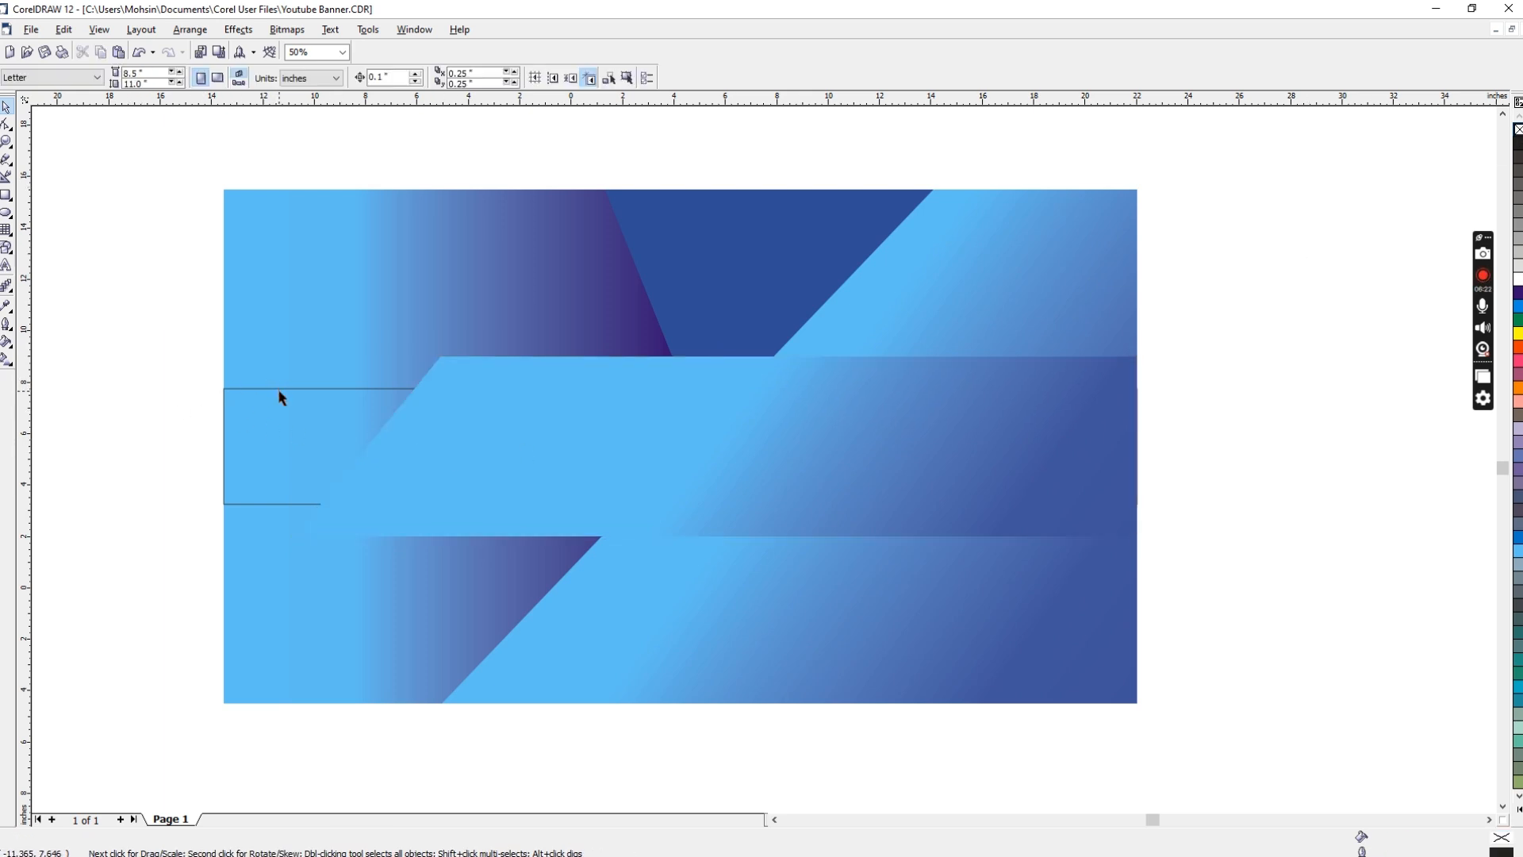
Step: Shift the background gradient's inner purple stop towards the light blue end, move the inner light blue stop to 2%, and apply the fill
click(301, 569)
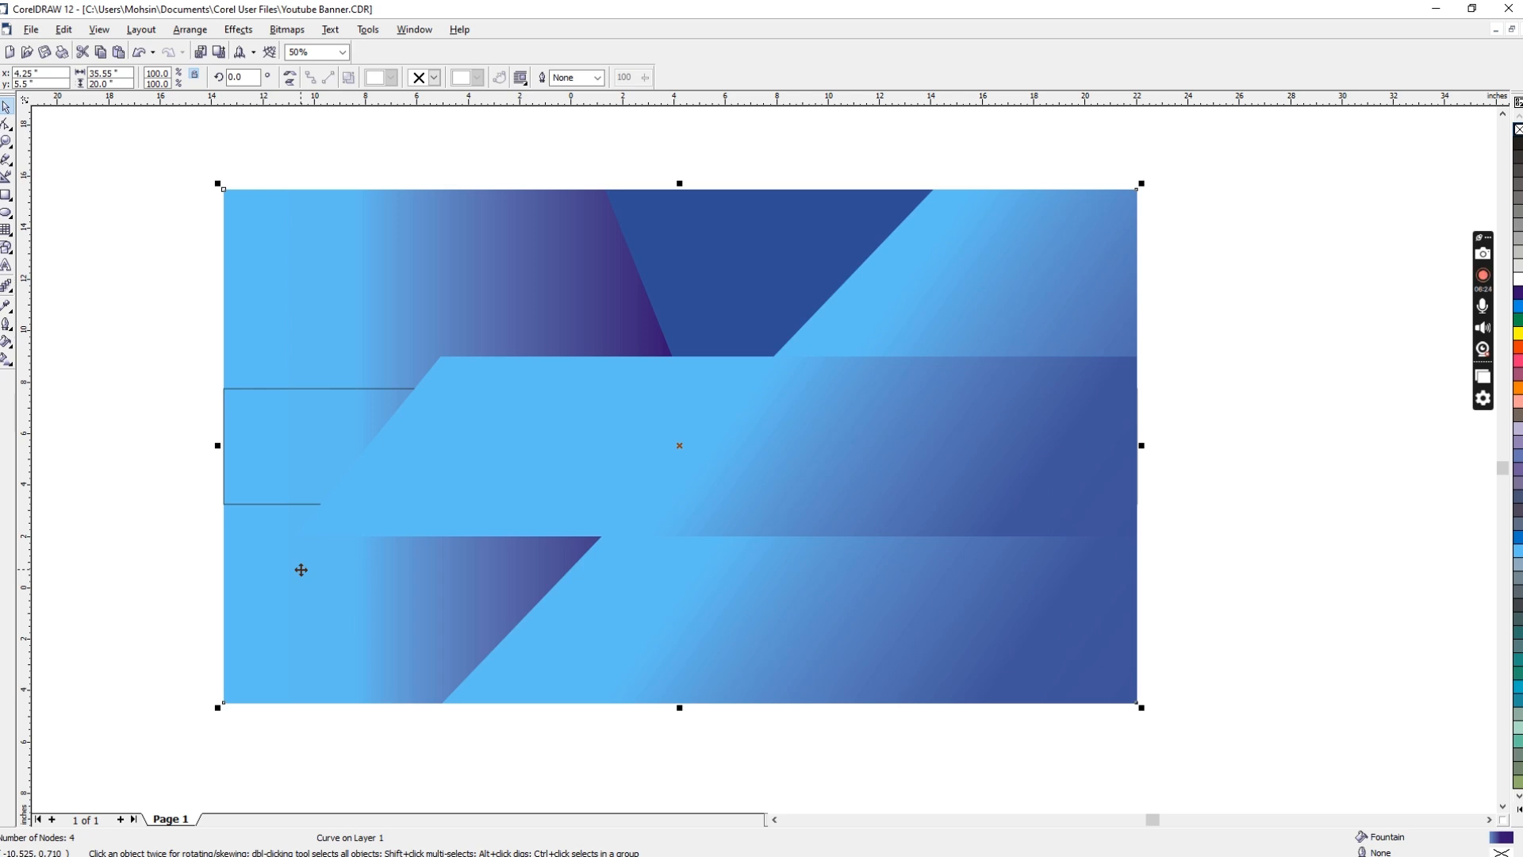
key(F11)
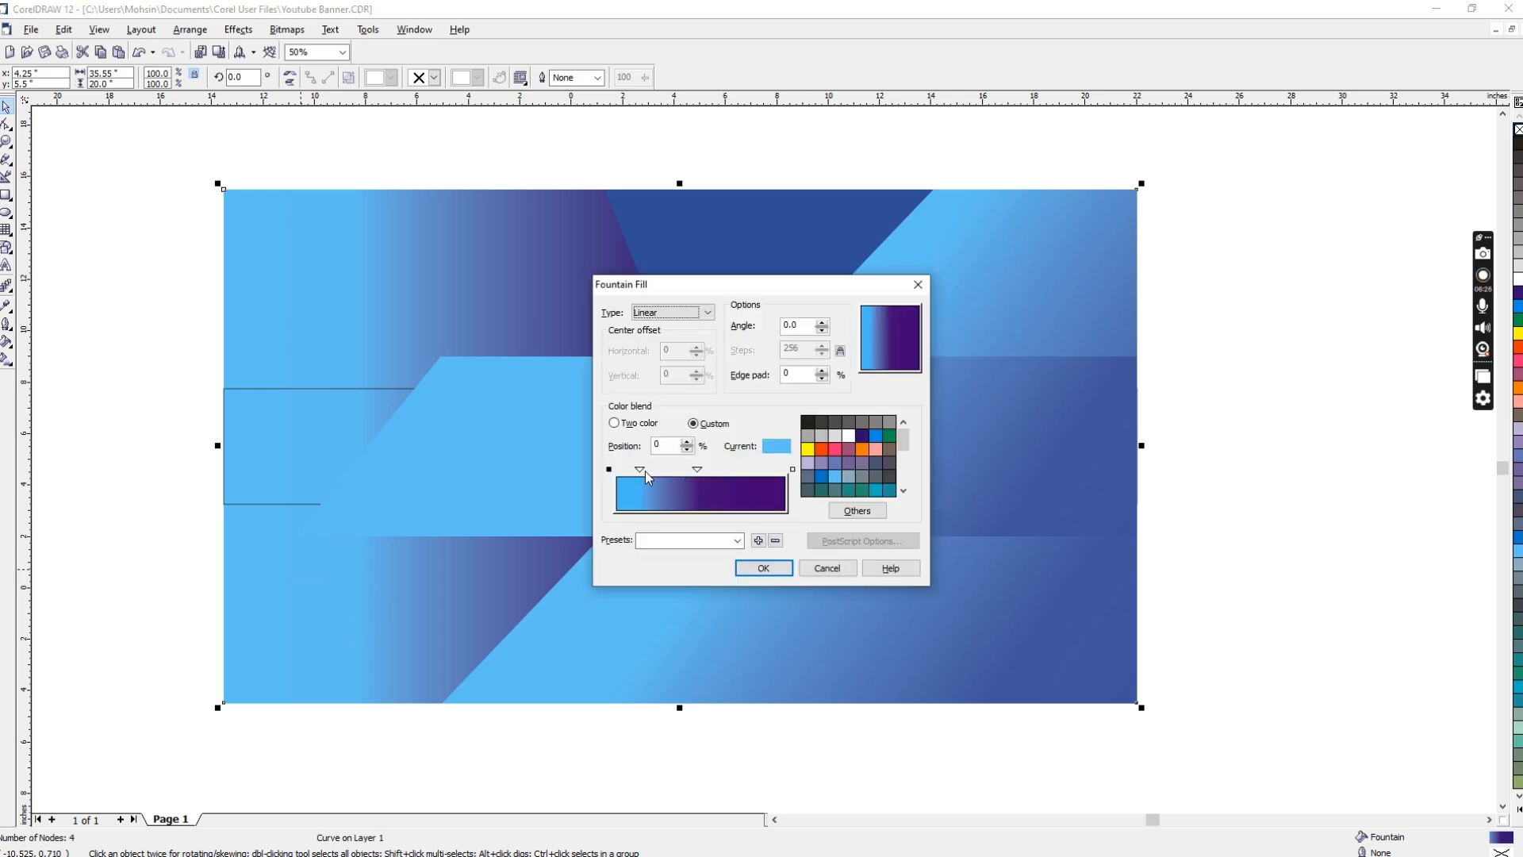
drag(697, 469, 620, 471)
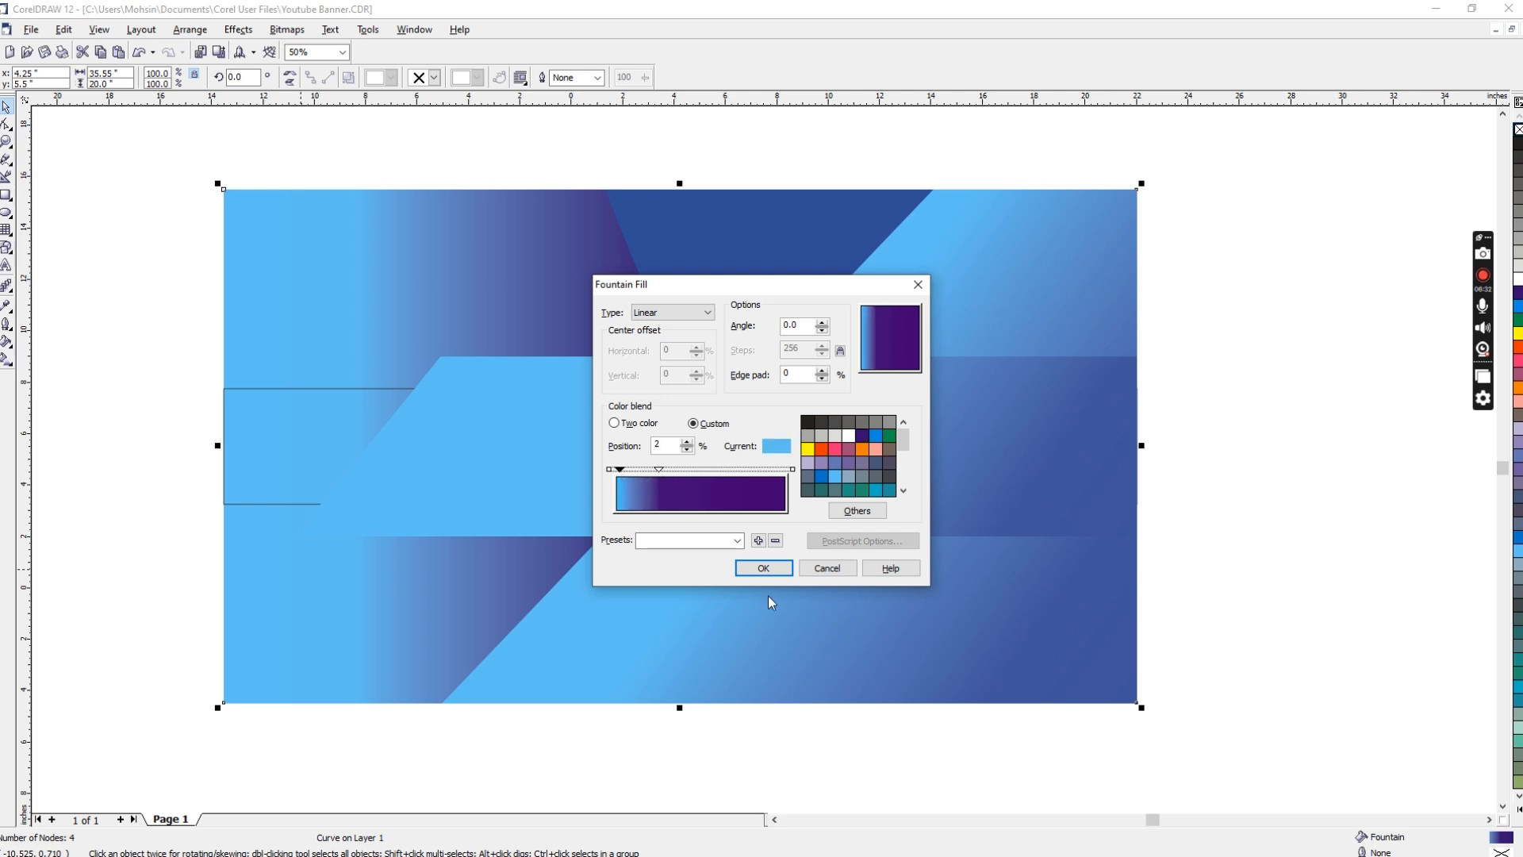
click(756, 566)
click(1245, 274)
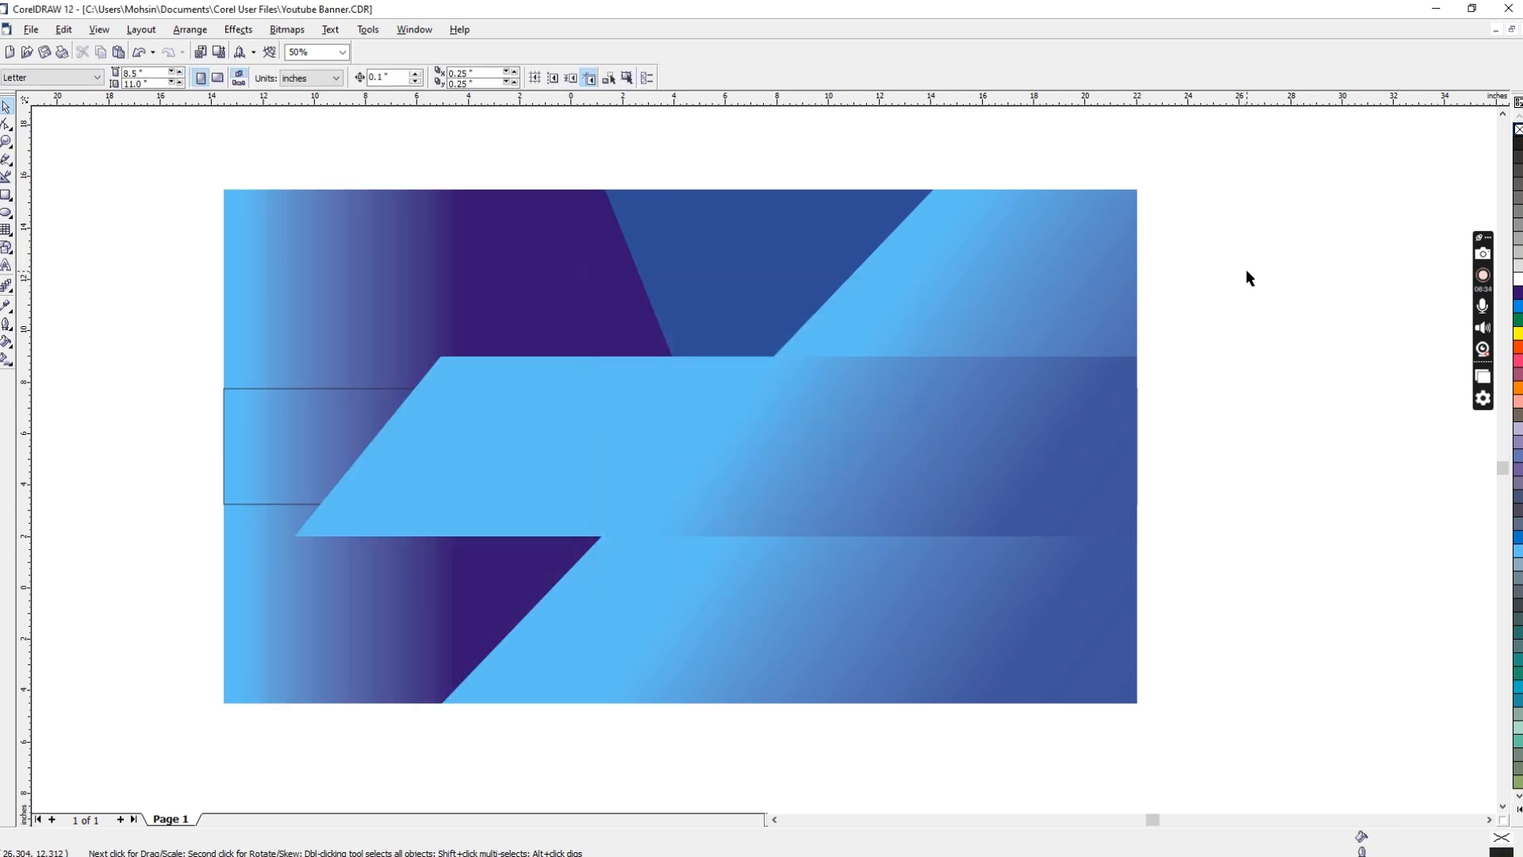
Step: Change the end colour of the large diagonal shape's gradient to a purple of C 78, M 75, Y 0, K 0
click(996, 444)
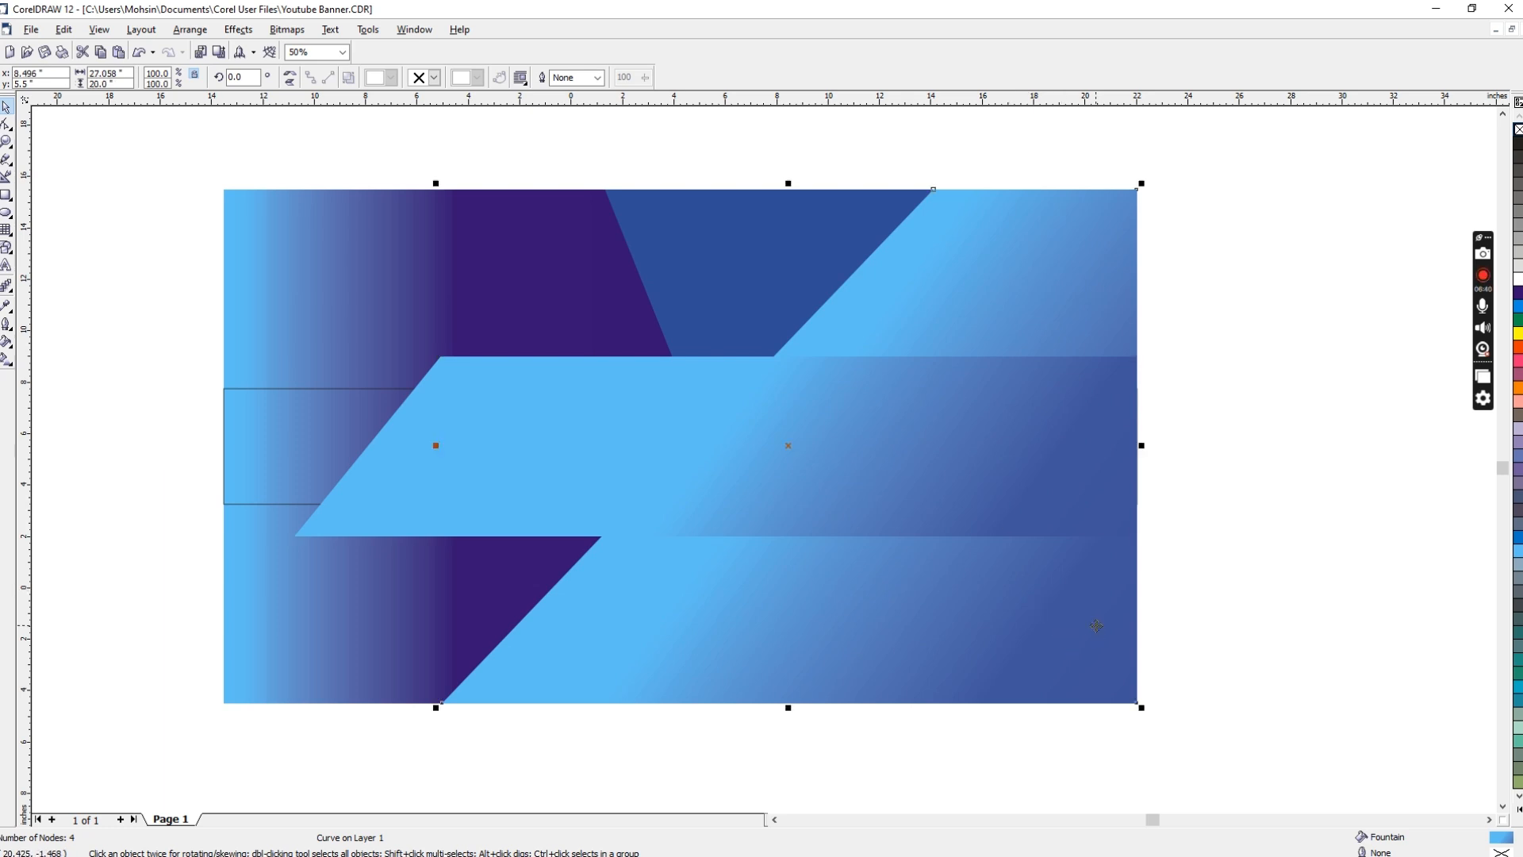
key(F11)
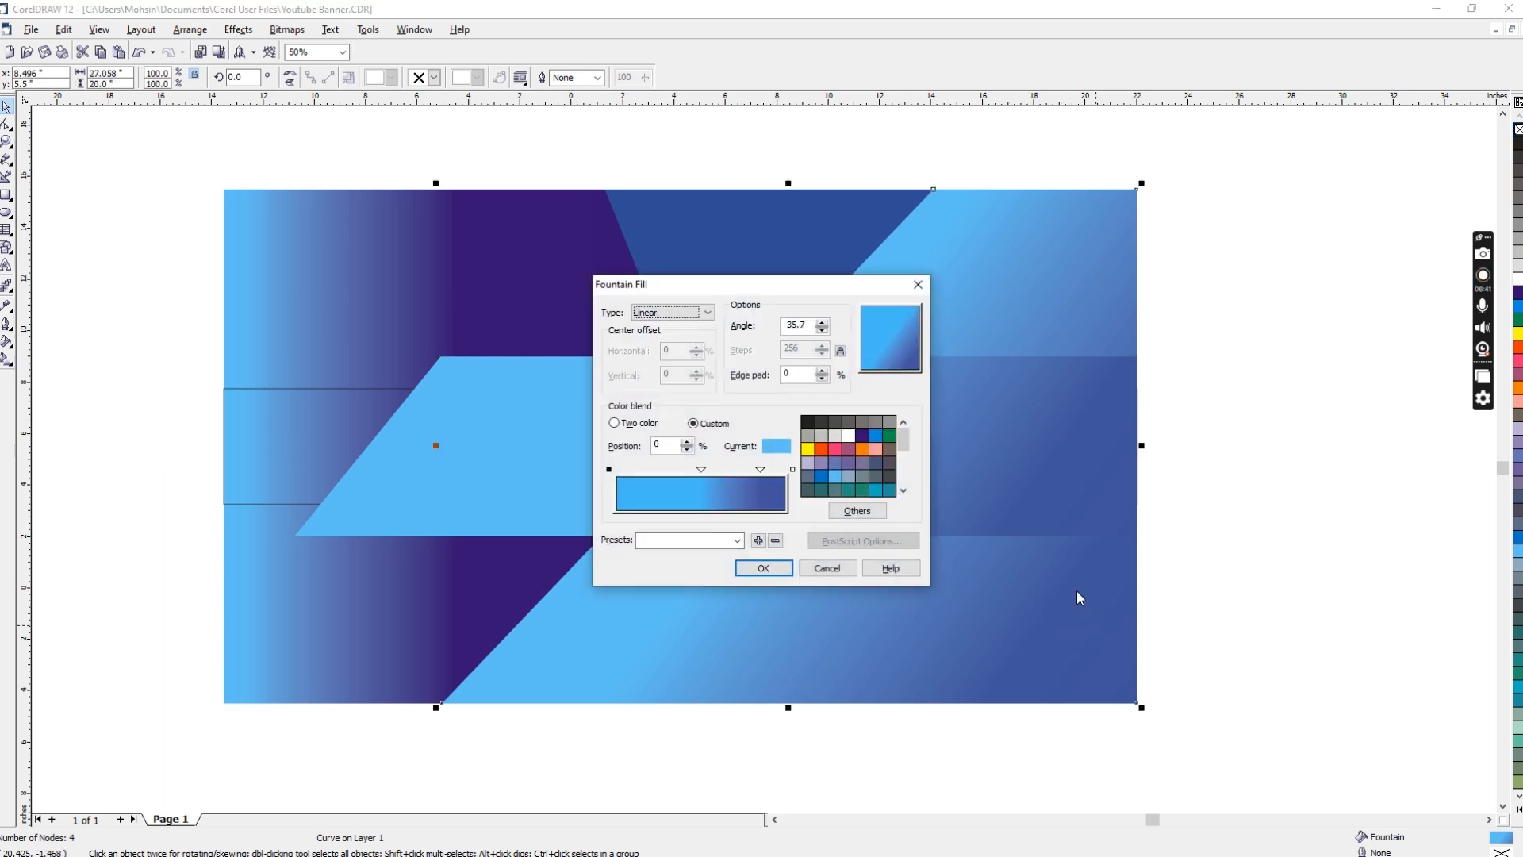
click(793, 469)
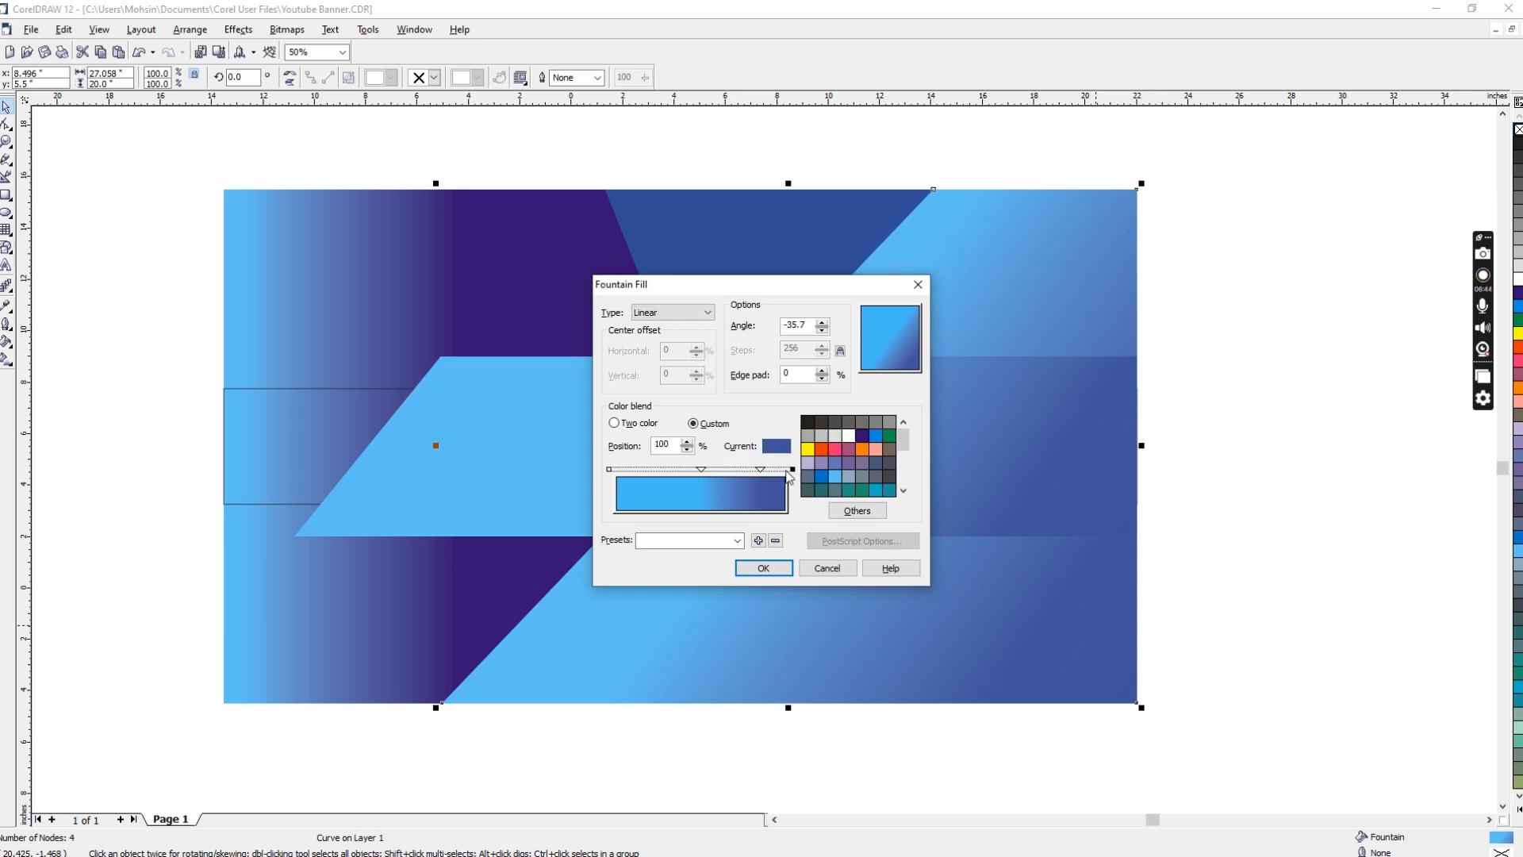
click(853, 512)
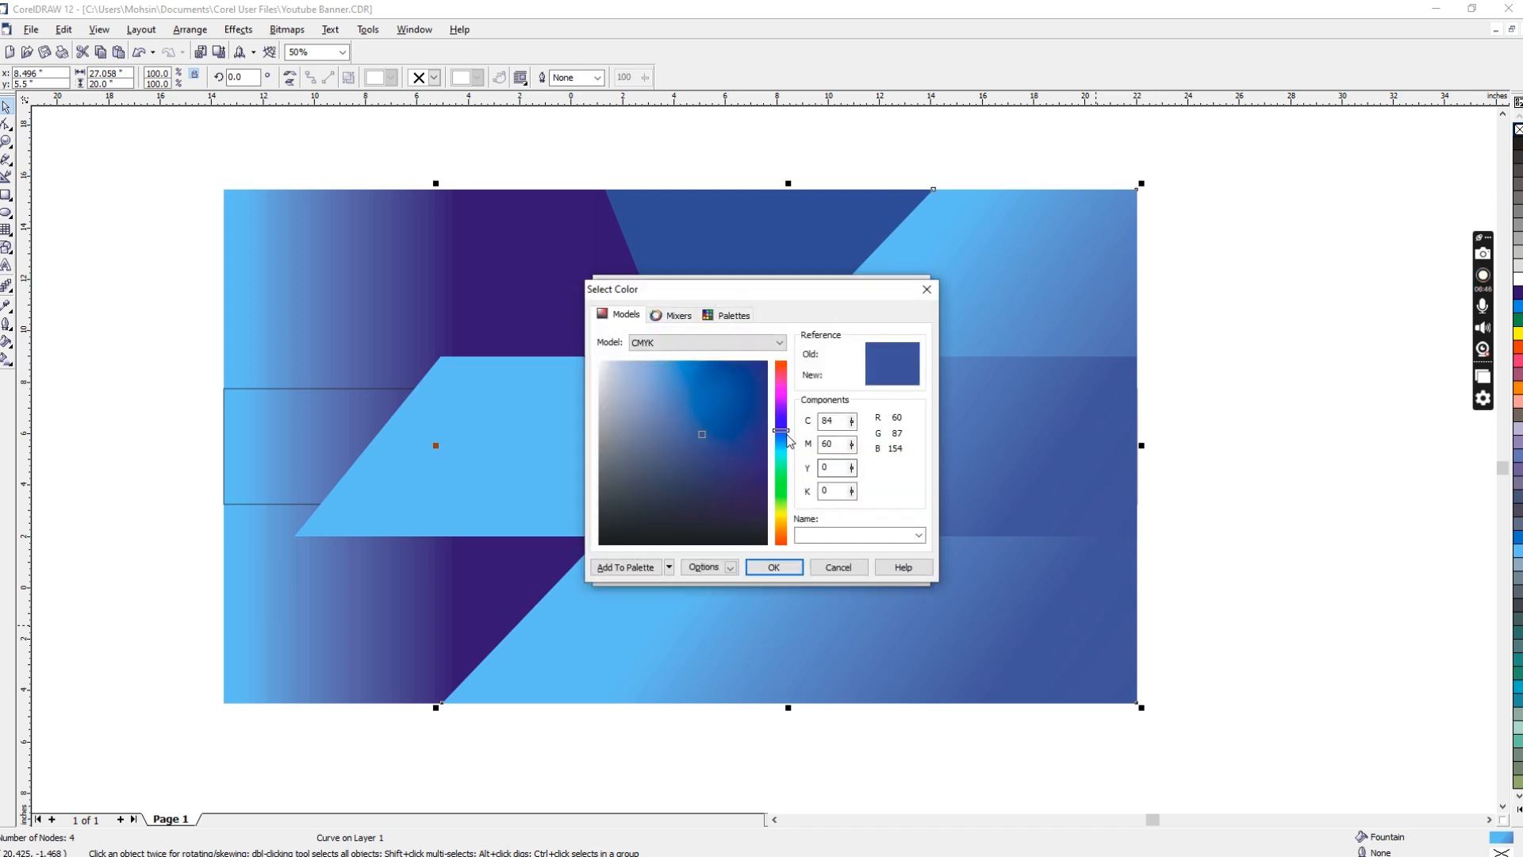
click(781, 435)
drag(784, 436, 793, 412)
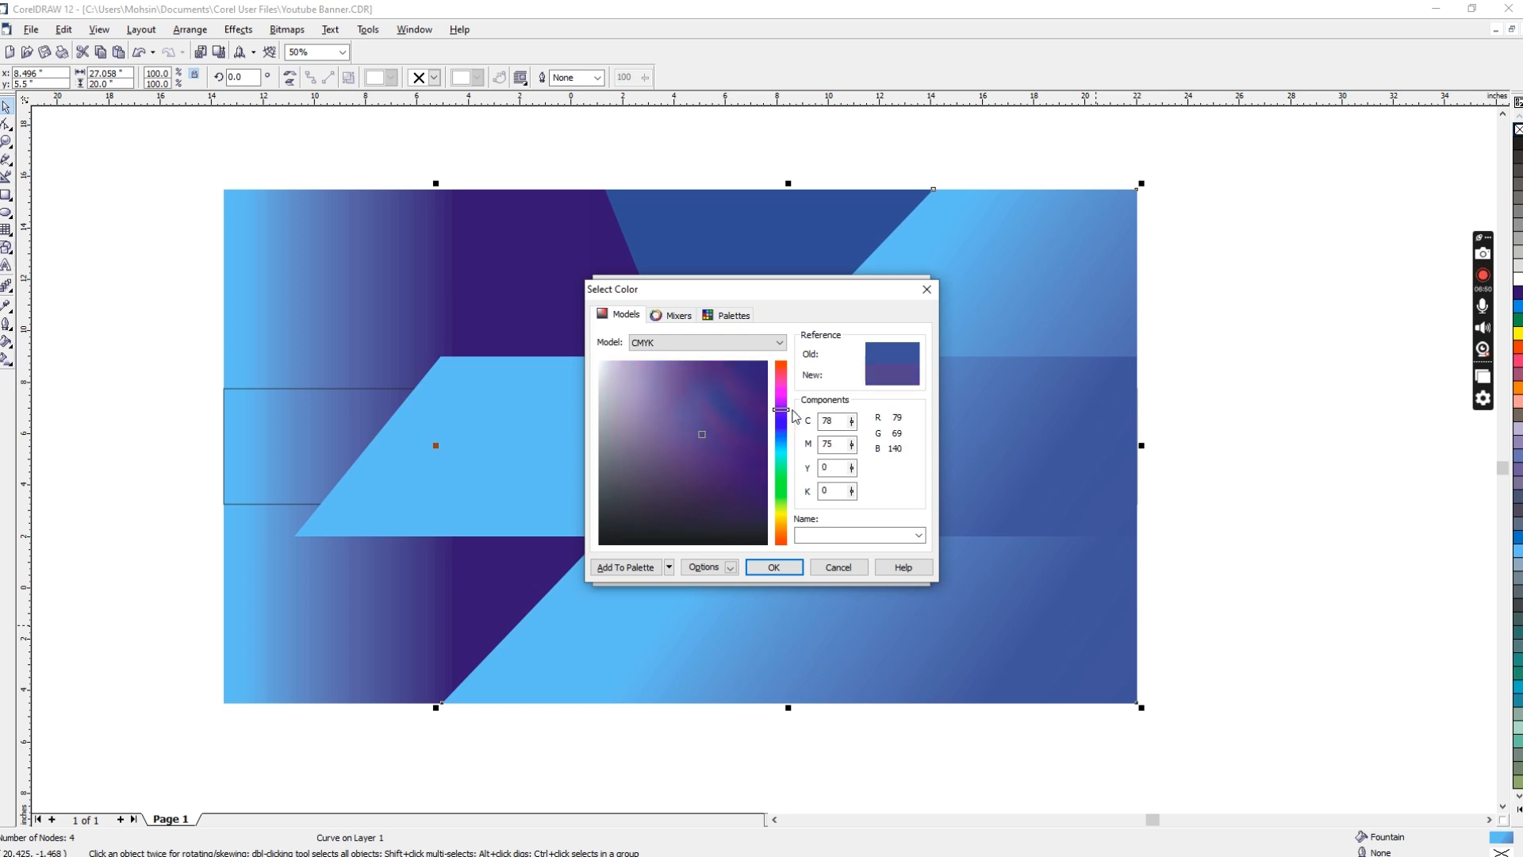
click(774, 568)
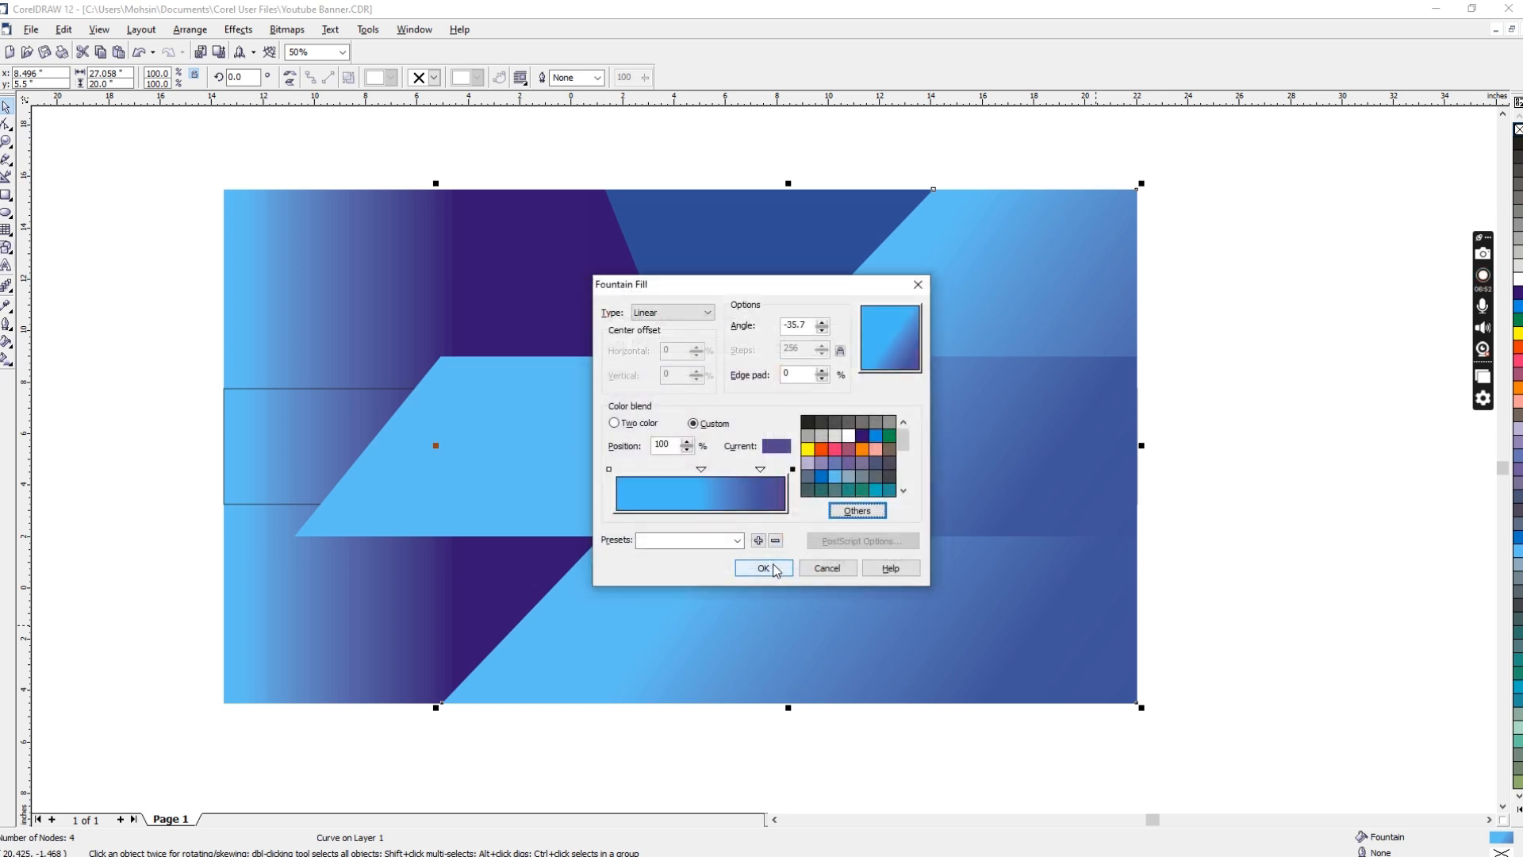
Step: Recolour the diagonal gradient's 85% stop to a deep blue of C 96, M 74, Y 0, K 0 and apply the fill
click(760, 469)
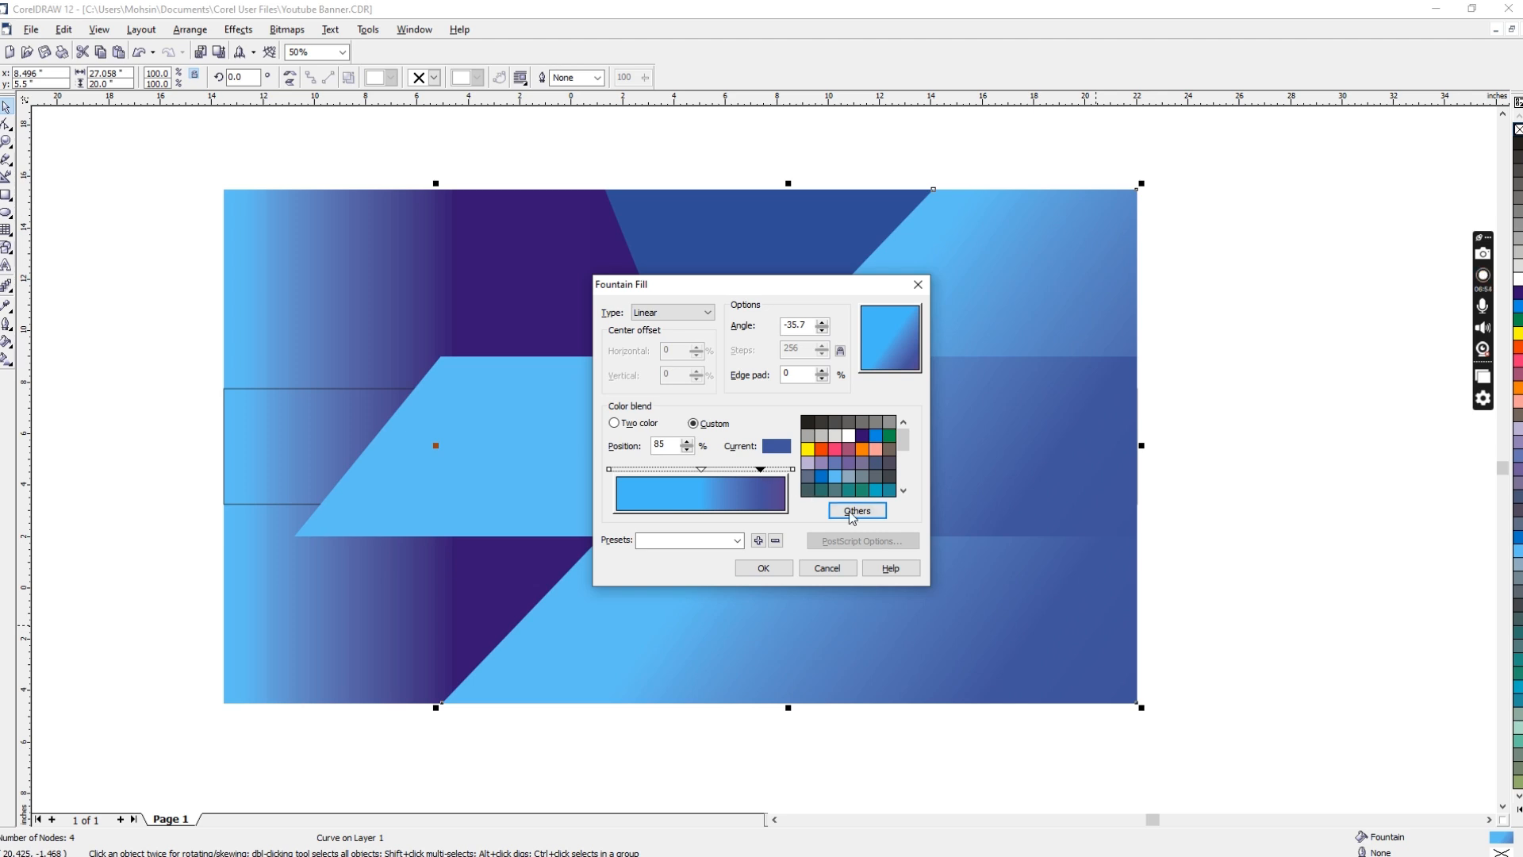
click(858, 510)
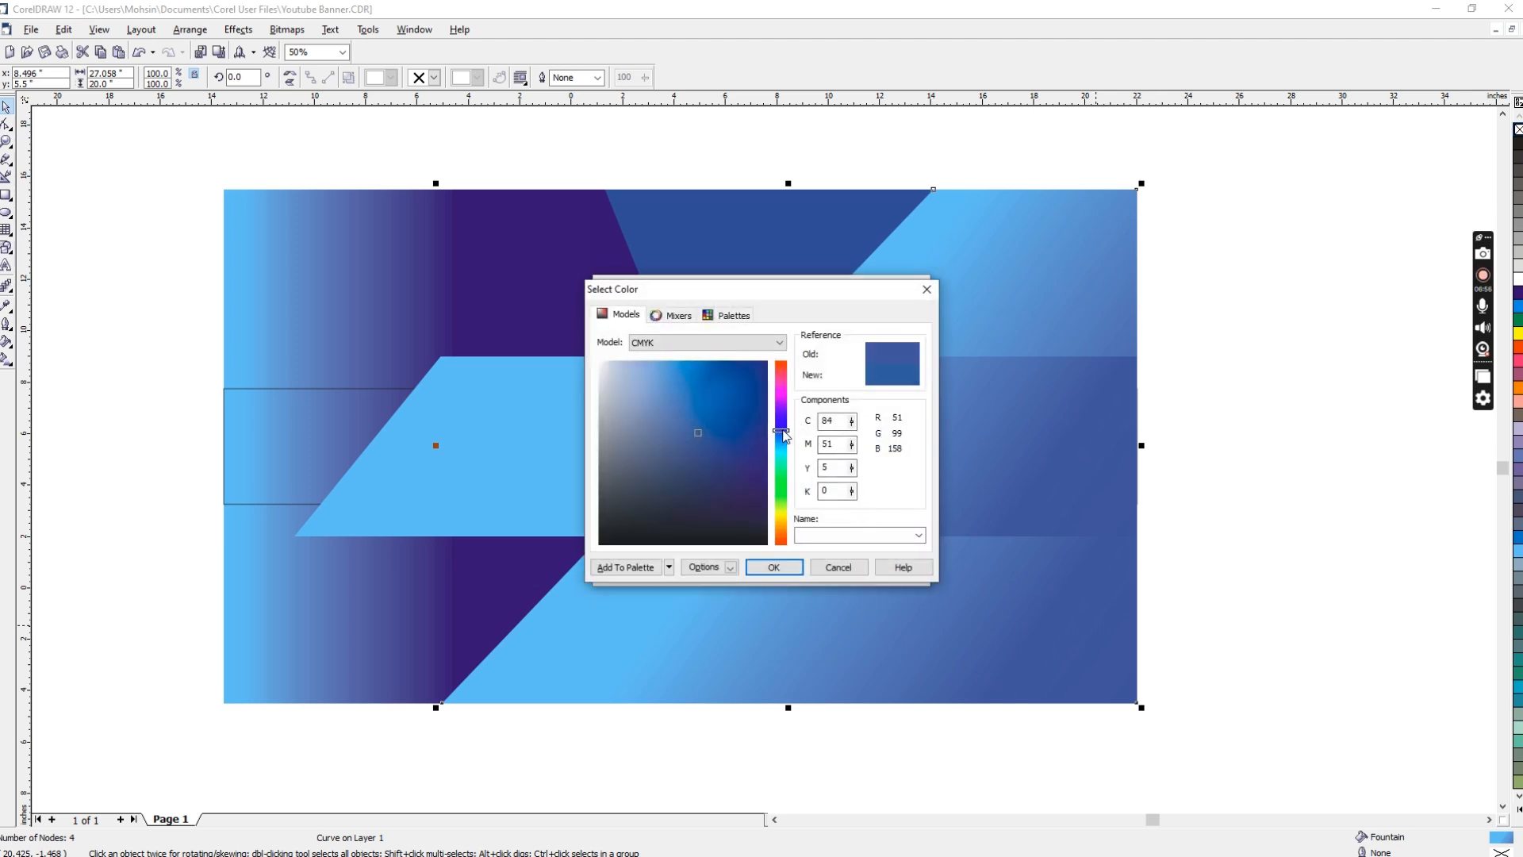
mouse_move(783, 428)
mouse_down()
mouse_move(785, 409)
mouse_move(797, 416)
mouse_up()
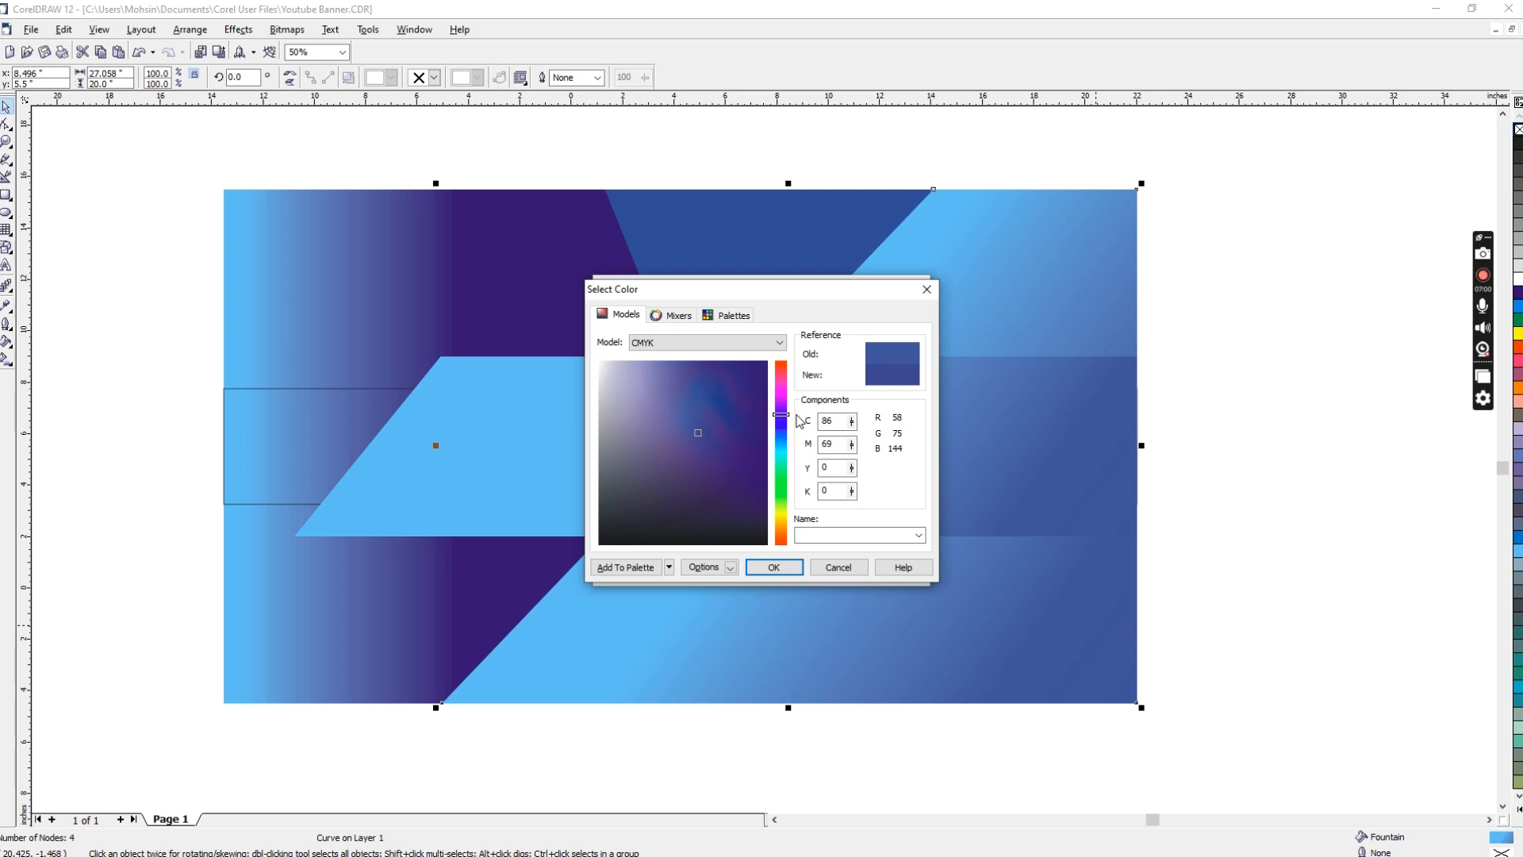
drag(696, 434, 711, 411)
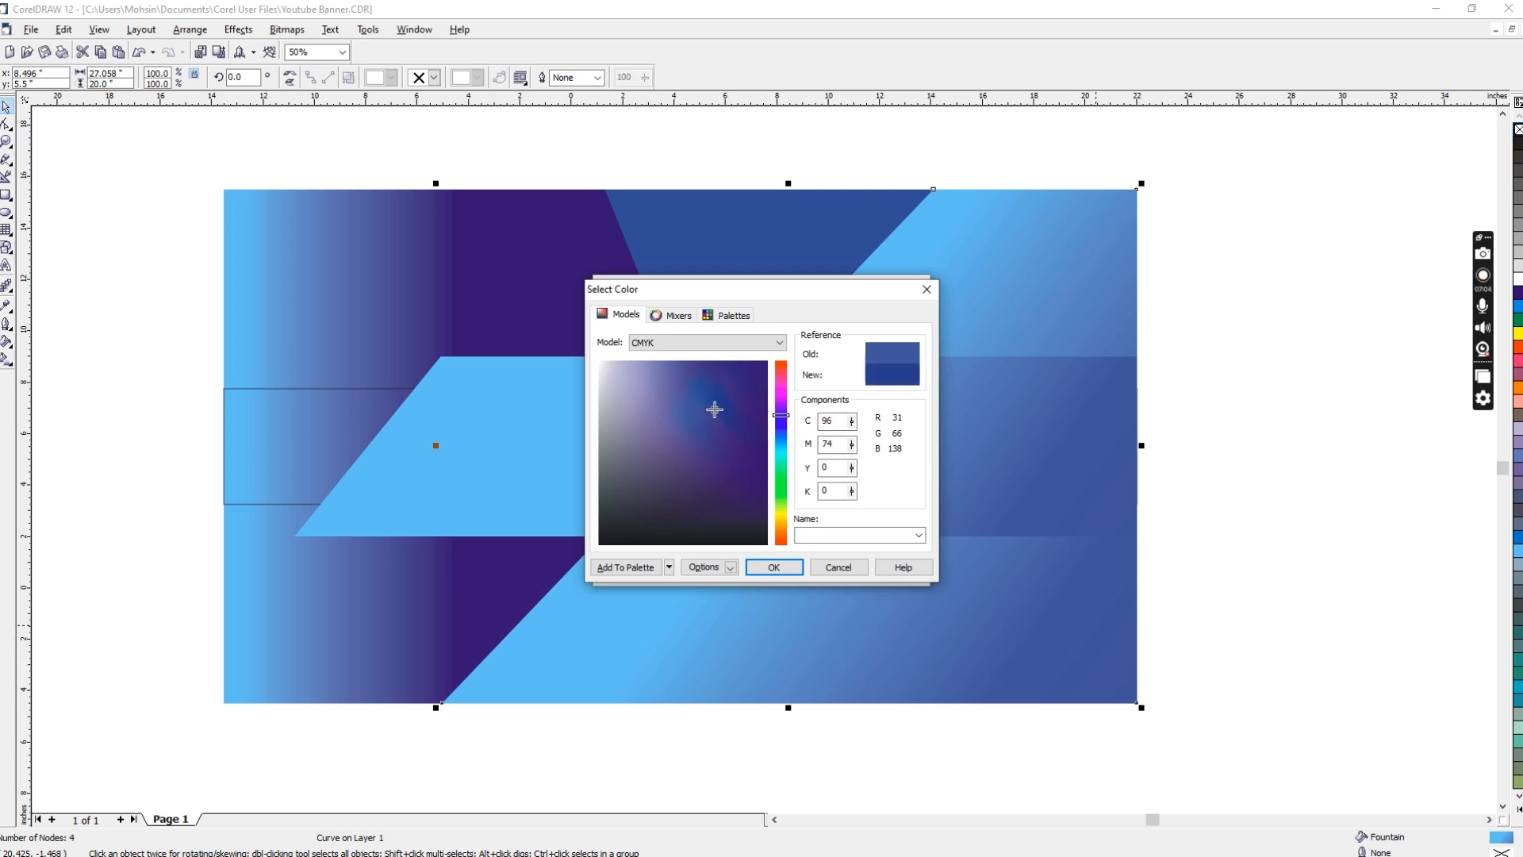
click(774, 566)
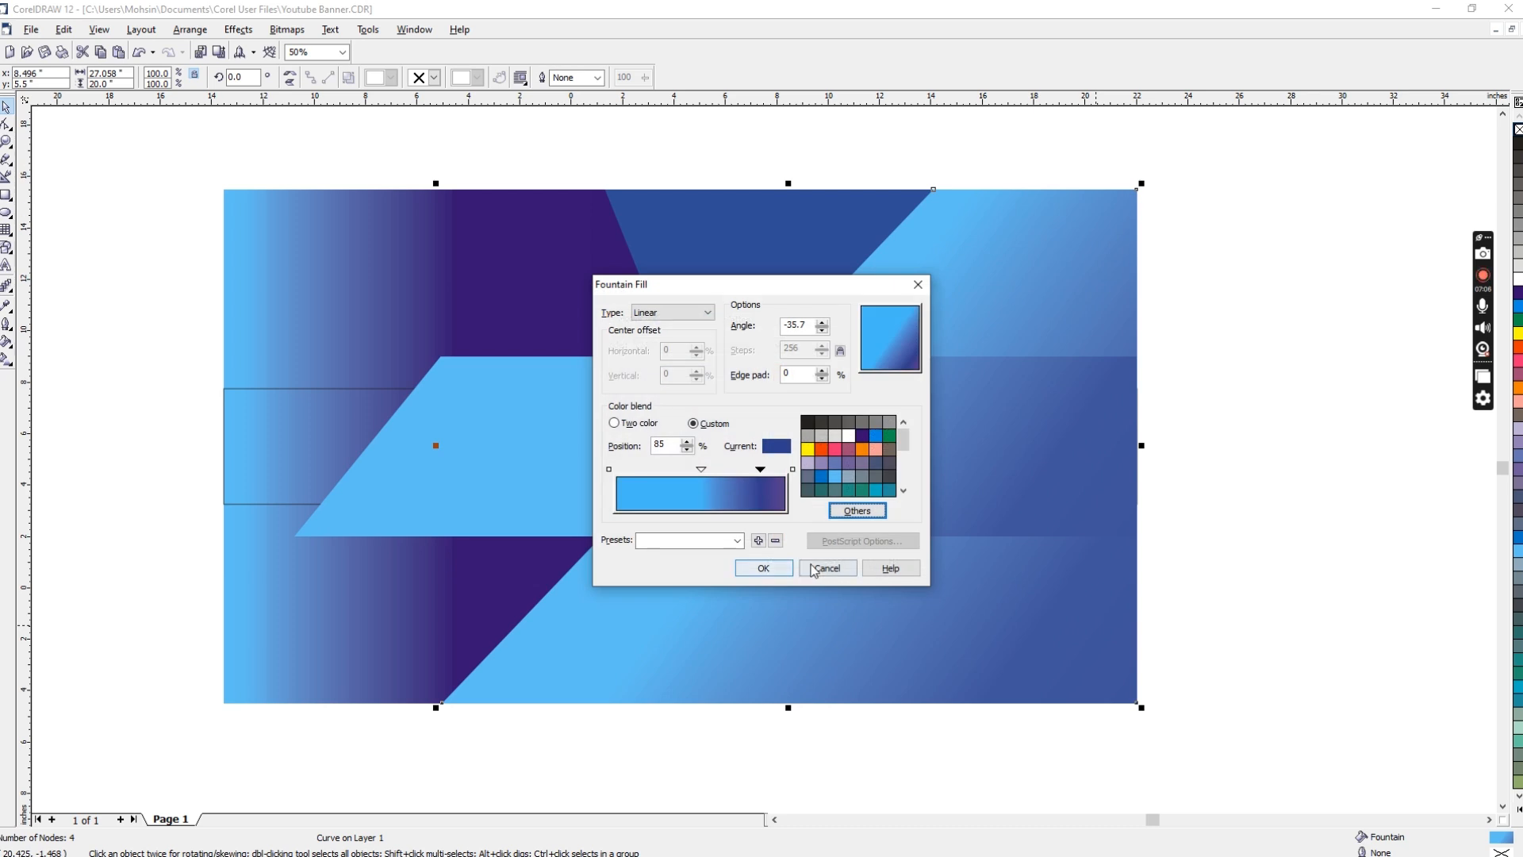
click(785, 571)
click(1249, 462)
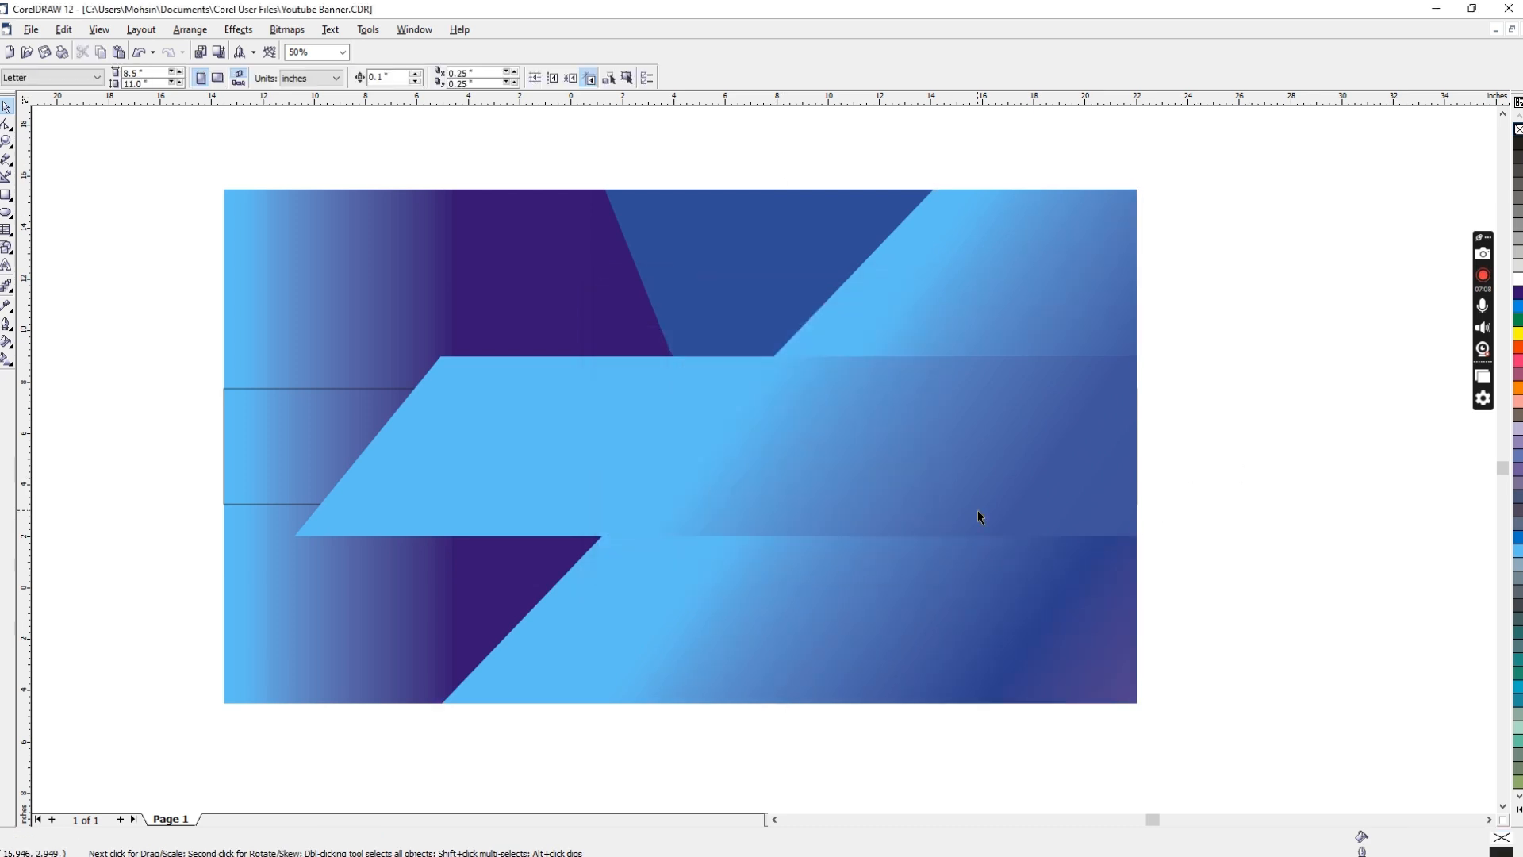
Step: Bring the narrow central band to the front and open a custom linear fountain fill for it
click(327, 390)
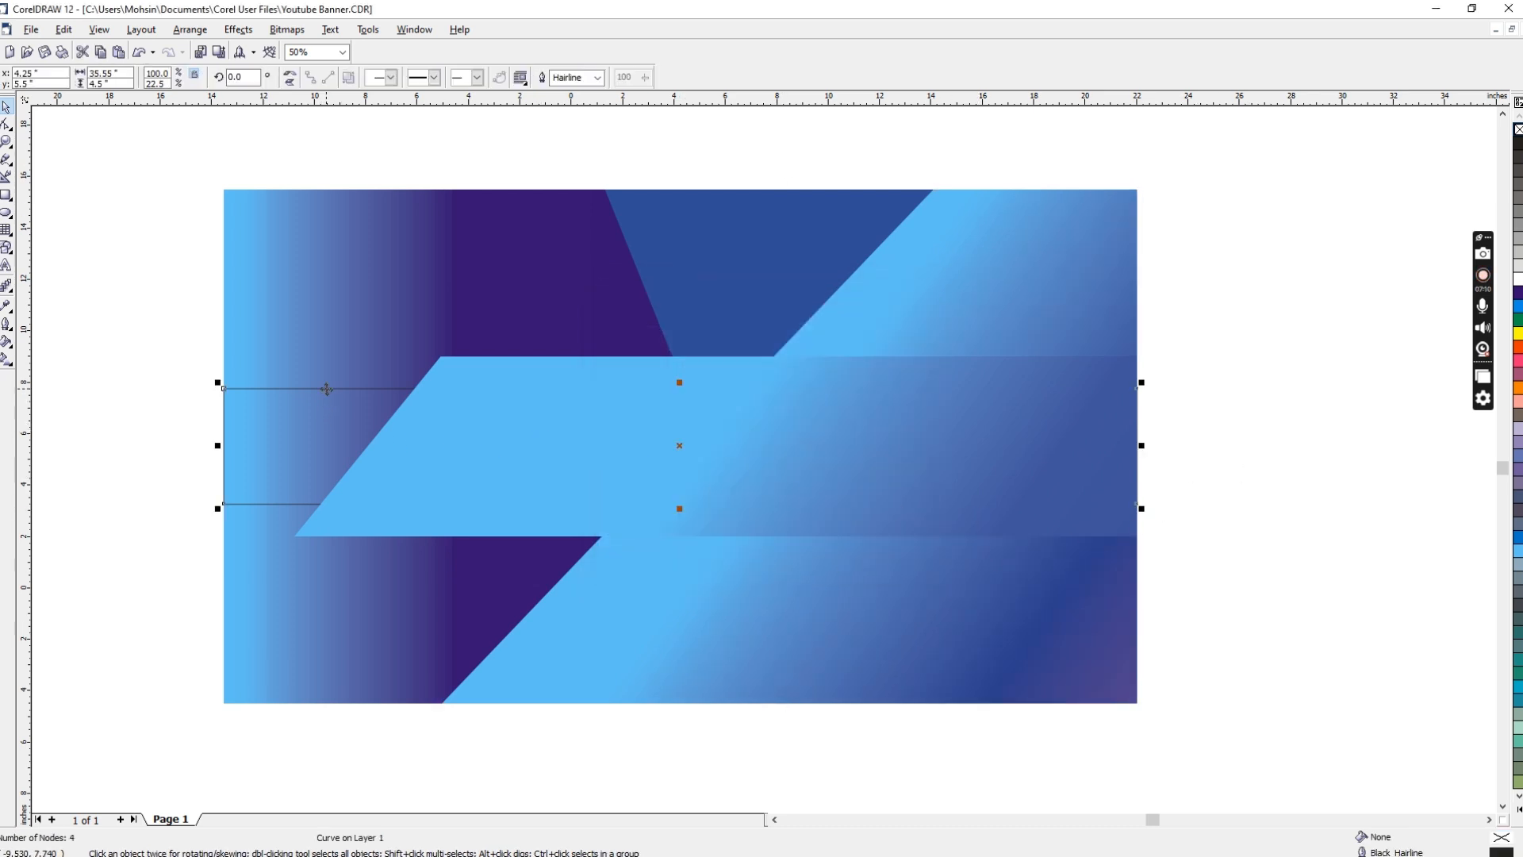
key(shift+Page_Up)
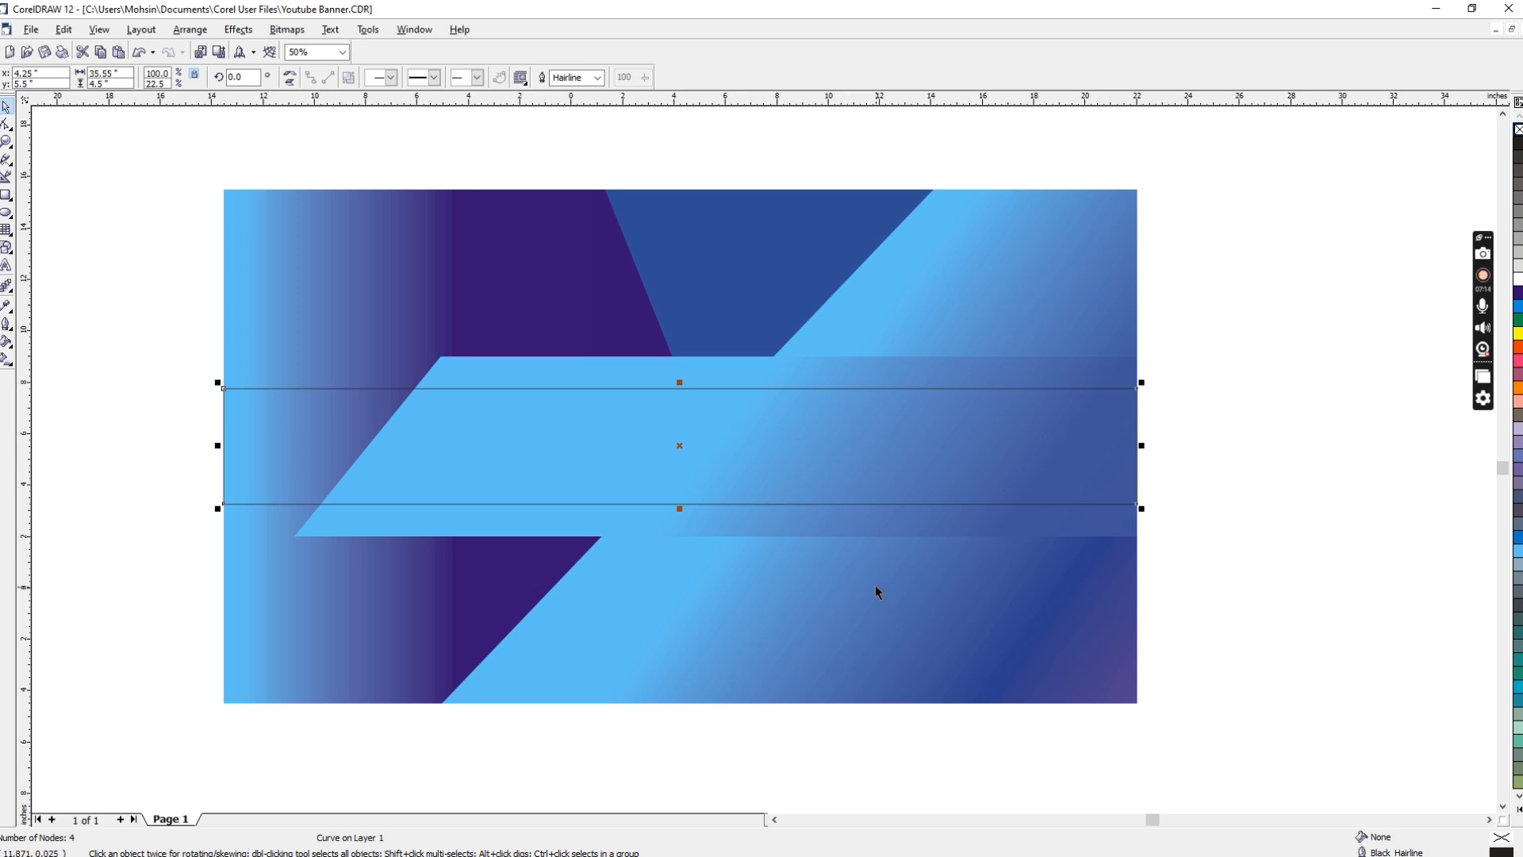
key(F11)
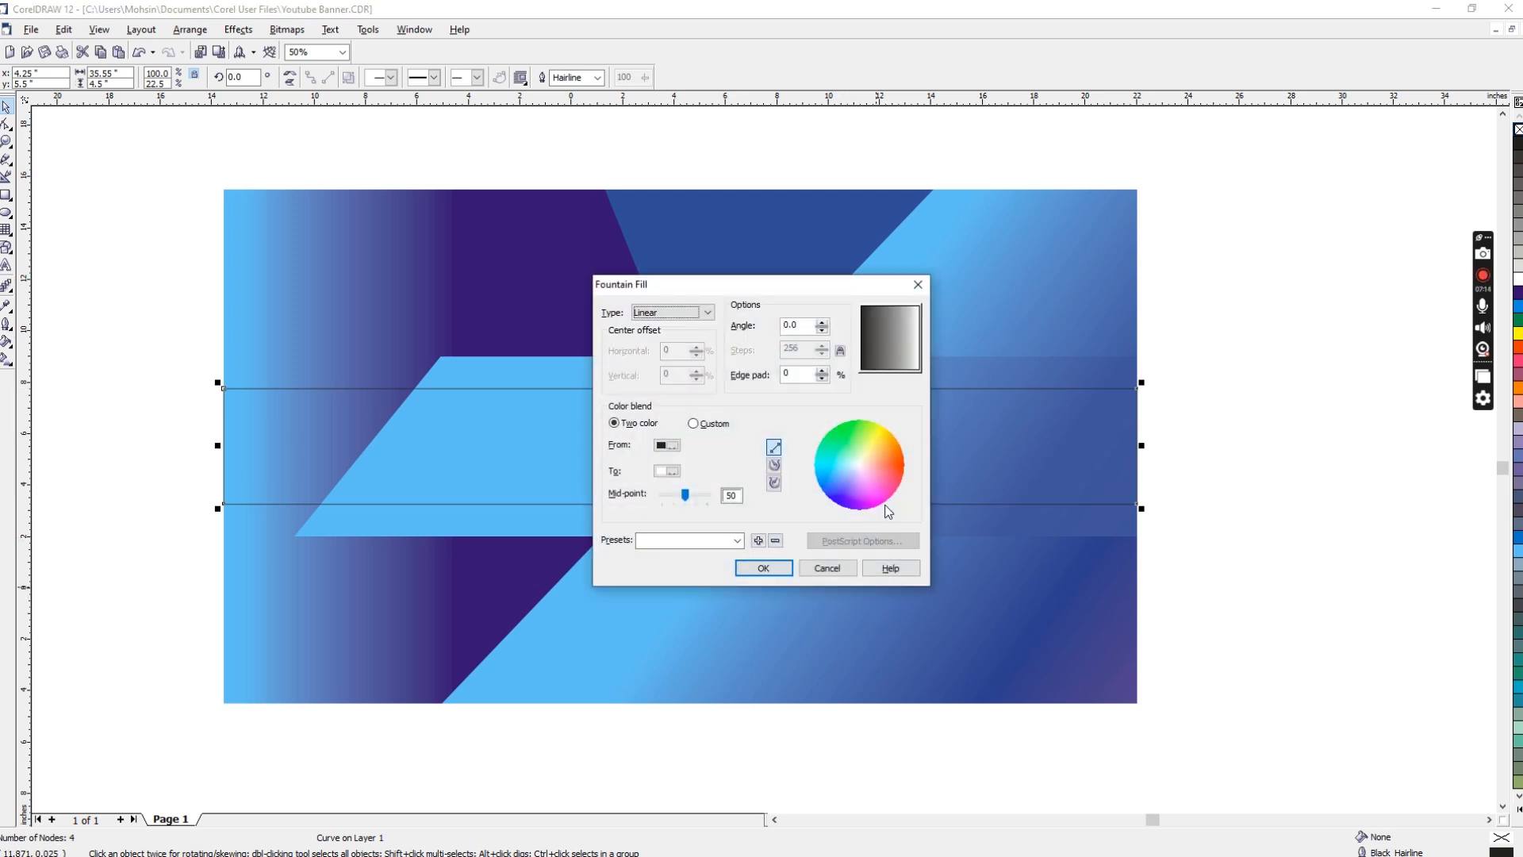
click(695, 425)
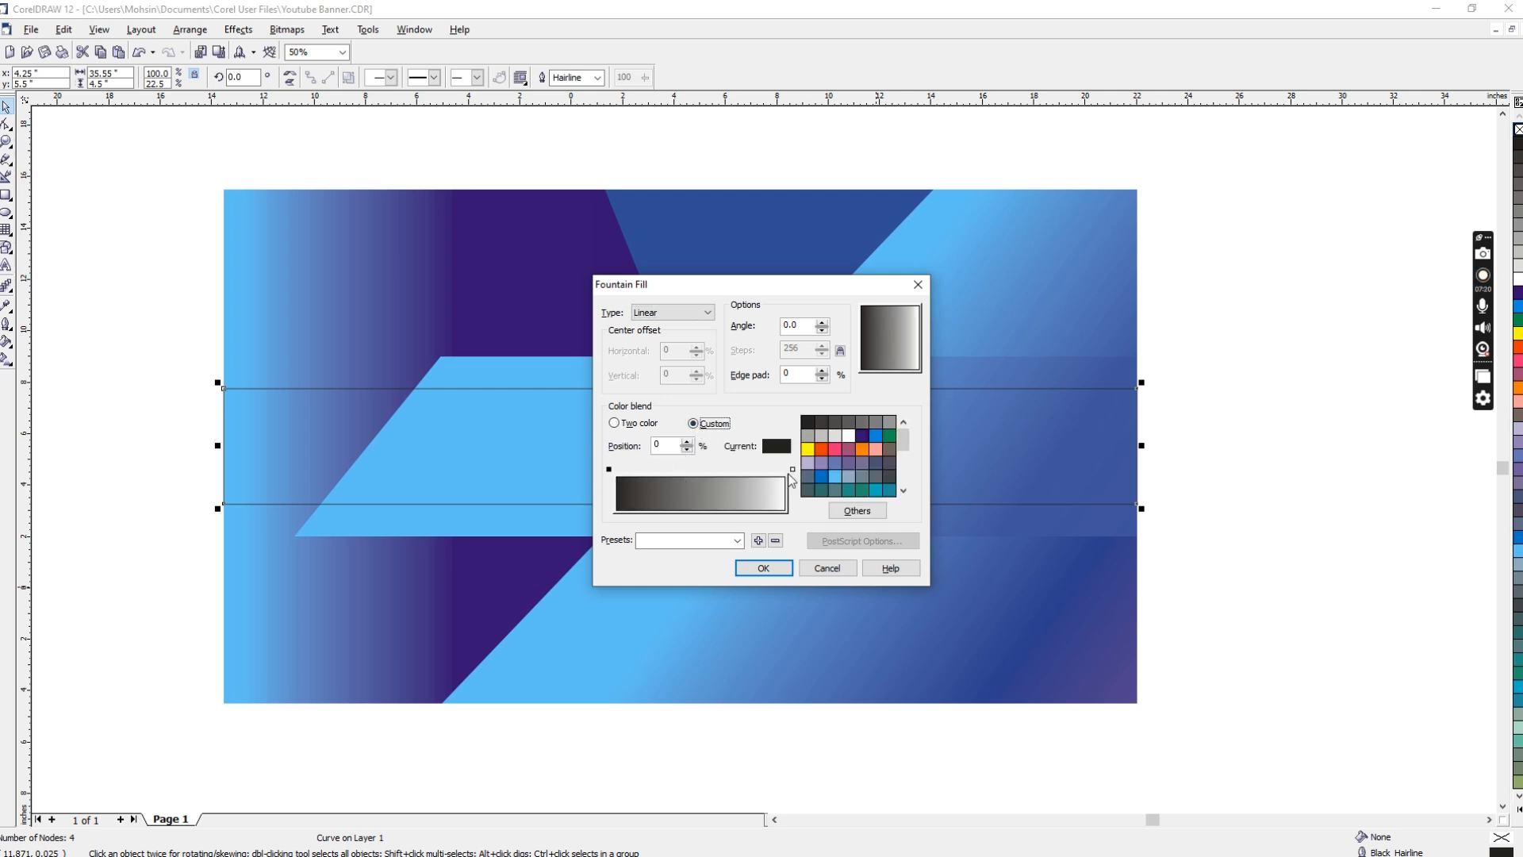
Step: Set the end stop of the central band's gradient to a blue of C 80, M 50, Y 0, K 0
click(793, 470)
click(875, 435)
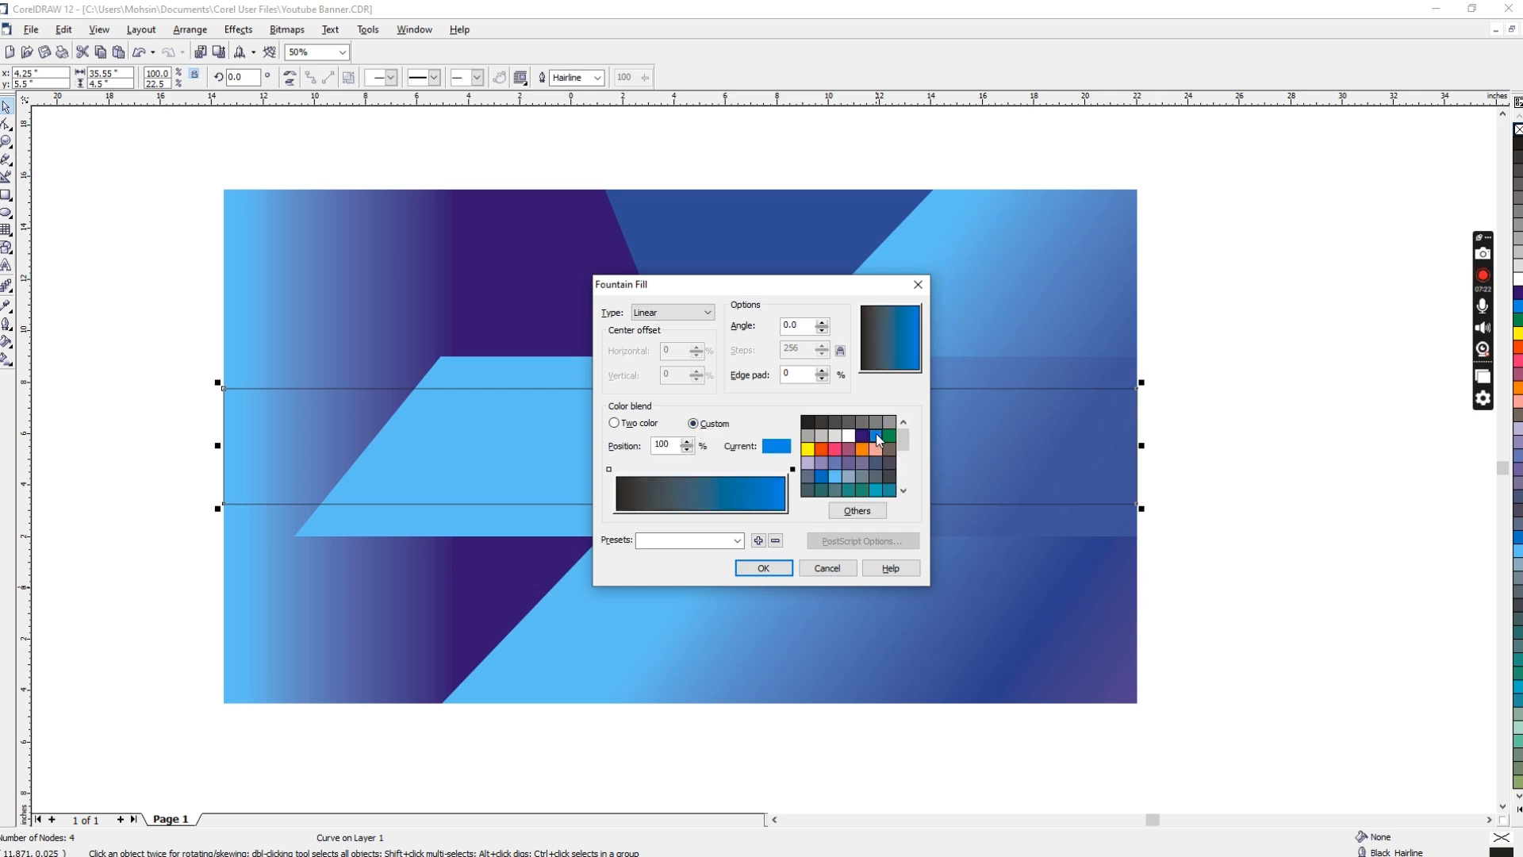
click(849, 512)
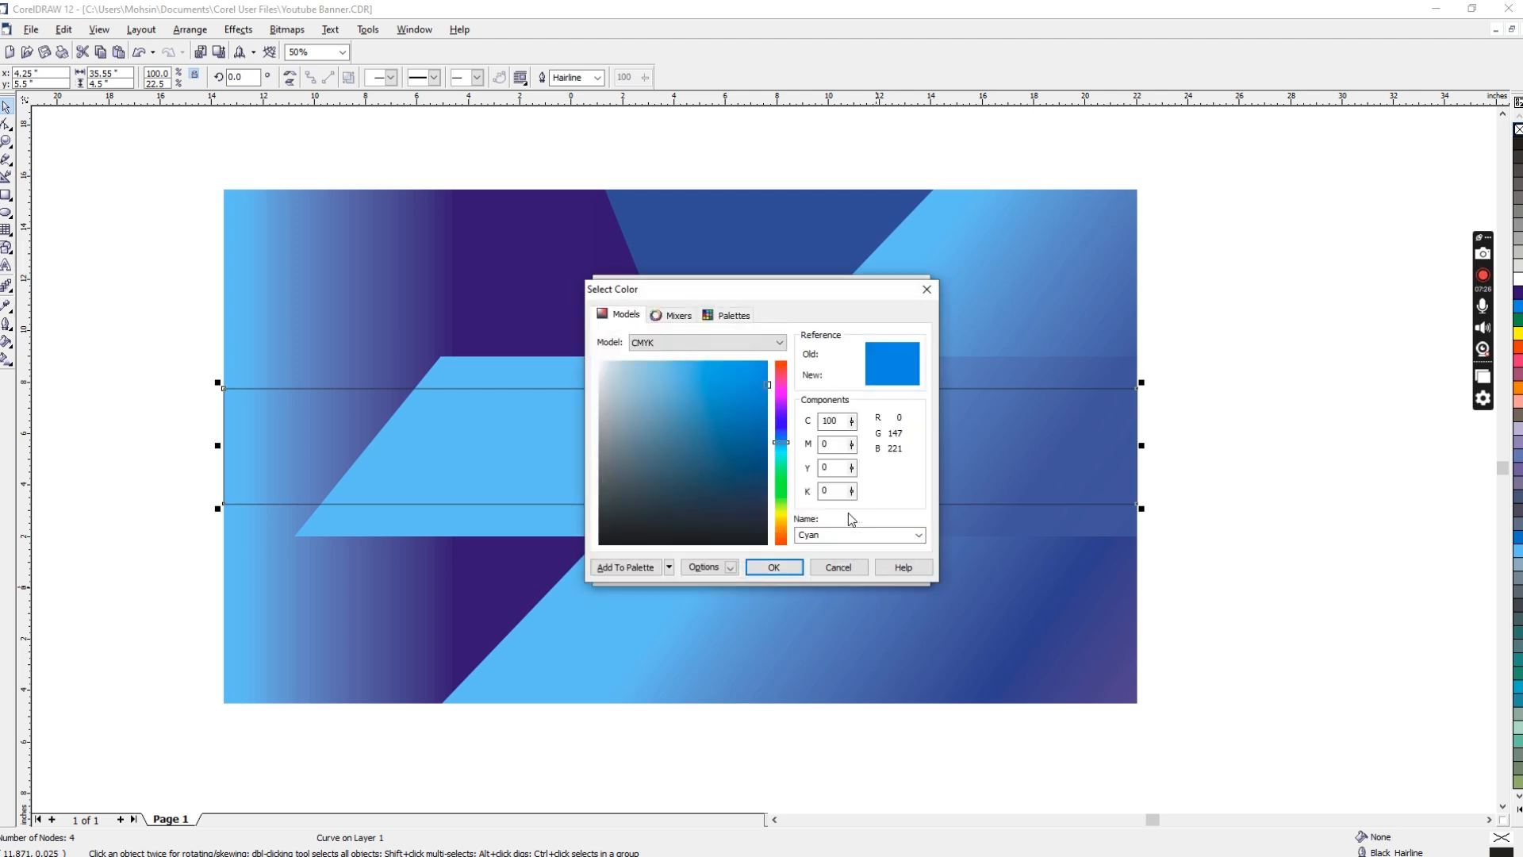
click(825, 444)
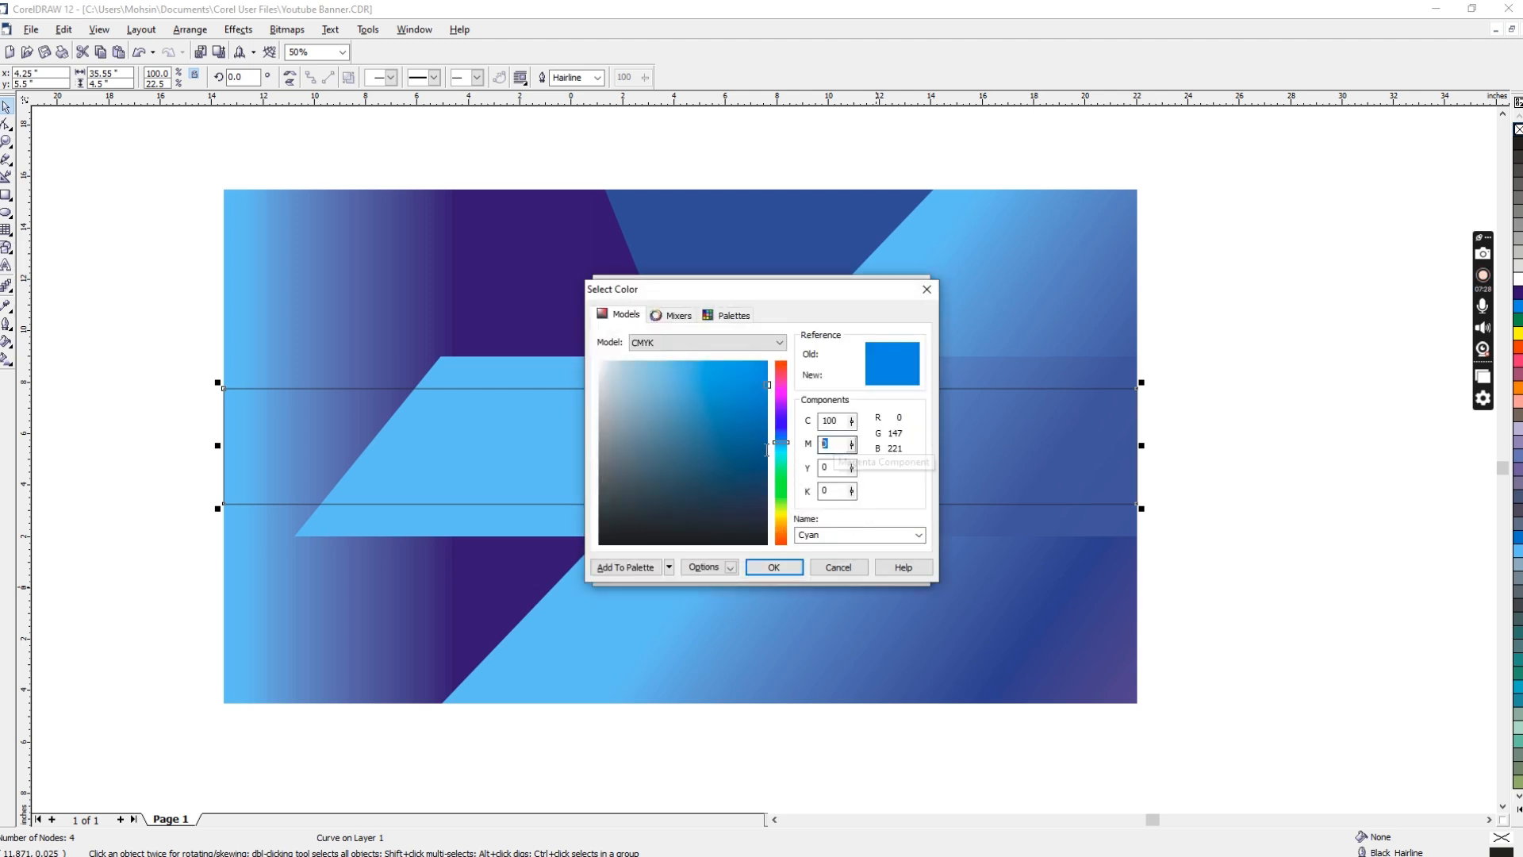
text(50)
key(Tab)
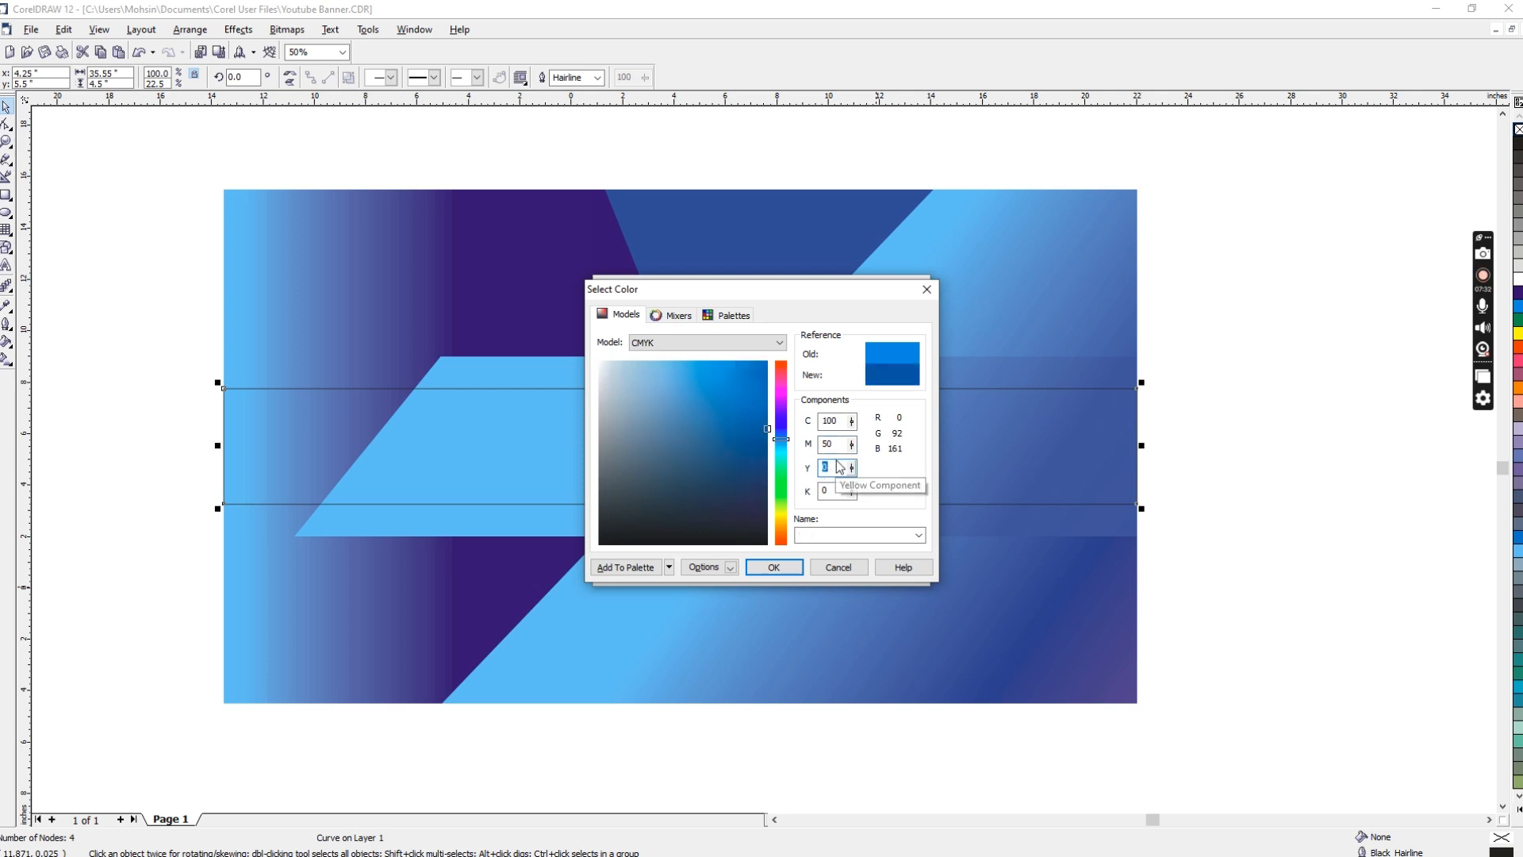
drag(837, 446, 801, 445)
text(70)
key(Tab)
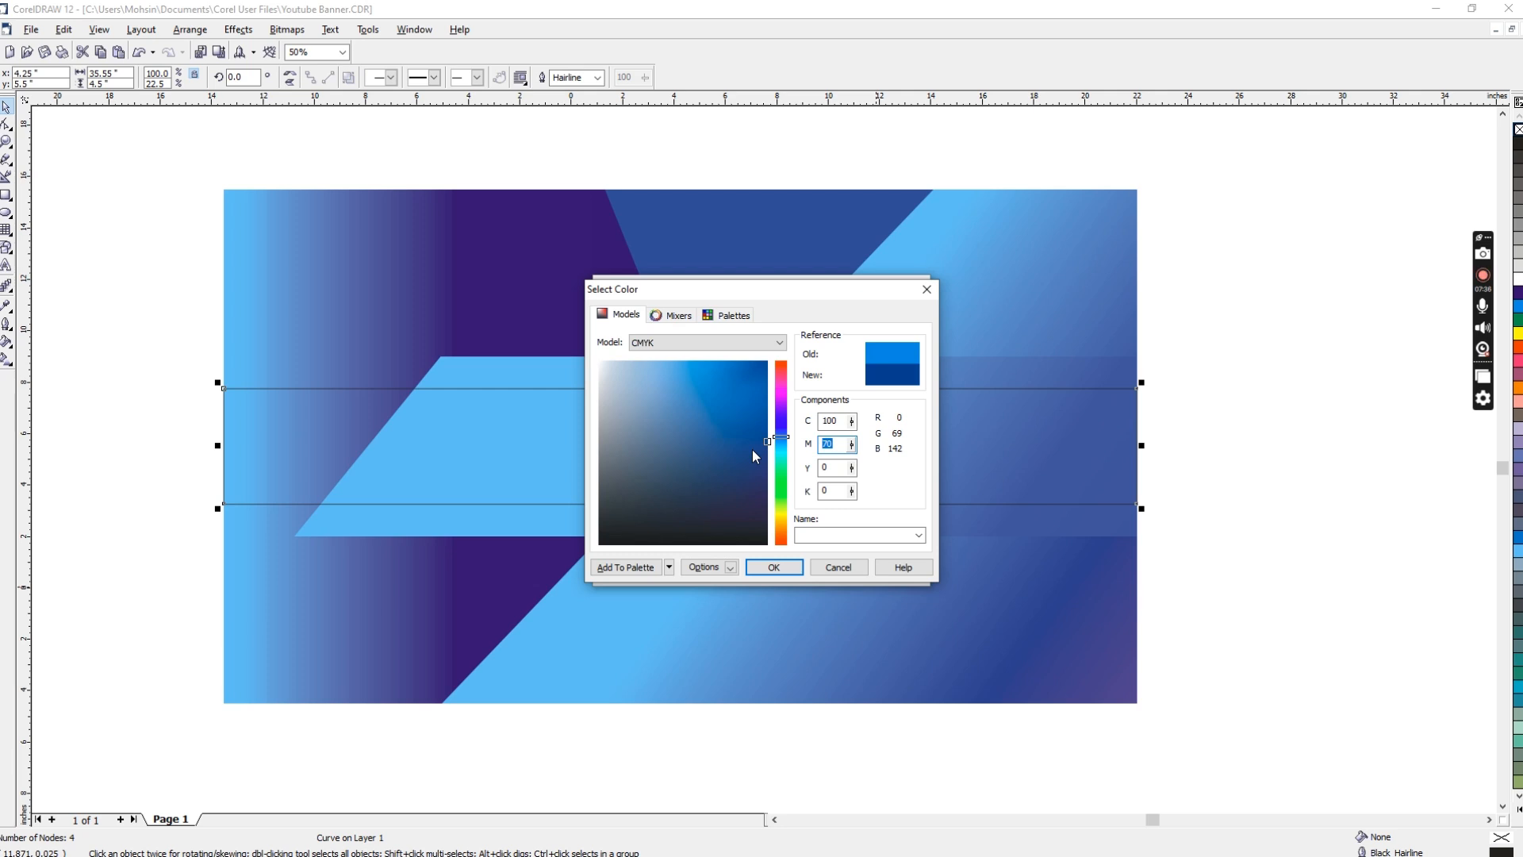
text(50)
key(shift+Tab)
text(80)
key(Tab)
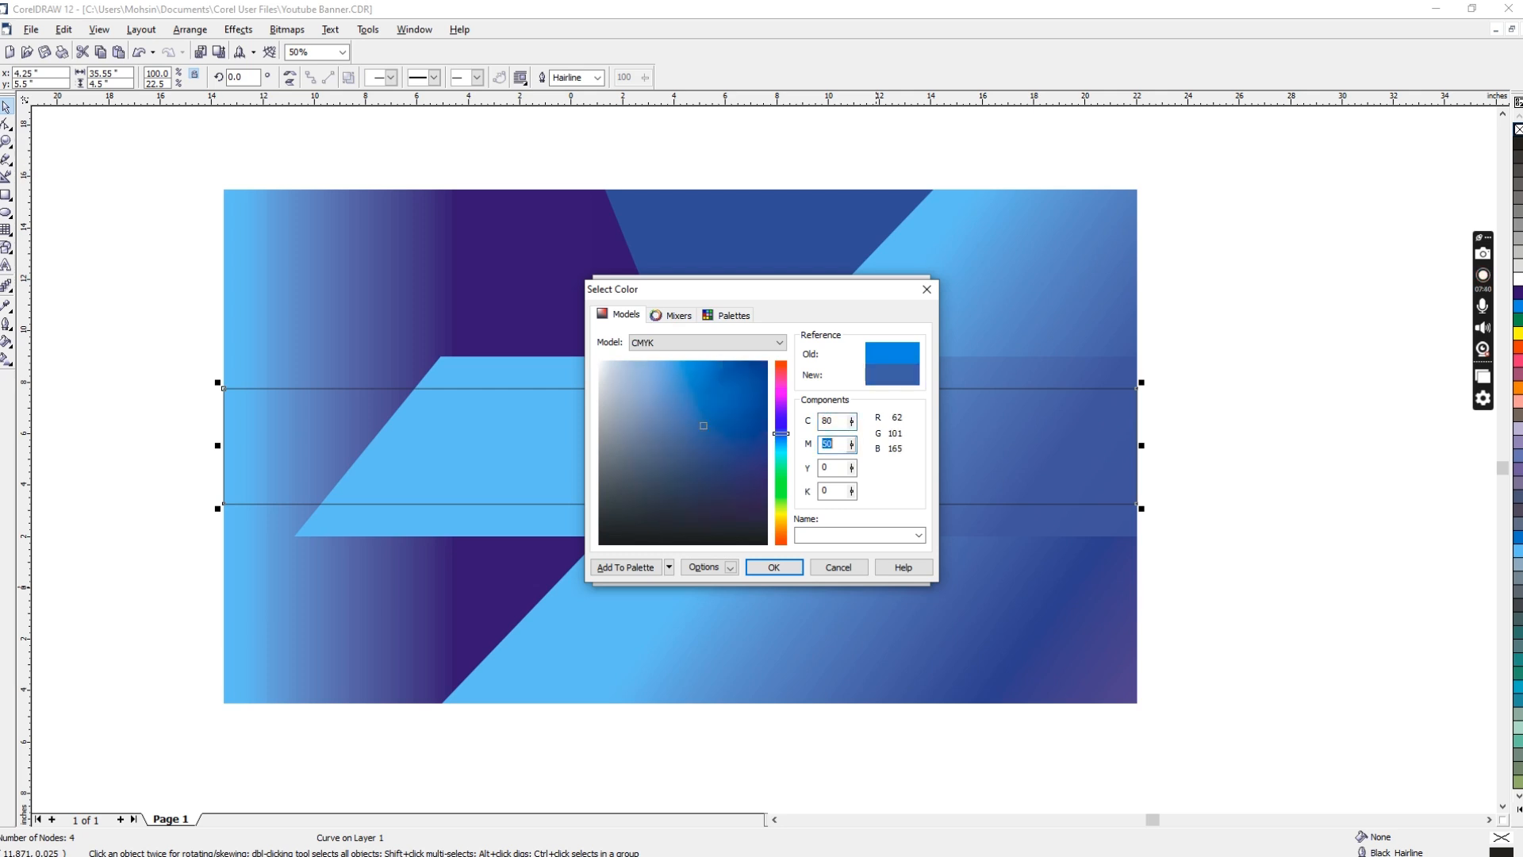
click(776, 569)
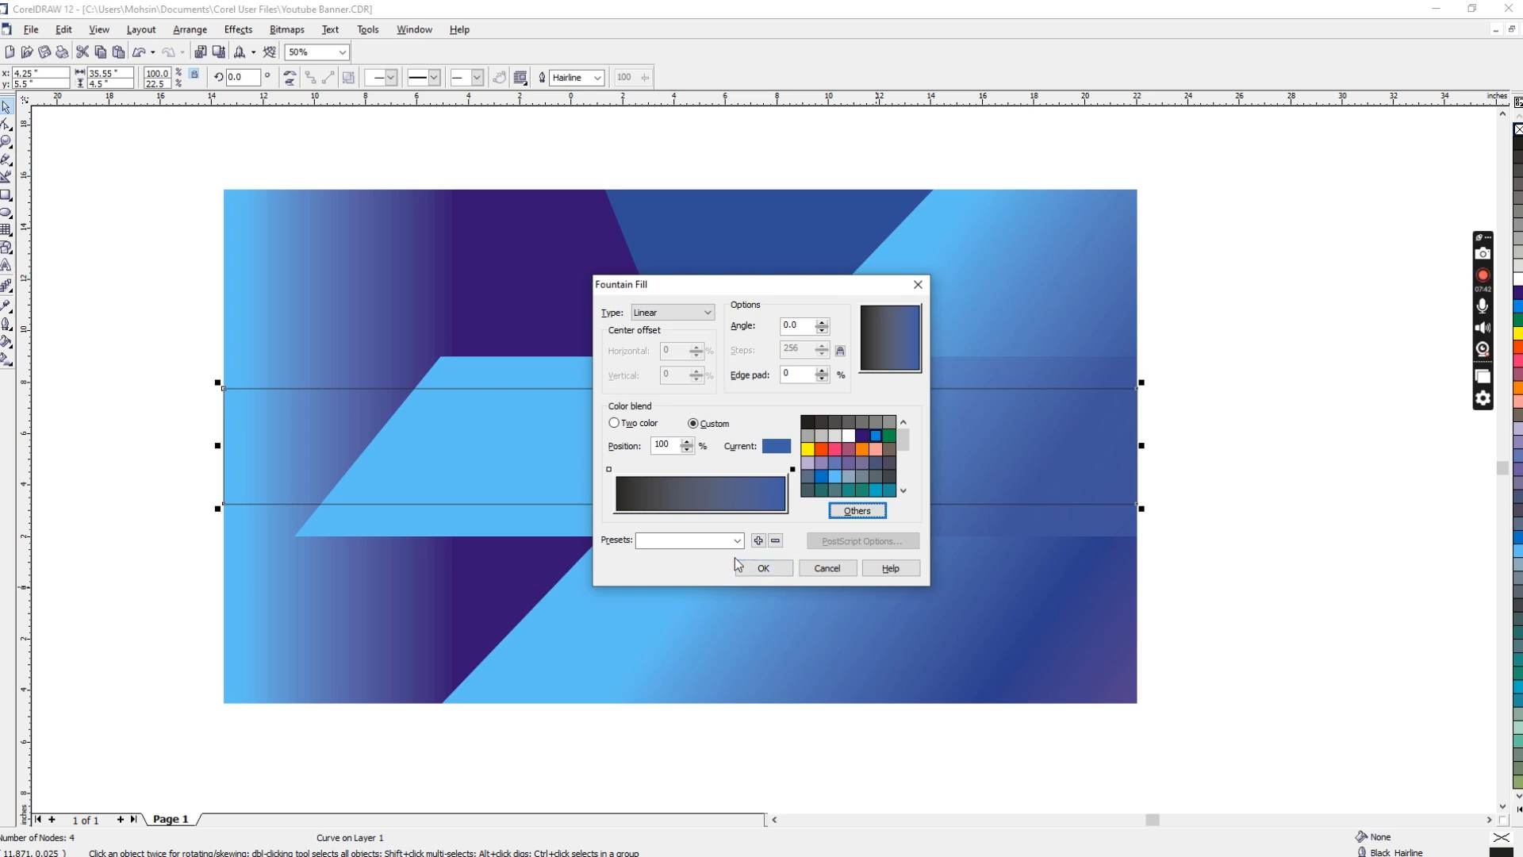
Step: Set the gradient's start stop to a teal blue, apply the fill and remove the central band's outline
click(610, 470)
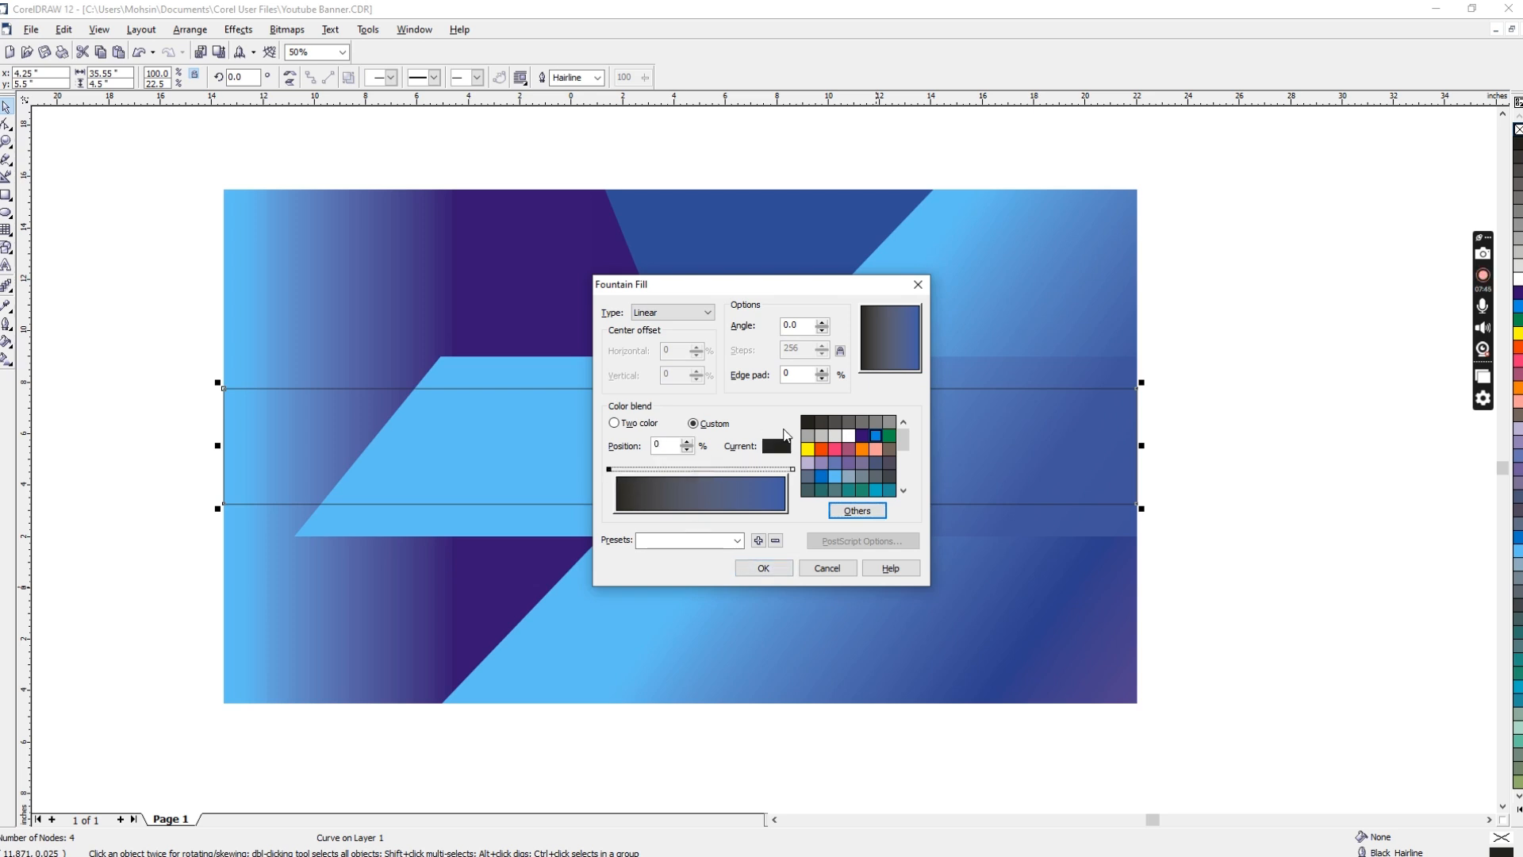
click(878, 491)
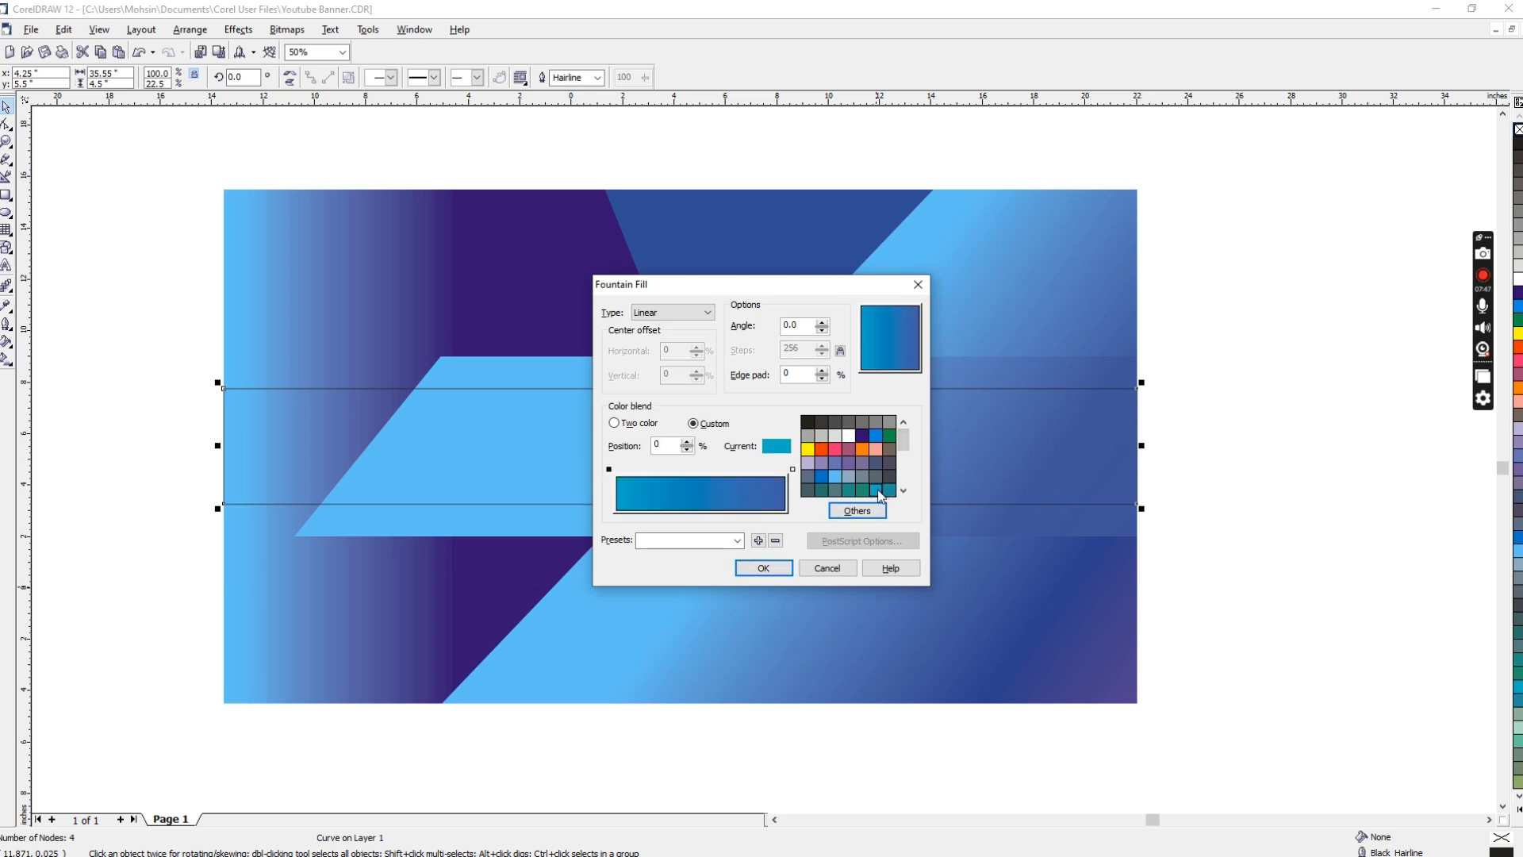
click(761, 569)
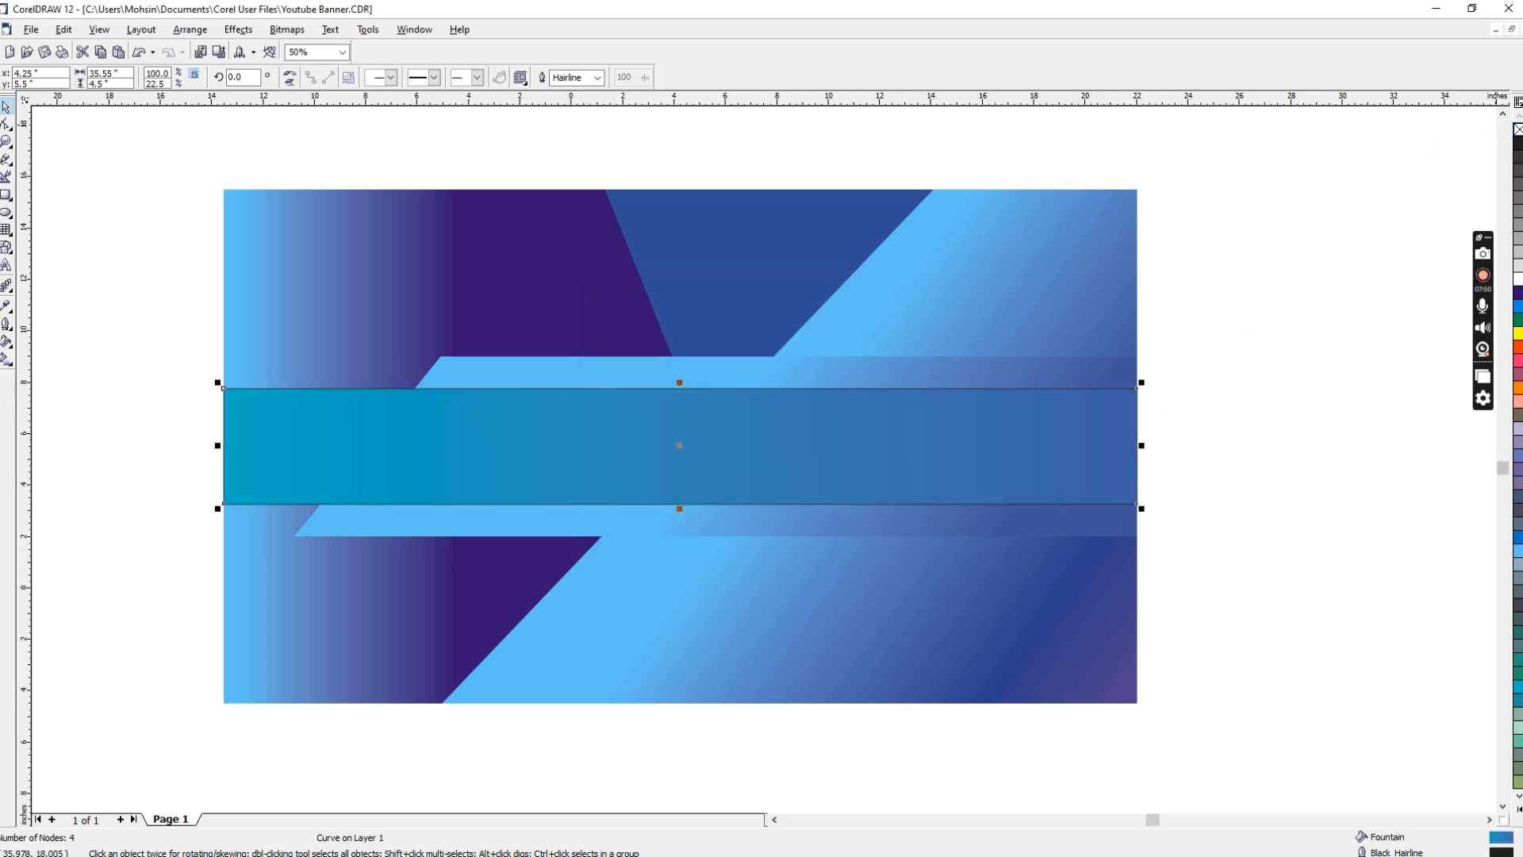
right_click(1518, 129)
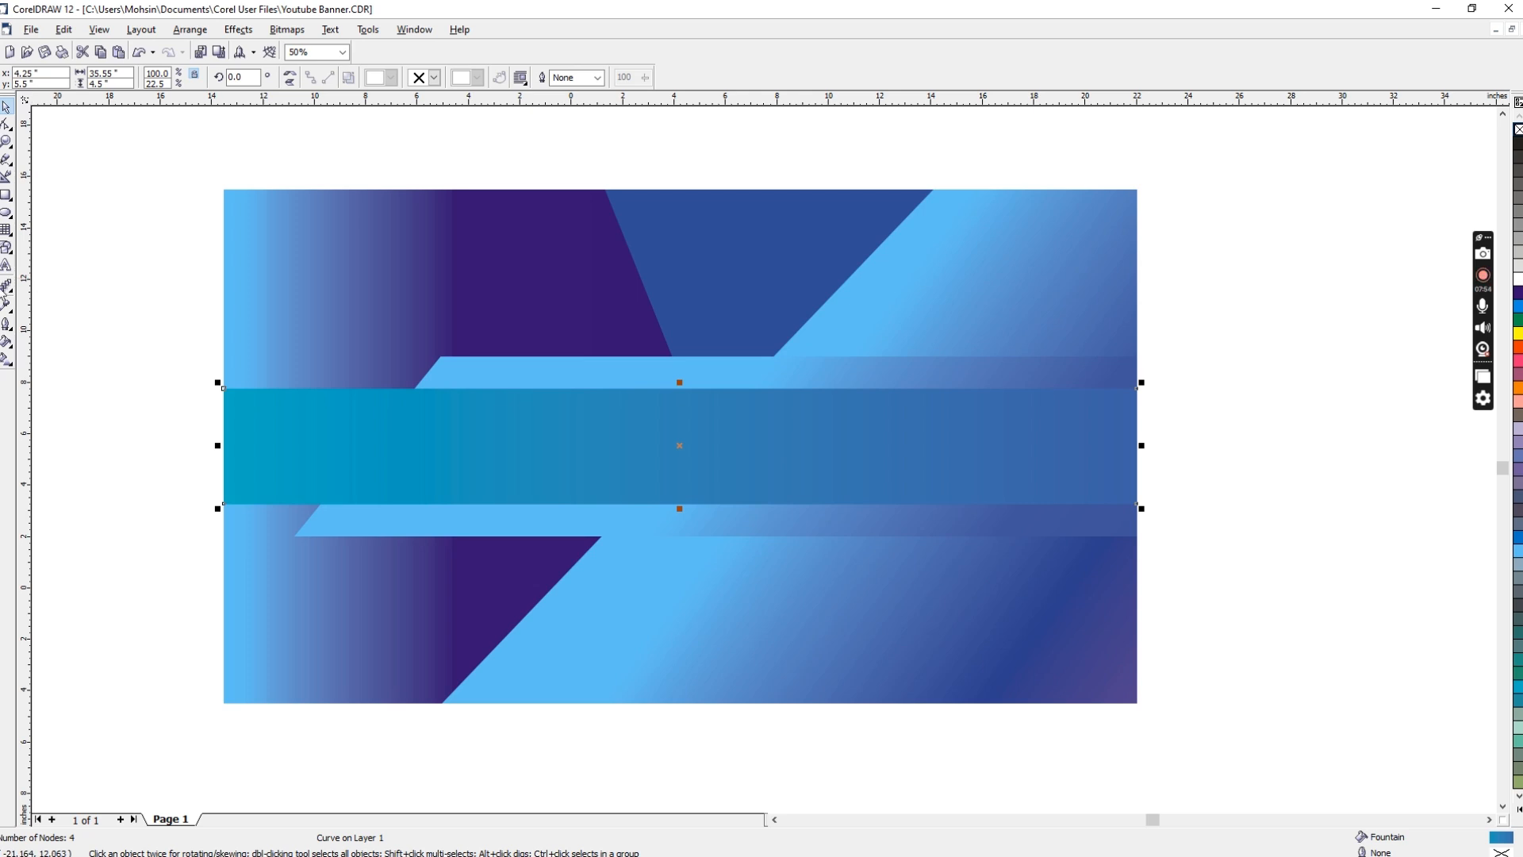
Step: Add a drop shadow to the central band with an Outside feathering direction and Inverse Squared feathering edges
click(12, 300)
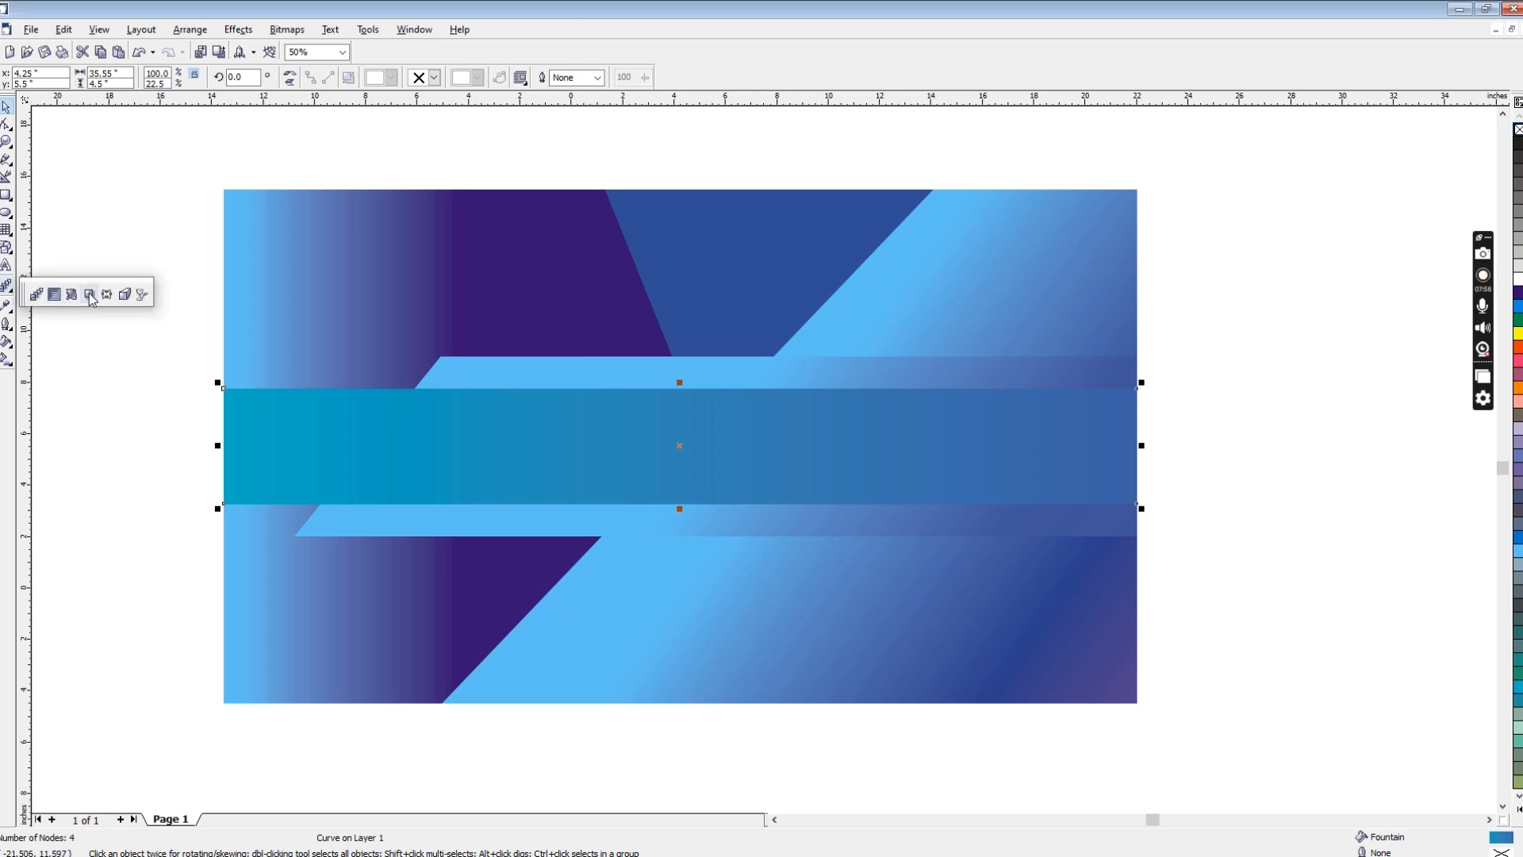
click(90, 297)
drag(671, 433, 703, 504)
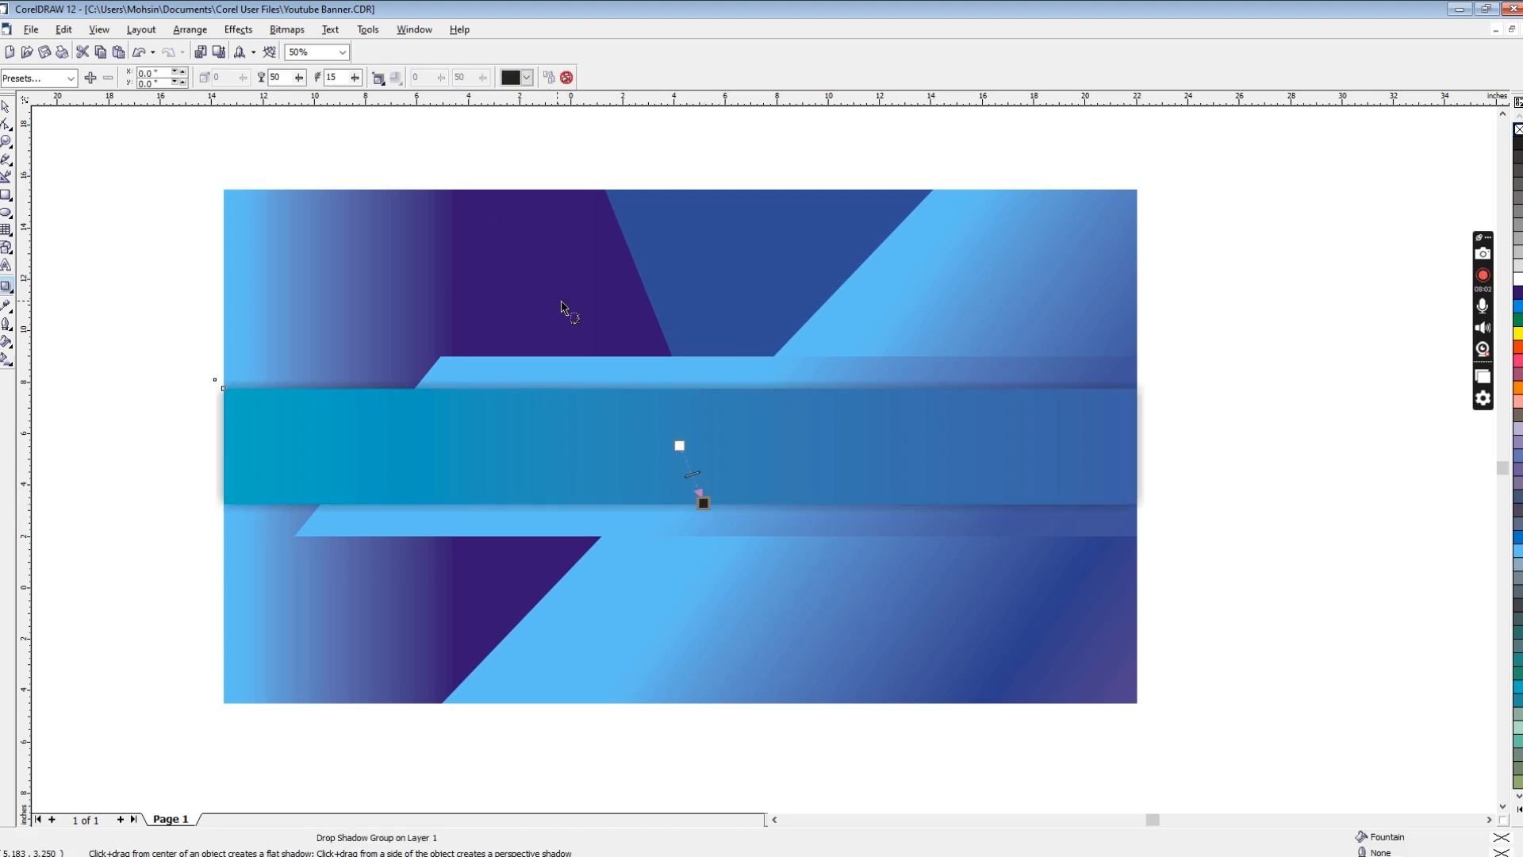
click(381, 80)
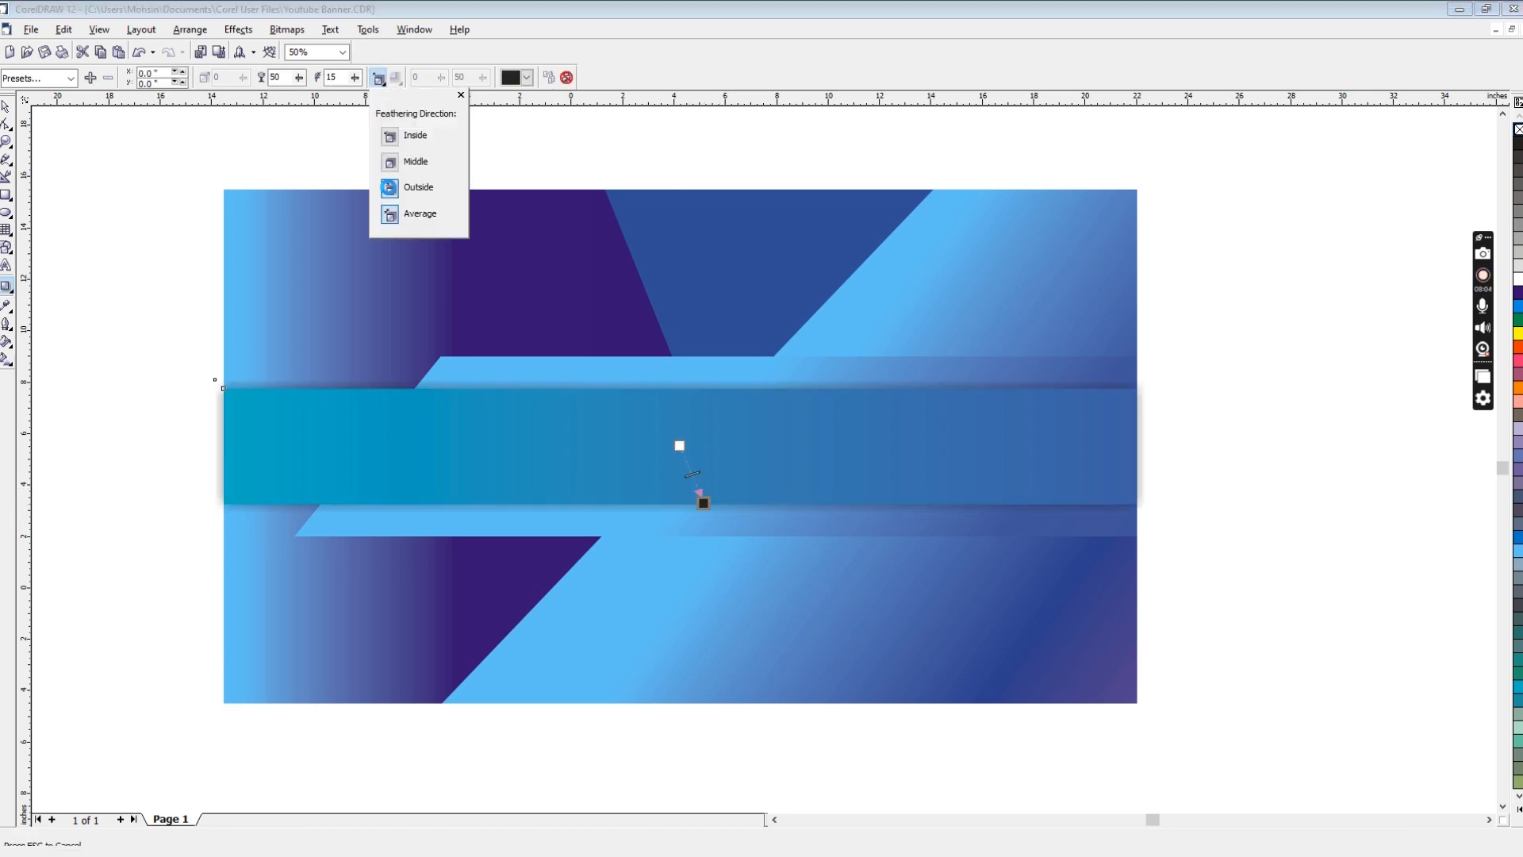
click(389, 187)
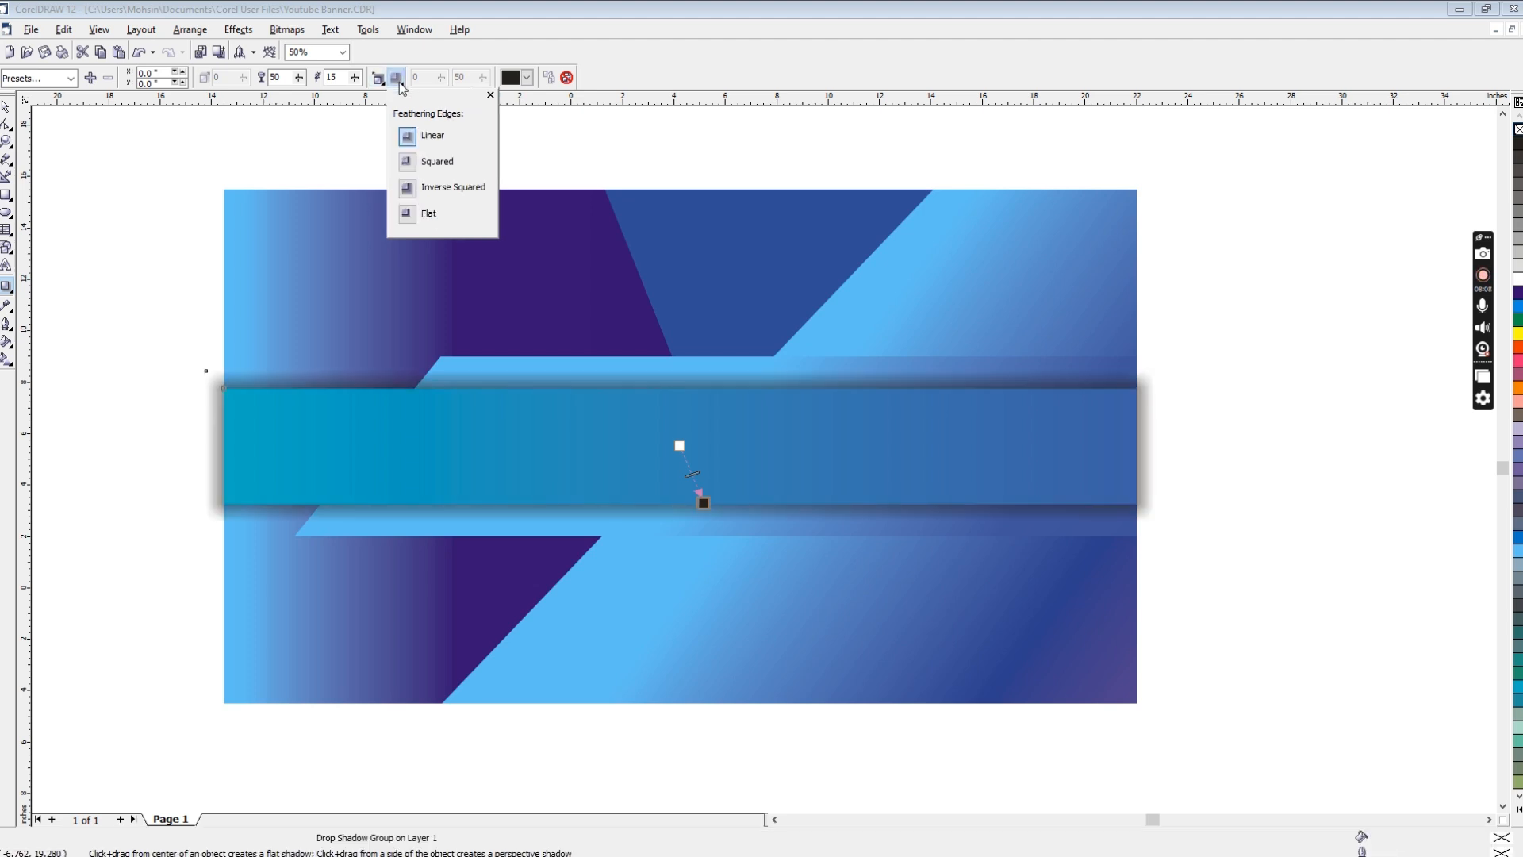
click(396, 78)
click(410, 191)
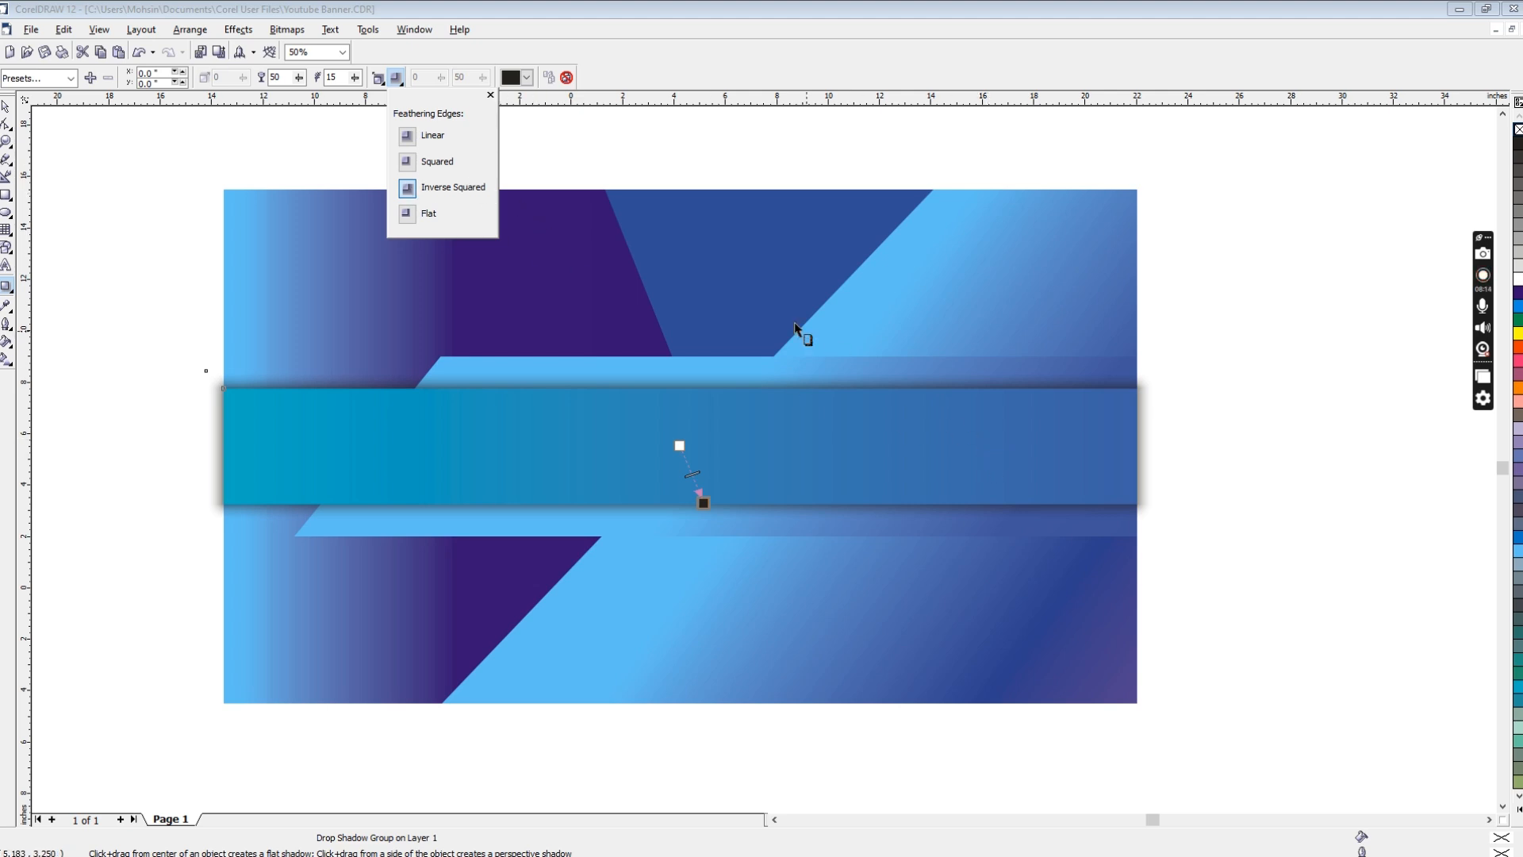
click(823, 450)
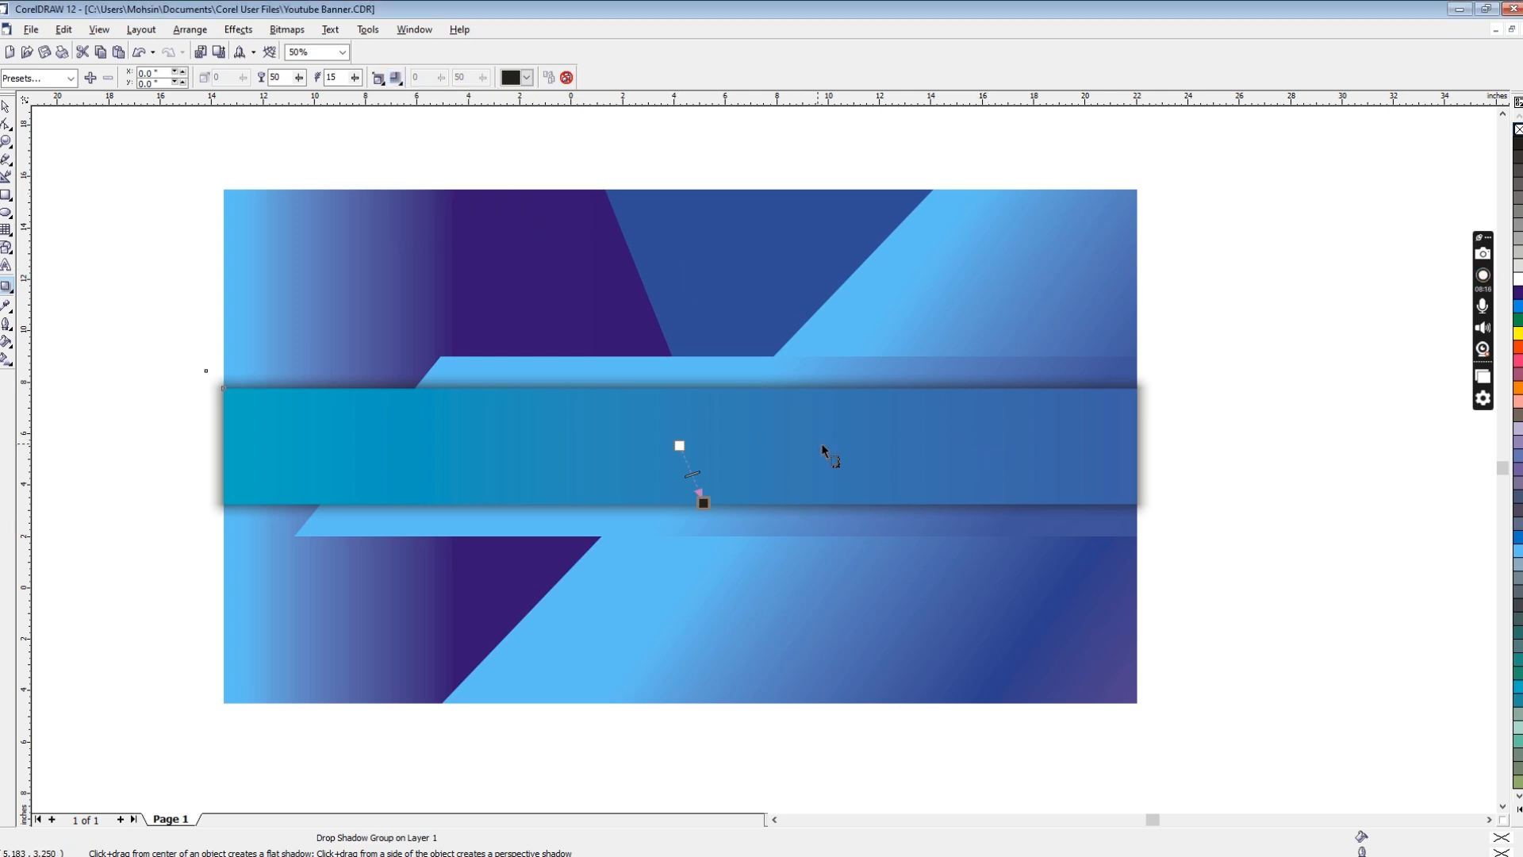
Step: Break the central band's drop shadow group apart and deselect the objects
right_click(821, 446)
click(728, 527)
right_click(755, 509)
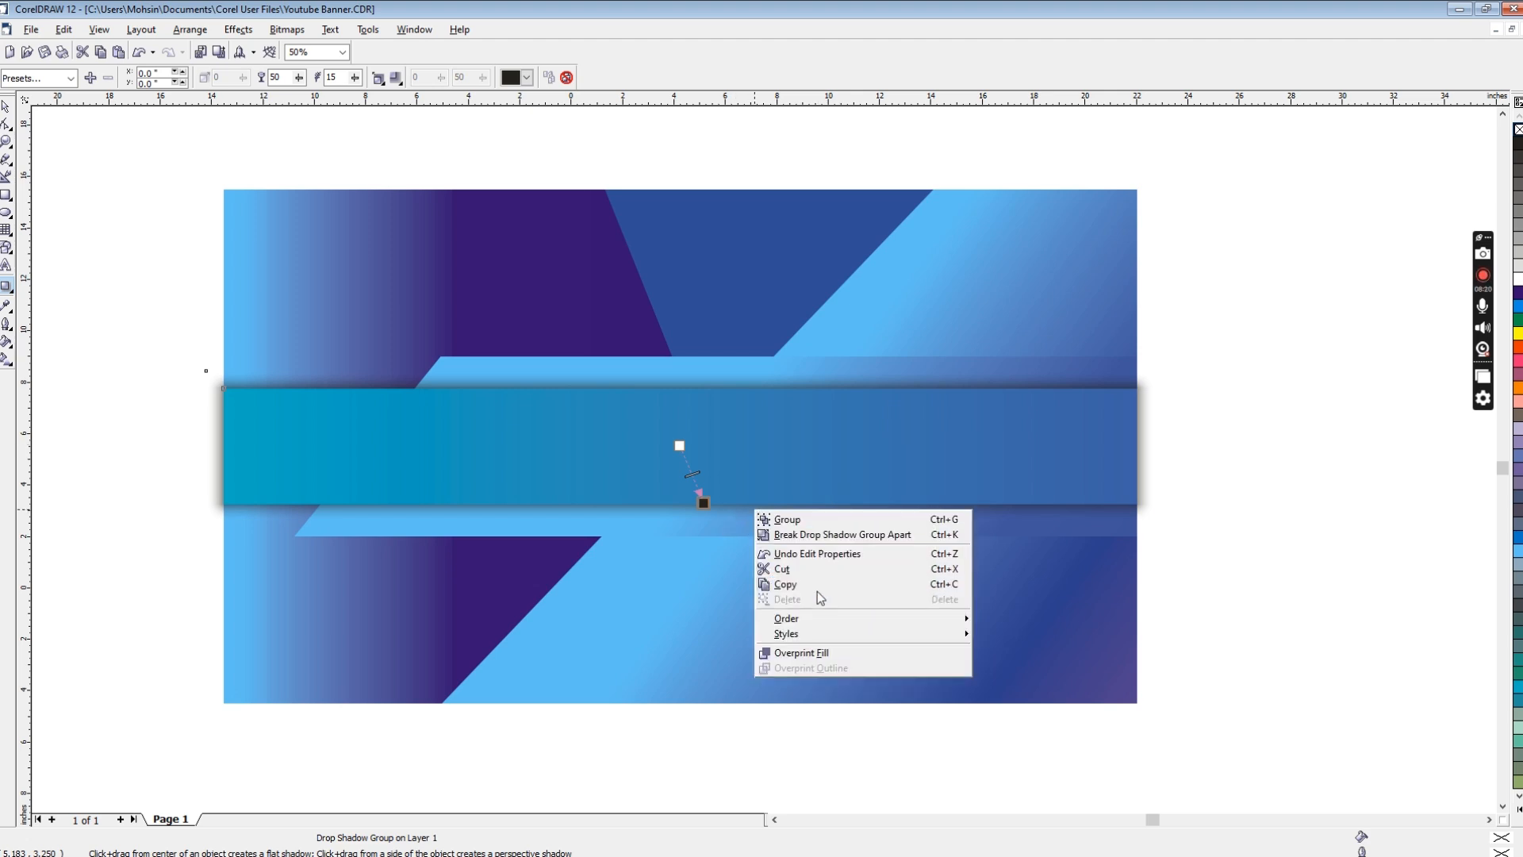
click(794, 535)
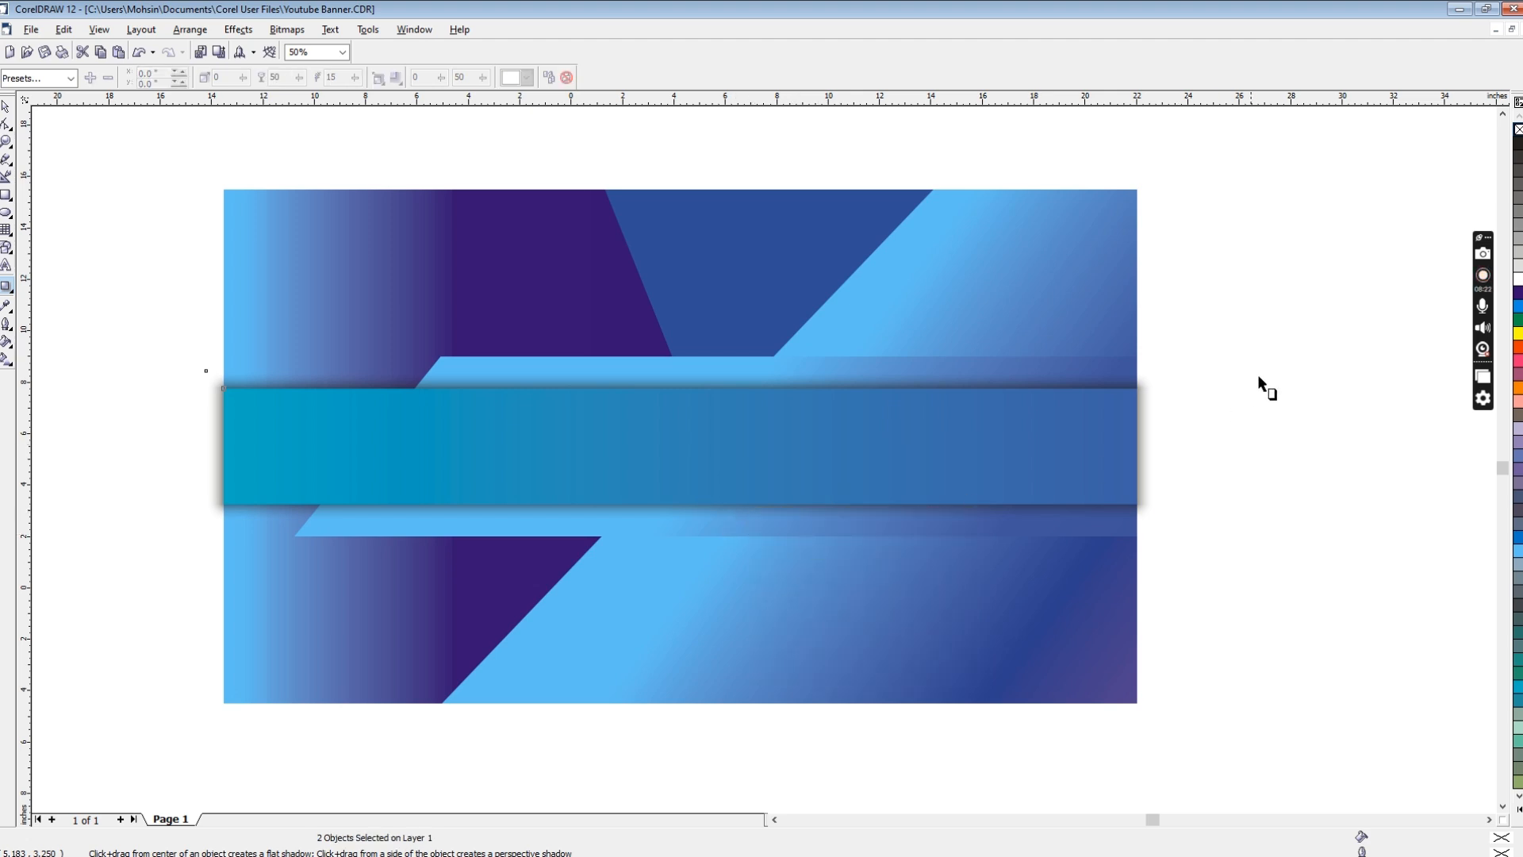
click(1258, 369)
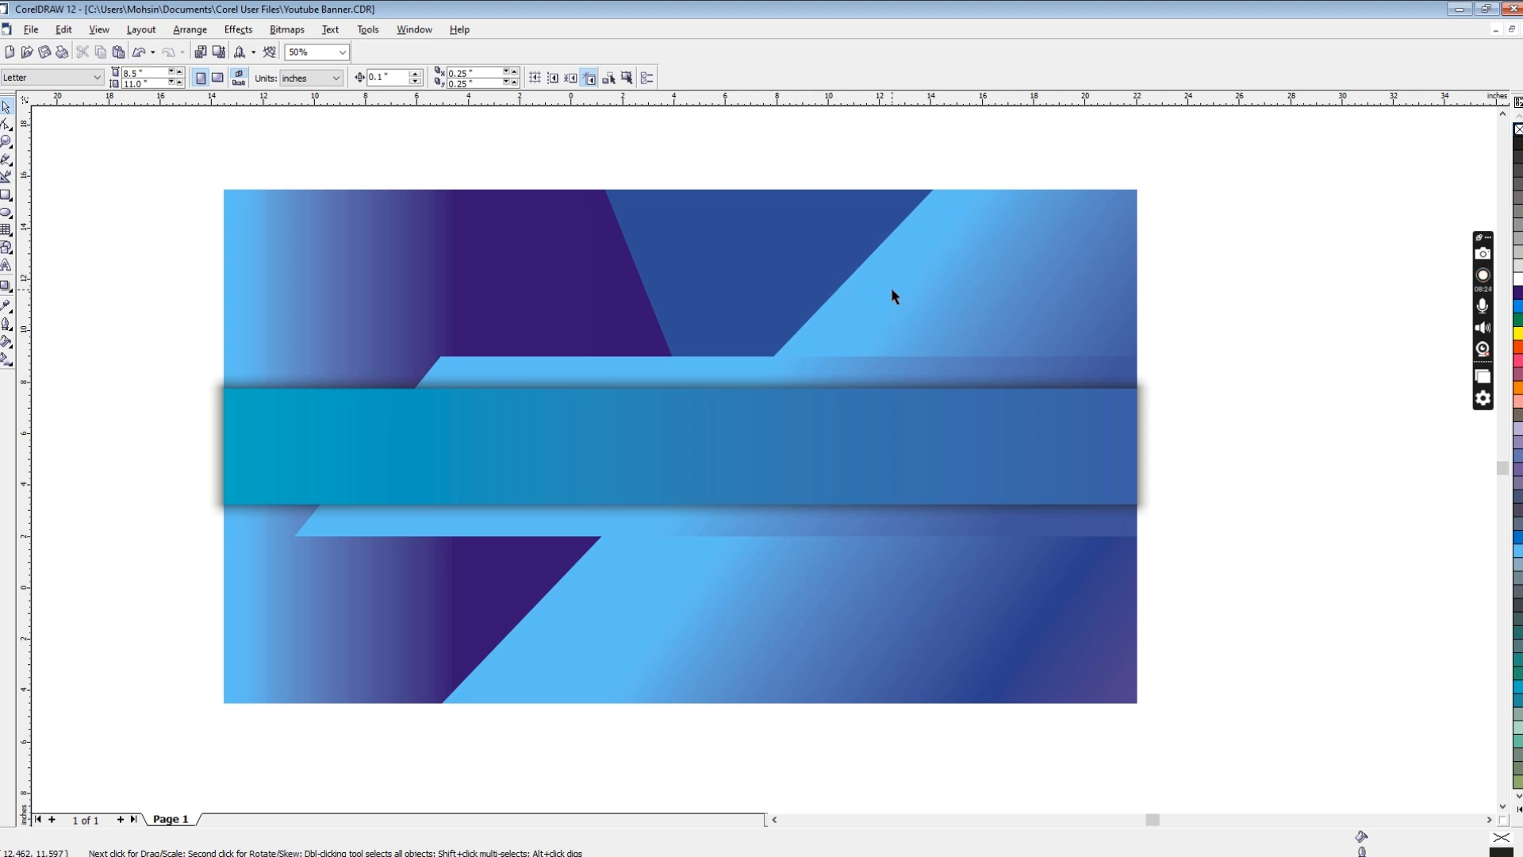
Step: Group the central band, its shadow, the slanted band and the shapes lying on the background
click(730, 435)
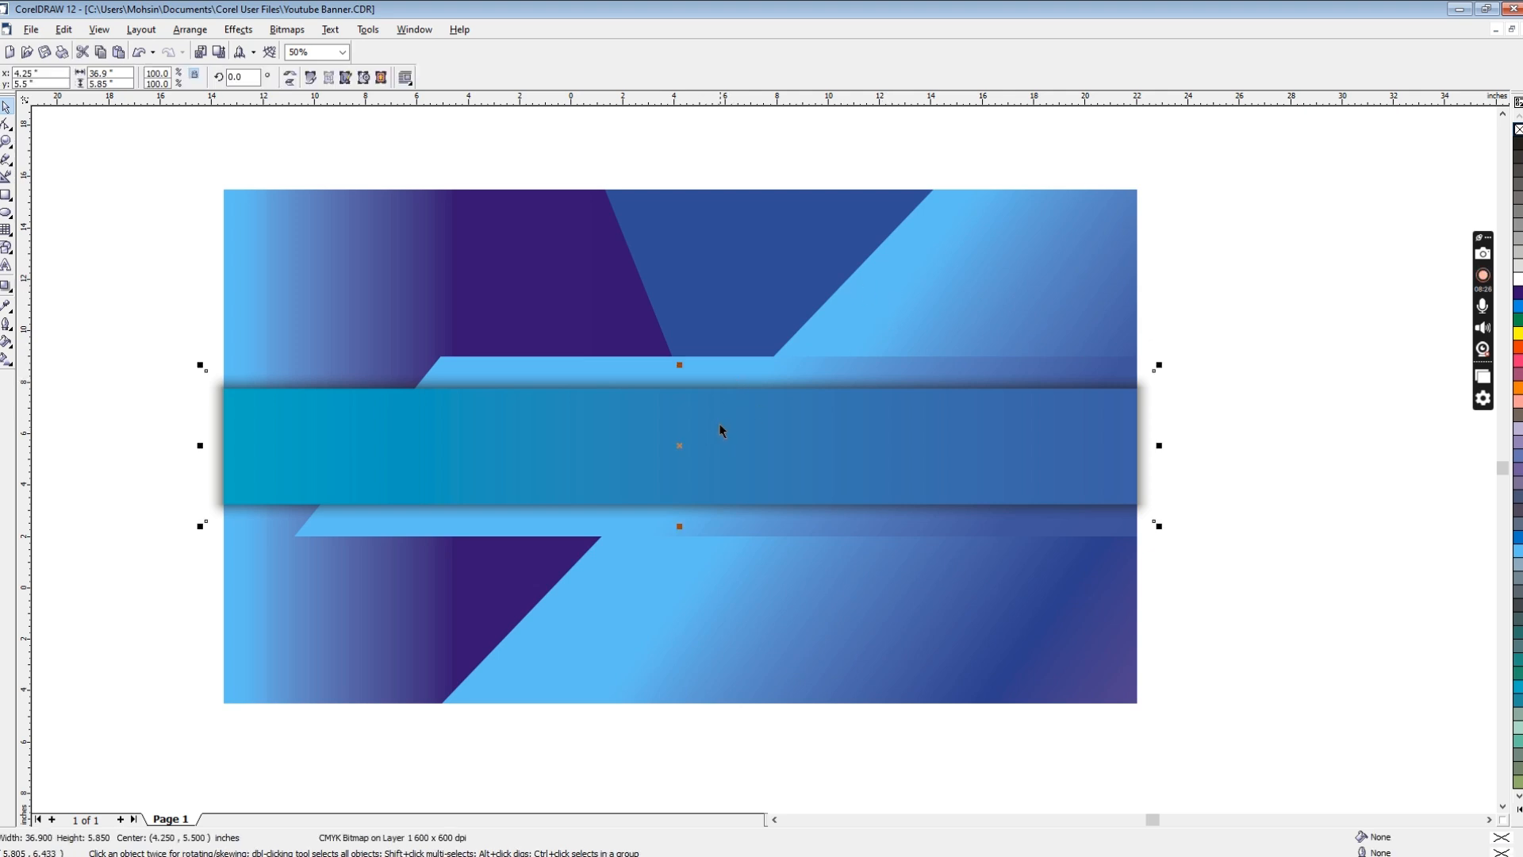
shift+click(738, 362)
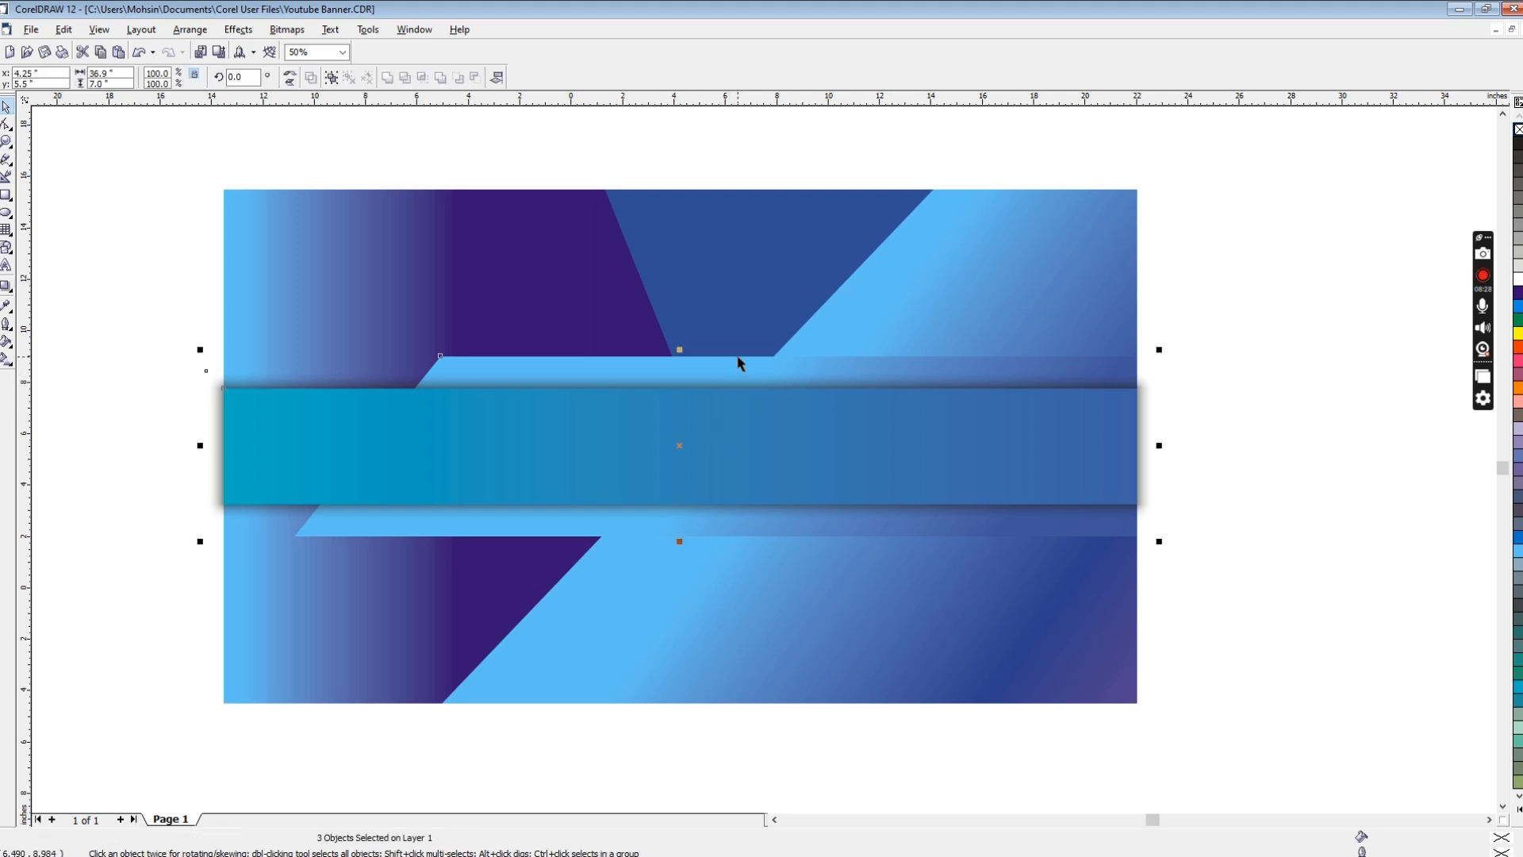
shift+click(864, 318)
key(ctrl+g)
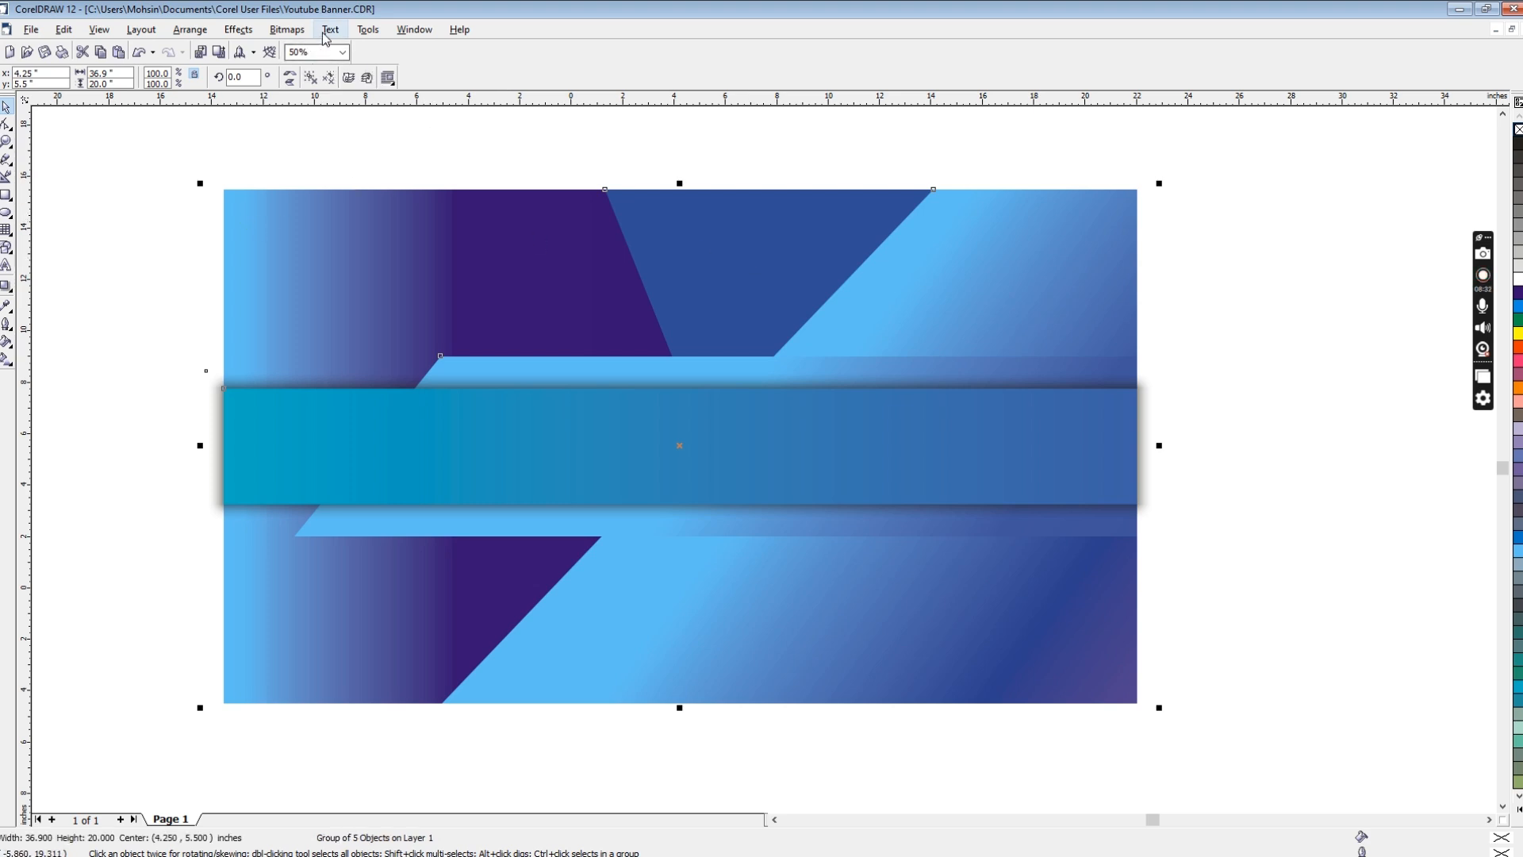
Step: PowerClip the group inside the gradient background rectangle
click(239, 29)
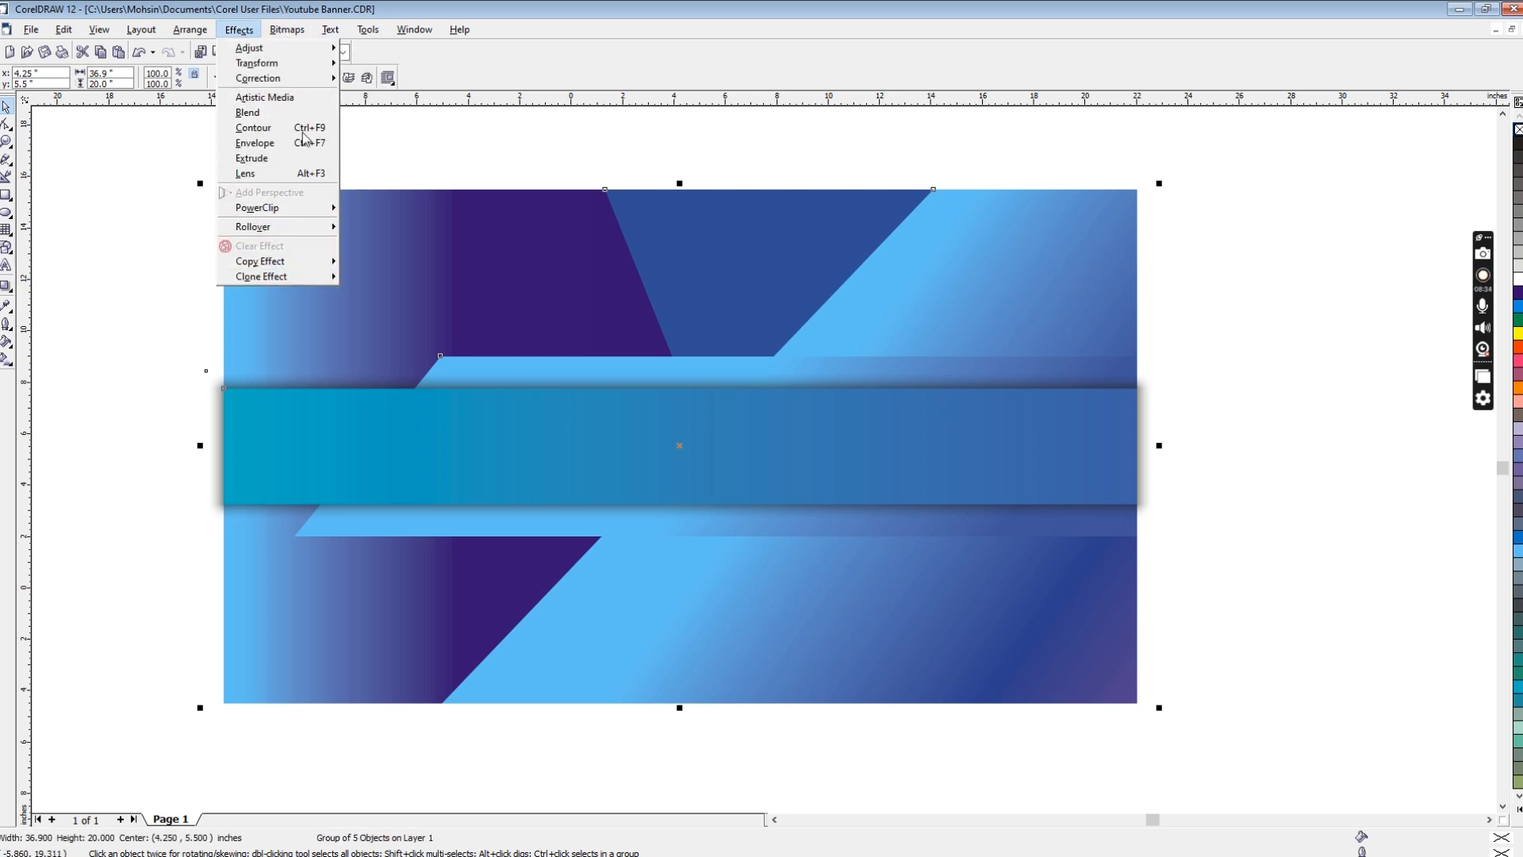
mouse_move(310, 207)
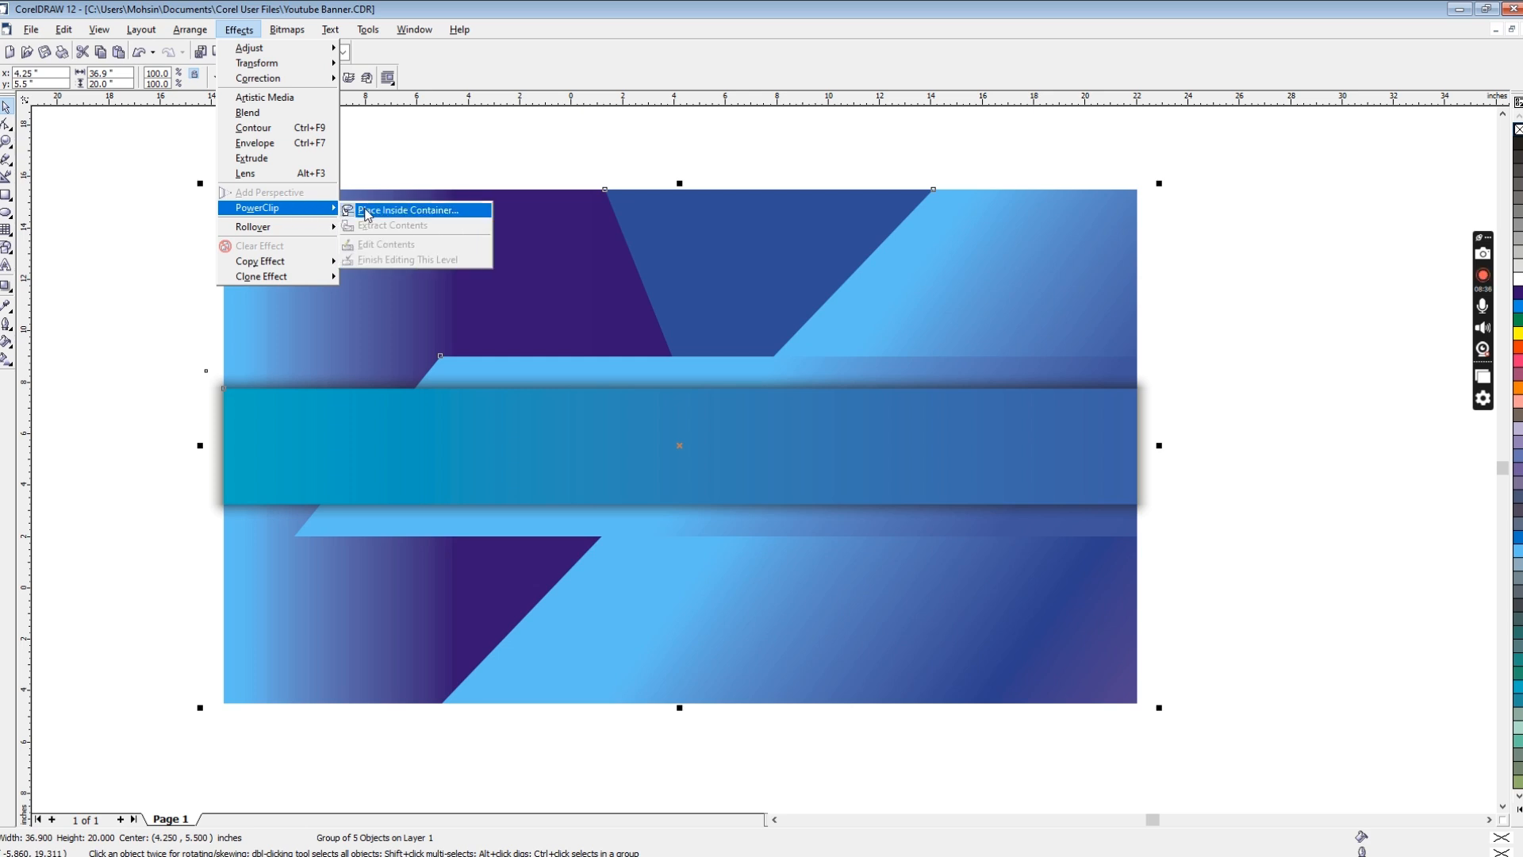
click(381, 208)
click(361, 197)
click(209, 306)
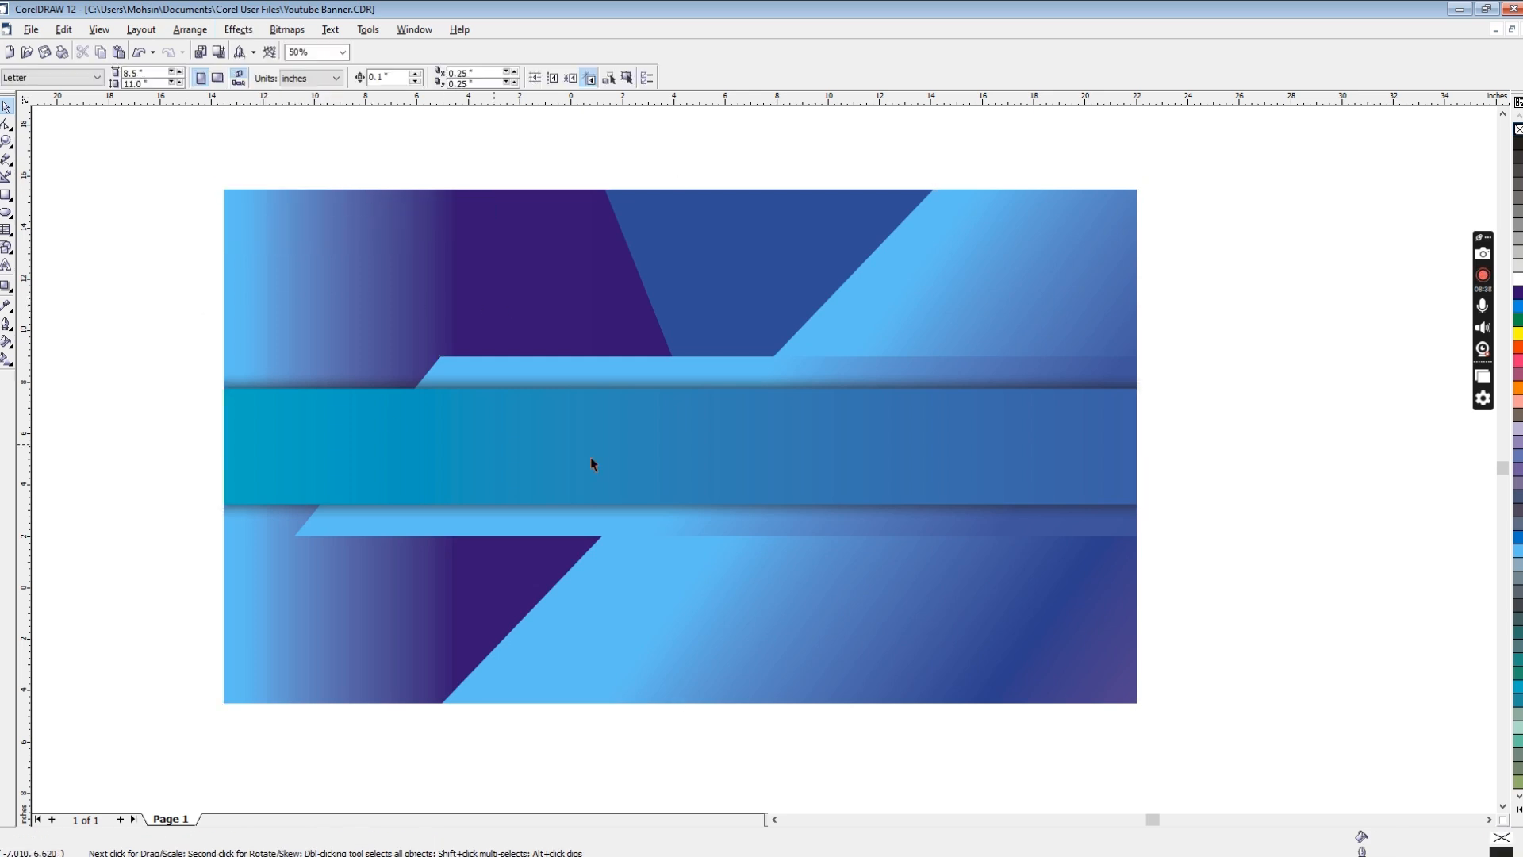
drag(574, 292, 676, 413)
key(ctrl+z)
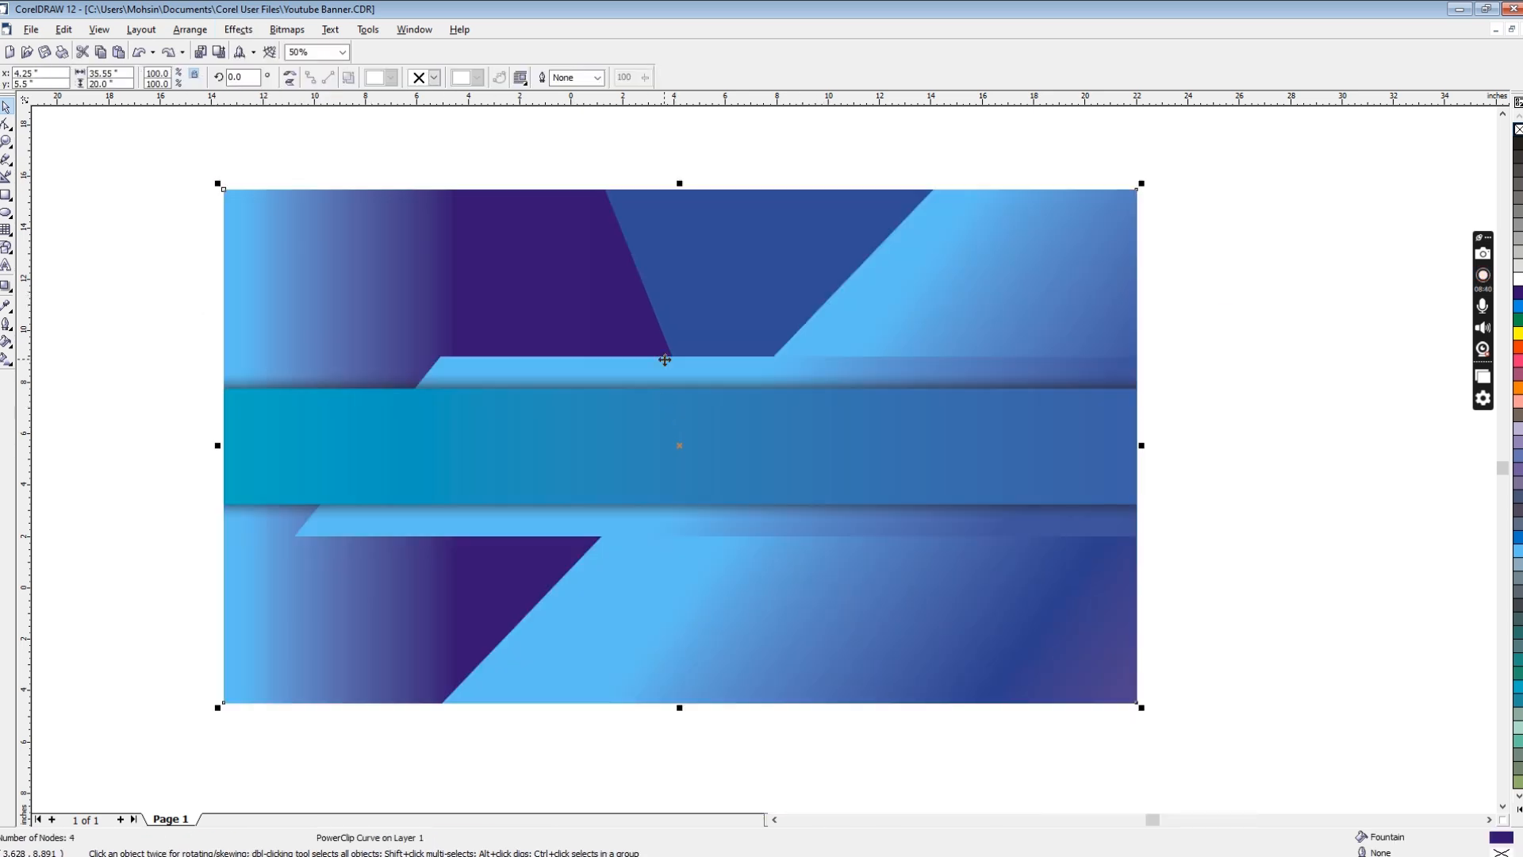
click(515, 169)
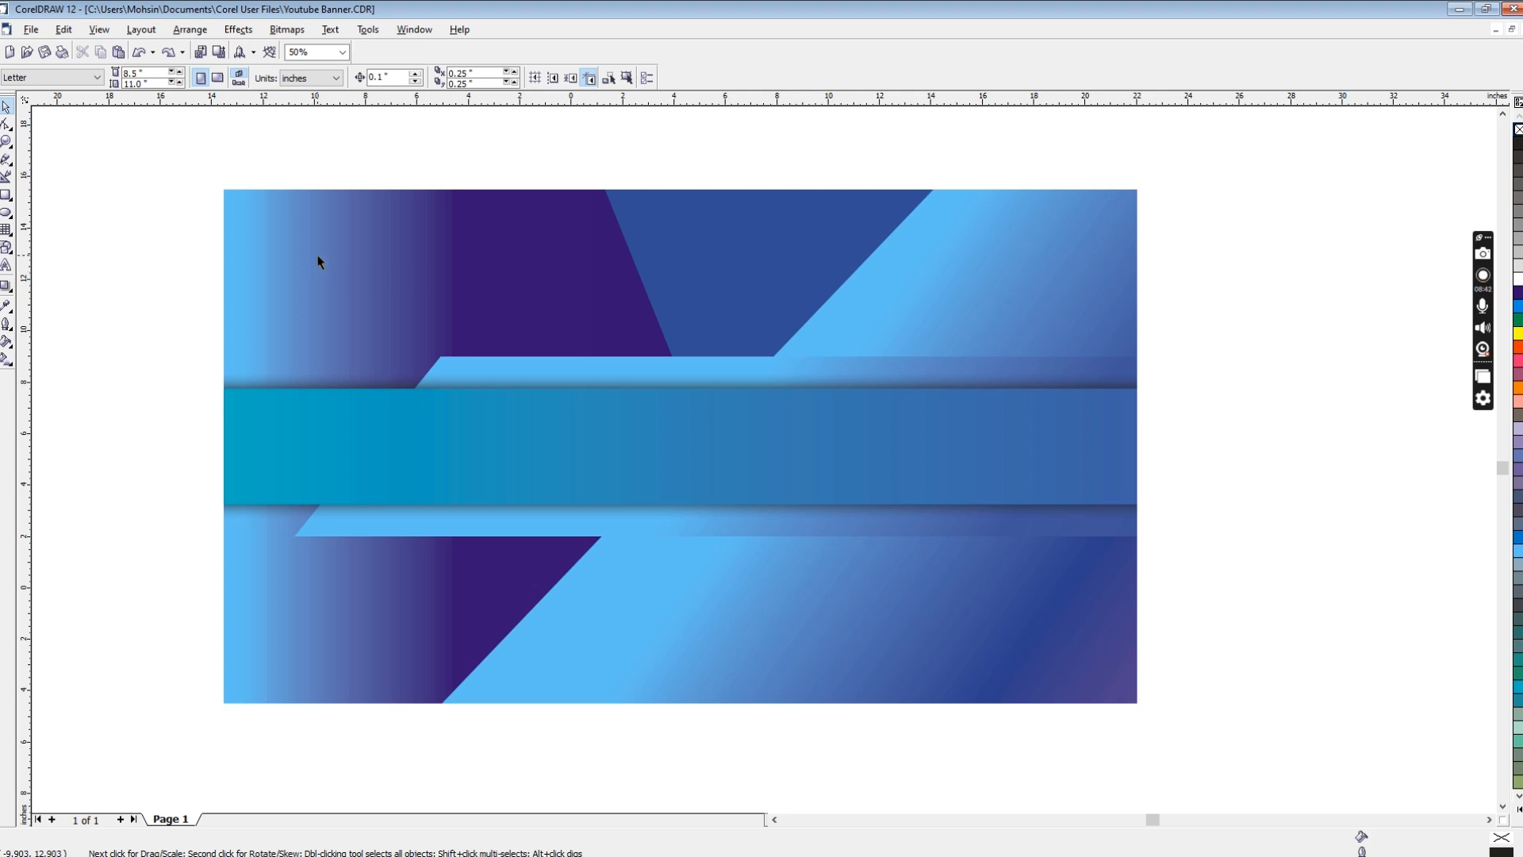
Step: Open the contents of the banner's PowerClip for editing
click(390, 249)
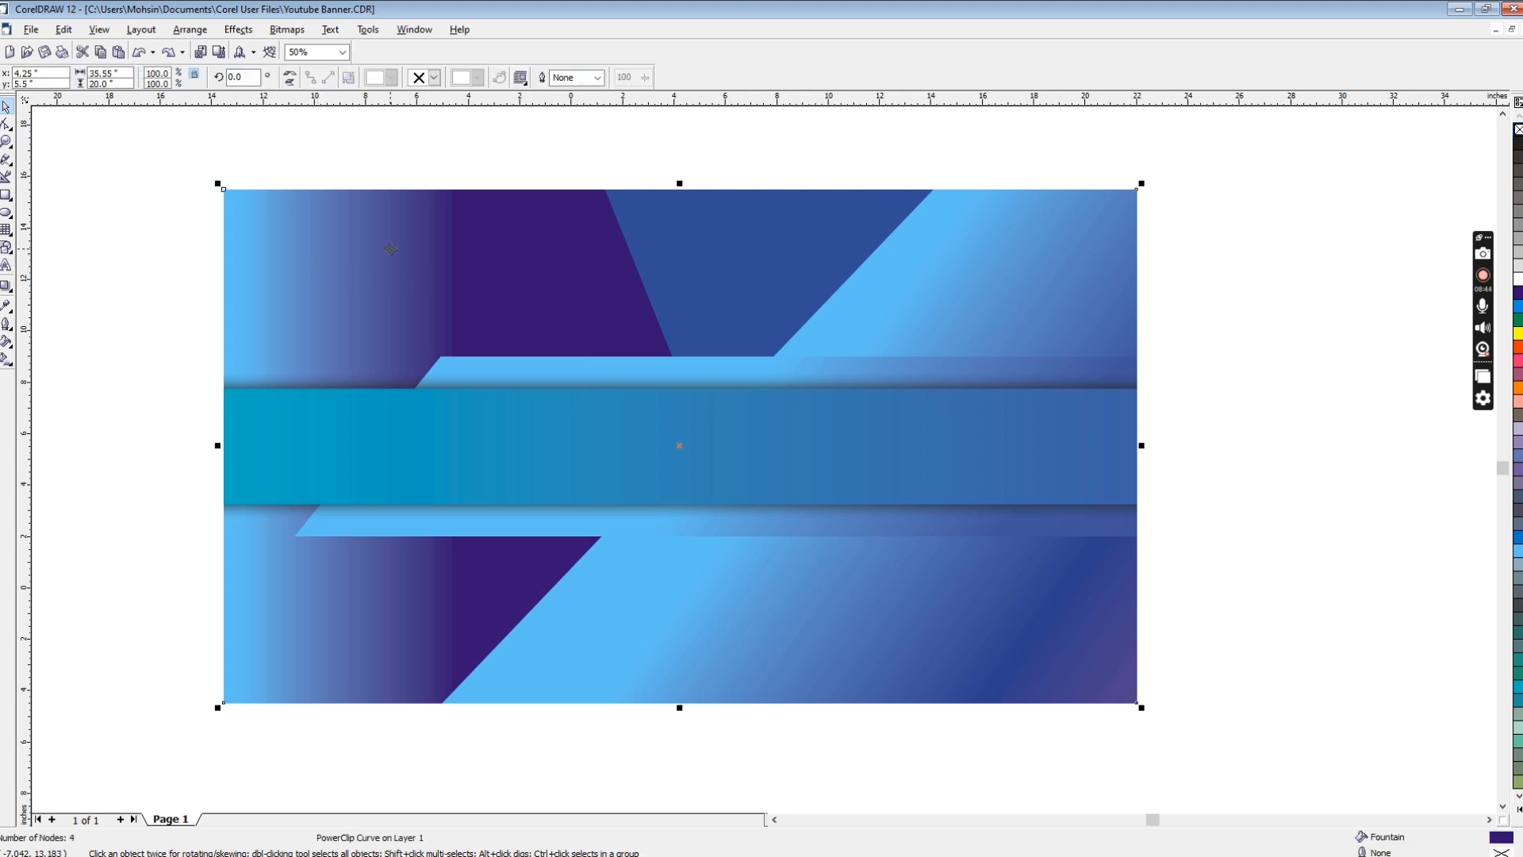
right_click(390, 249)
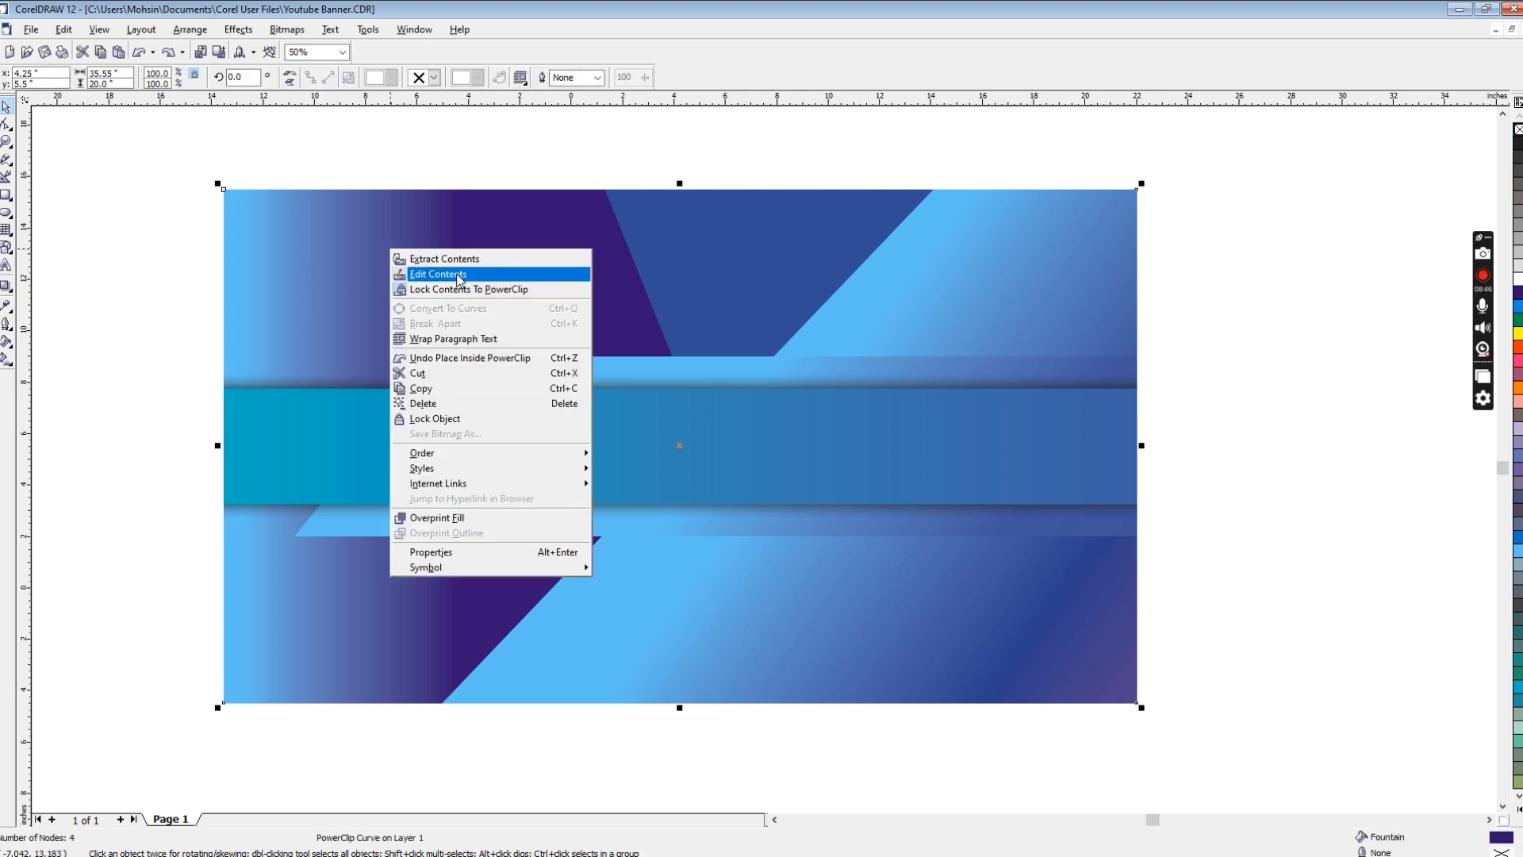
click(445, 272)
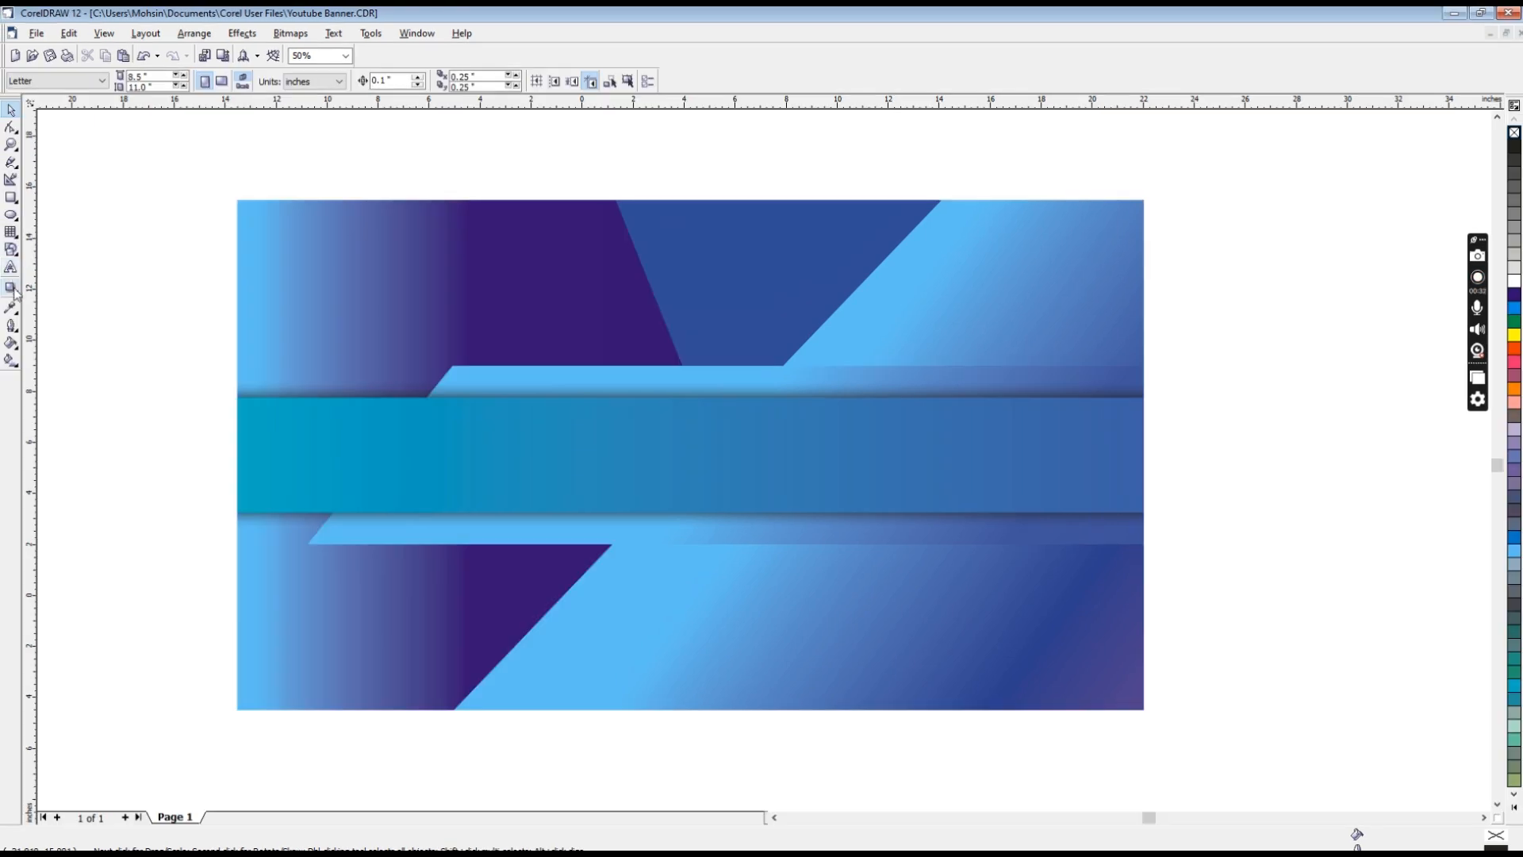
Step: Add the artistic text "NEW VIDEO EVERY DAY" near the banner's upper-left area and enlarge it to about 121 pt
click(10, 267)
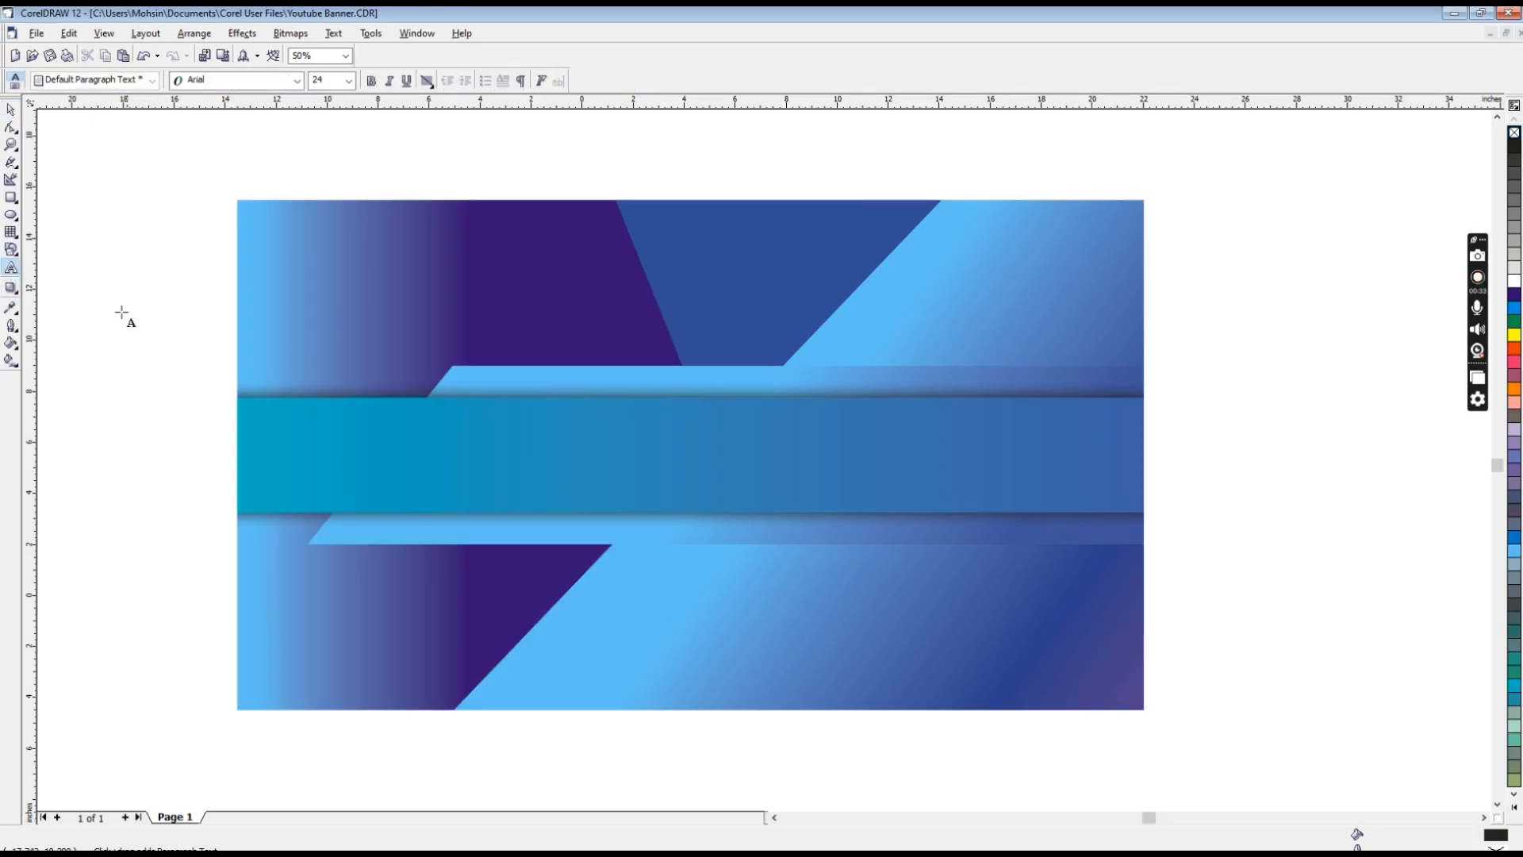
click(98, 276)
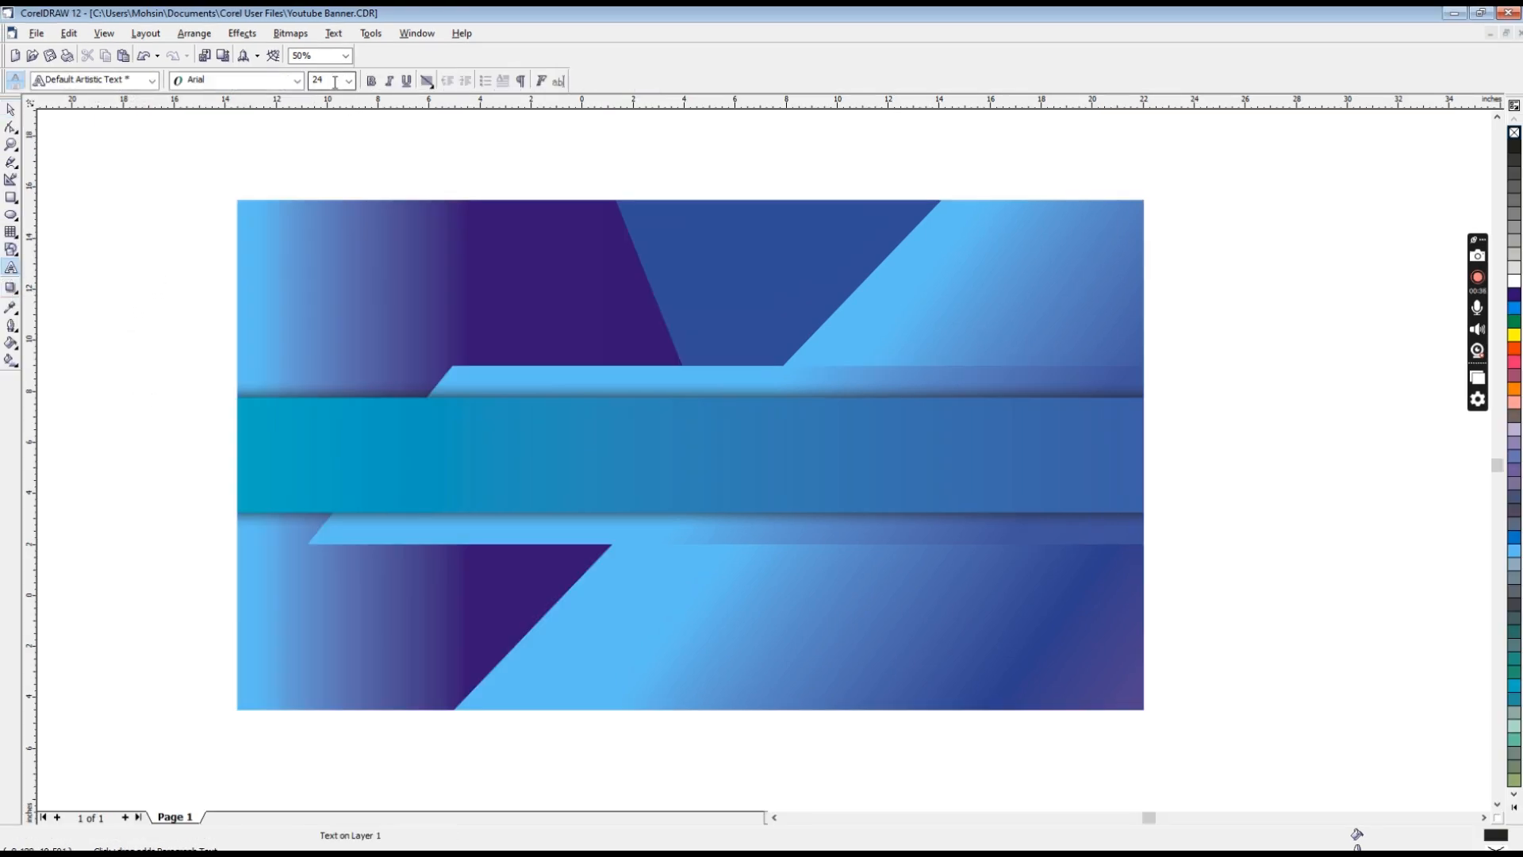
text(NEW VIDEO EVE)
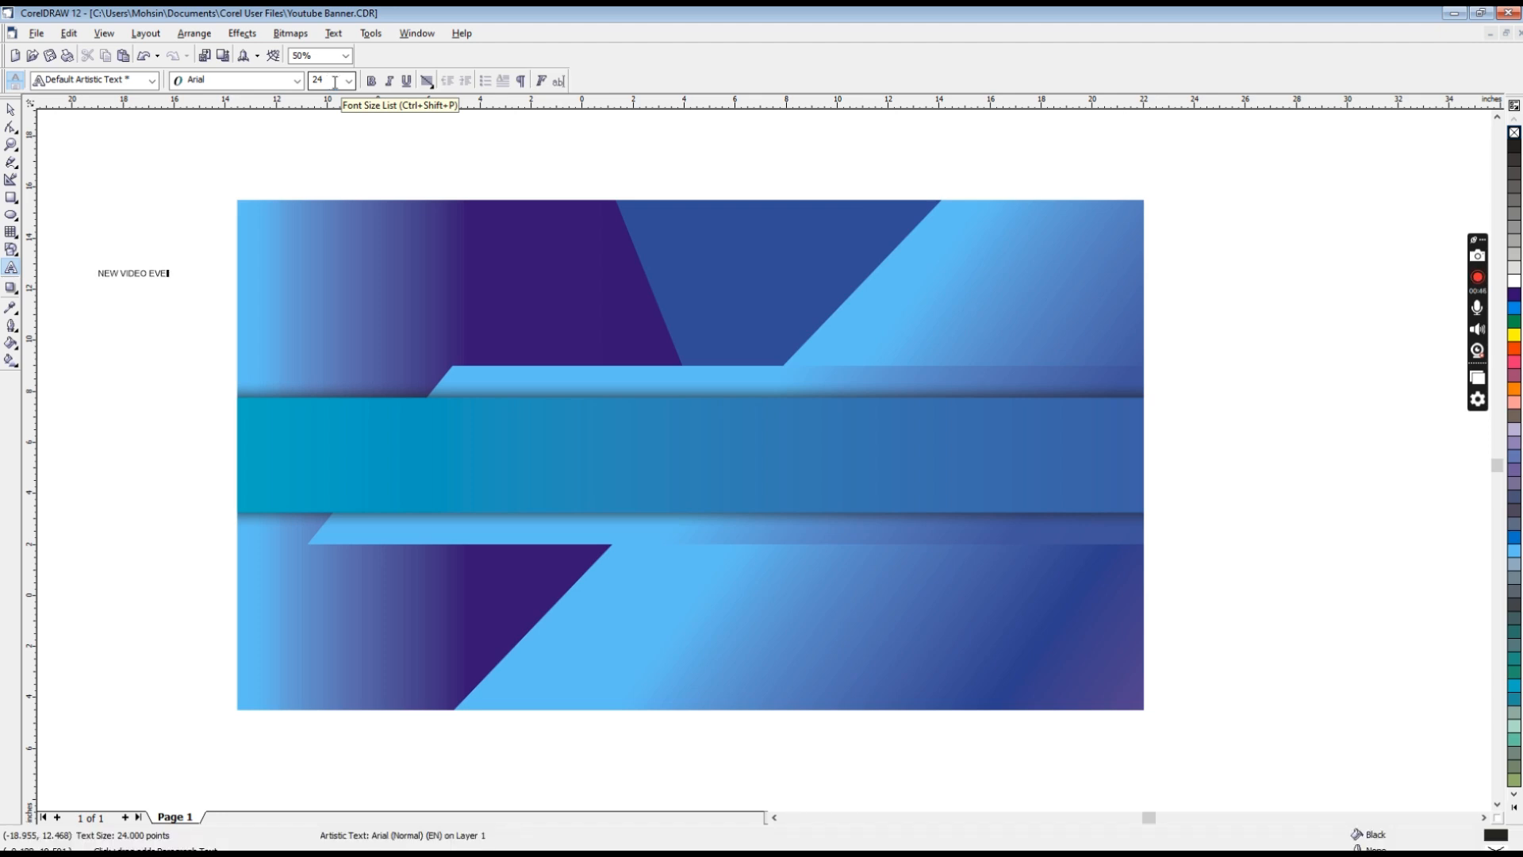
key(ctrl+space)
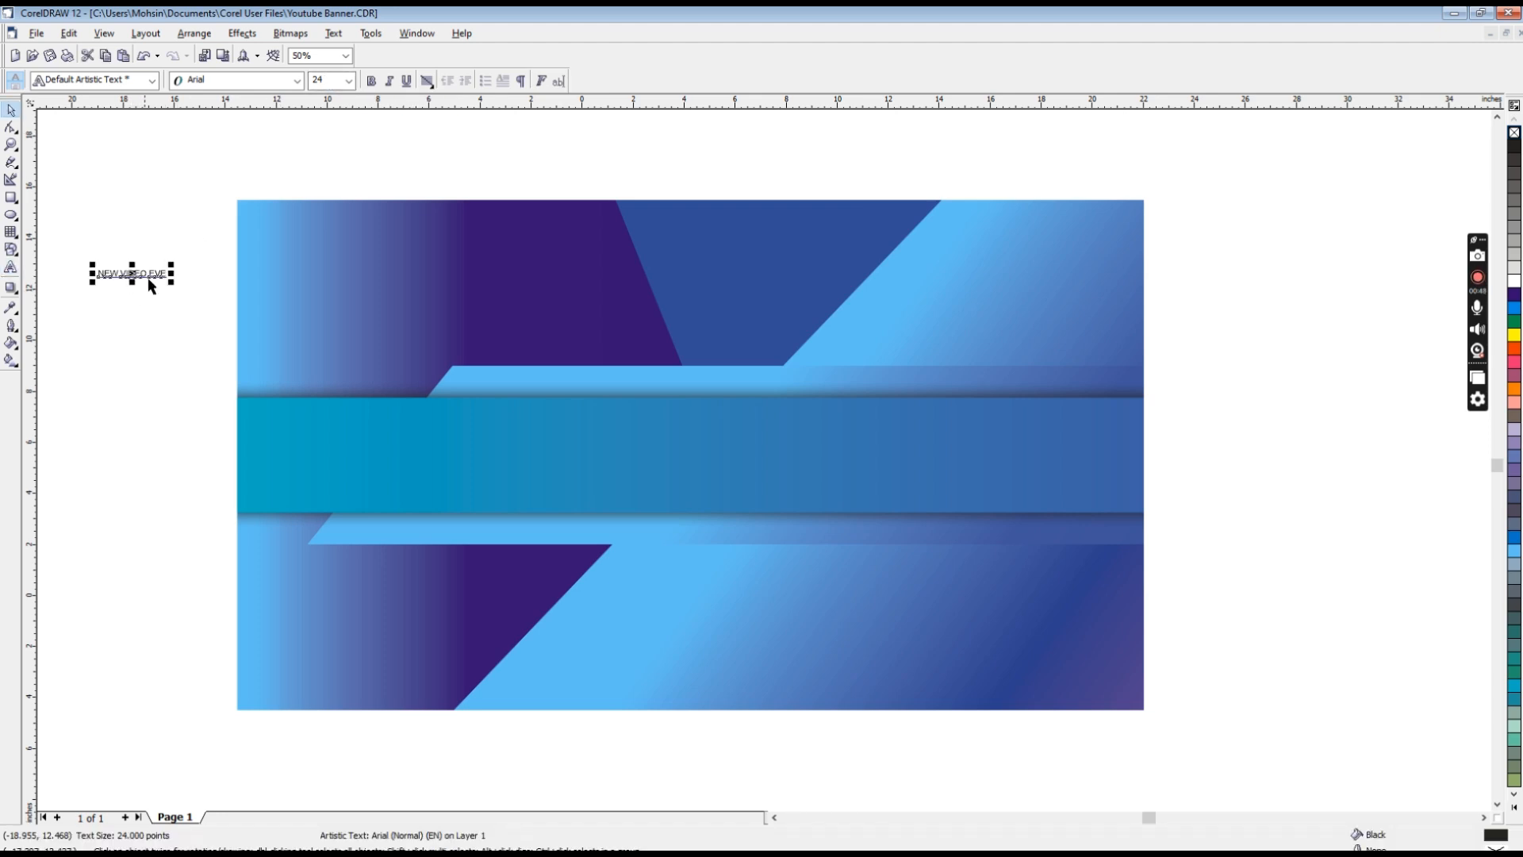
drag(171, 282, 445, 306)
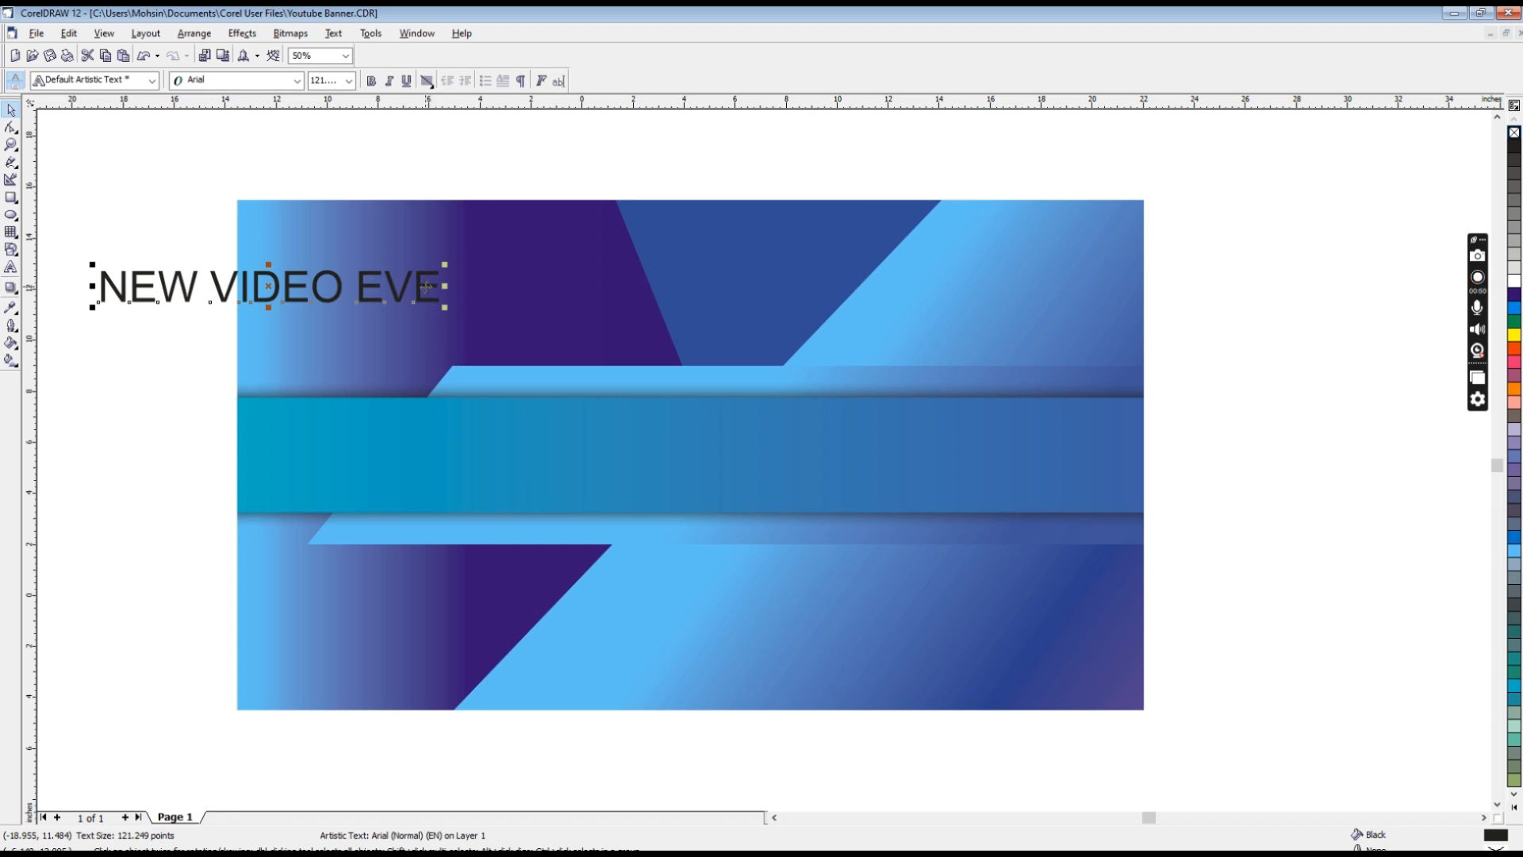
key(F8)
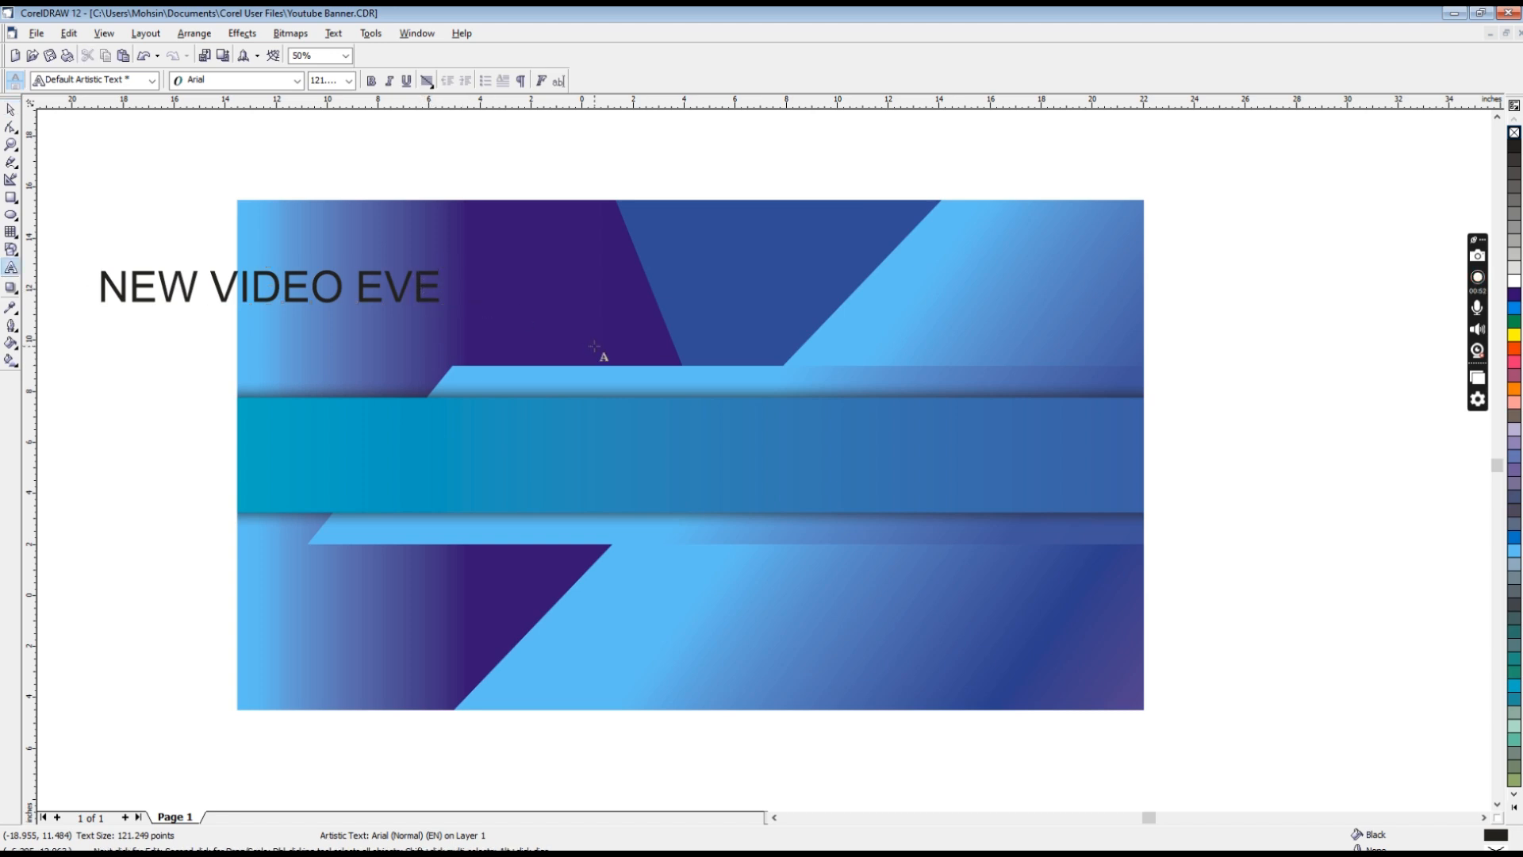
text(RY DAY)
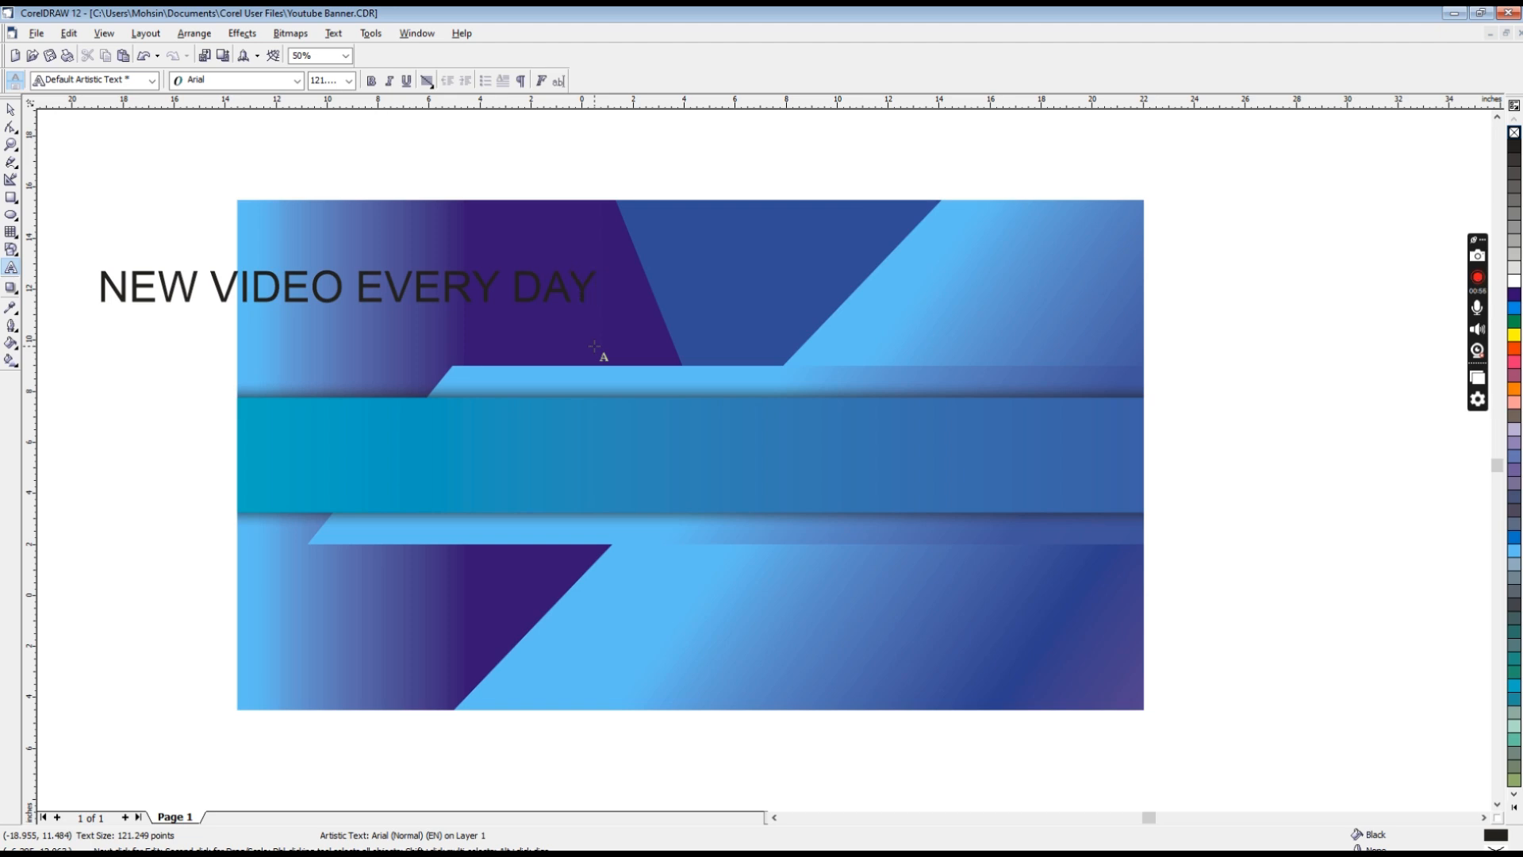
key(ctrl+space)
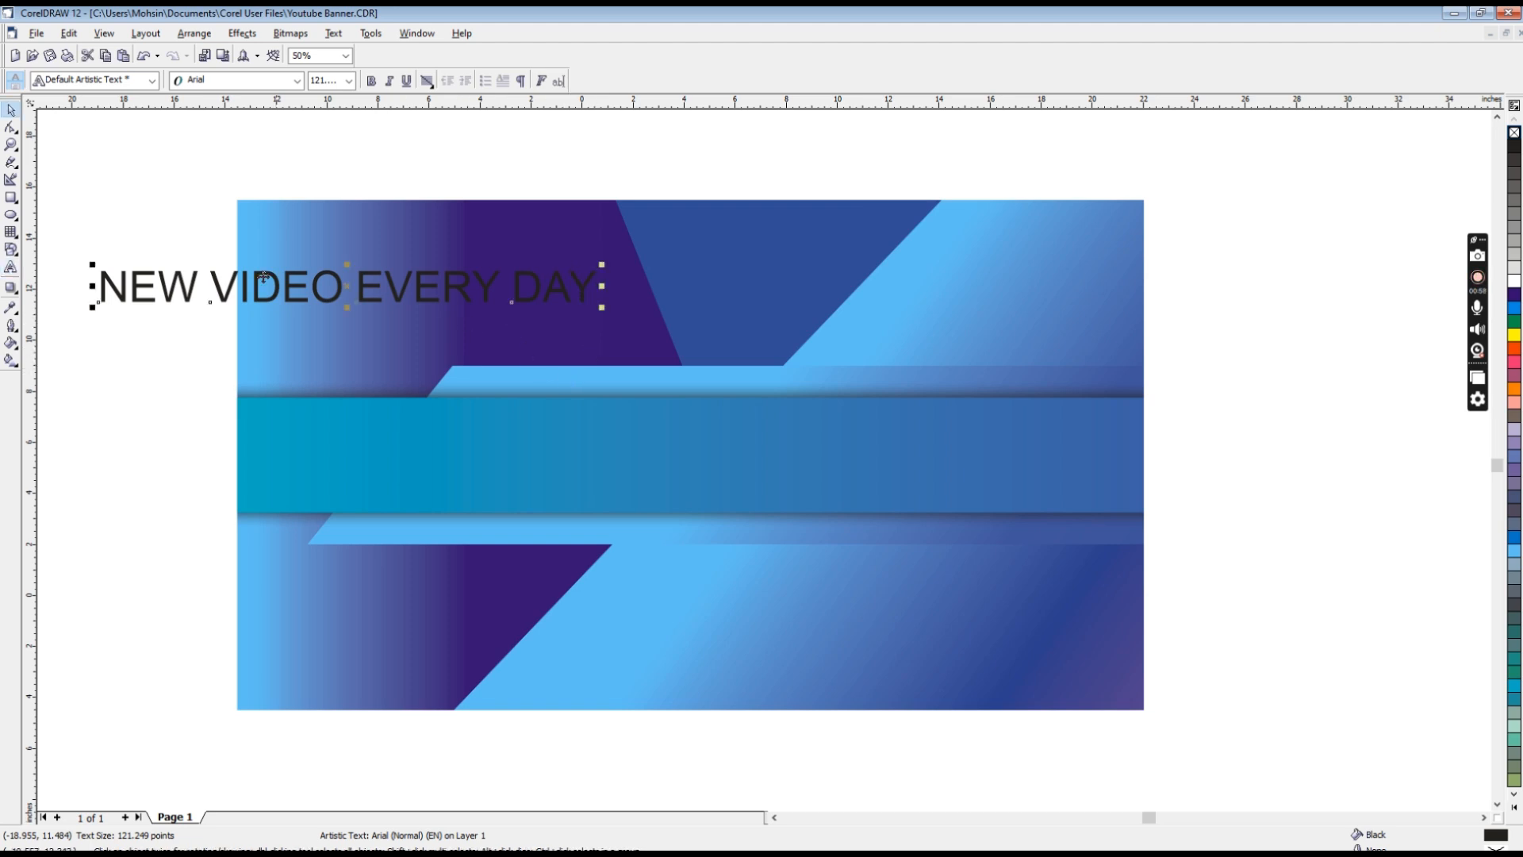
Step: Set the font of the "NEW VIDEO EVERY DAY" text to Bauhaus 93
click(285, 86)
key(Down)
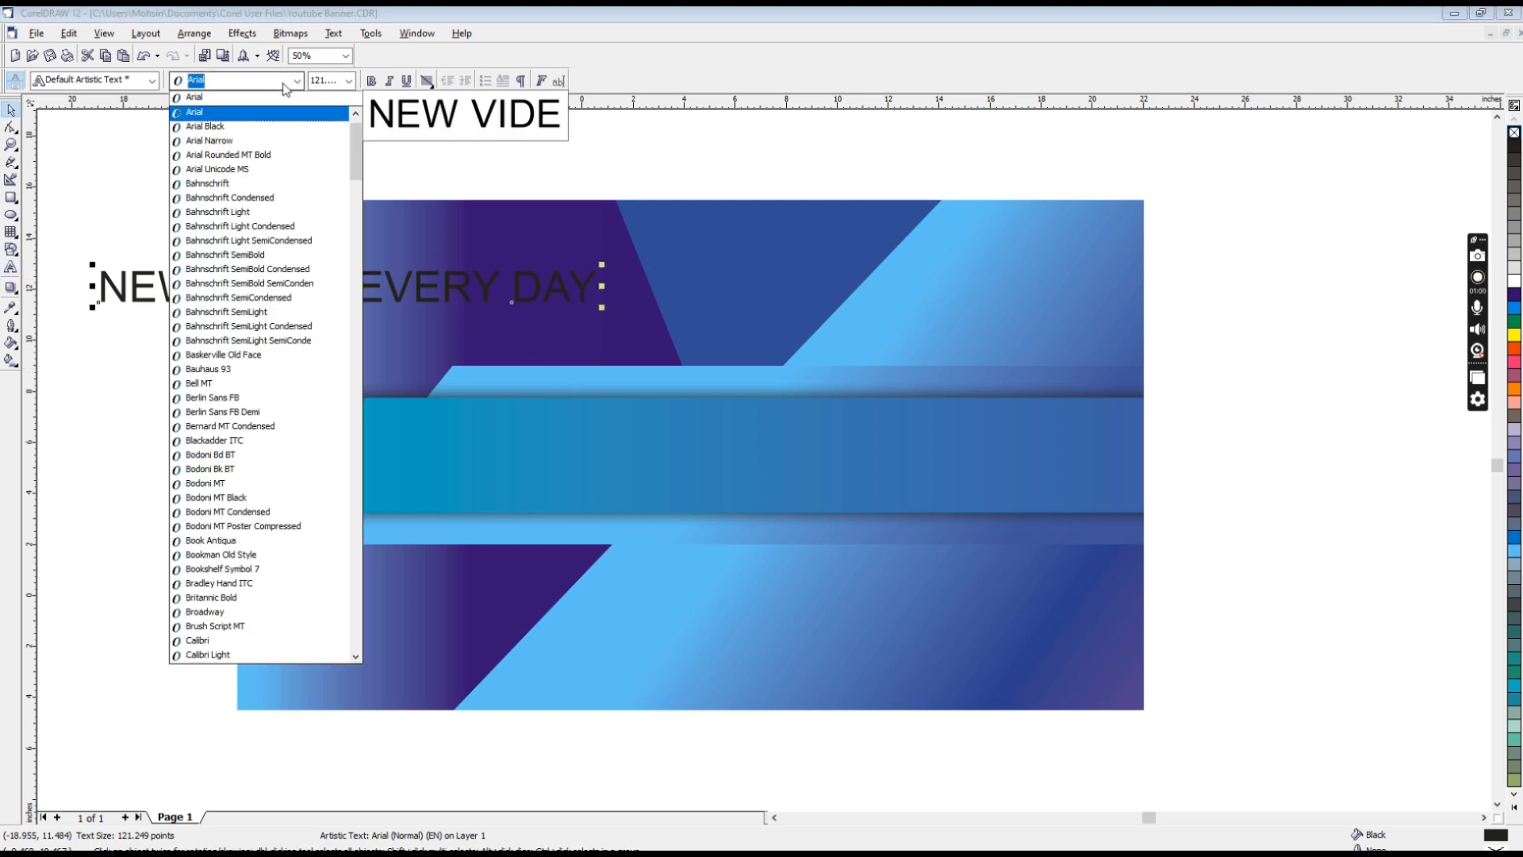
key(Down)
key(Up)
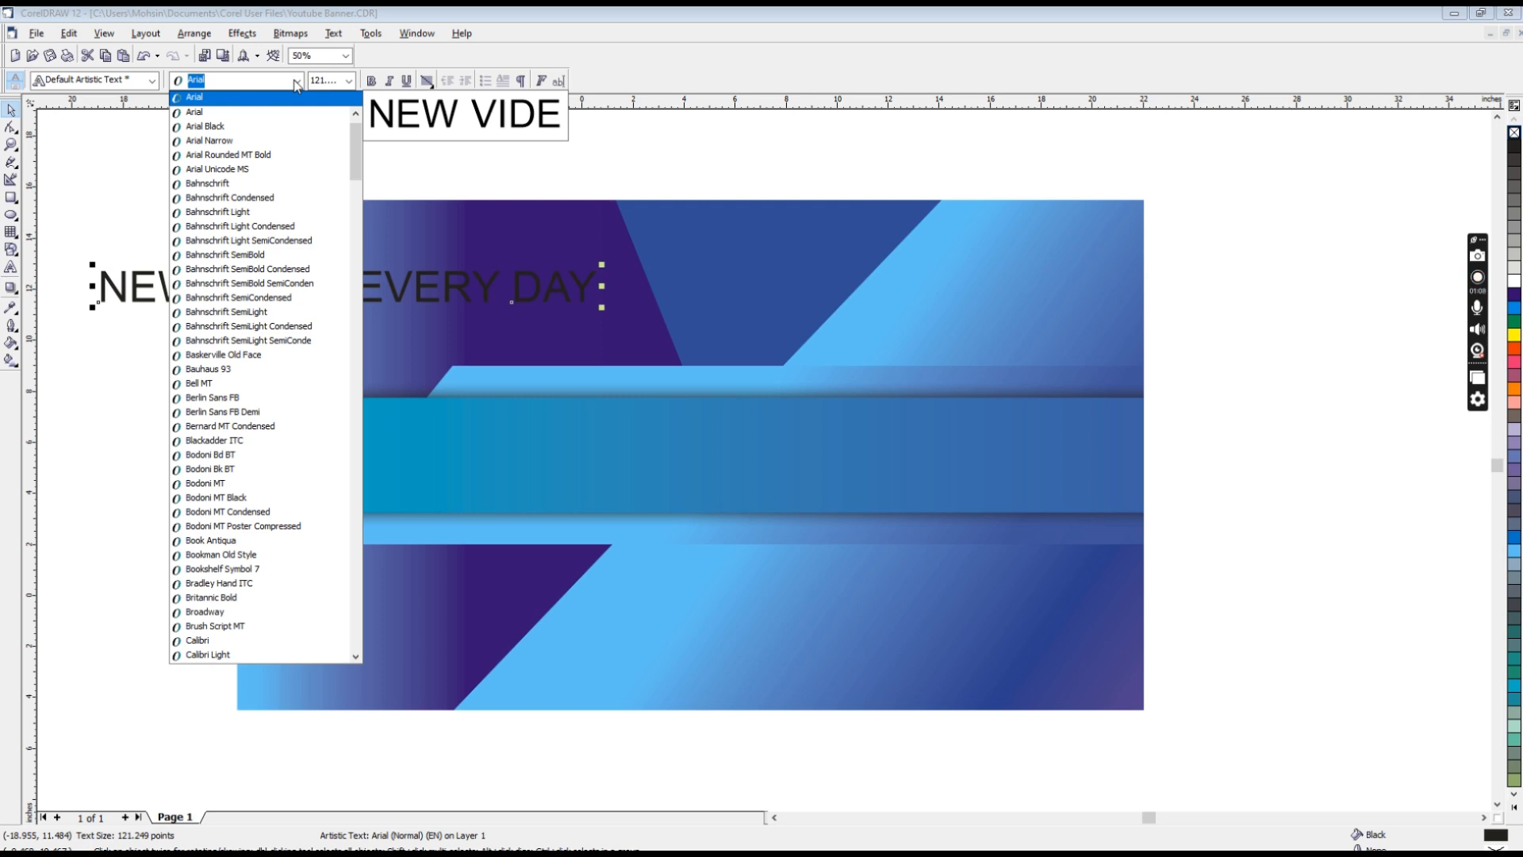
key(Down)
key(Down)
key(Down)
key(Down)
key(Down)
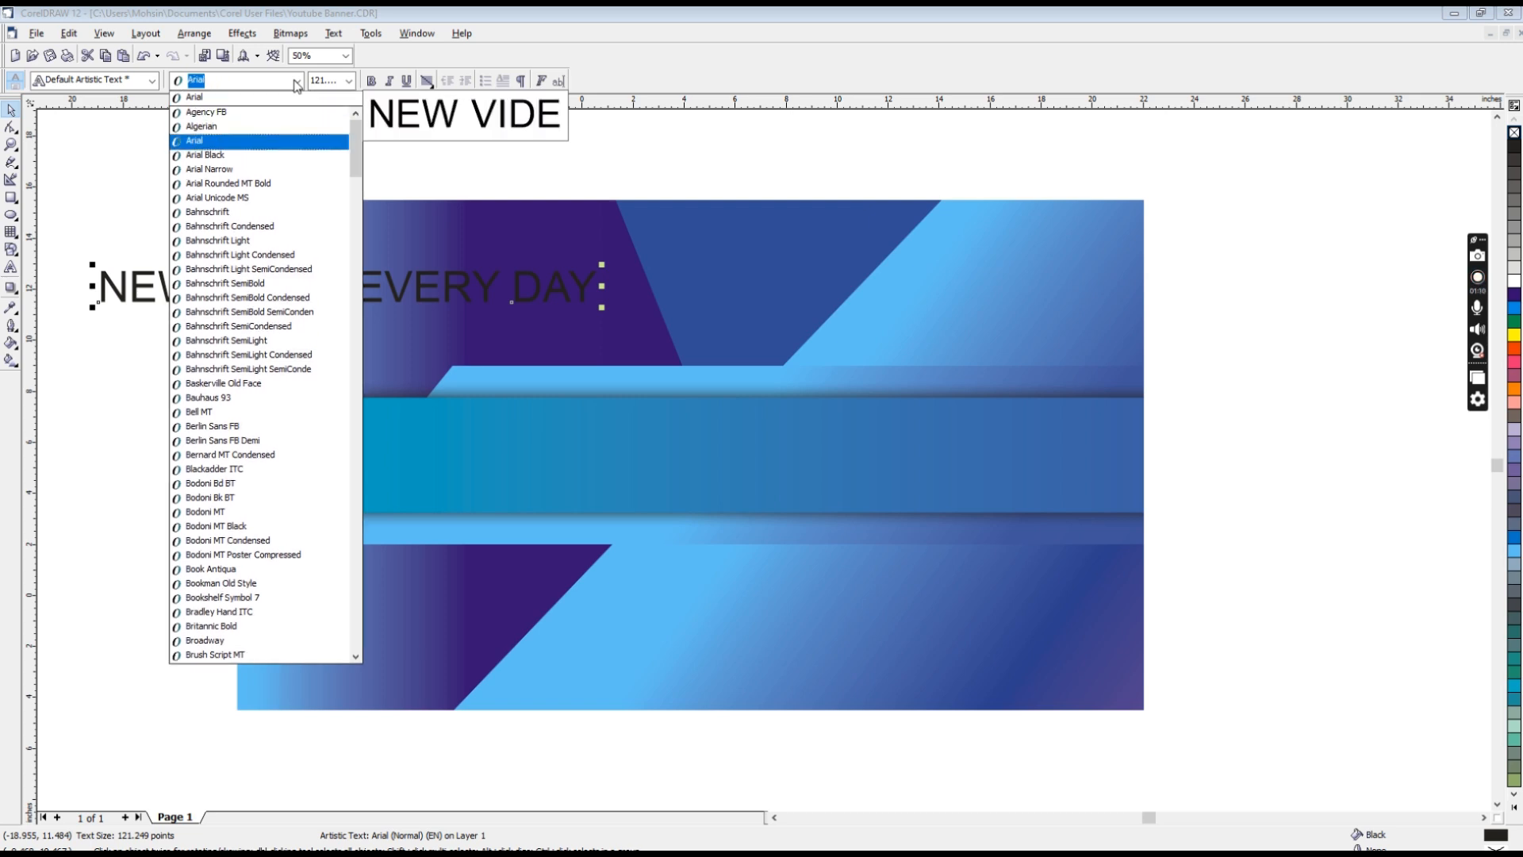
key(Up)
key(Down)
key(Down)
key(Down)
key(Down)
key(Down)
key(Down)
key(Down)
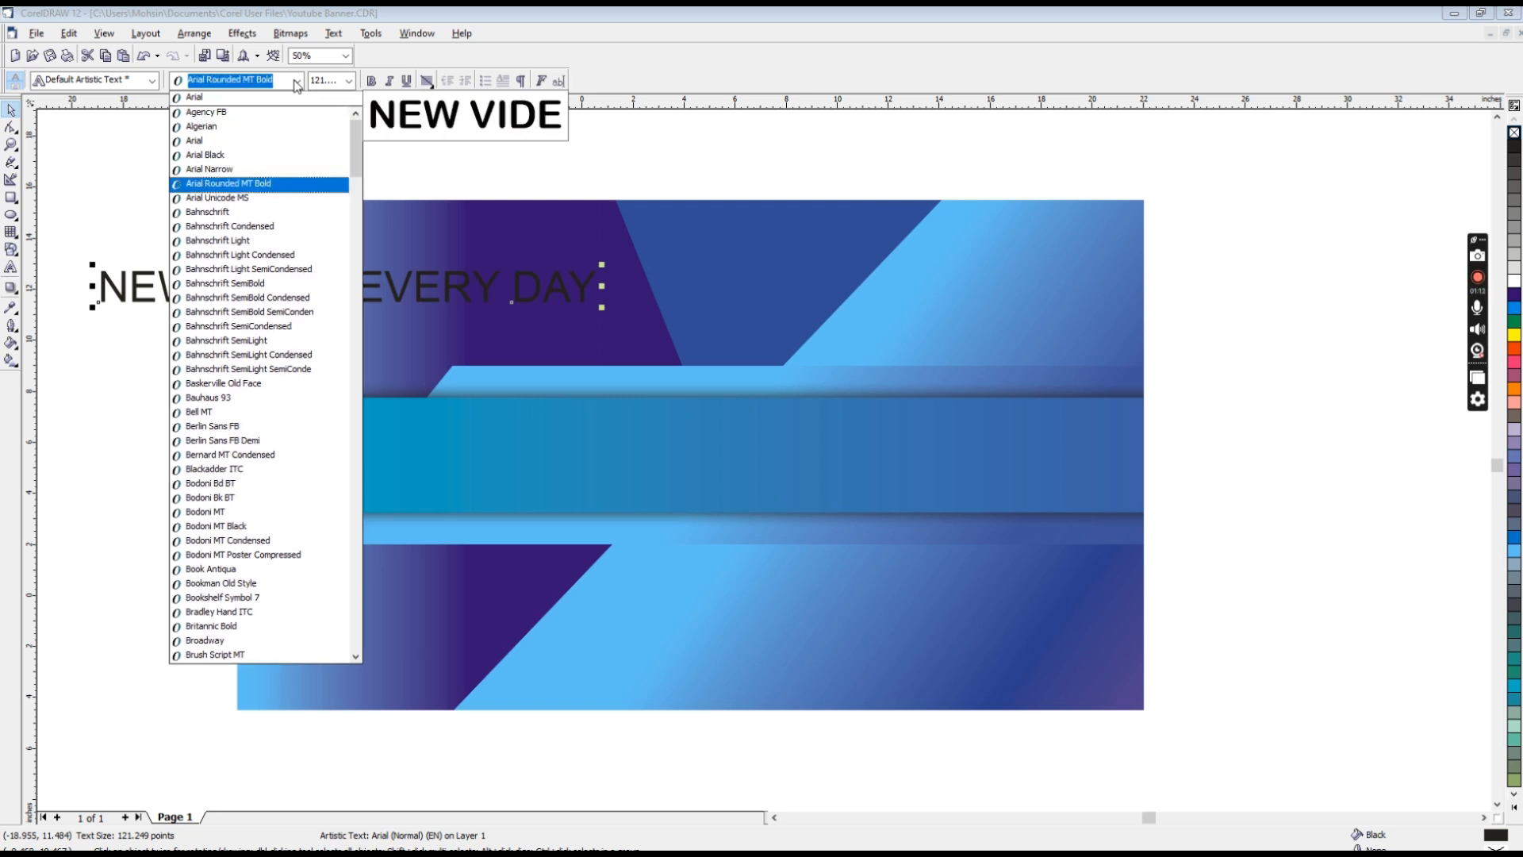
key(Down)
key(Down)
key(Down)
key(Down)
key(Down)
key(Down)
key(Down)
key(Down)
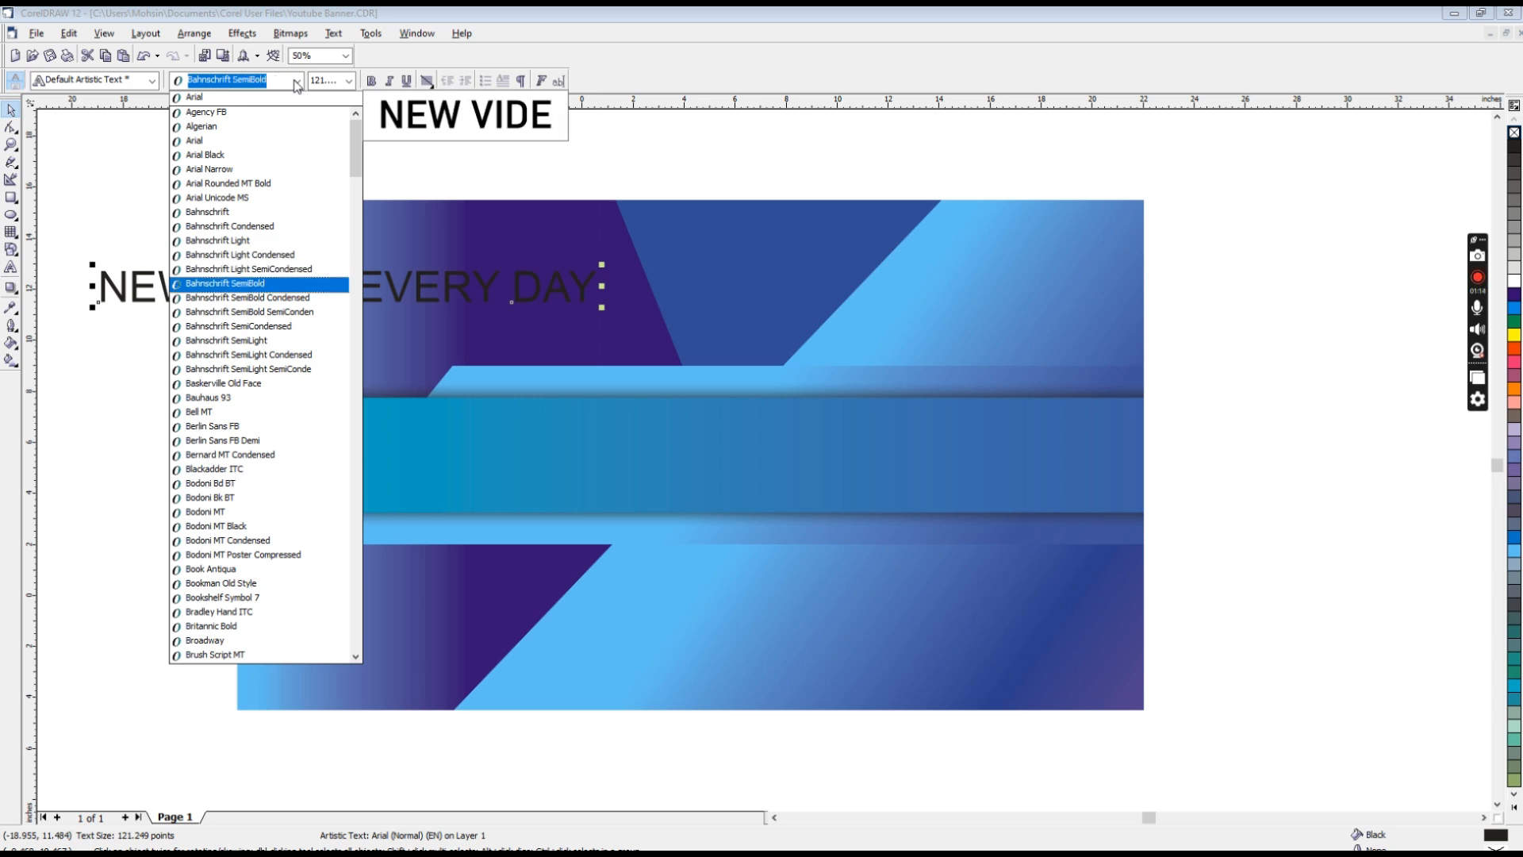
key(Down)
key(Down)
key(Down)
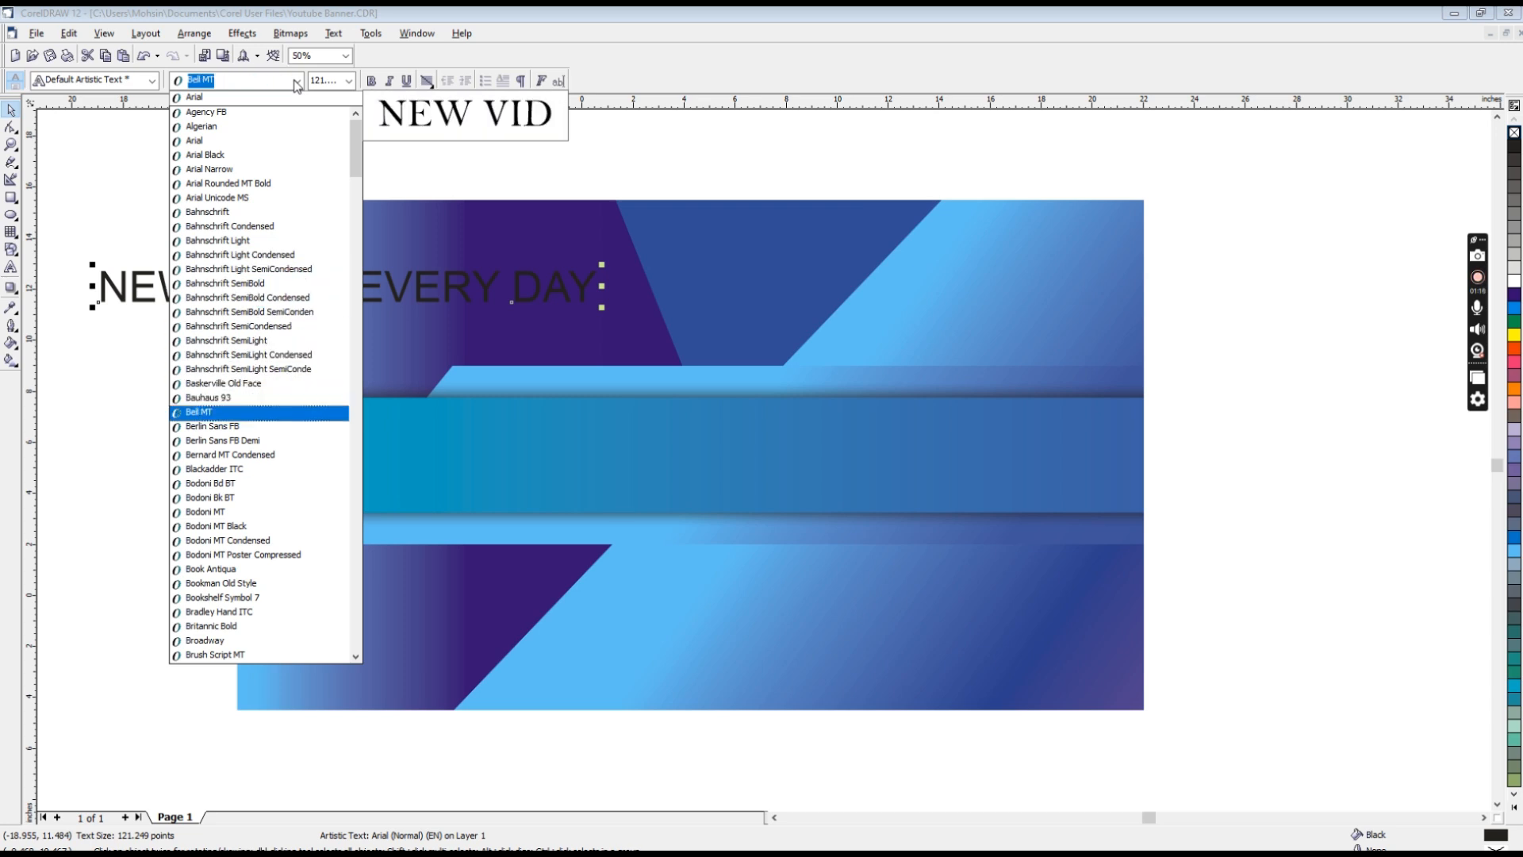
key(Up)
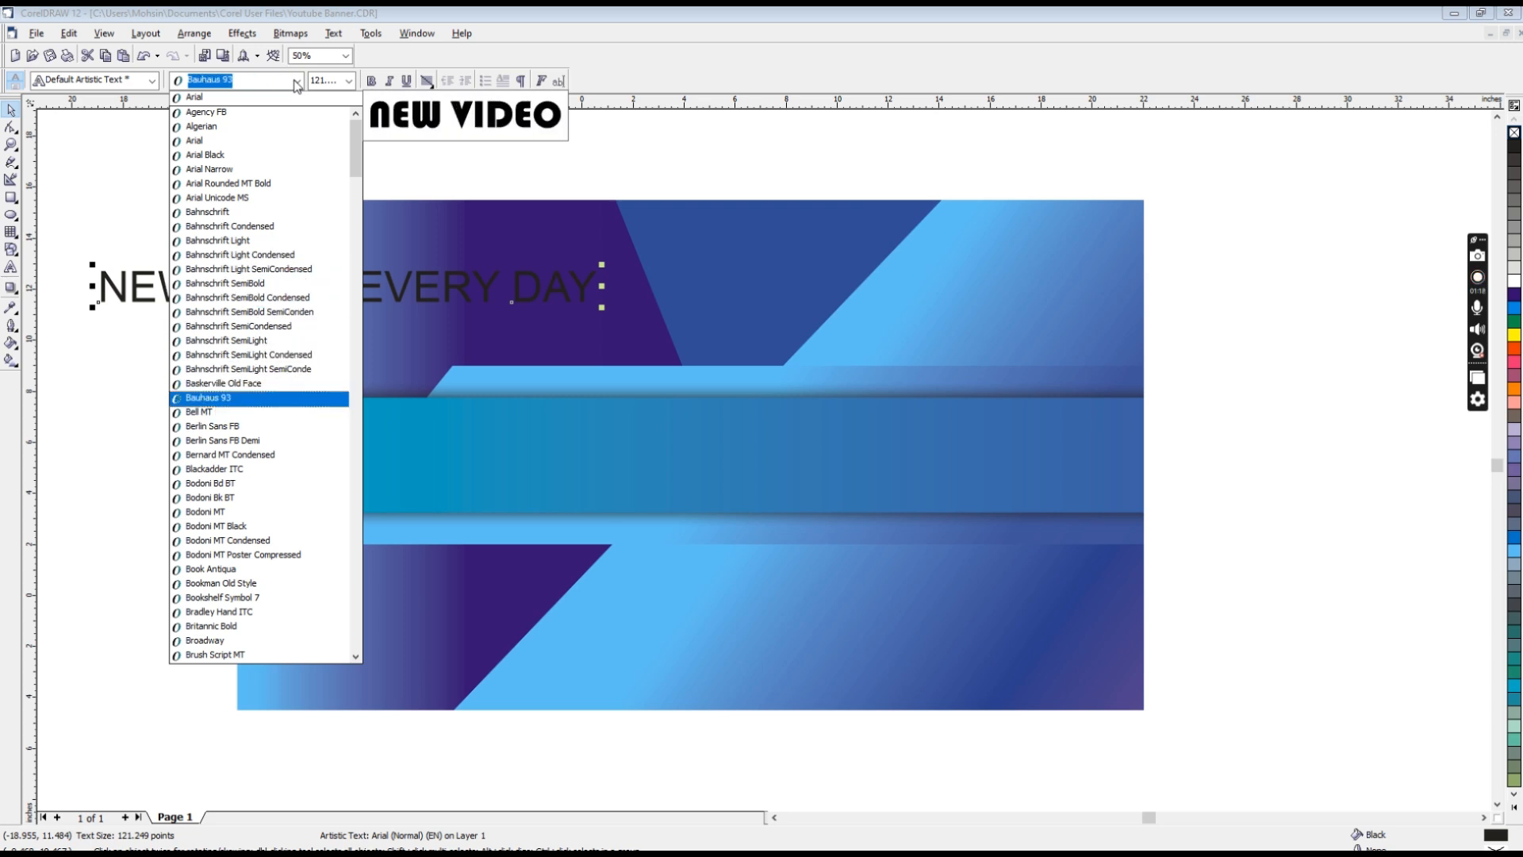
key(Return)
Step: Align the headline text with the top and left edges of the banner rectangle
shift+click(357, 227)
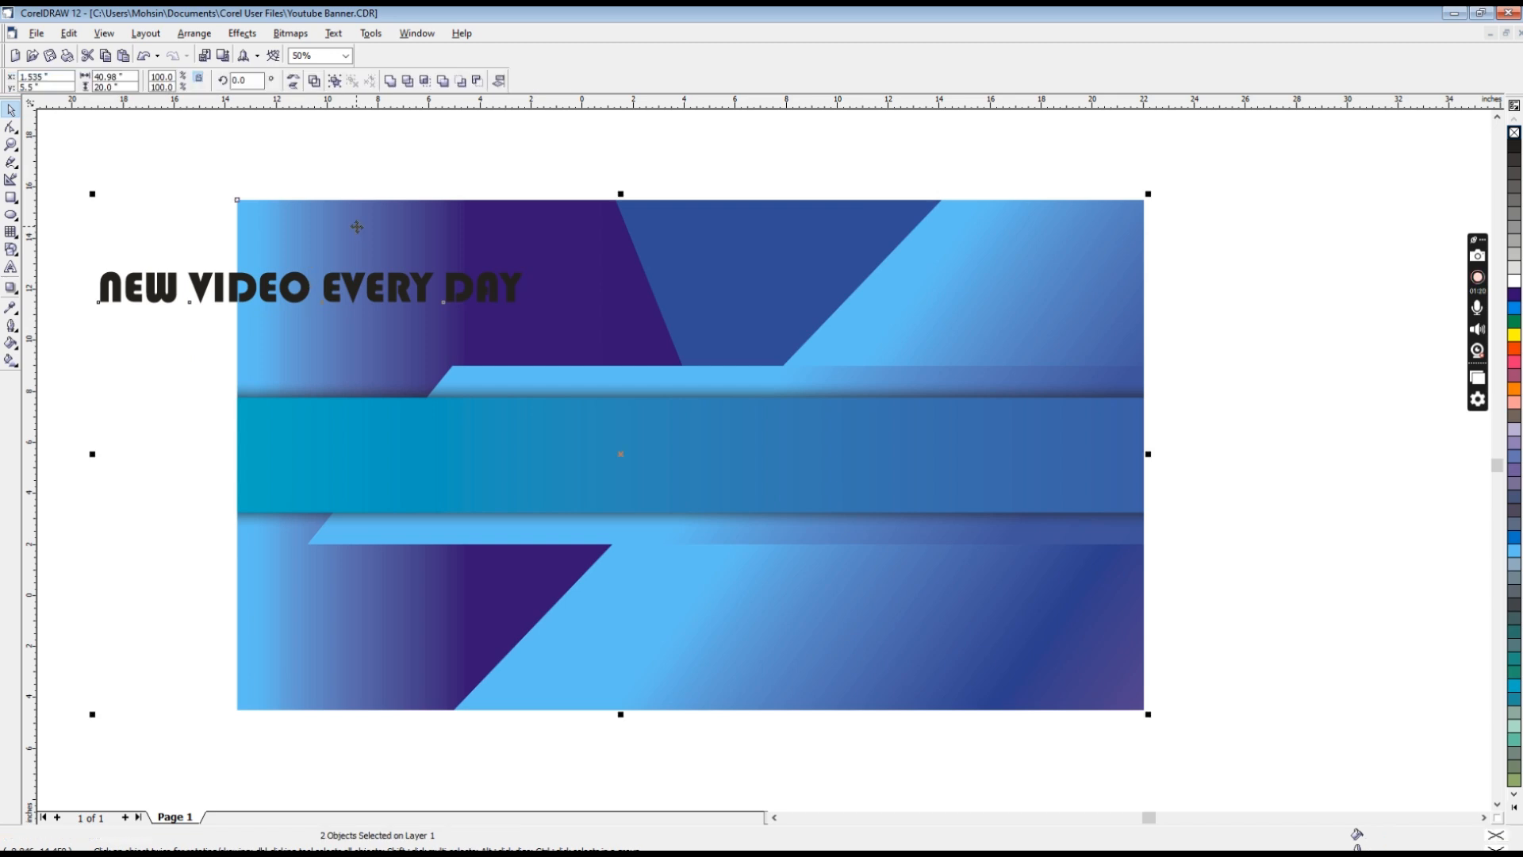
key(t)
key(l)
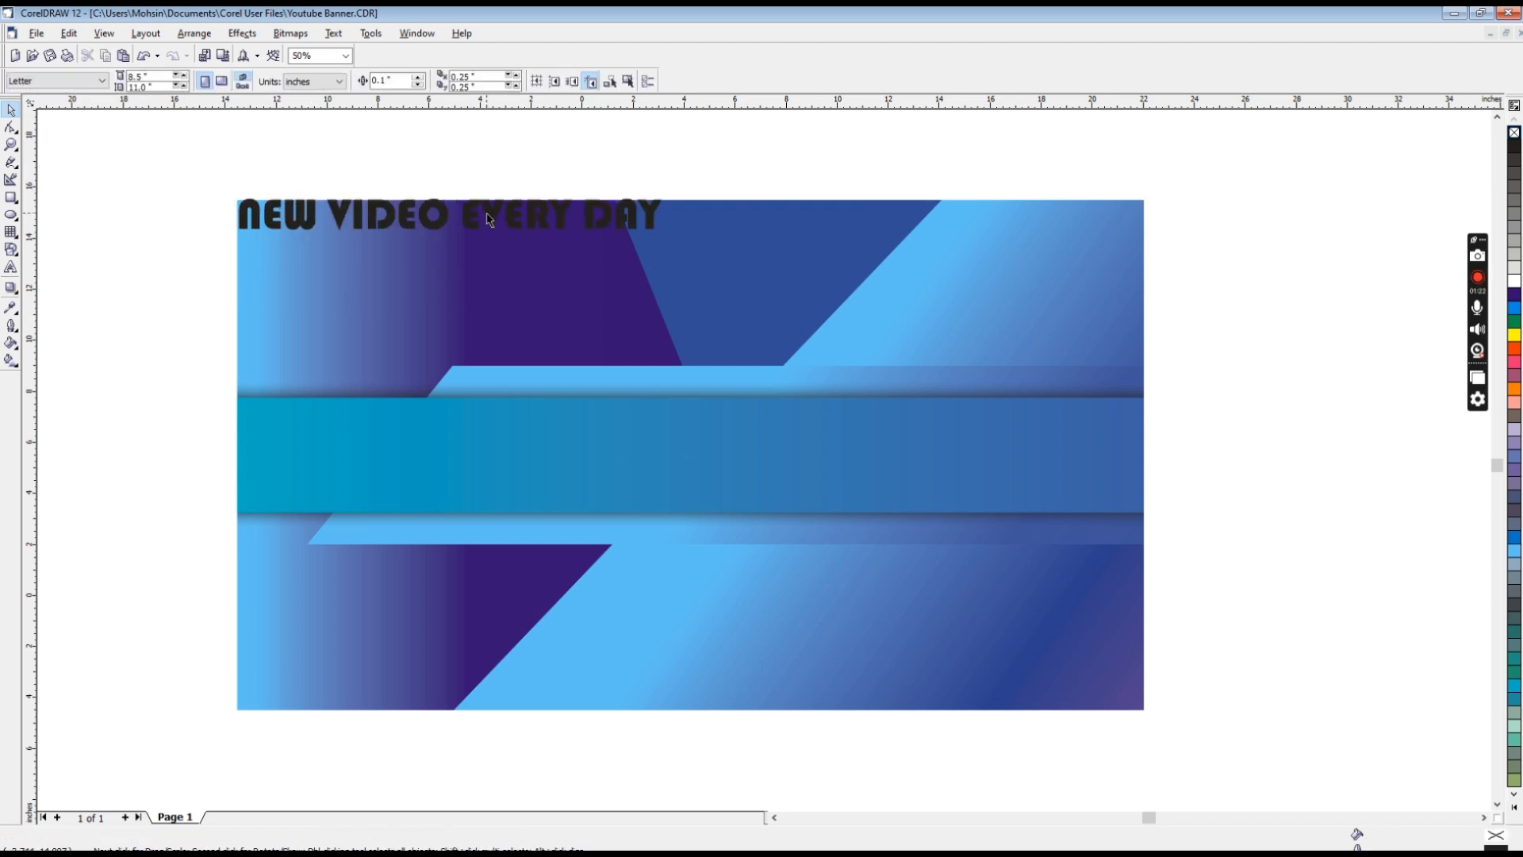
Step: Nudge the headline about 1 inch down and 0.8 inch right, away from the banner's corner
click(478, 225)
key(Down)
key(Down)
key(Down)
key(Down)
key(Down)
key(Down)
key(Down)
key(Down)
key(Down)
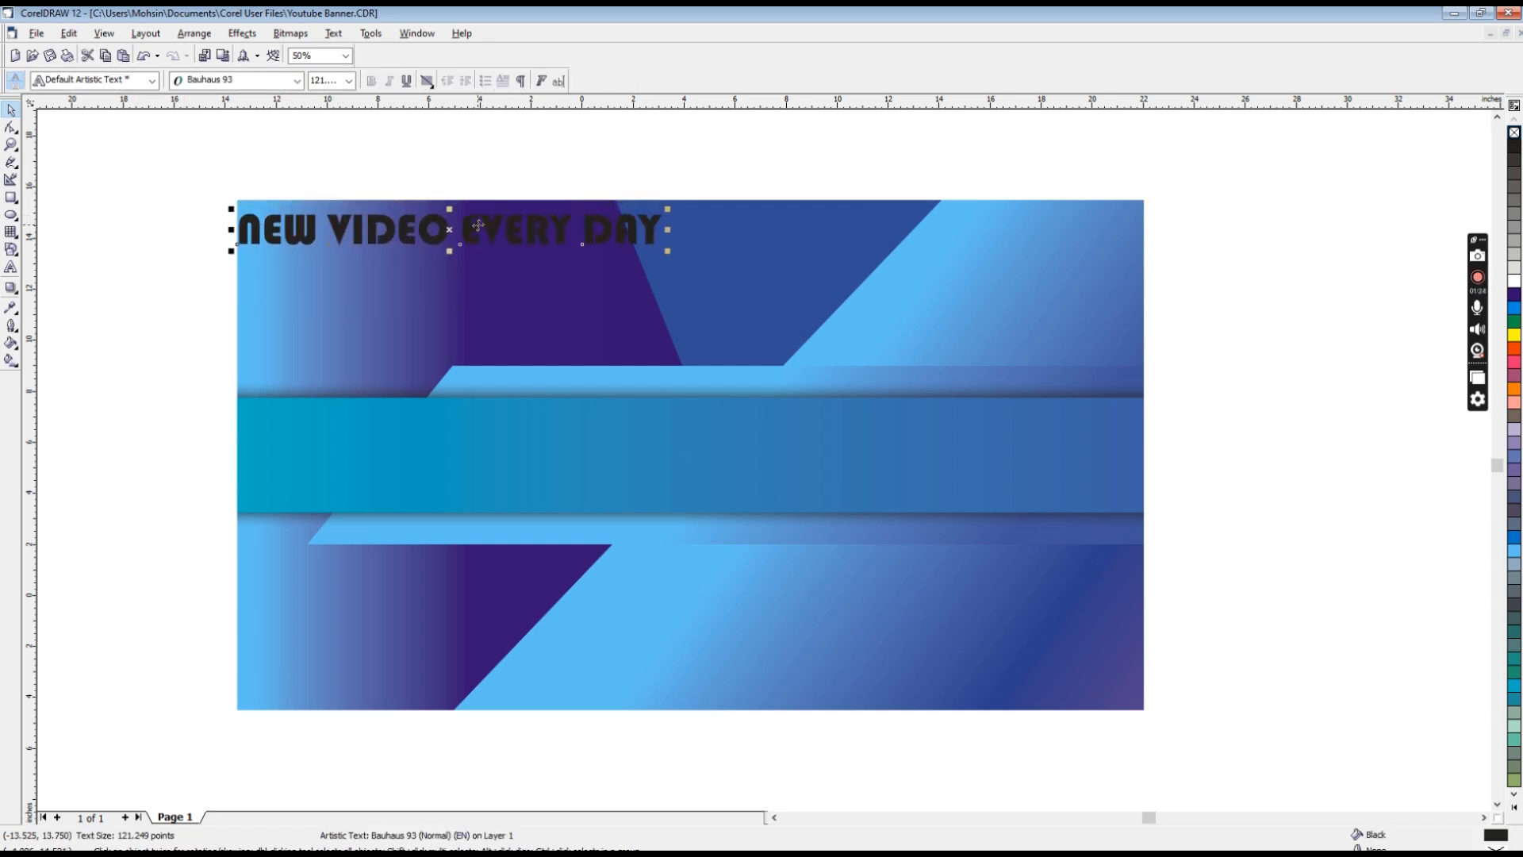
key(Right)
key(Right)
key(Right)
key(Right)
key(Right)
key(Right)
key(Right)
key(Right)
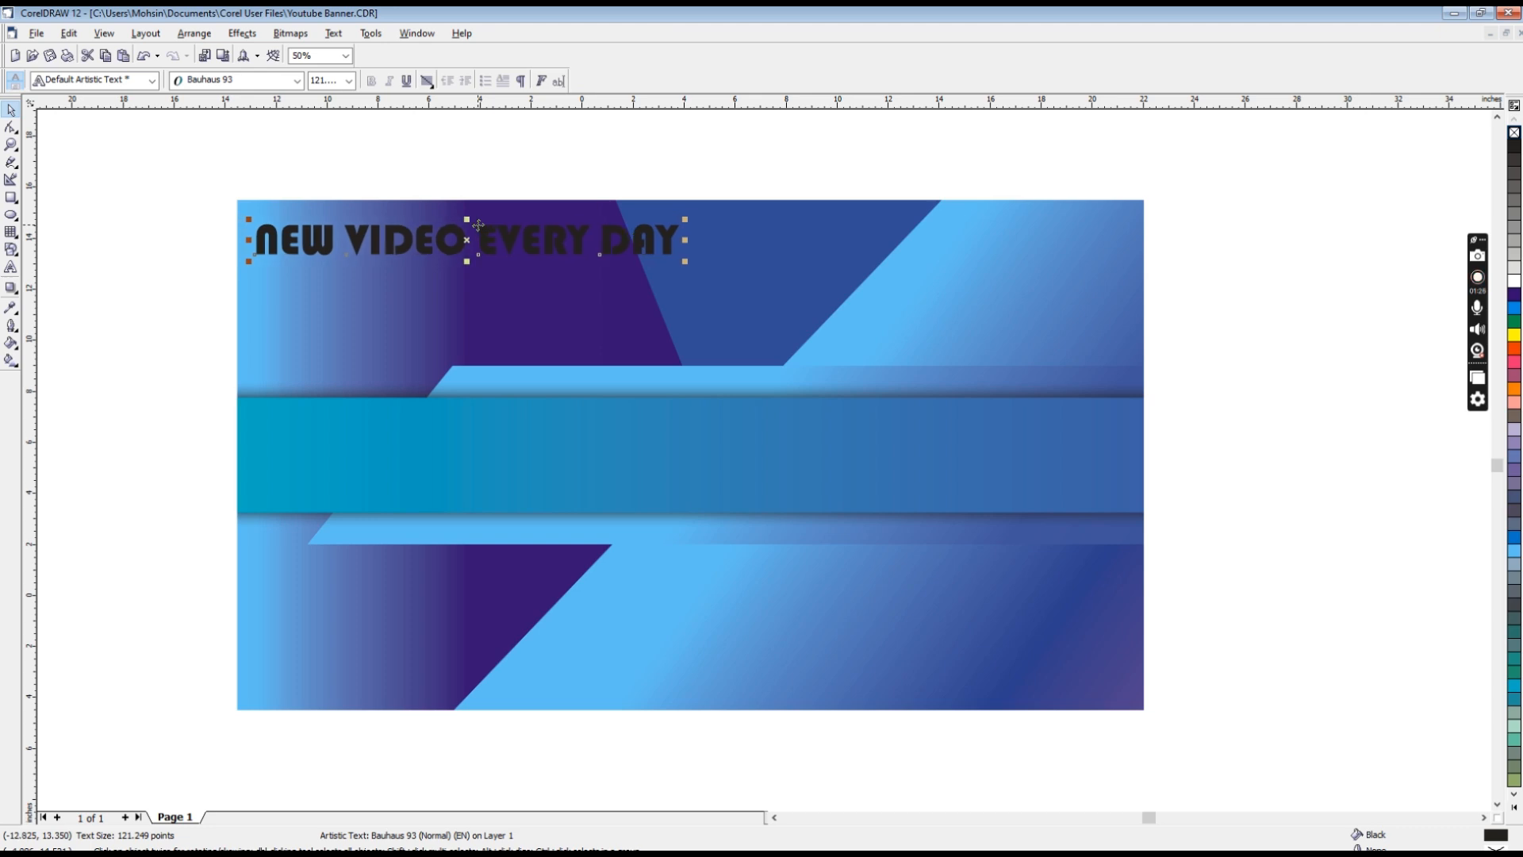
Step: Scale the headline down to about 102 pt and fill it with white
drag(688, 220, 623, 225)
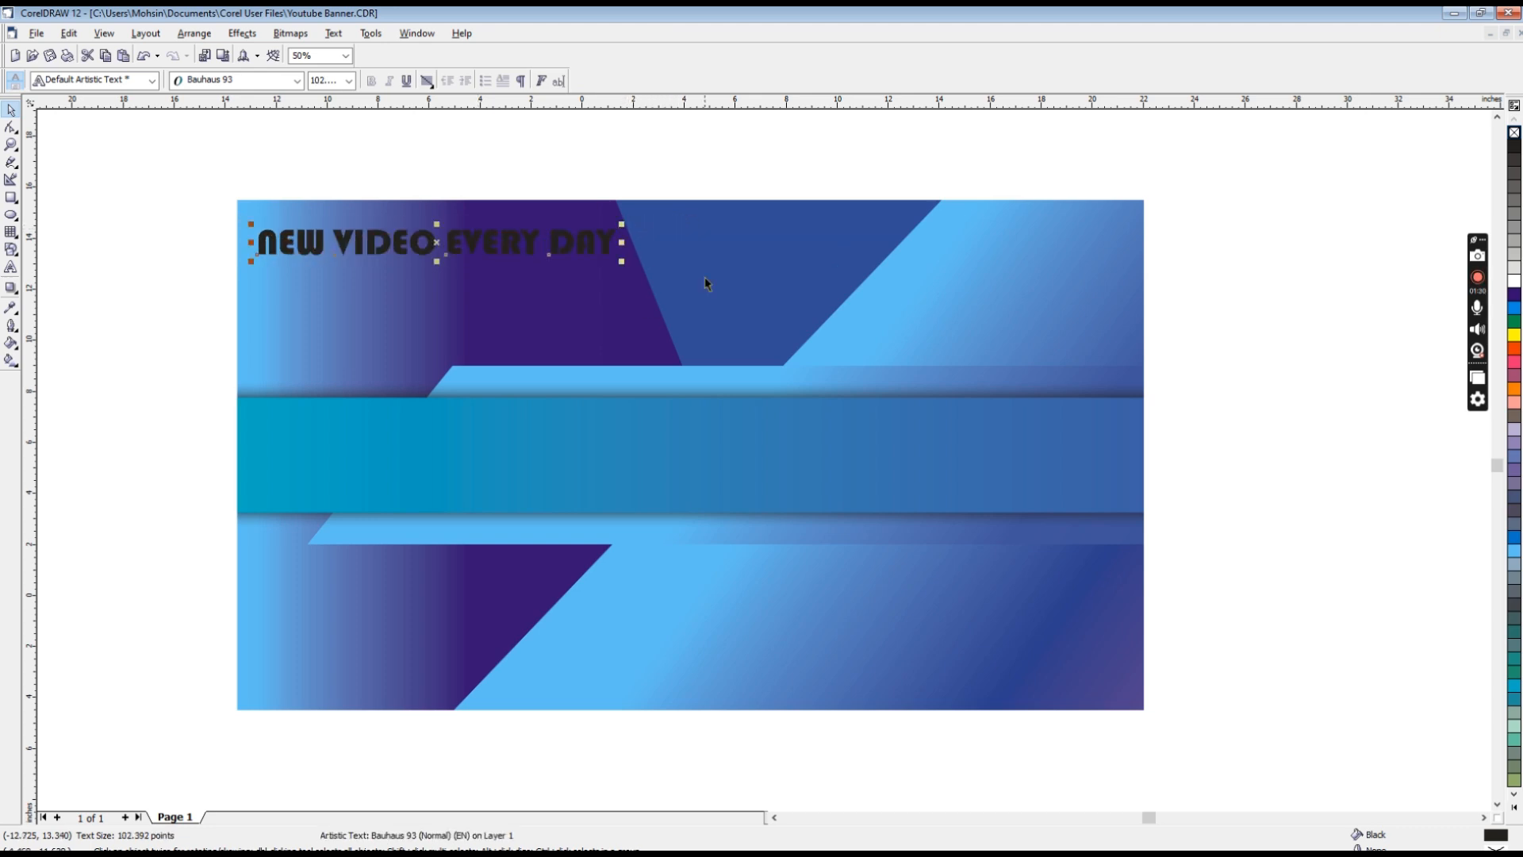
click(1515, 281)
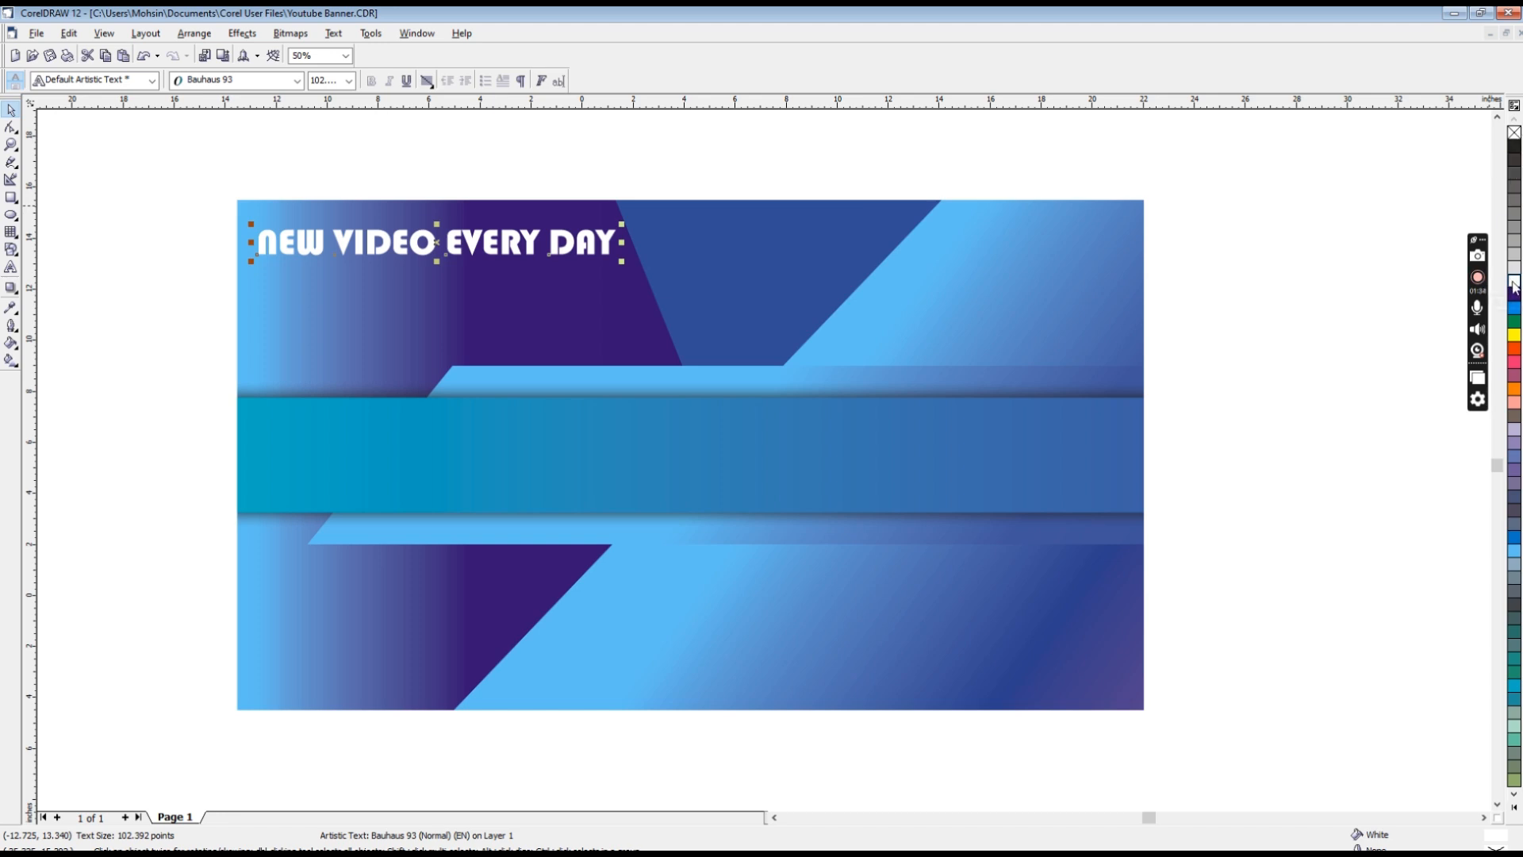
Step: Try converting the headline to curves with a 0.5 pt outline, rounded corners and caps, behind the fill and scaled with the image
key(ctrl+q)
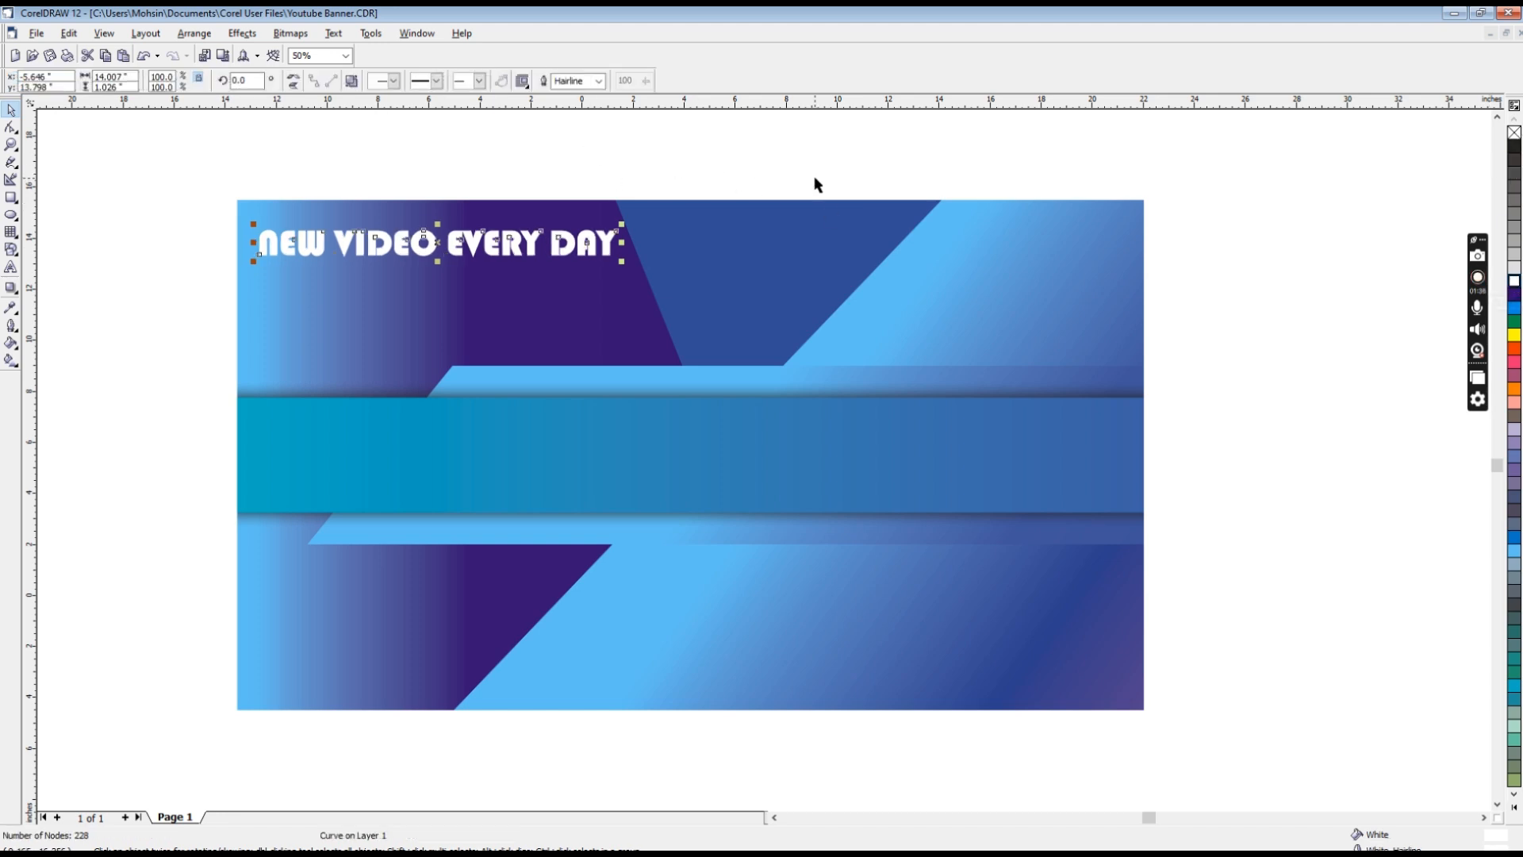
key(F12)
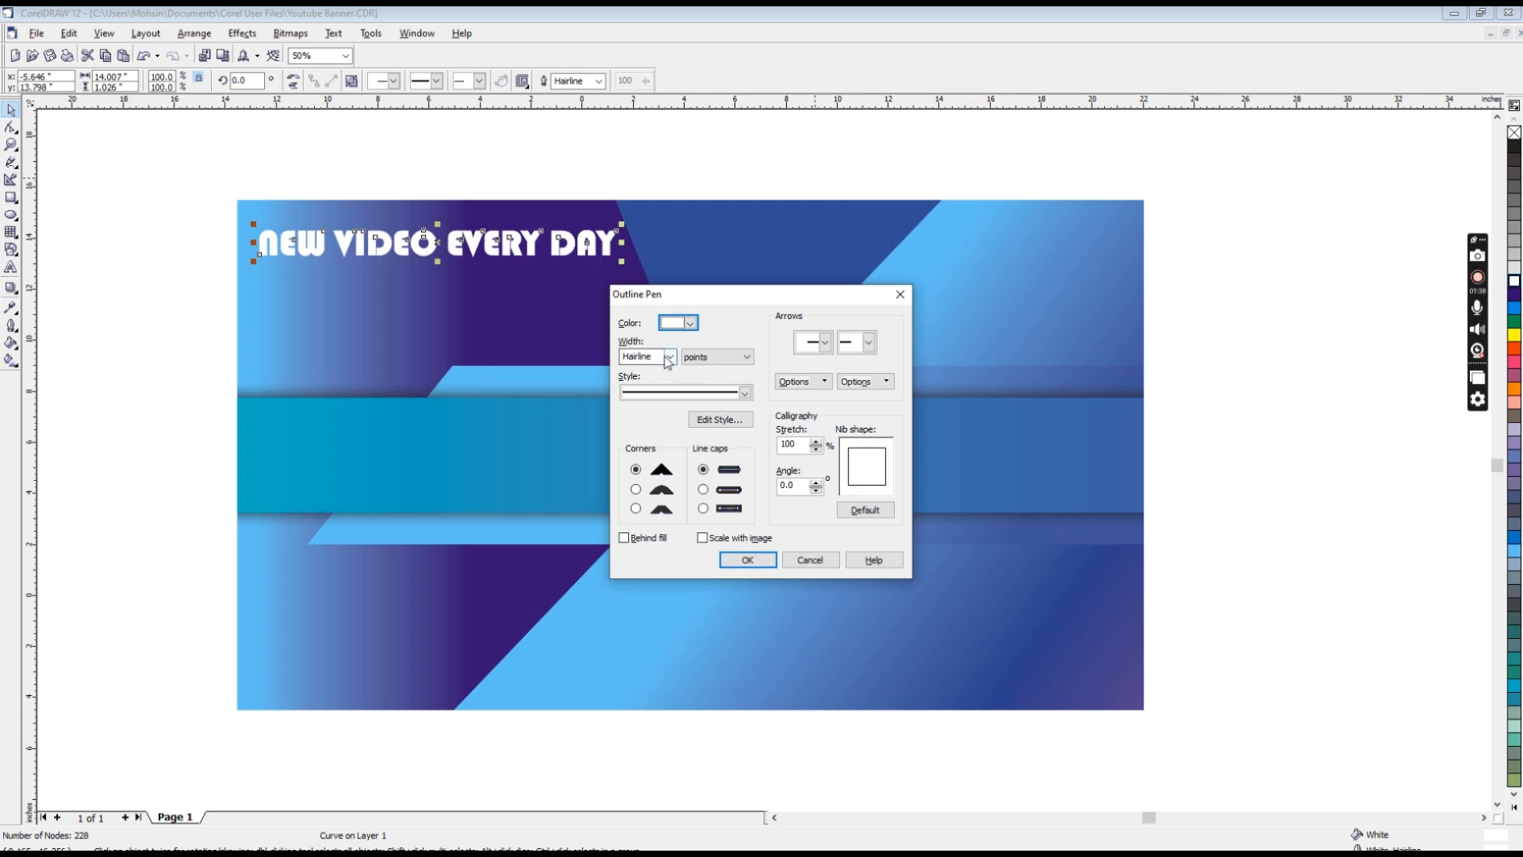
click(671, 357)
click(647, 392)
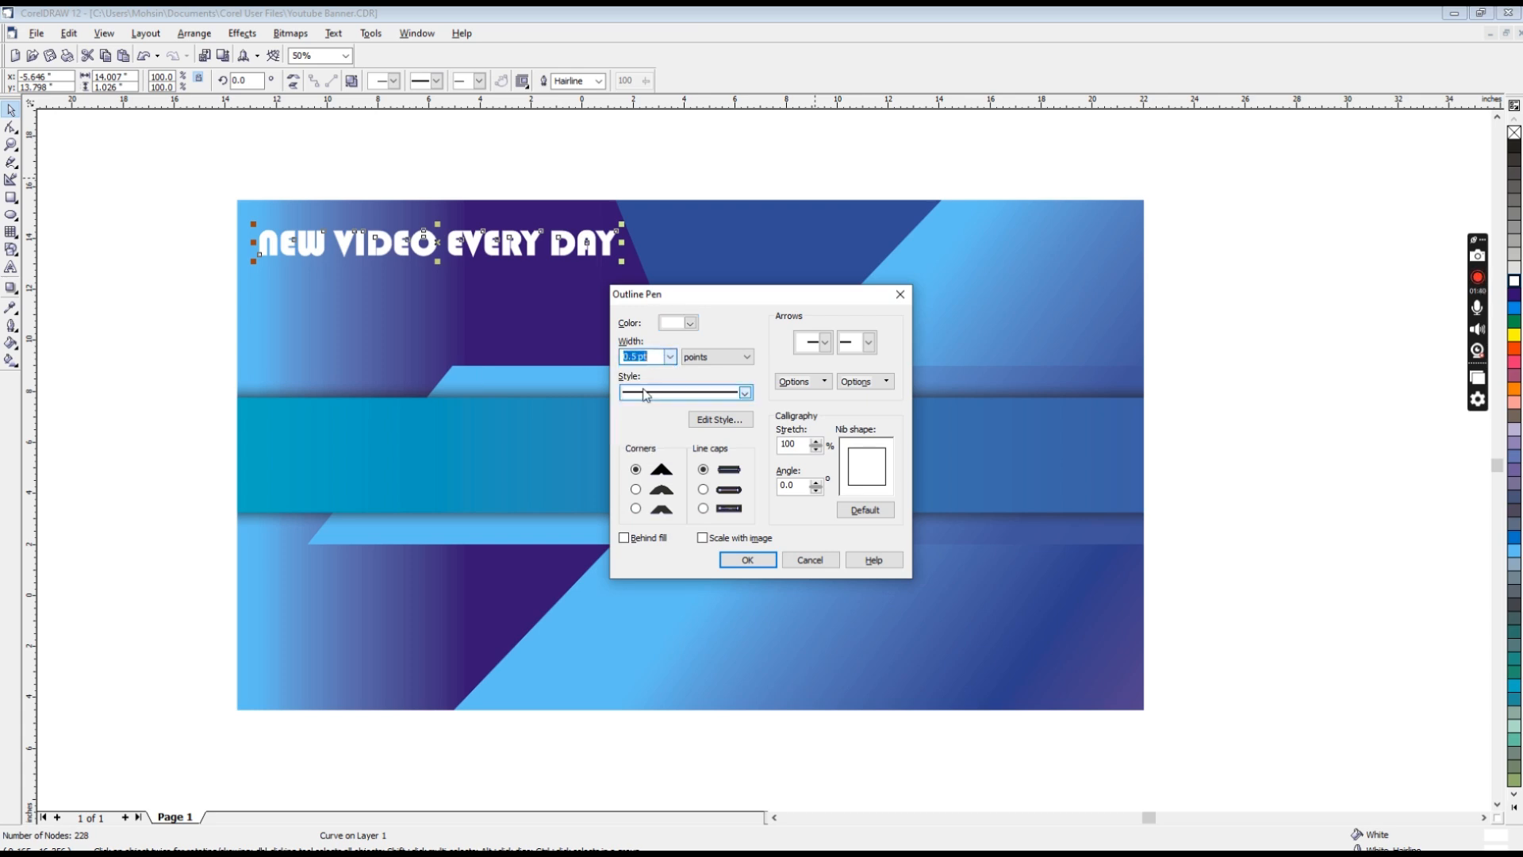
click(636, 489)
click(703, 489)
click(624, 538)
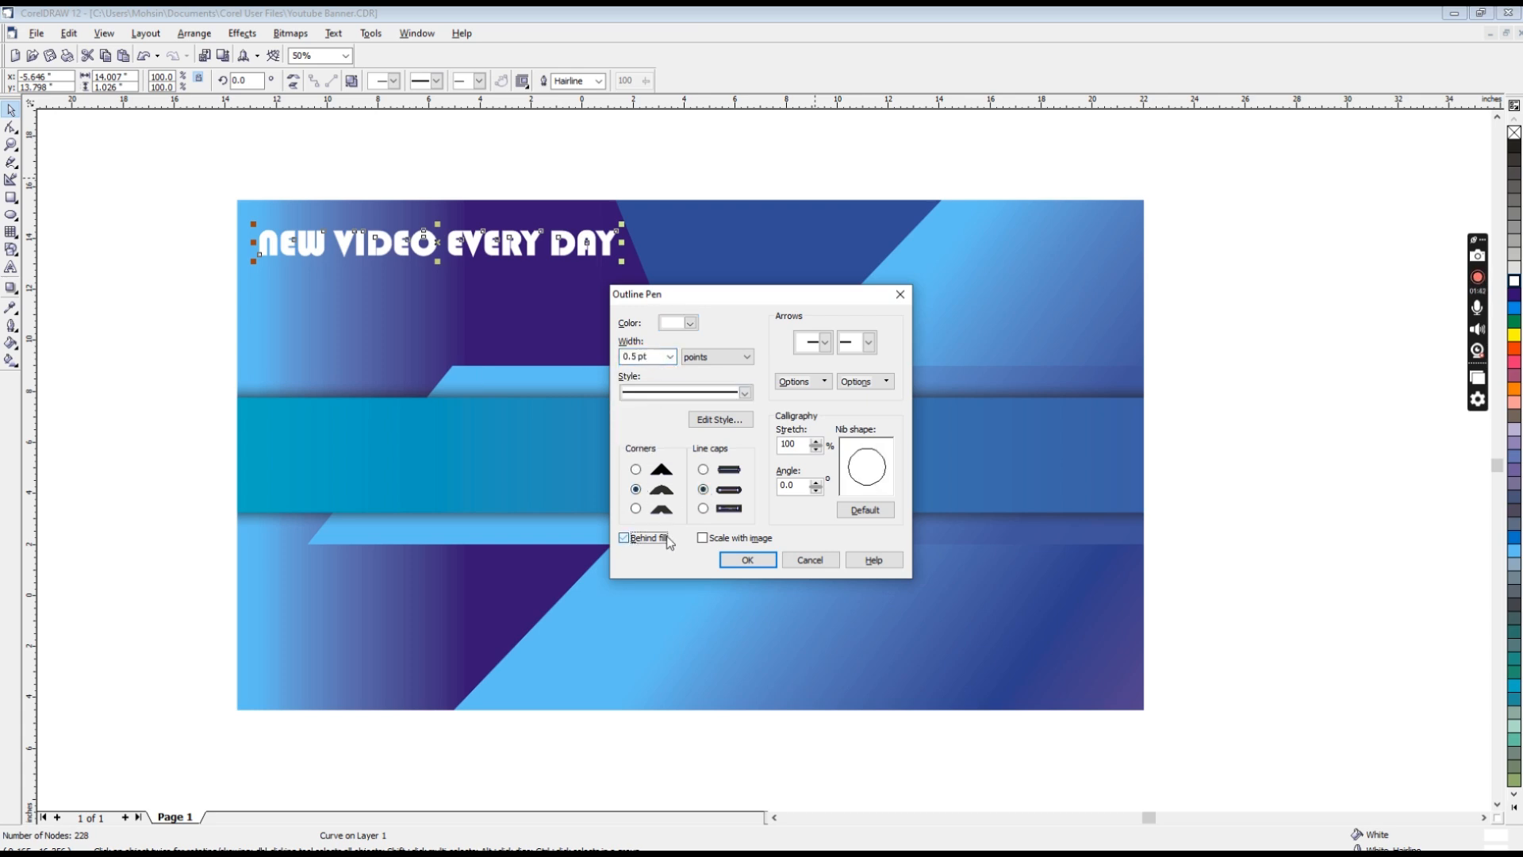
click(702, 538)
key(Escape)
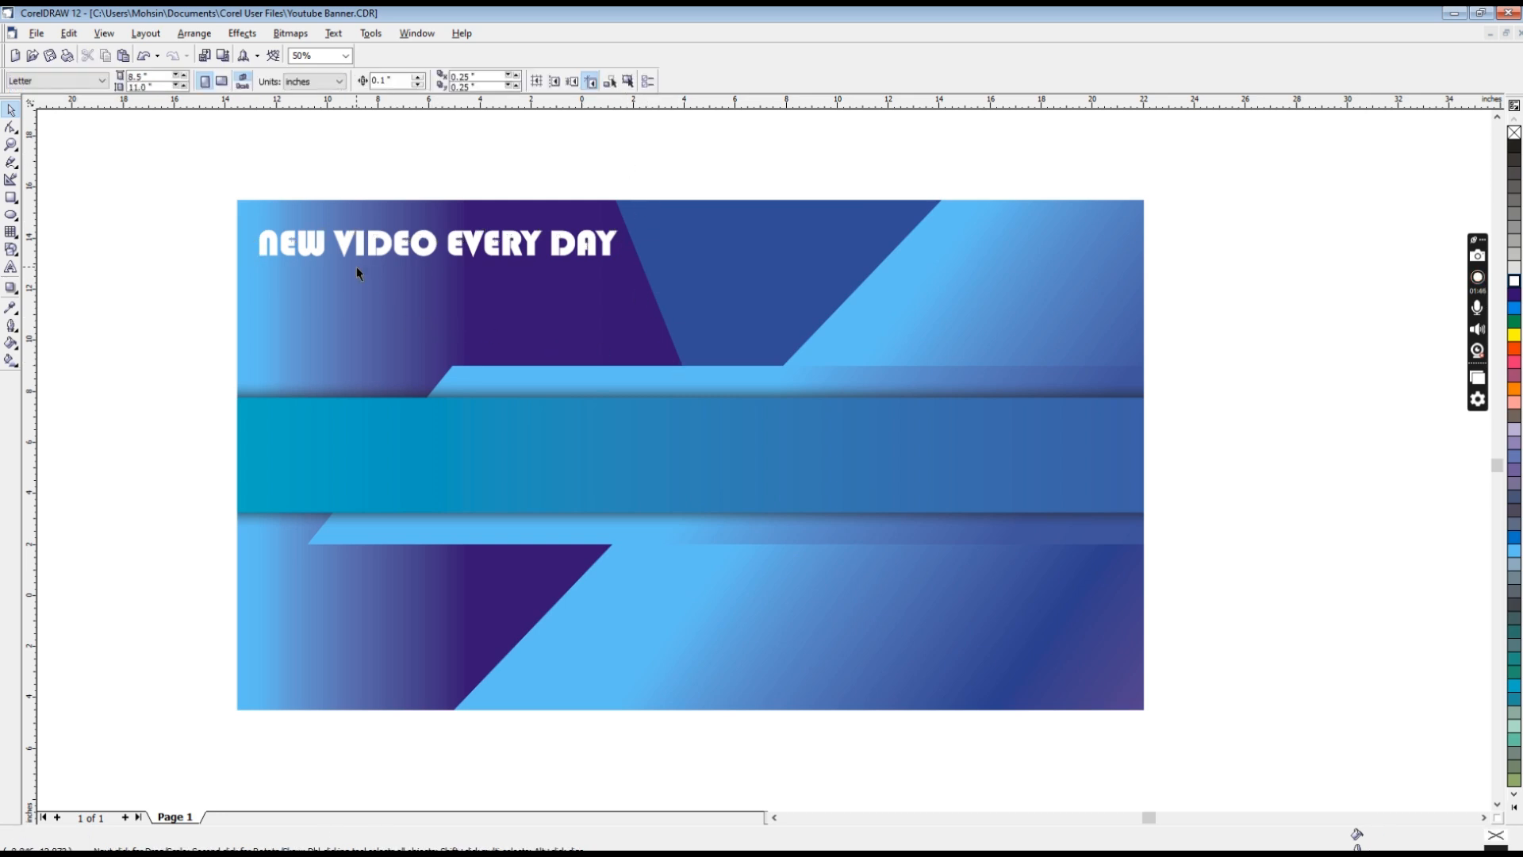
click(518, 248)
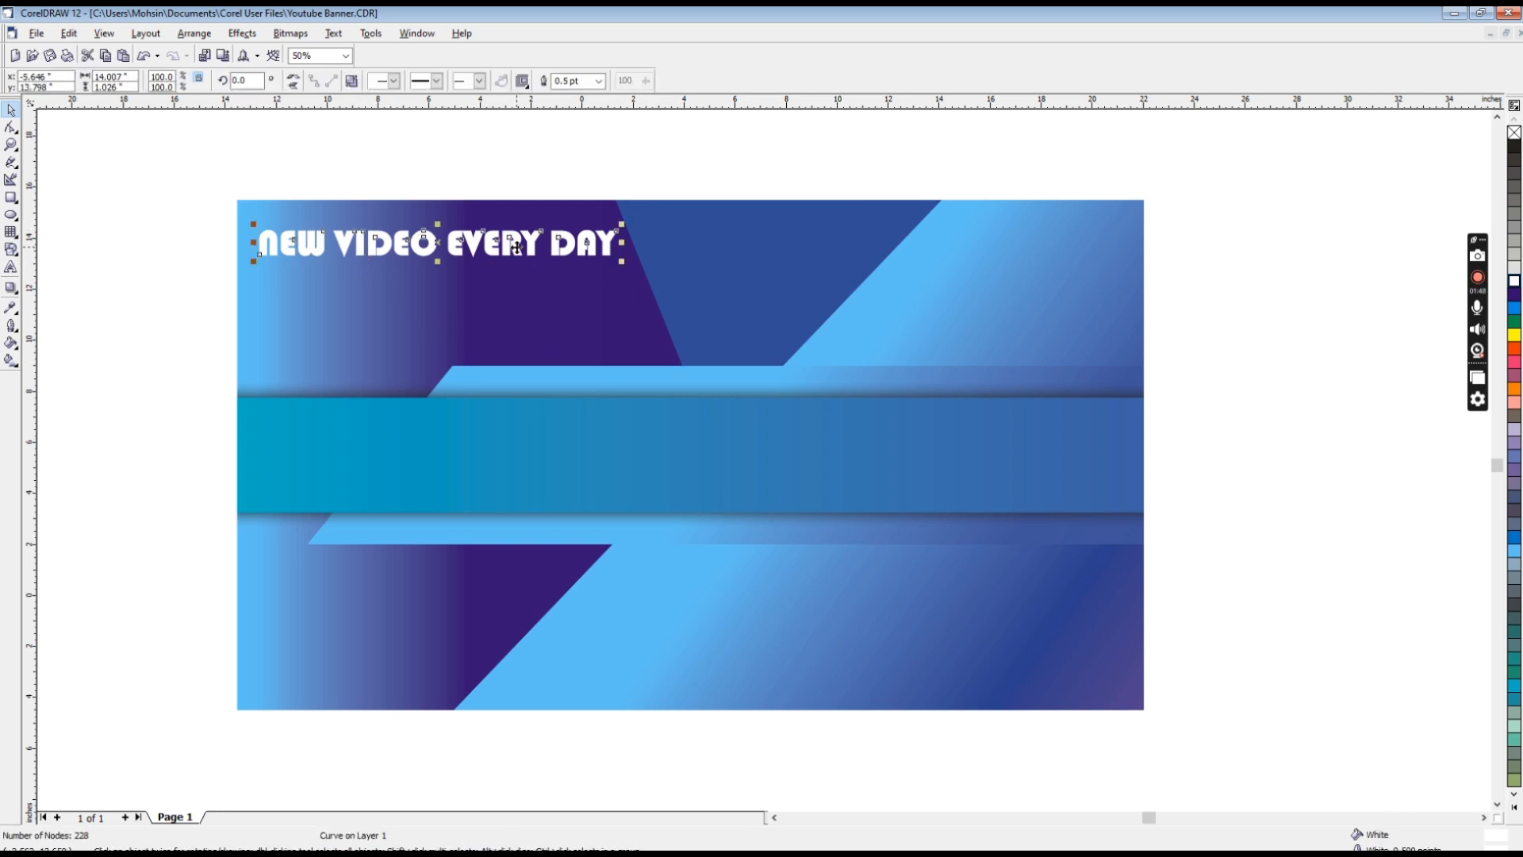
key(ctrl+z)
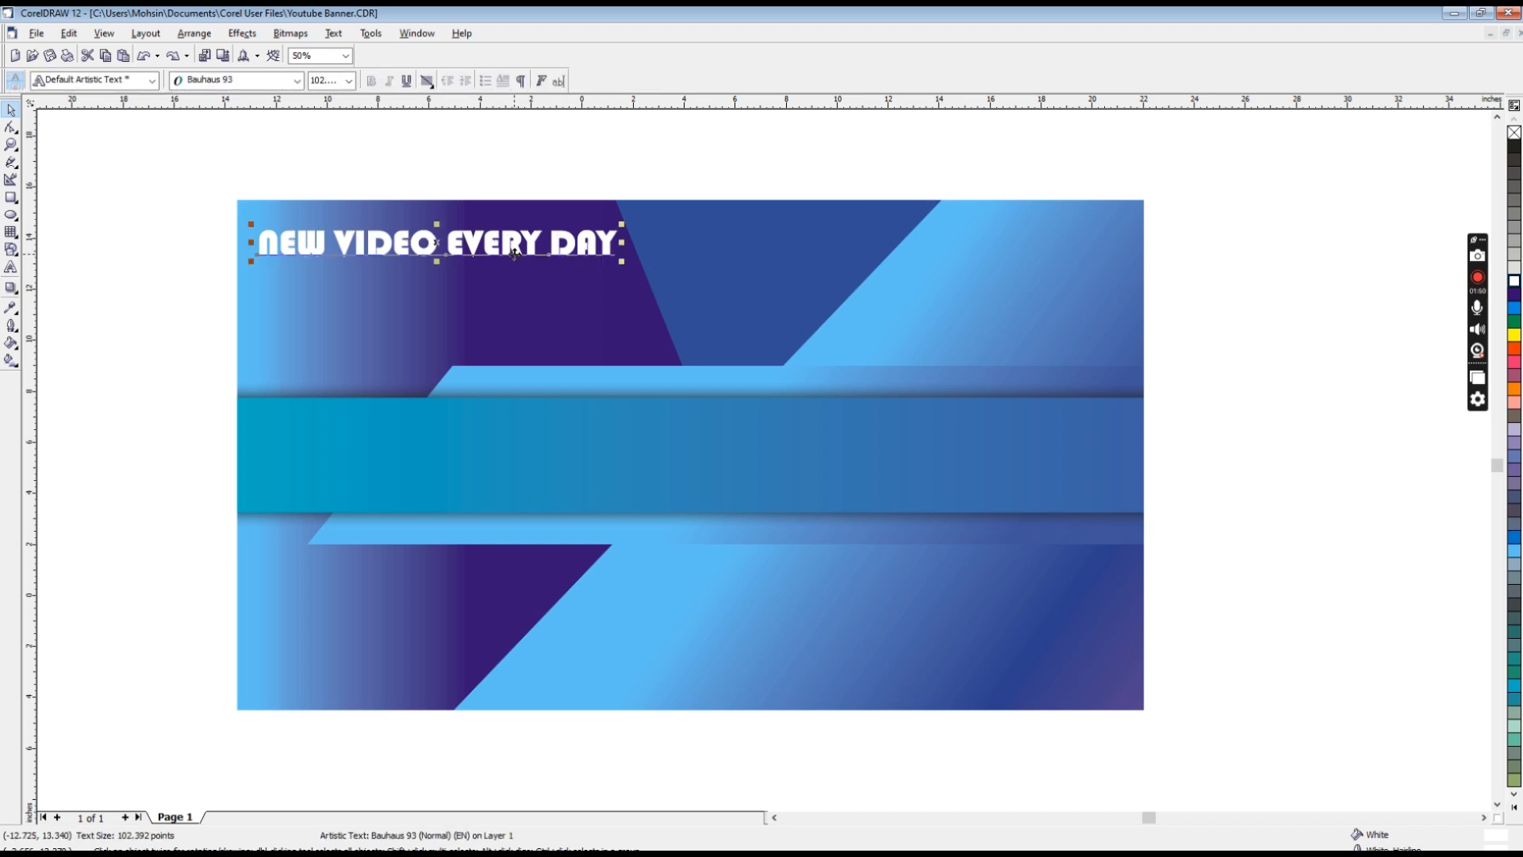
Step: Widen the headline's letter spacing and reduce its size to about 84 pt, keeping roughly the same overall width
key(F10)
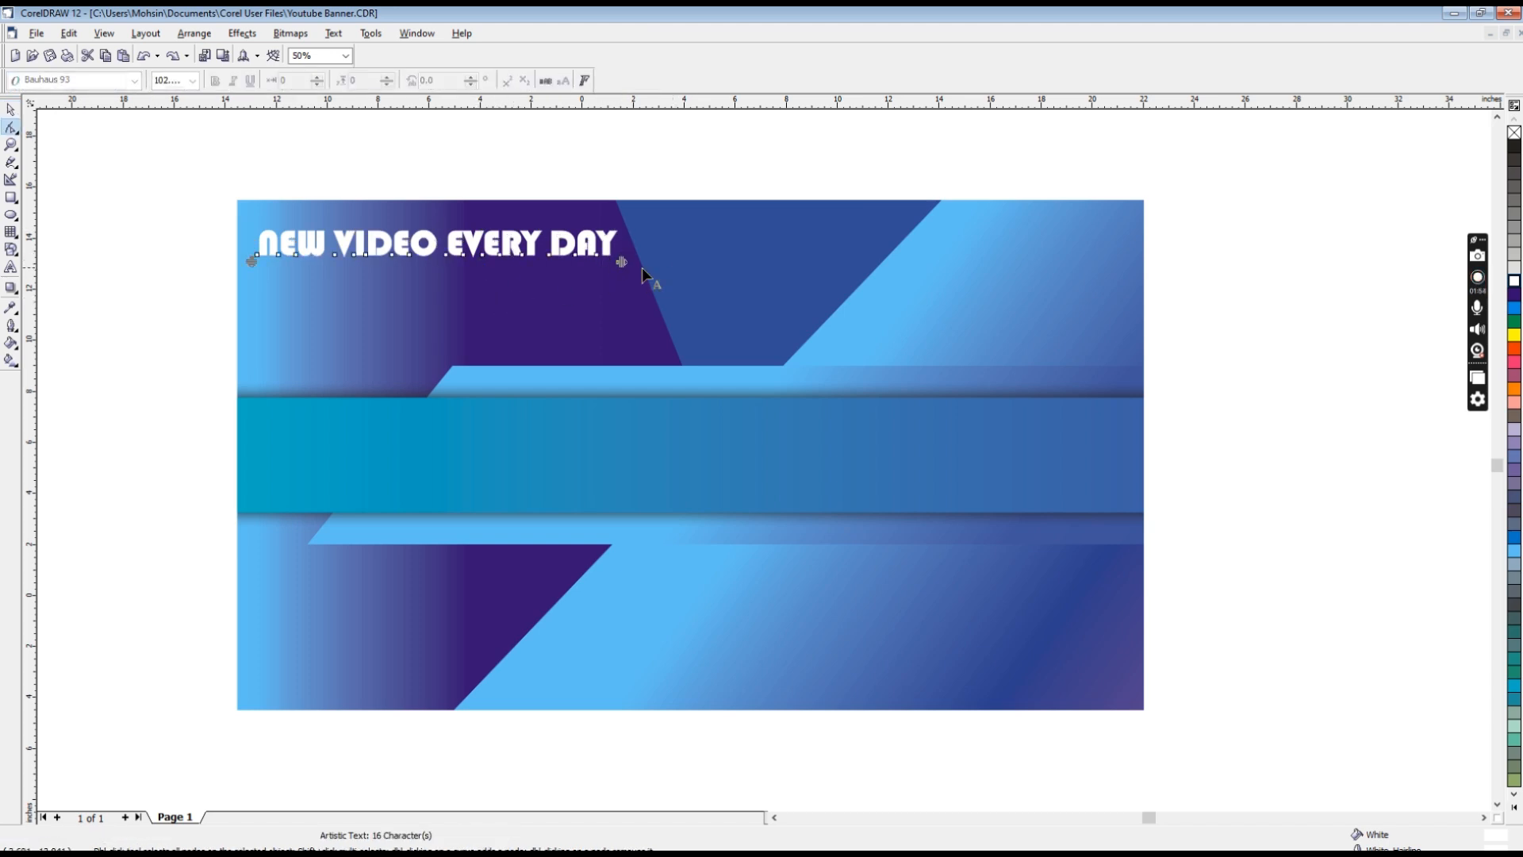
mouse_move(622, 261)
mouse_down()
mouse_move(697, 261)
mouse_move(619, 257)
mouse_up()
key(space)
click(496, 153)
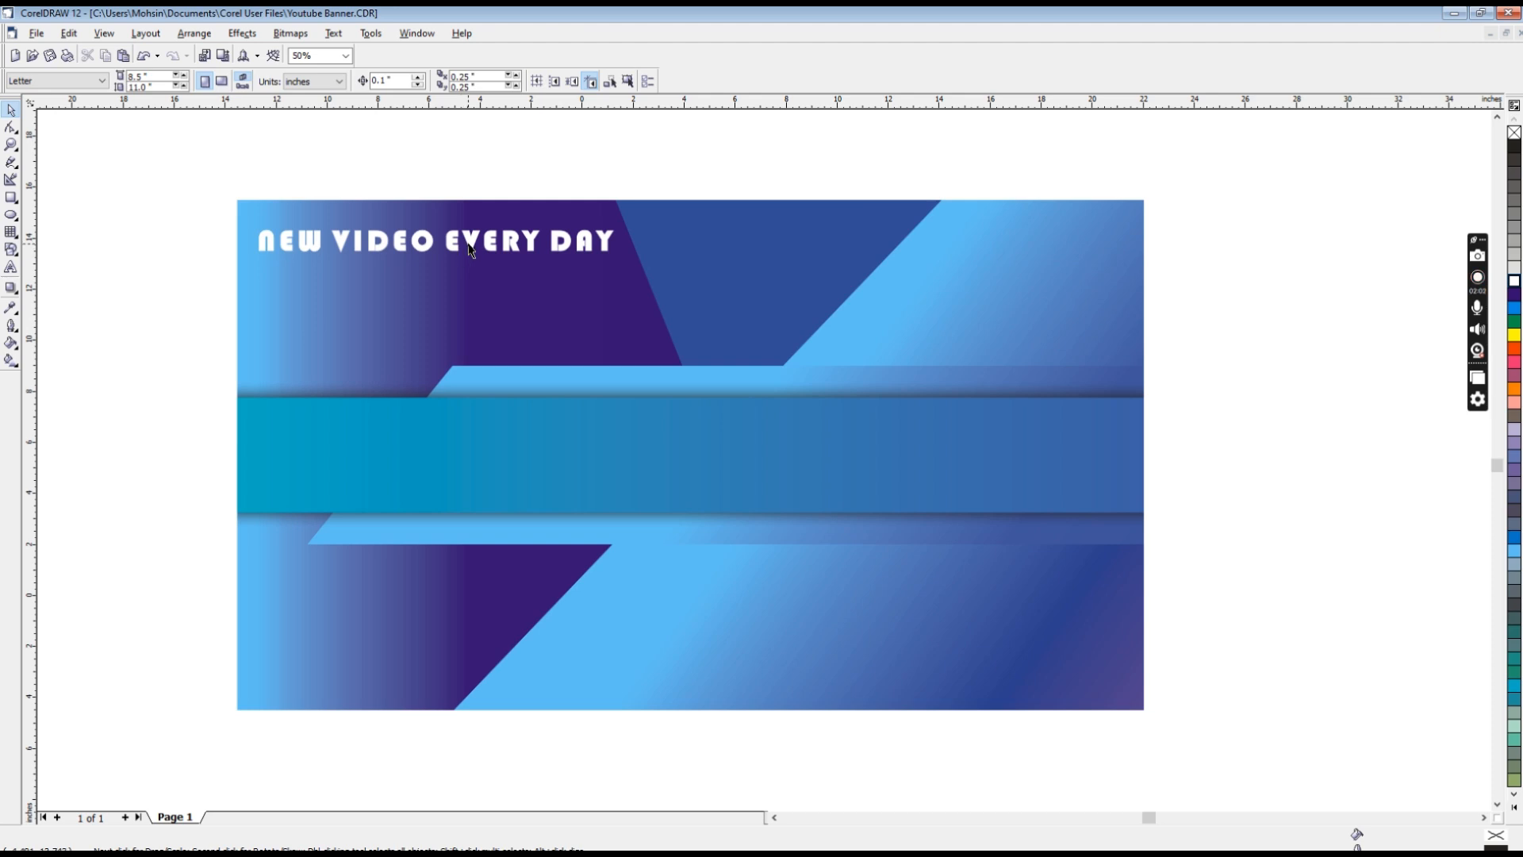
Step: Convert the letter-spaced white headline to curves and deselect it
click(467, 241)
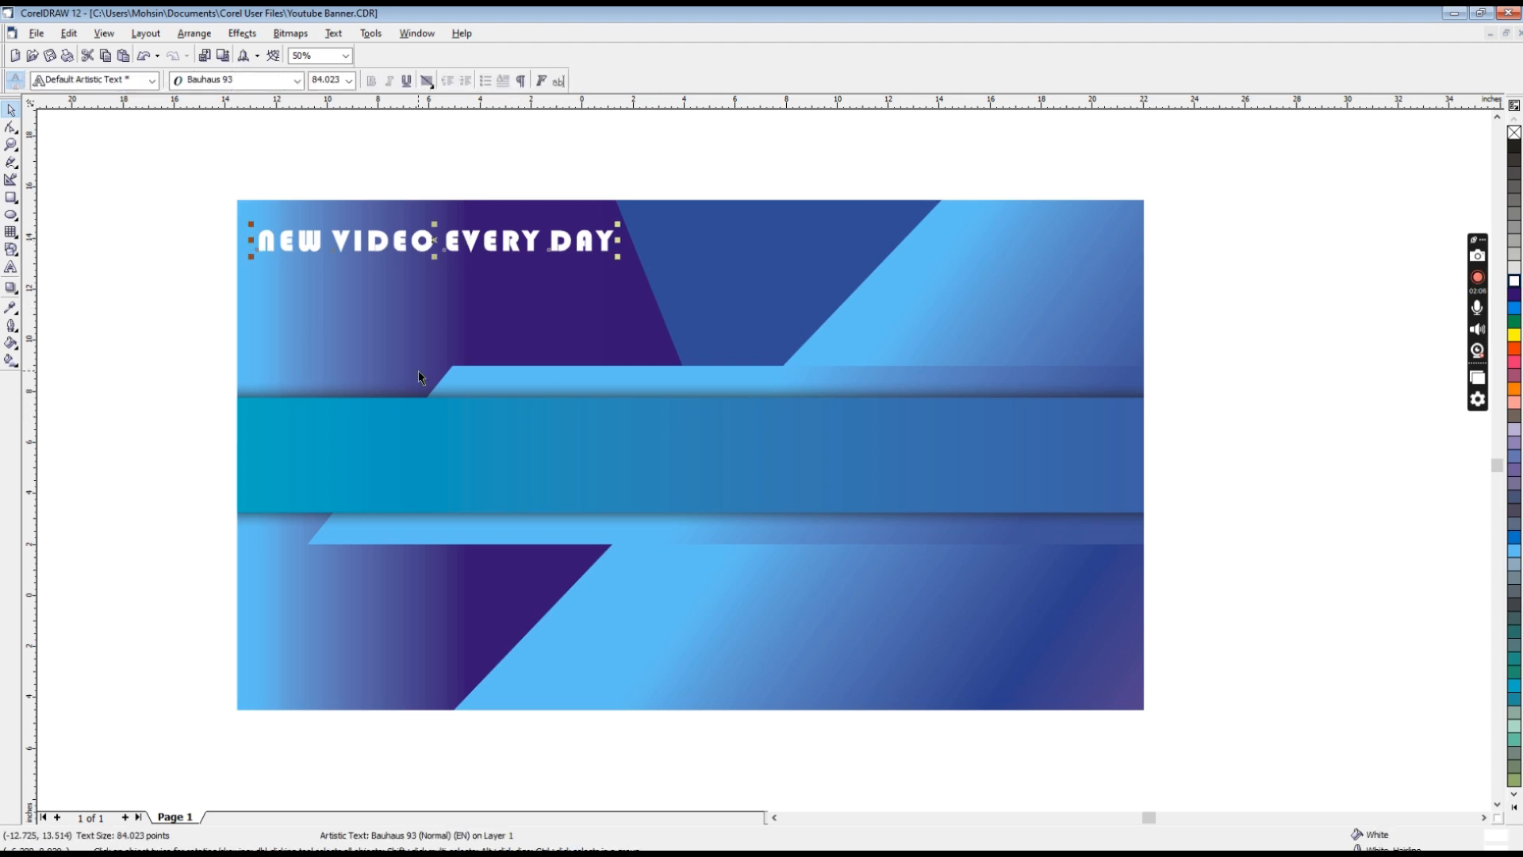
key(ctrl+q)
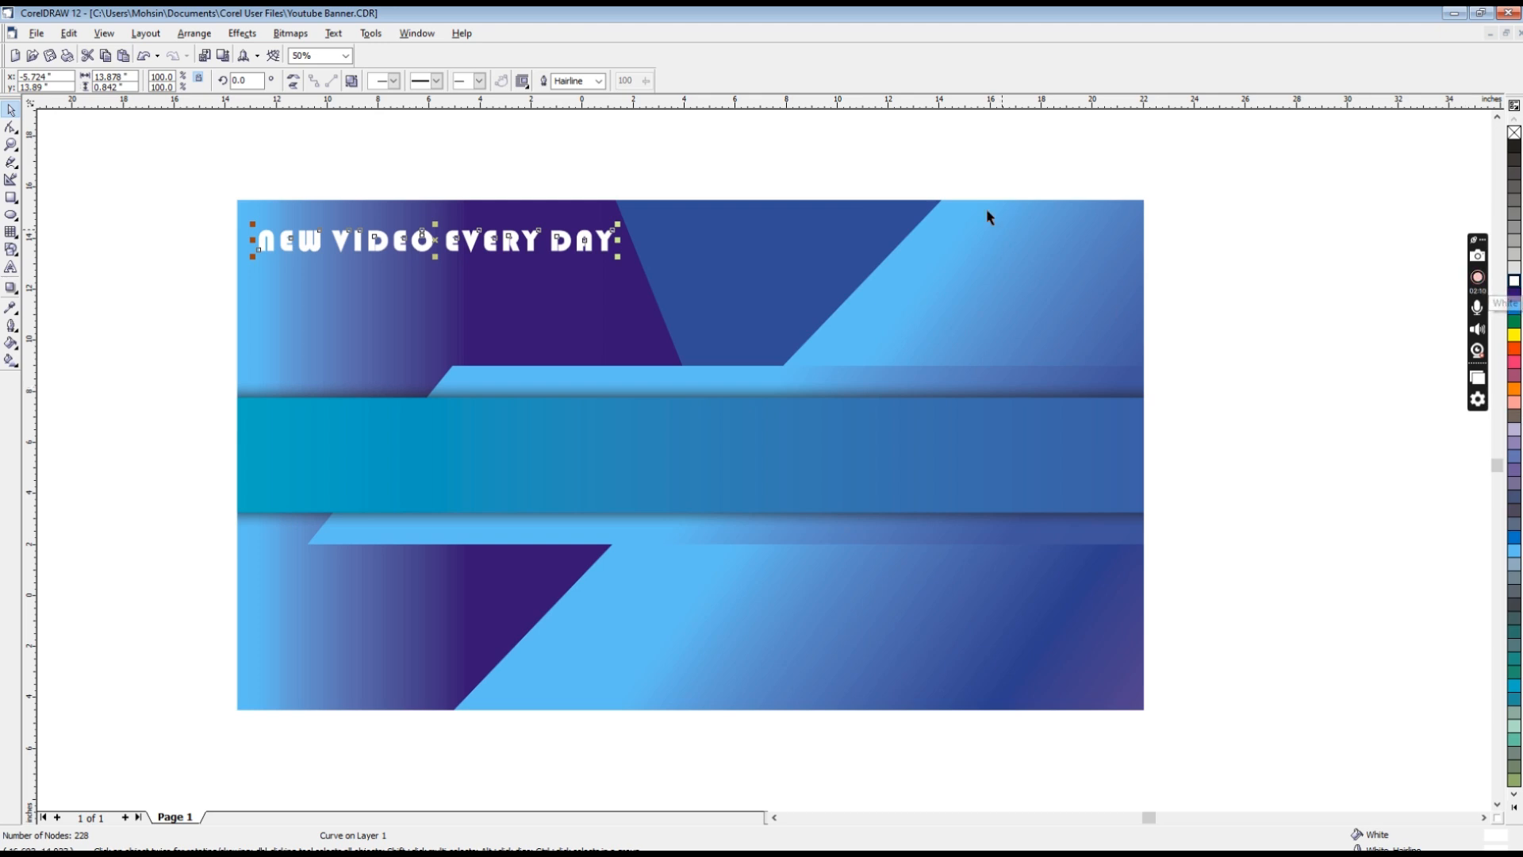
click(827, 177)
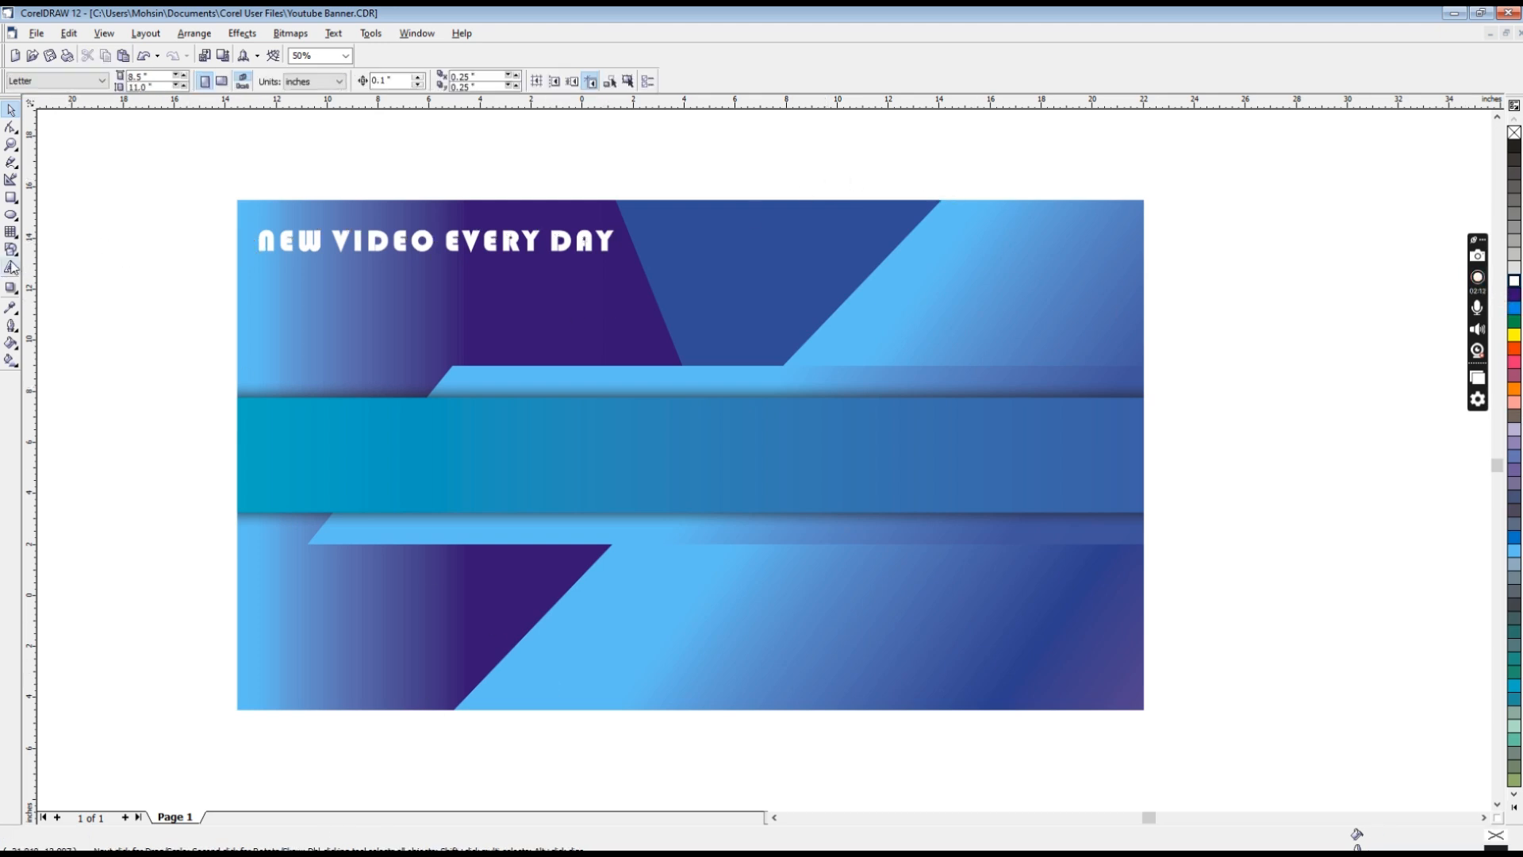
click(11, 287)
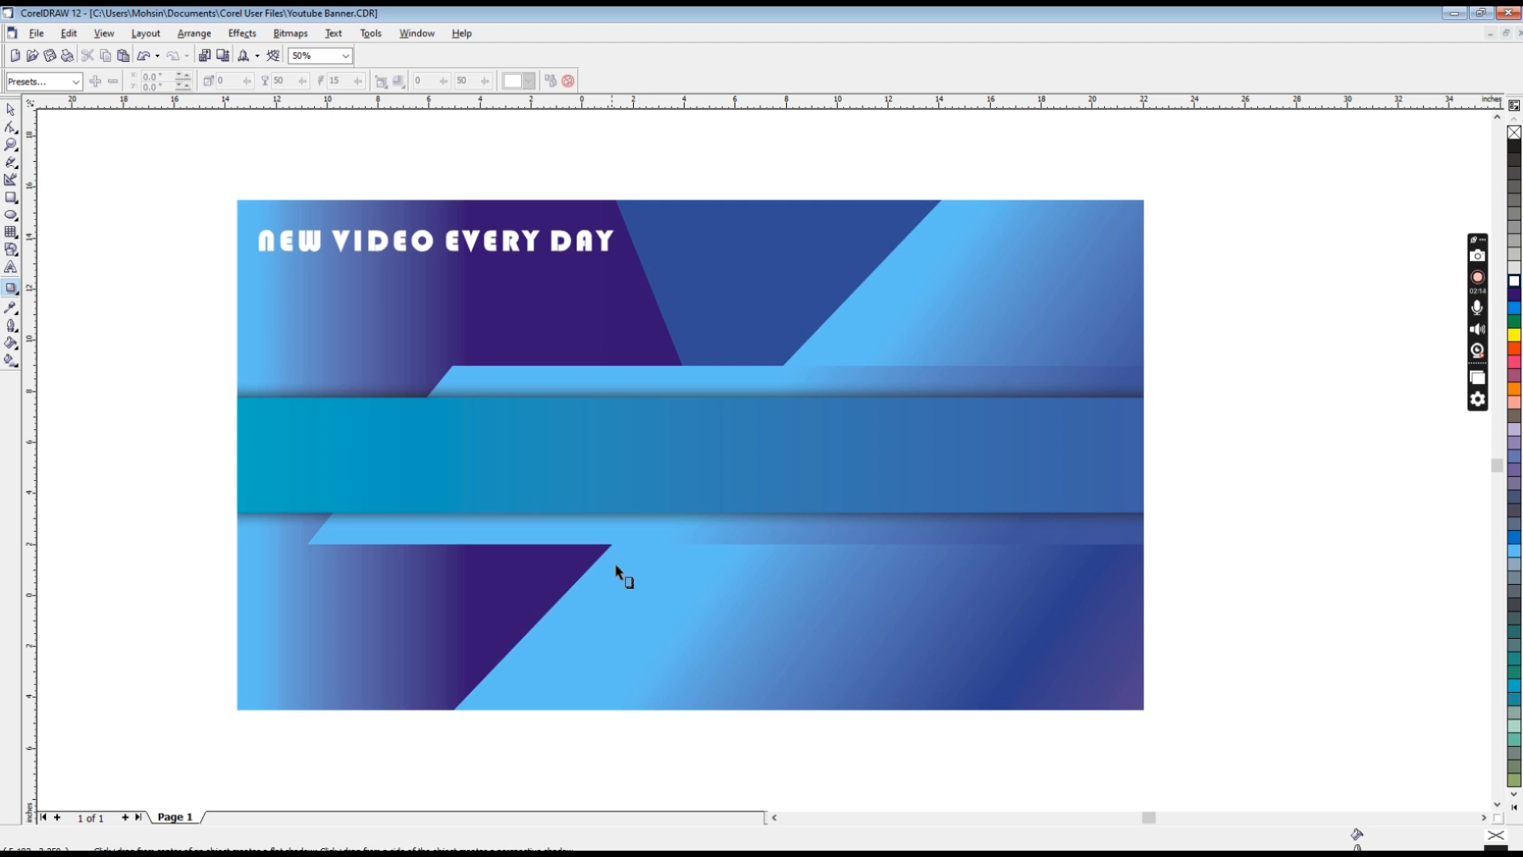
click(616, 569)
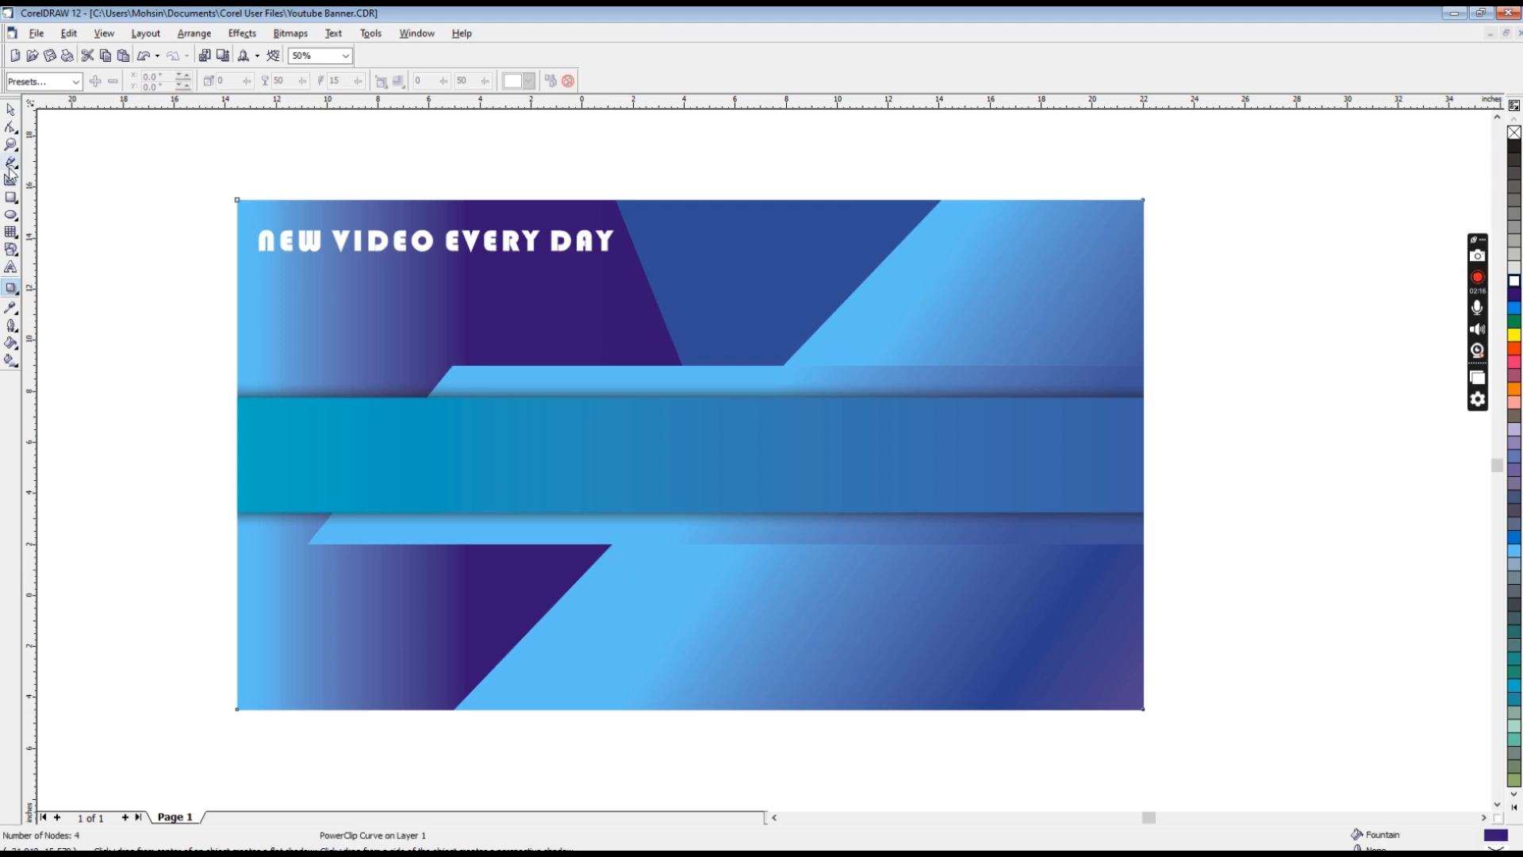
Step: Draw a rectangle about 5.13 by 1.28 inches below the central band and centre it horizontally on the banner
click(11, 198)
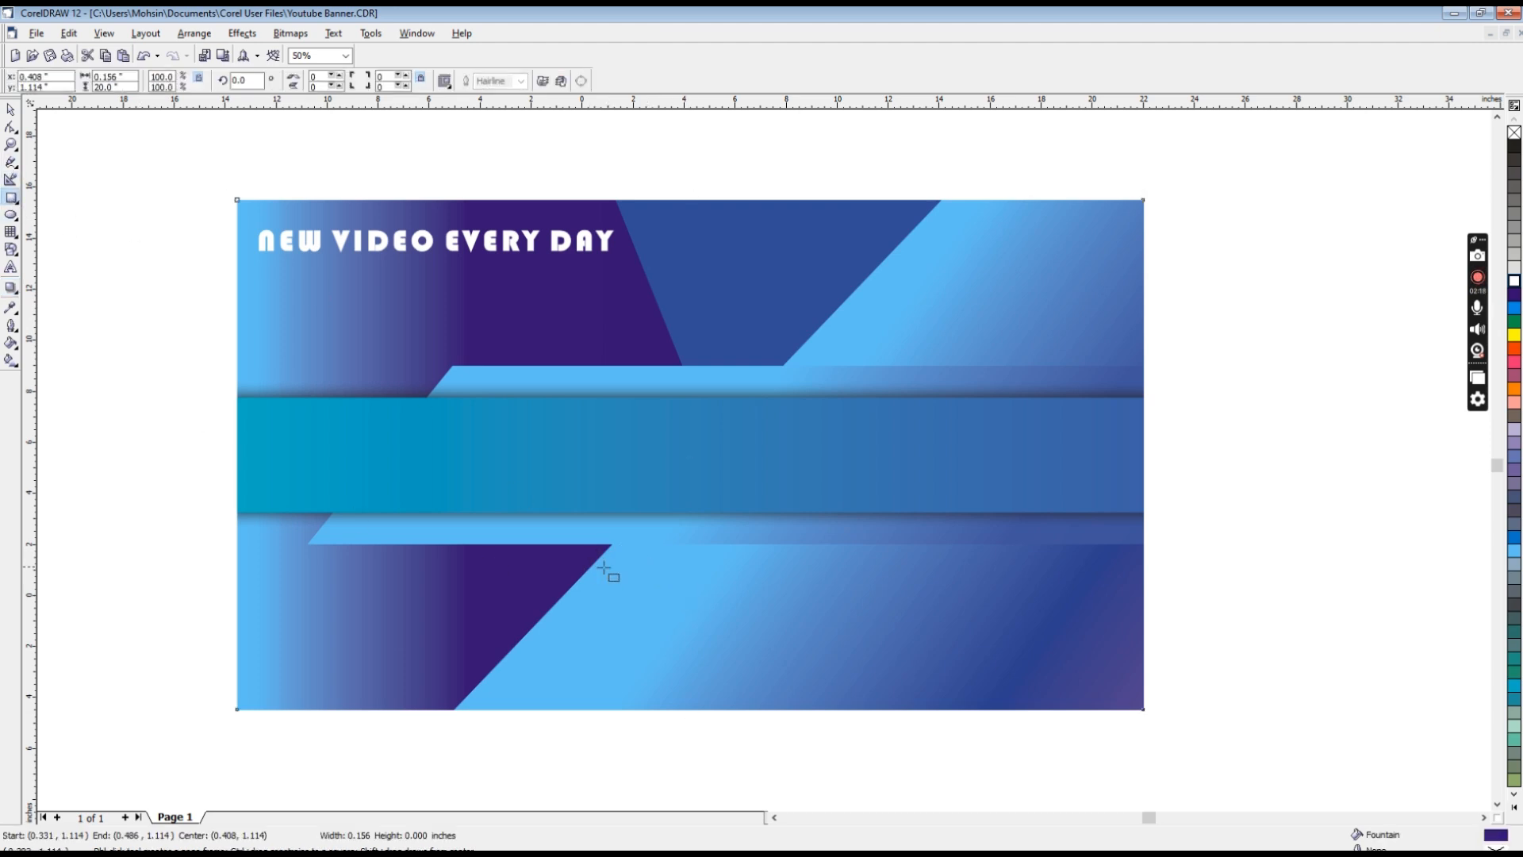
drag(591, 567, 722, 601)
key(space)
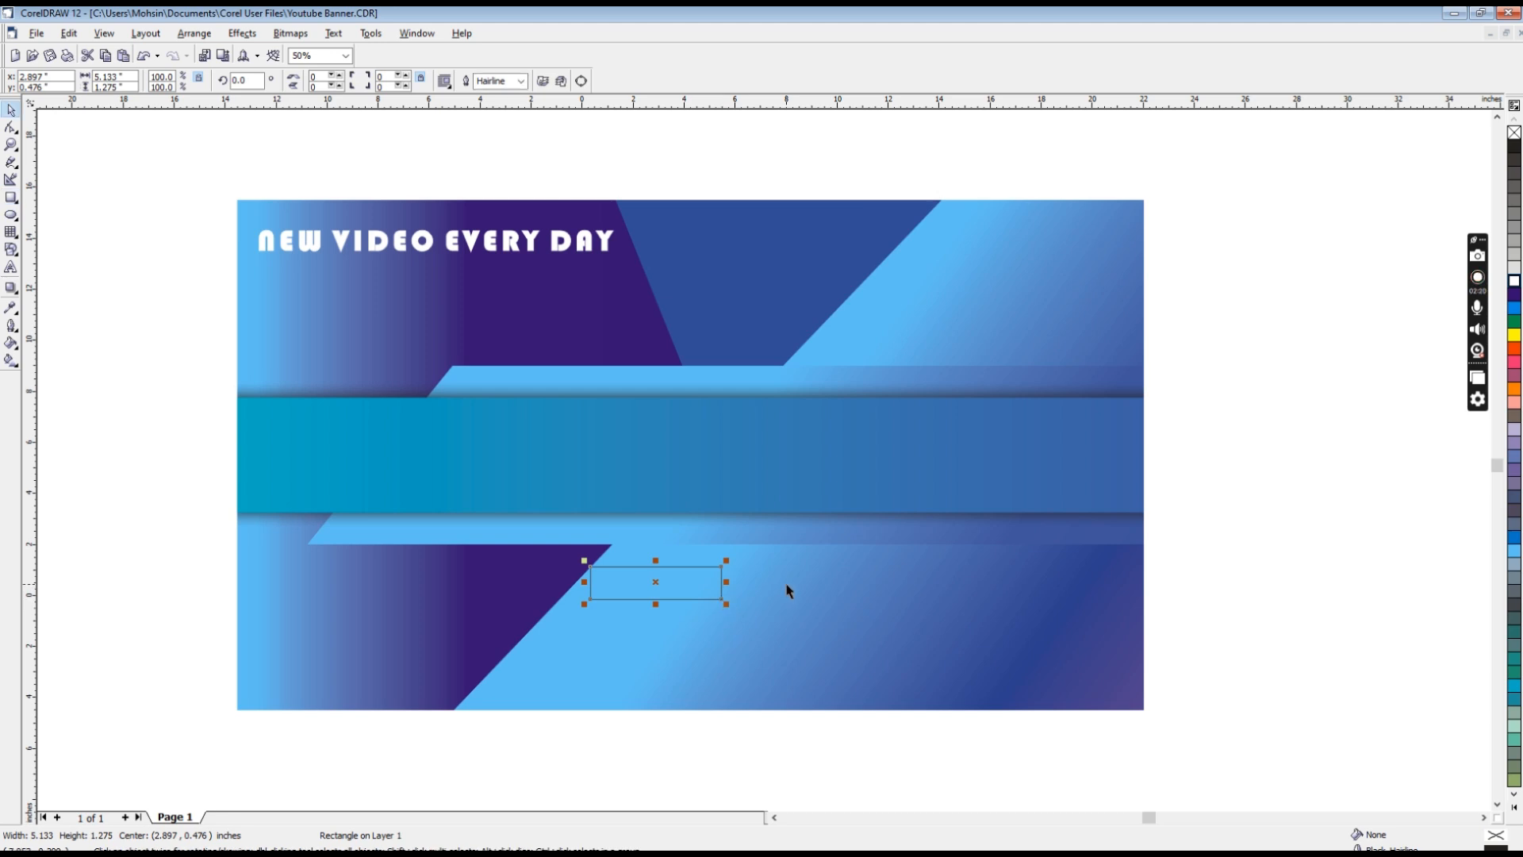
shift+click(787, 585)
key(c)
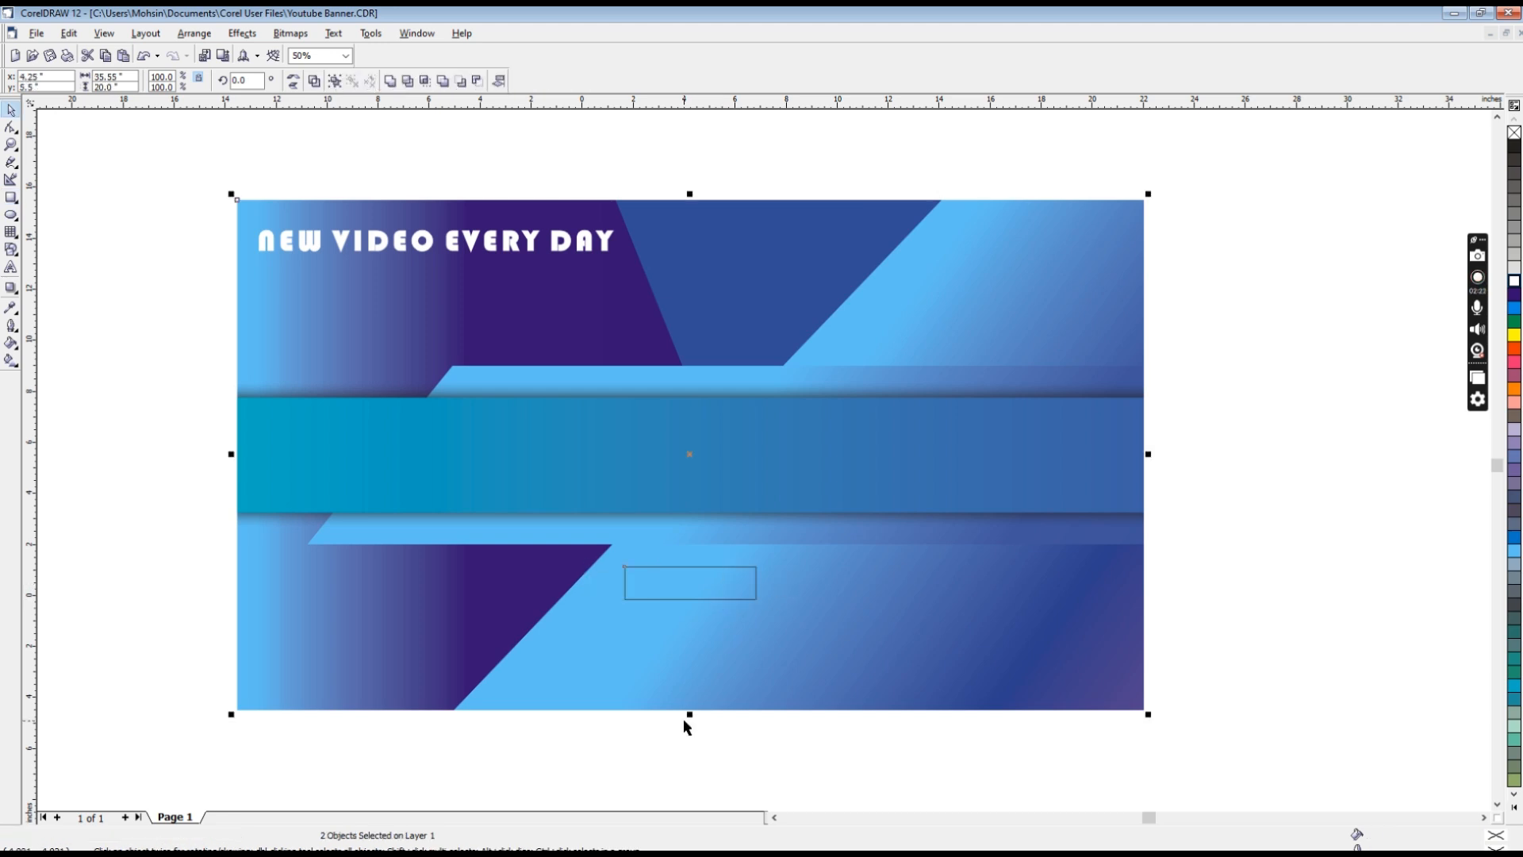
click(686, 747)
Step: Nudge the small rectangle up by 0.3 inches and fill it with white
click(698, 566)
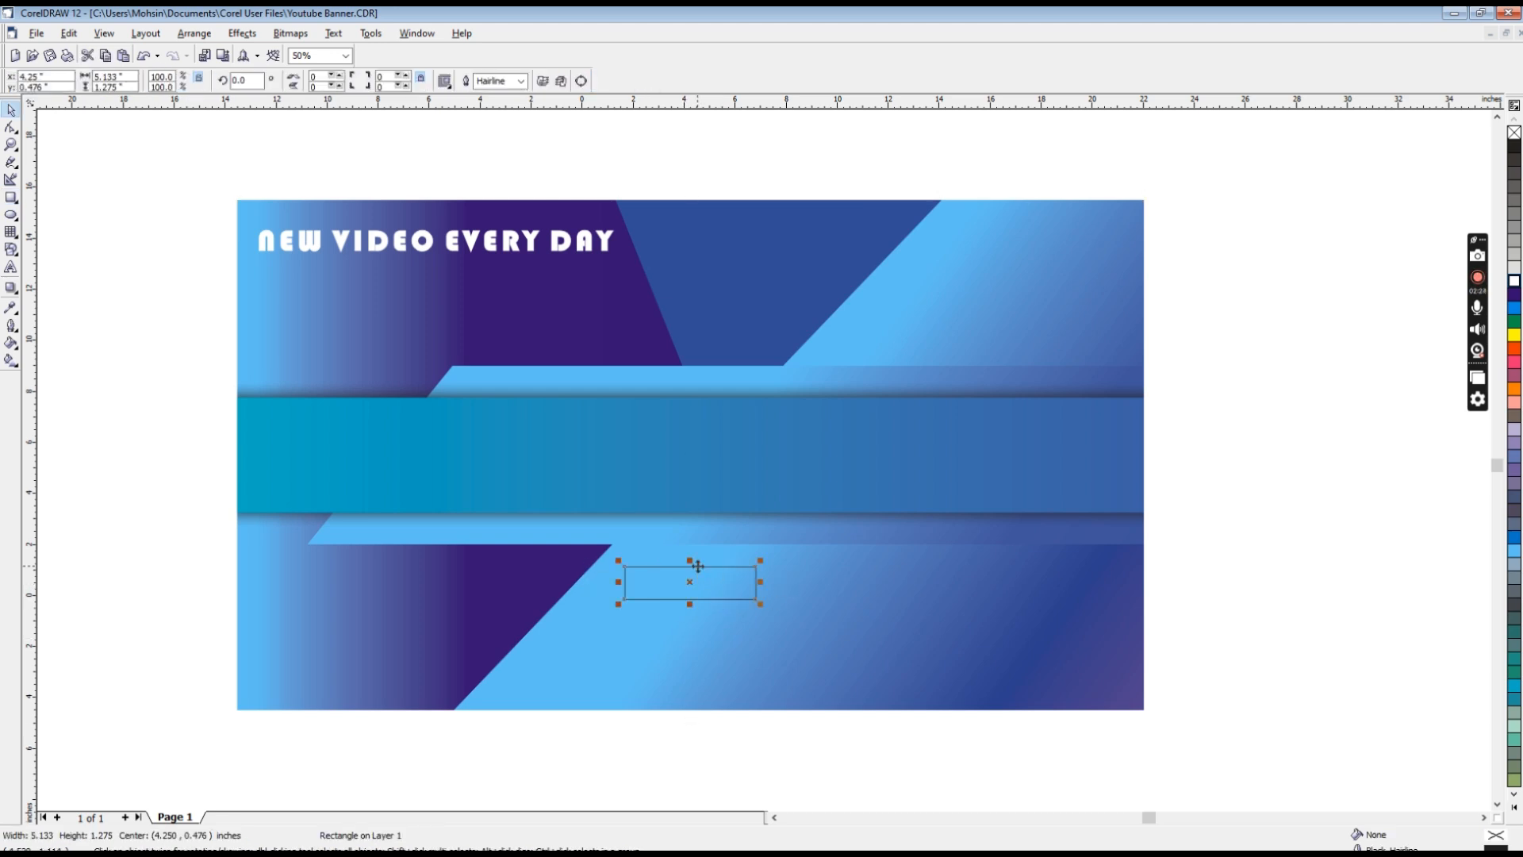
key(Up)
key(Up)
key(Up)
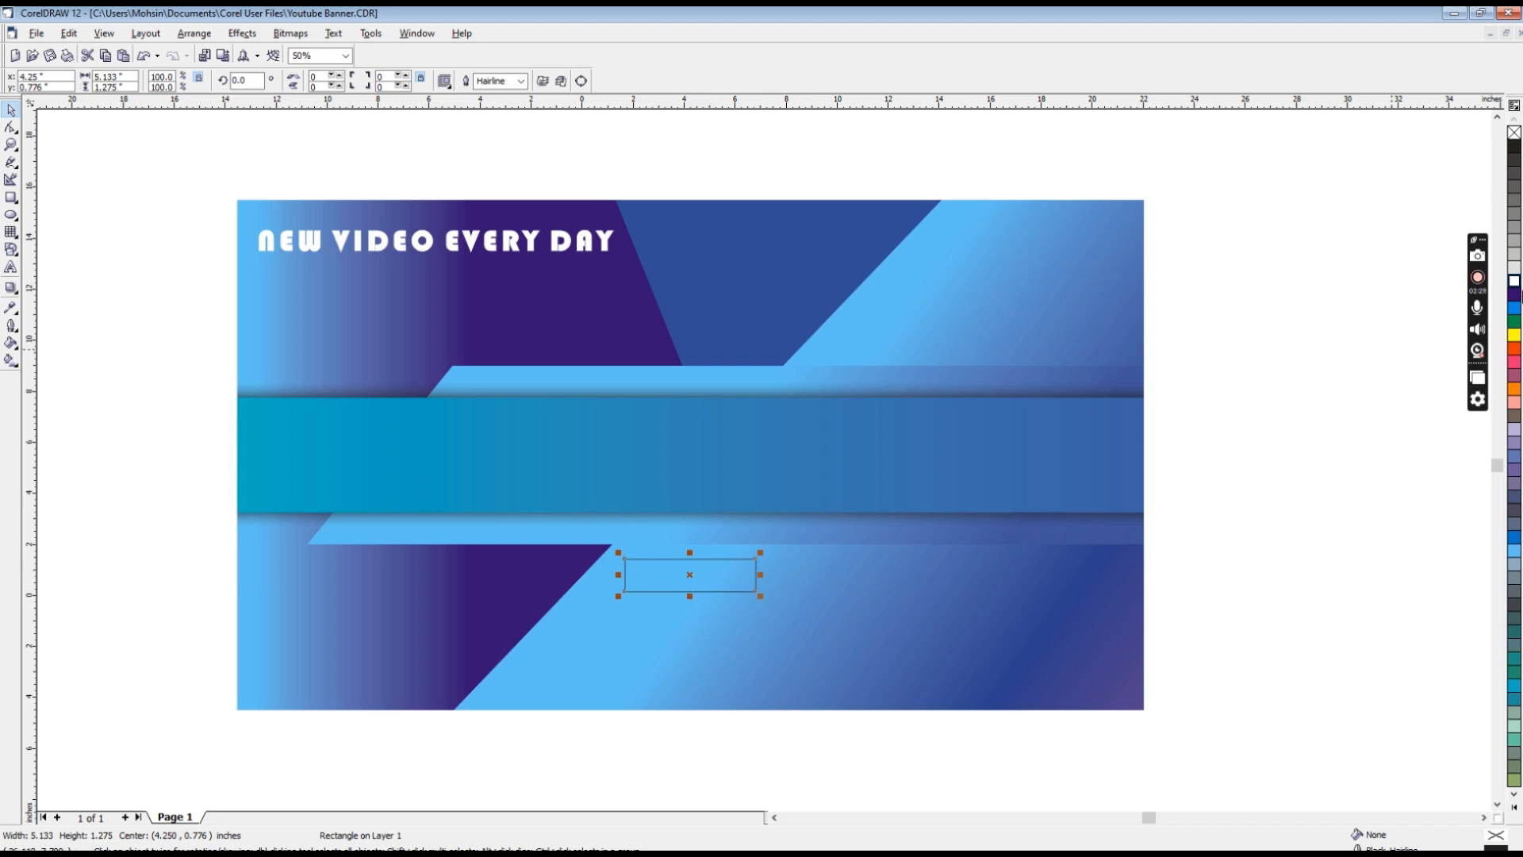
click(1514, 281)
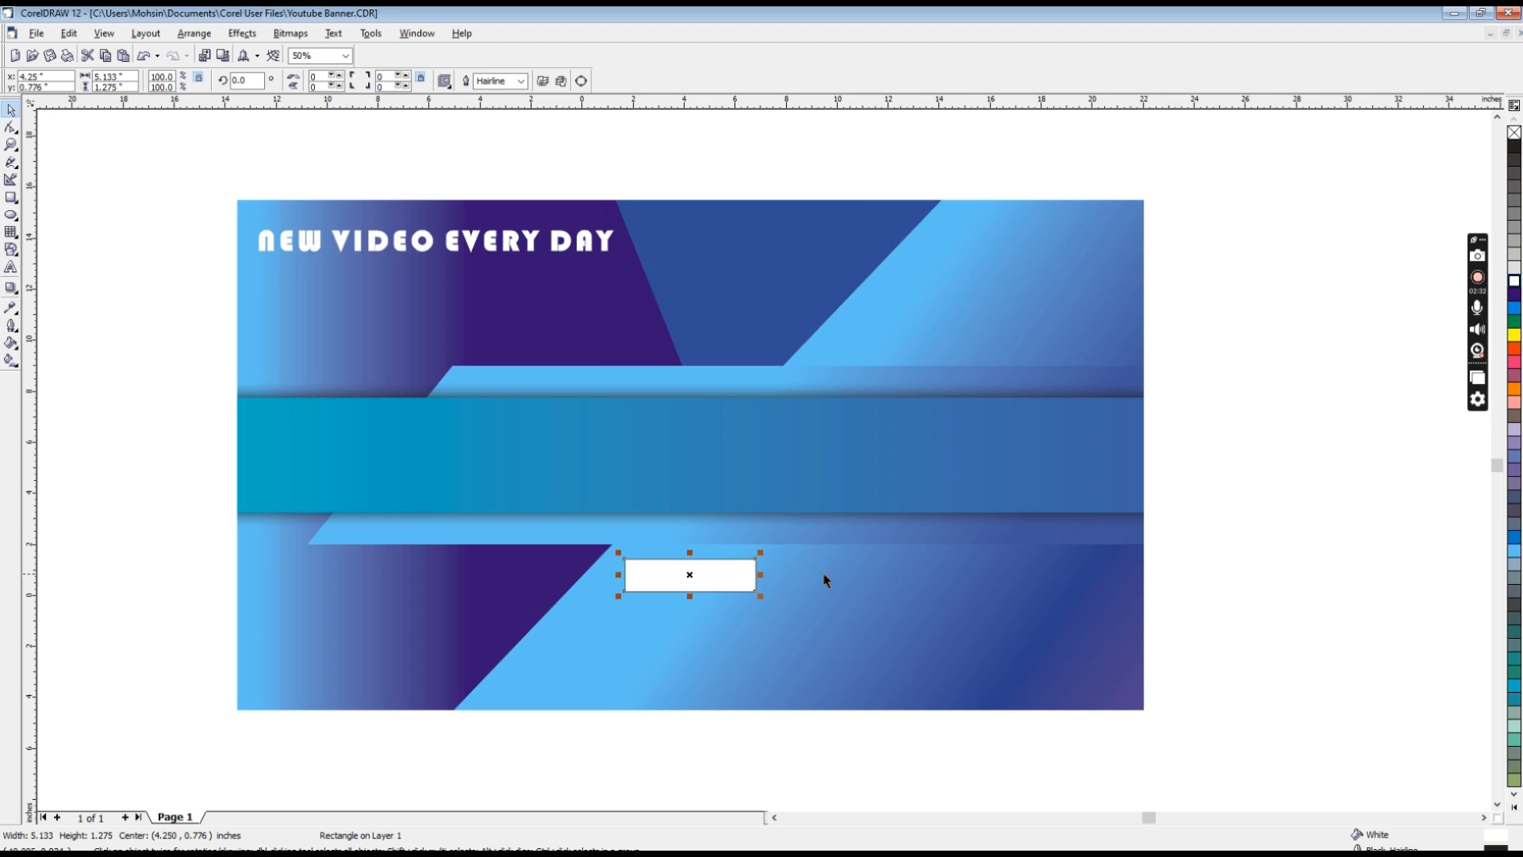
Step: Round all four corners of the white rectangle to about 76 and remove its outline
key(F10)
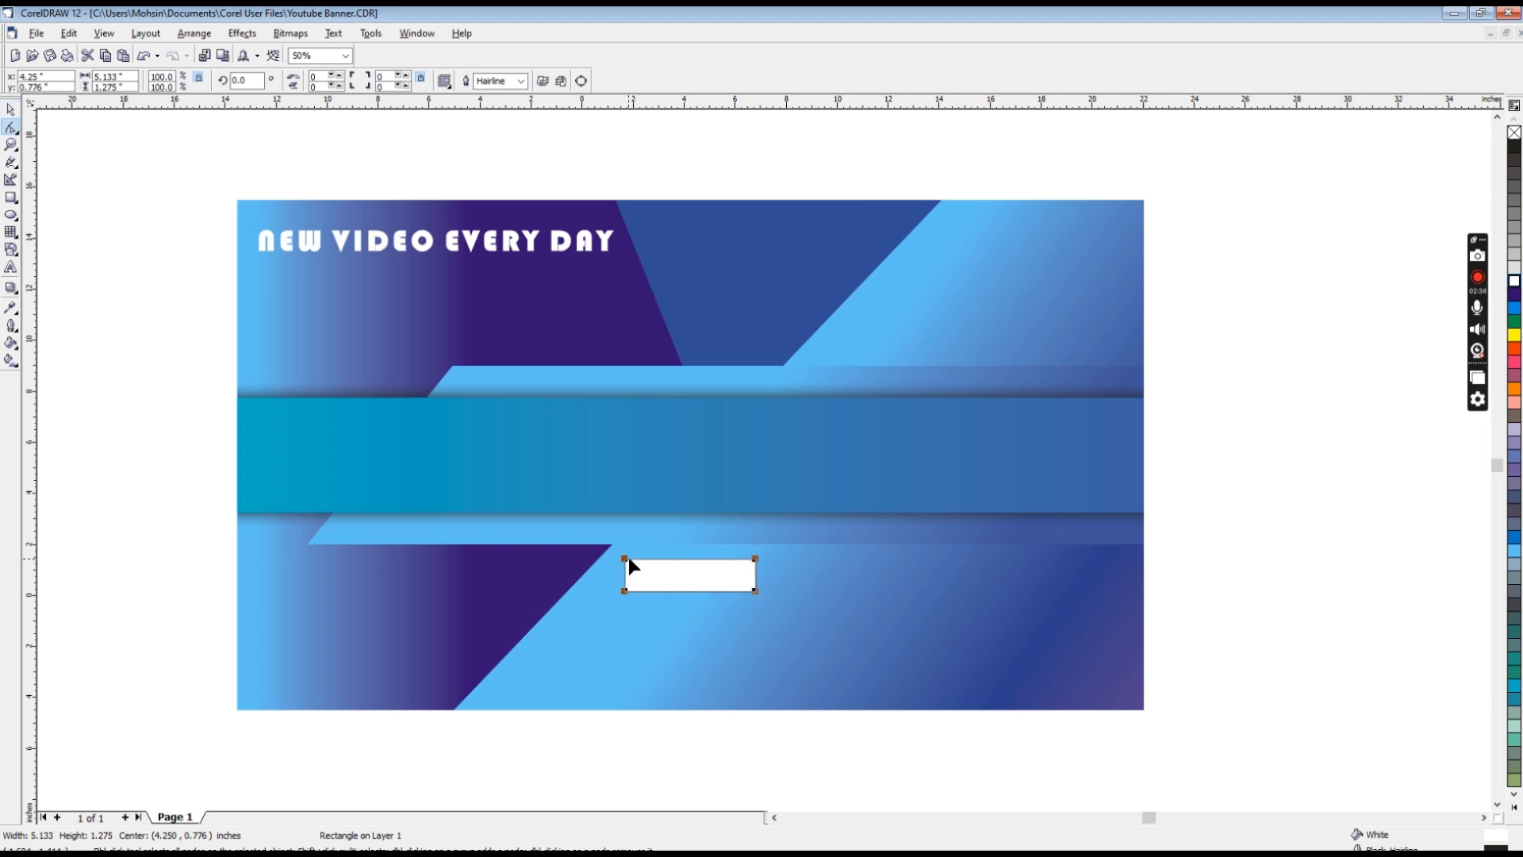
drag(624, 559, 638, 559)
key(space)
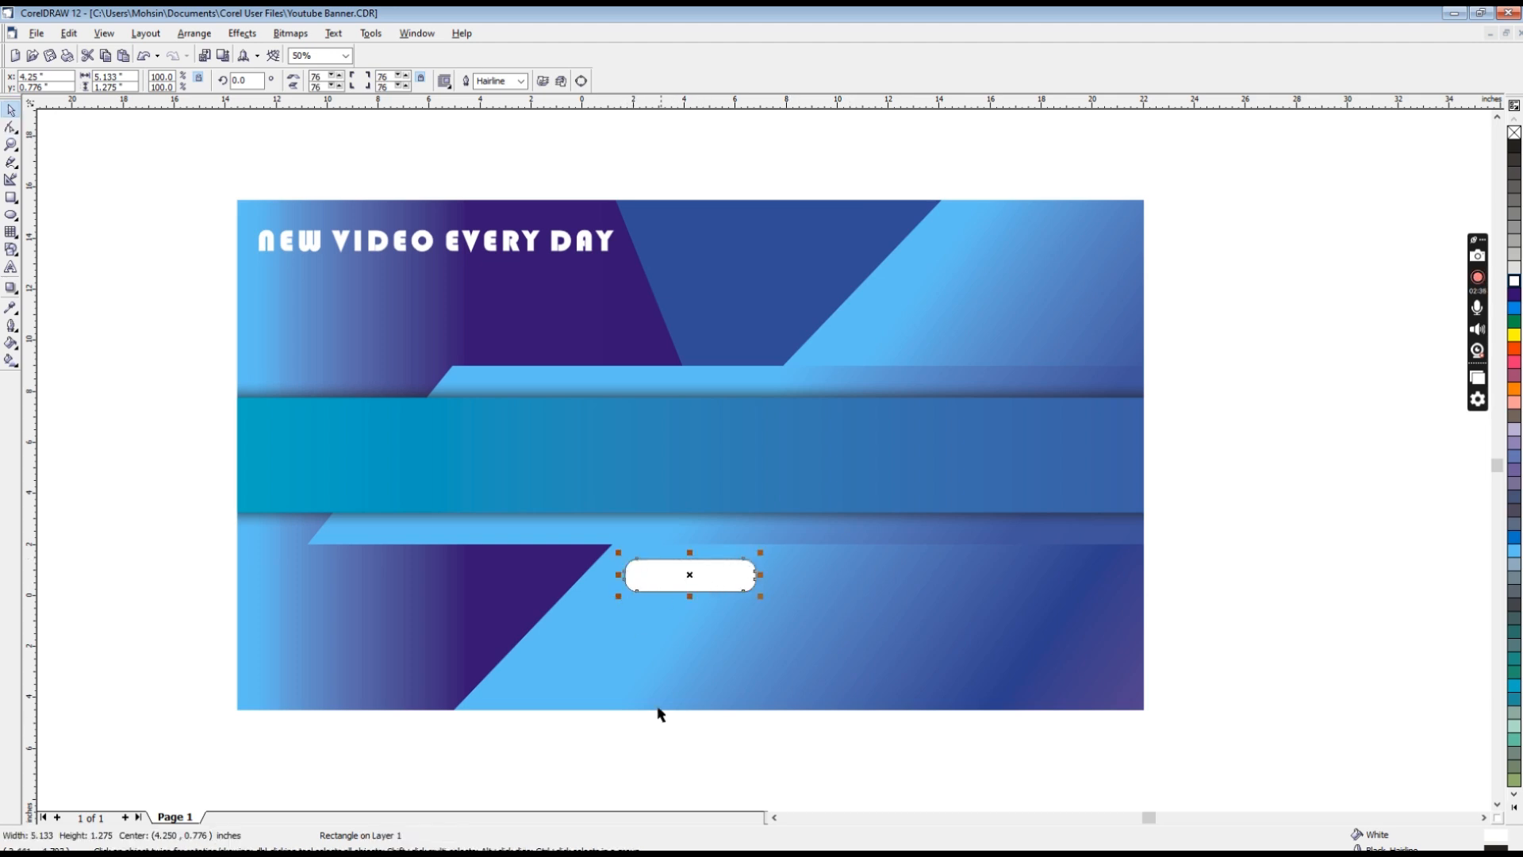
right_click(1513, 136)
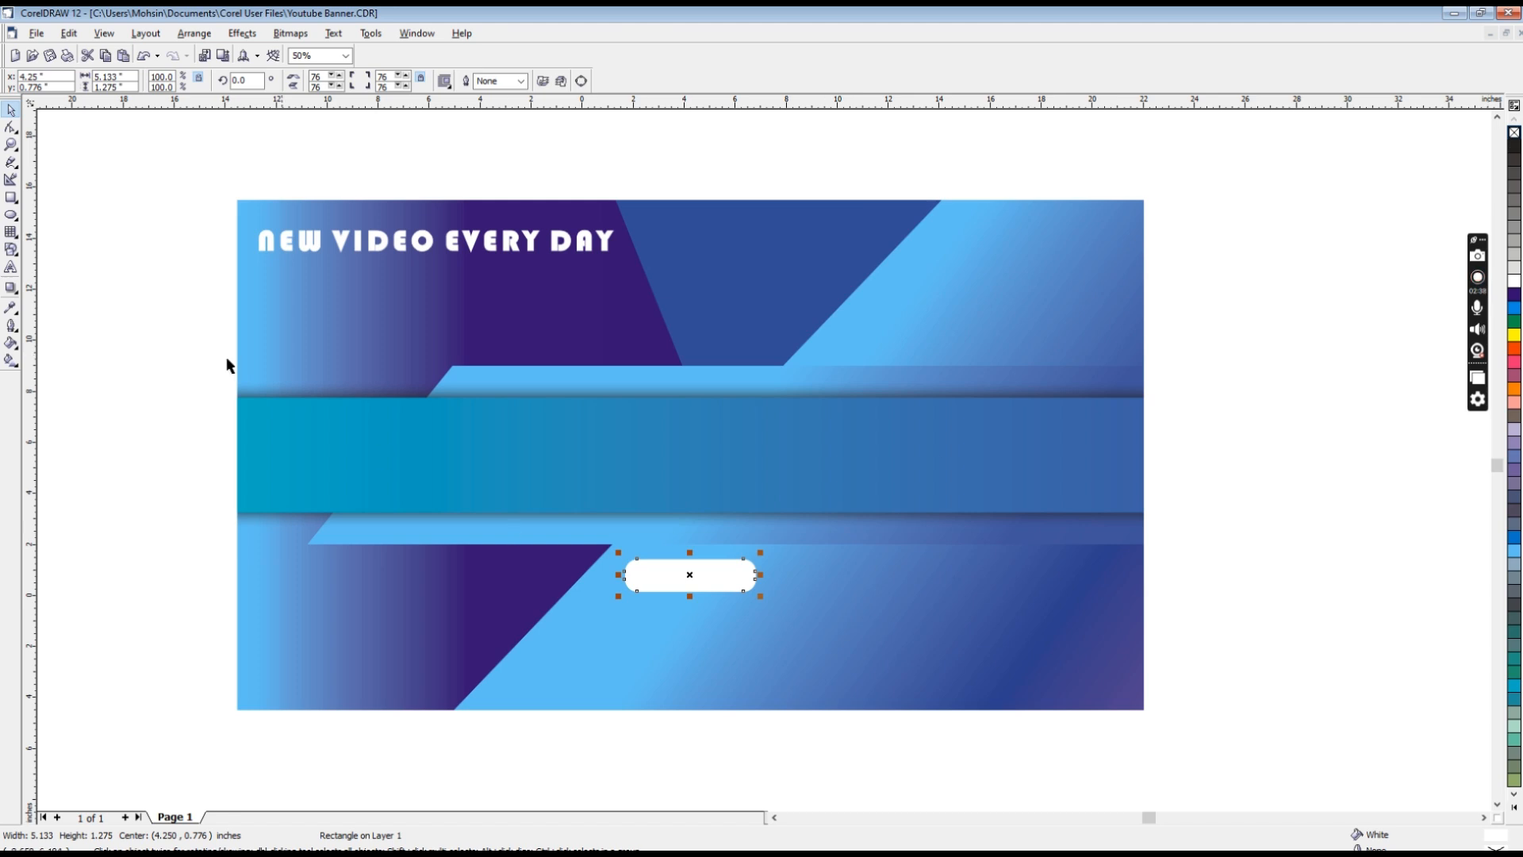
Step: Add the artistic text "Subscribe" in 24 pt Arial and centre it horizontally and vertically on the white rounded rectangle
click(11, 267)
click(143, 649)
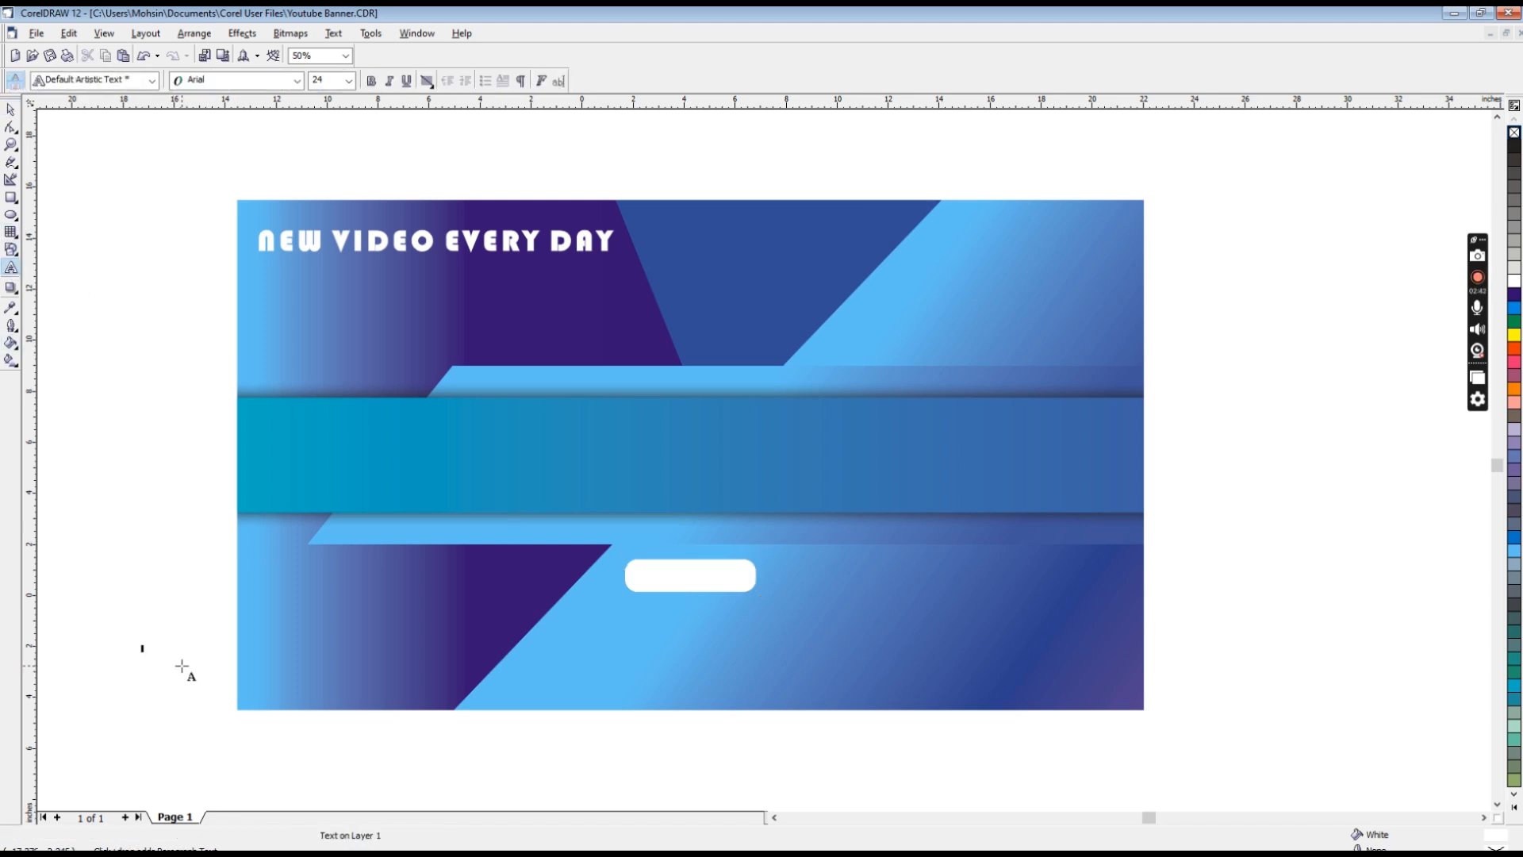
text(scribe)
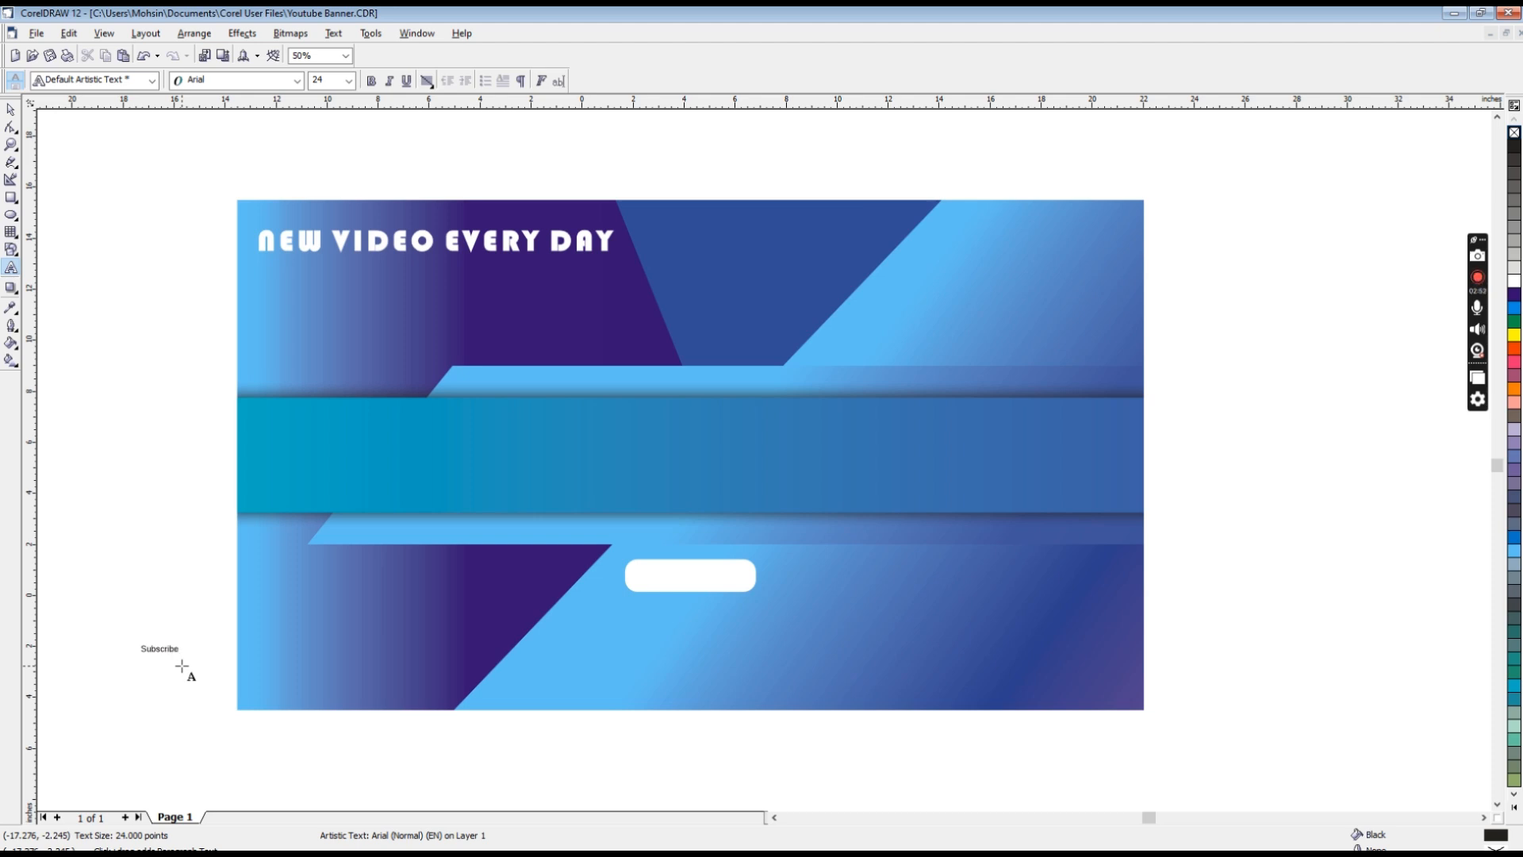
key(ctrl+space)
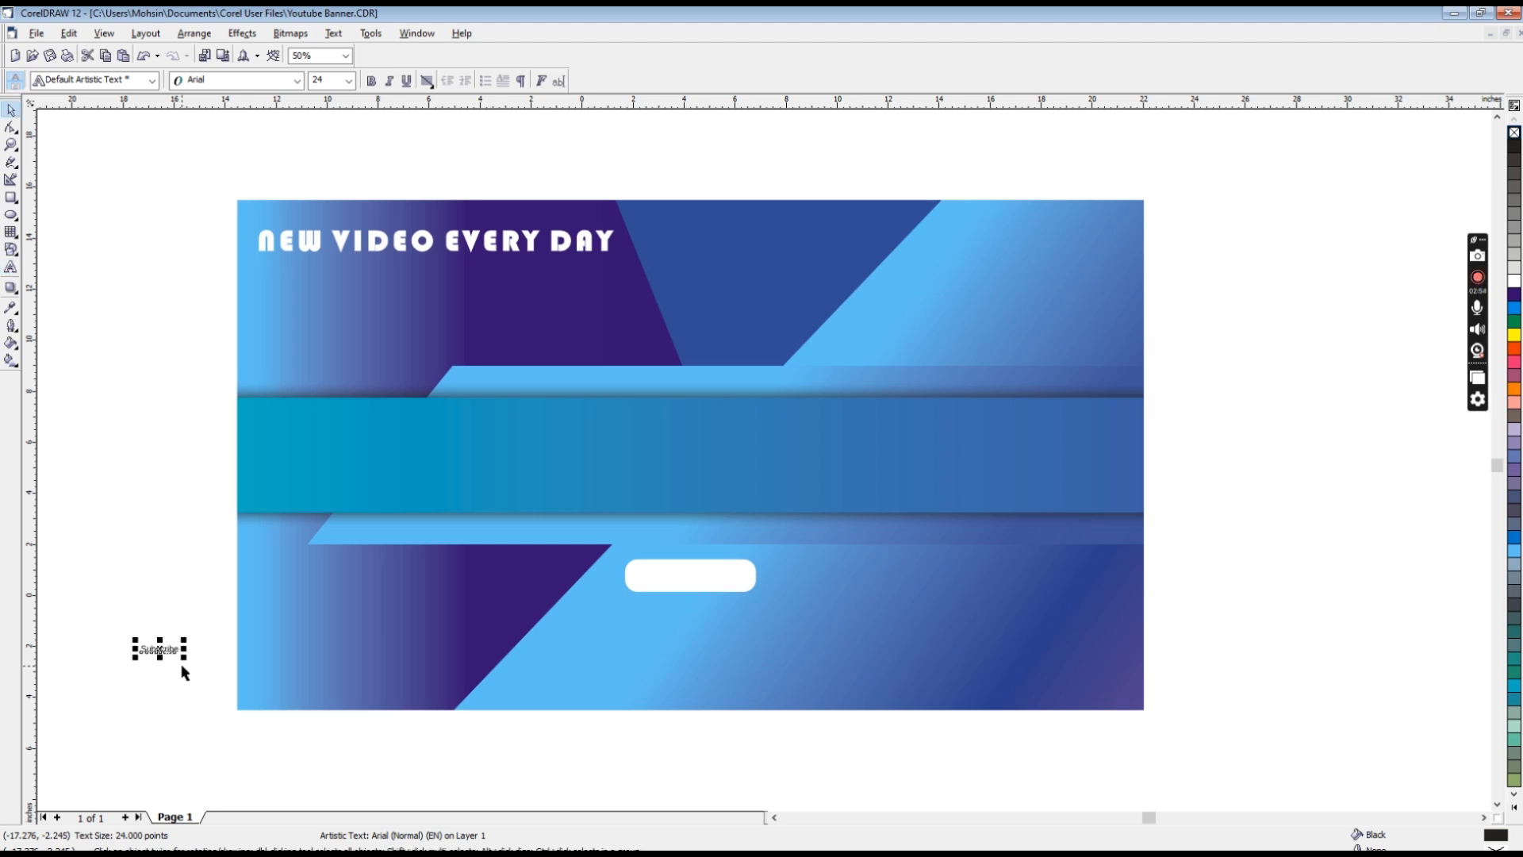
shift+click(690, 576)
key(c)
key(e)
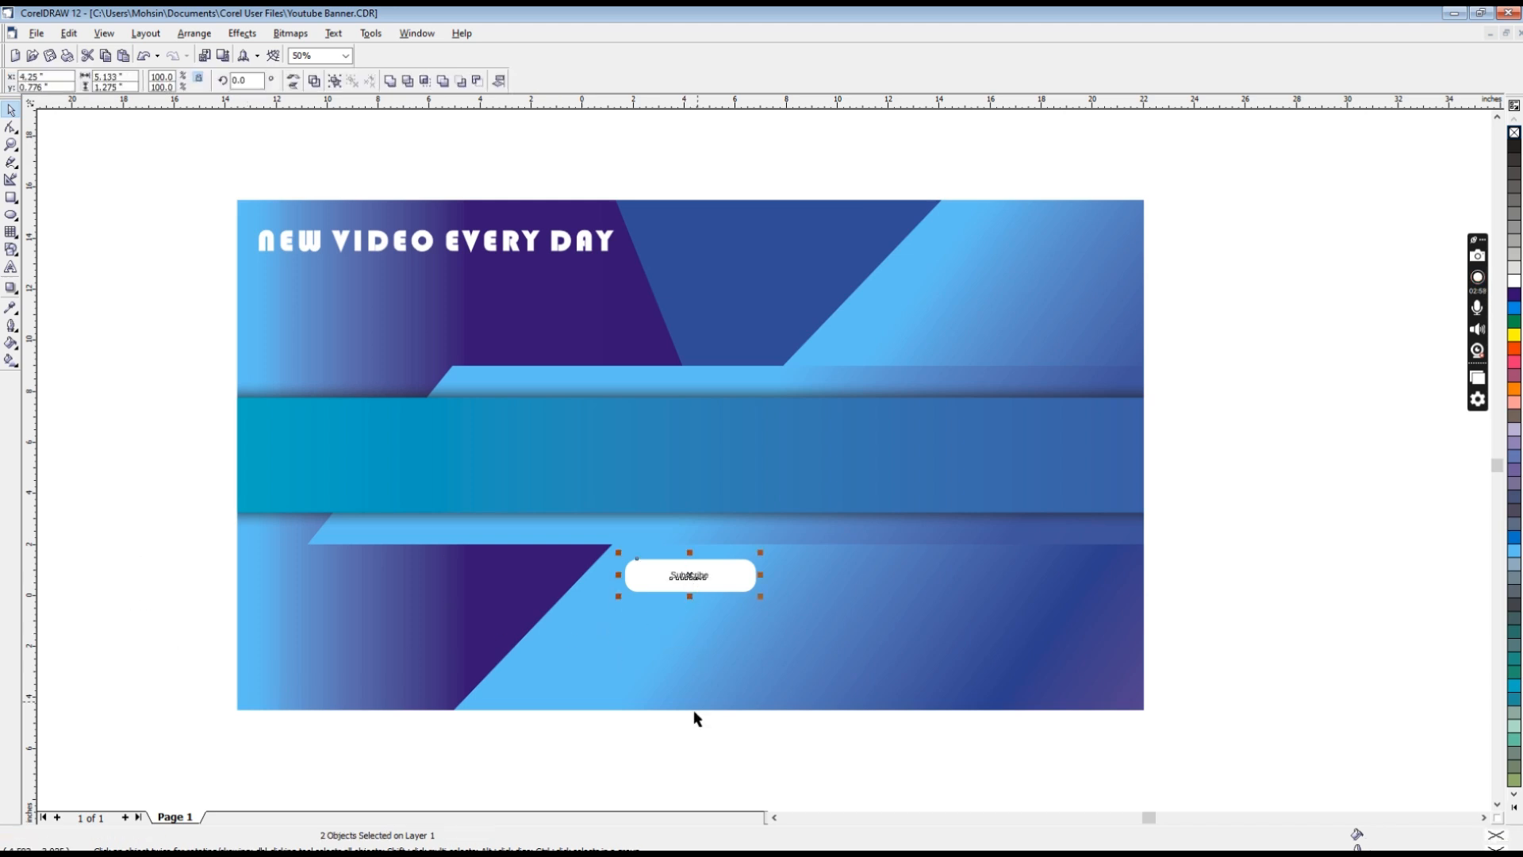
click(684, 749)
Step: Enlarge the "Subscribe" text to about 4 inches wide and recentre it both ways within the white rounded rectangle
drag(588, 538, 863, 626)
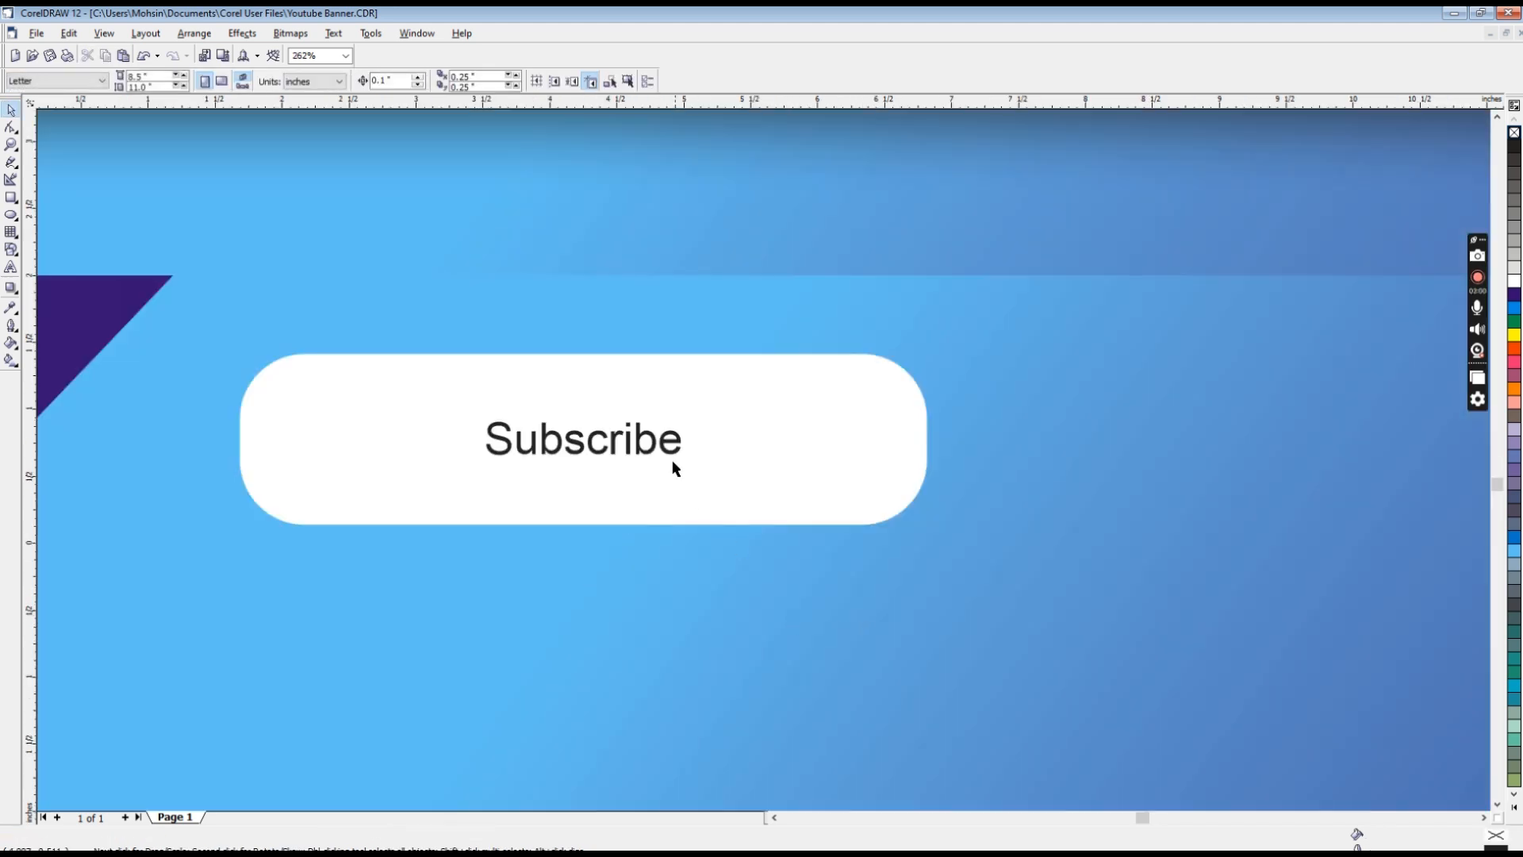
click(669, 446)
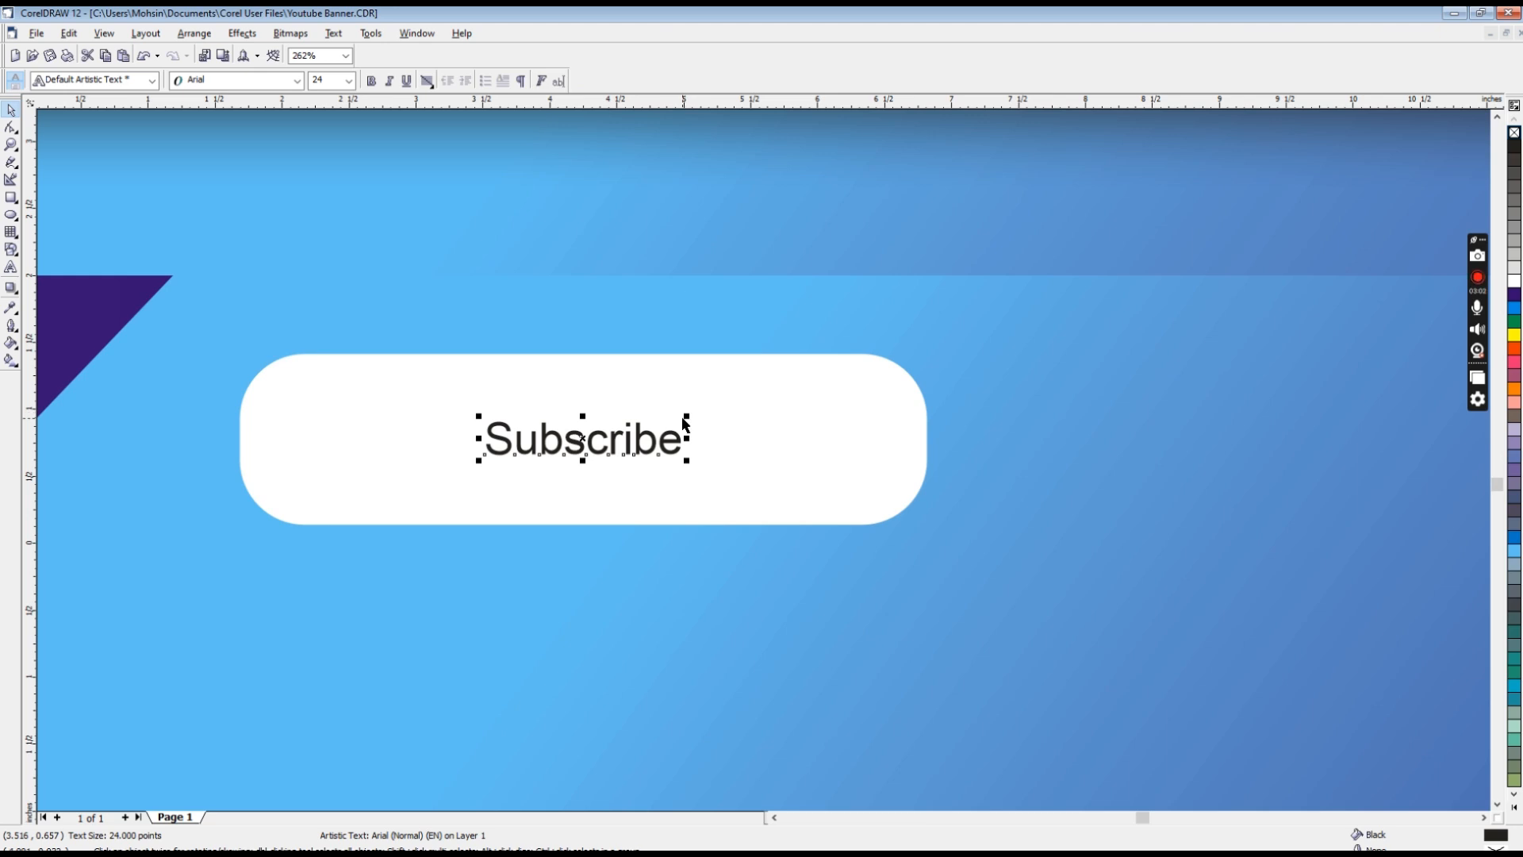
drag(686, 418, 916, 377)
drag(478, 460, 382, 507)
shift+click(515, 490)
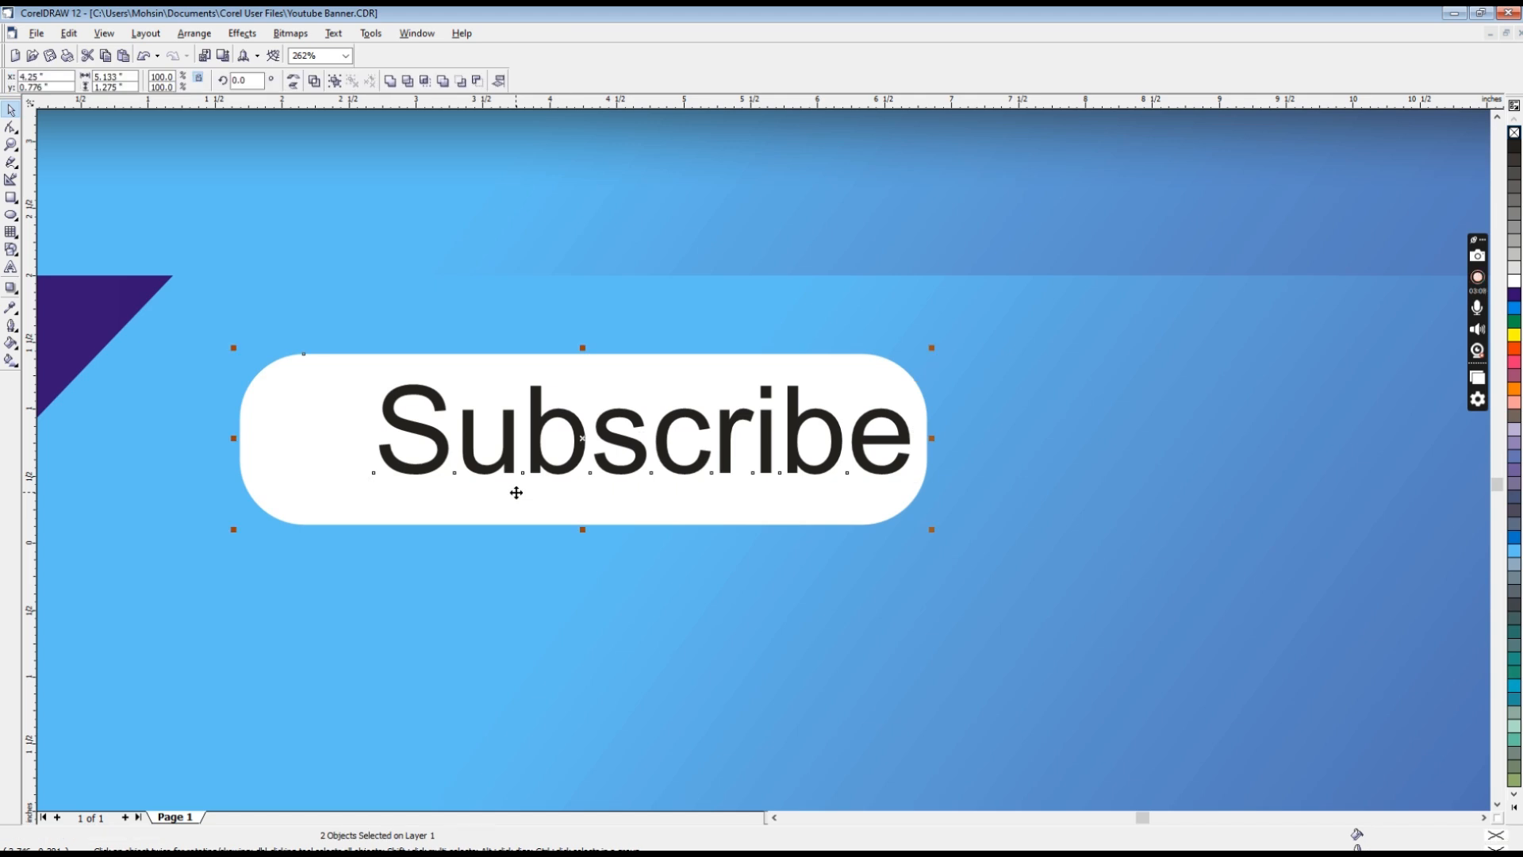
key(e)
key(c)
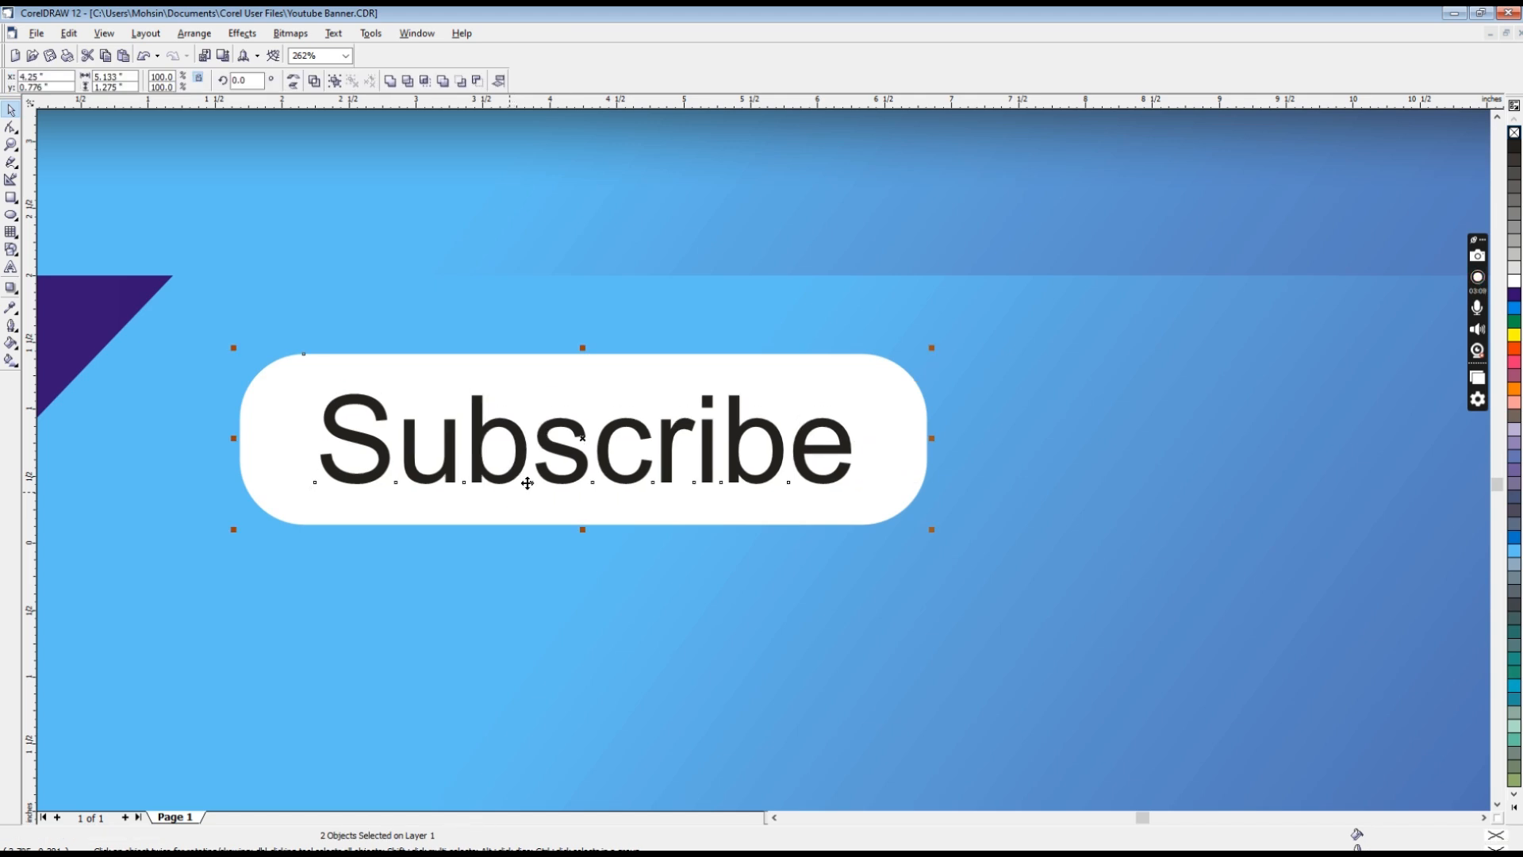
click(512, 596)
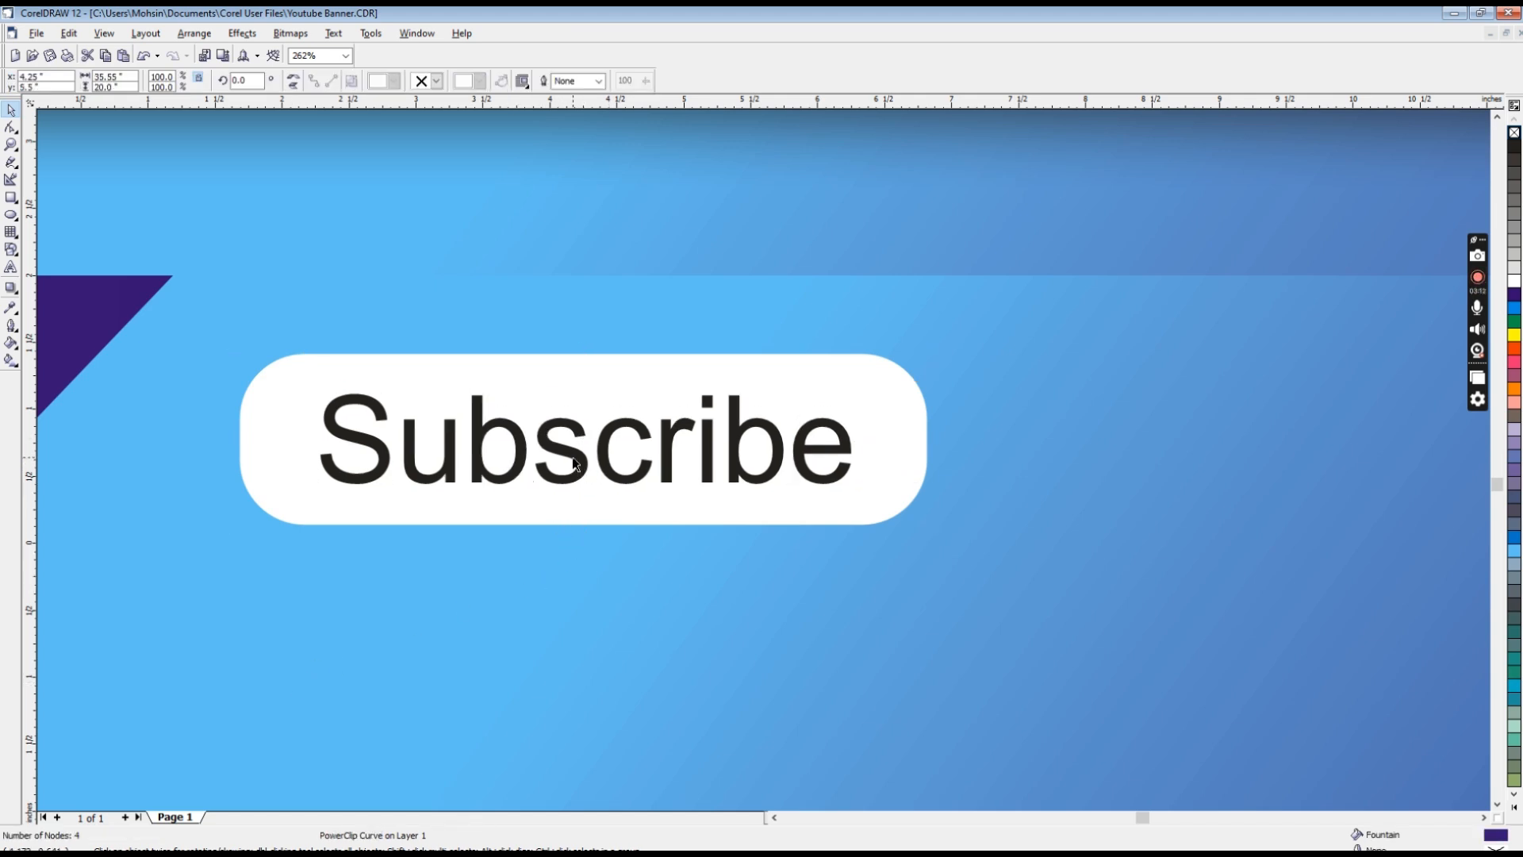